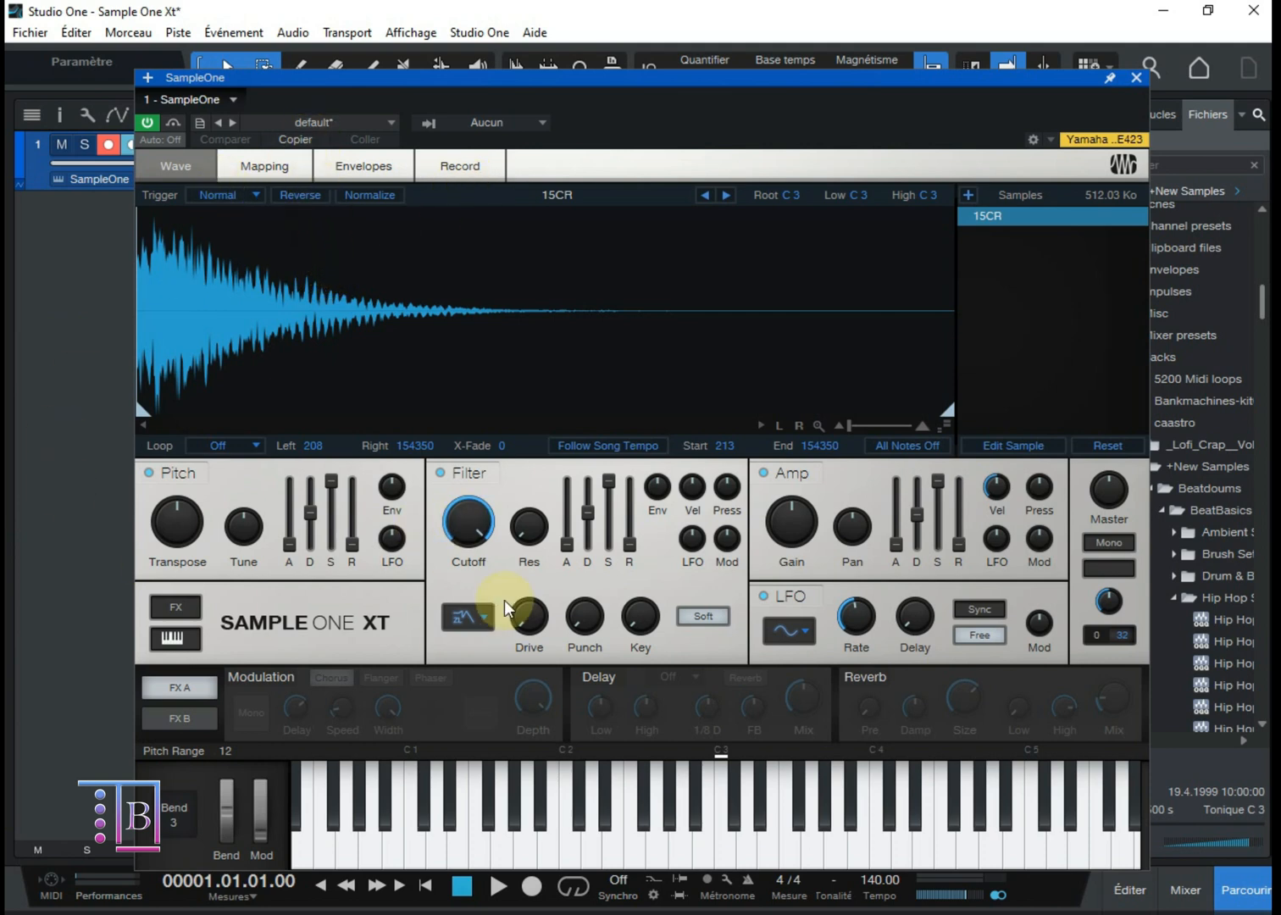
Step: Play the 15CR sample on the keyboard and review the Mapping, Envelopes and Record pages before returning to Wave
click(705, 818)
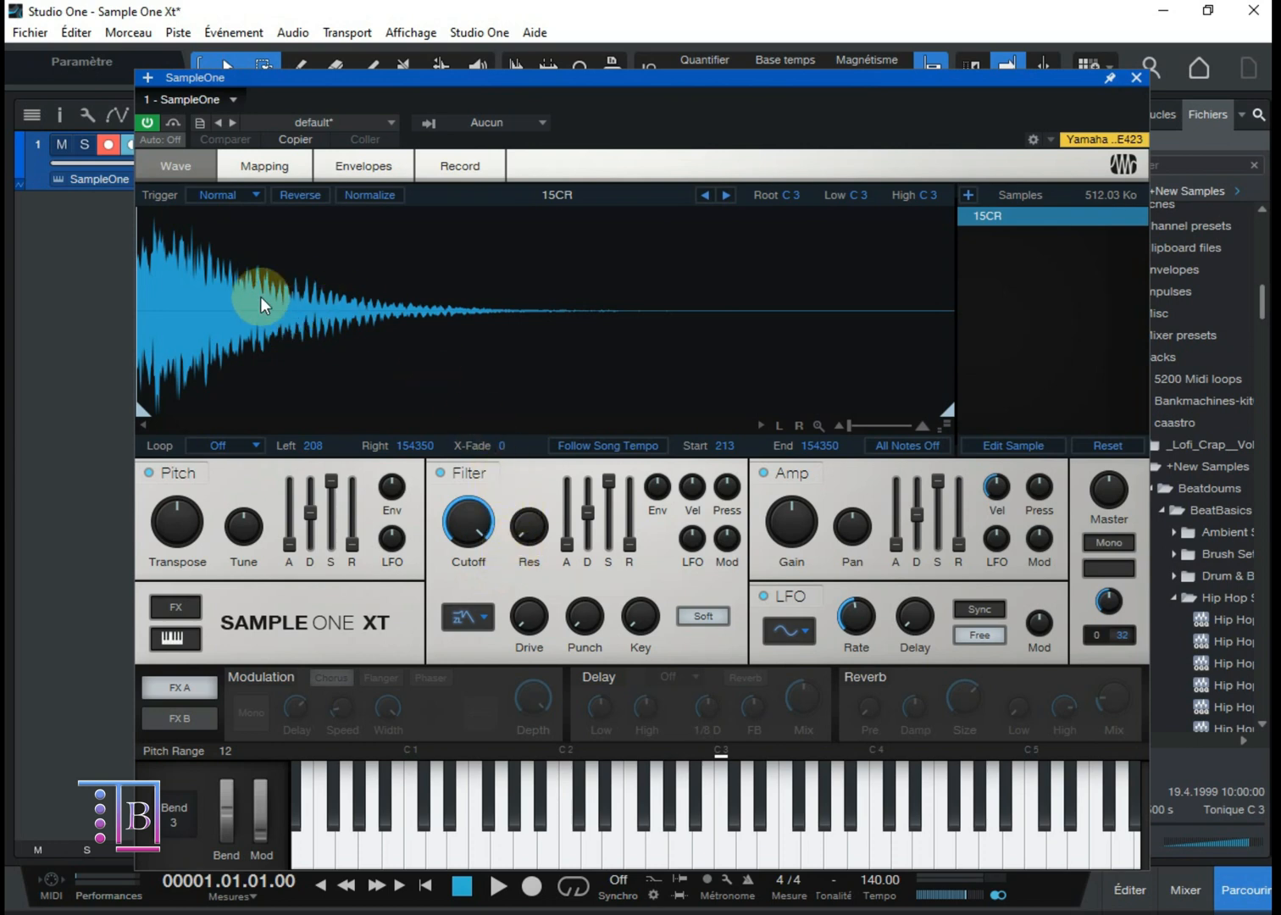
click(718, 809)
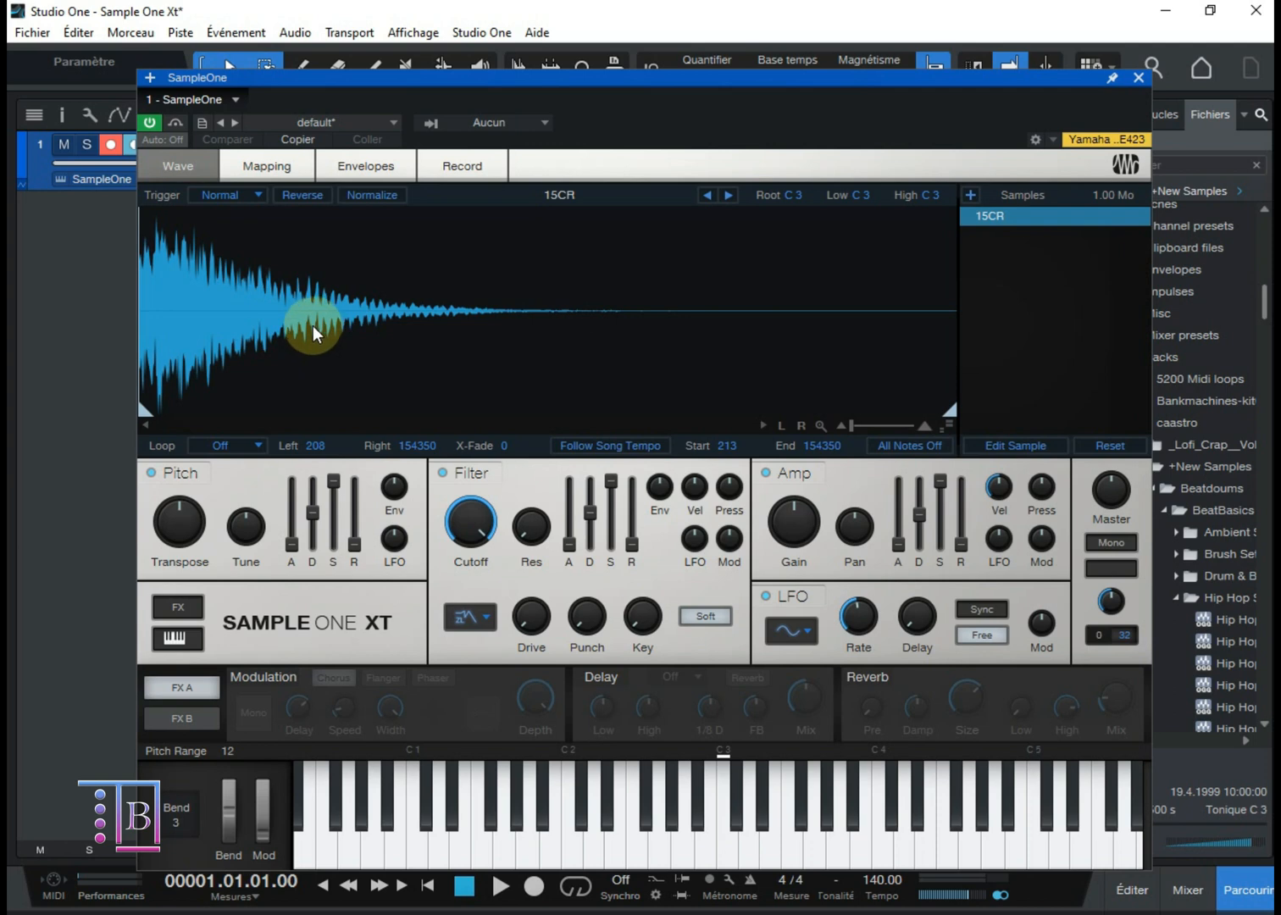
click(267, 169)
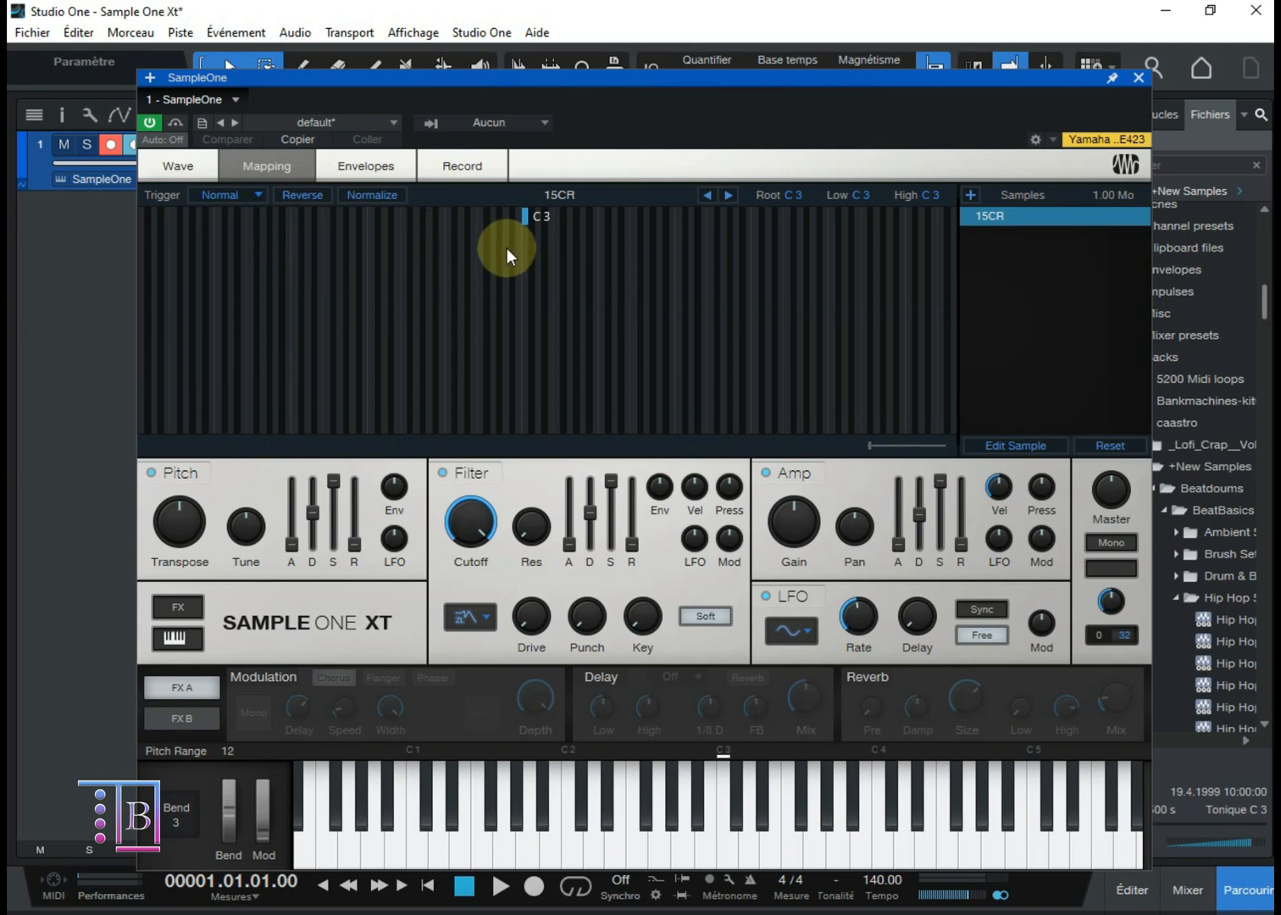
click(354, 168)
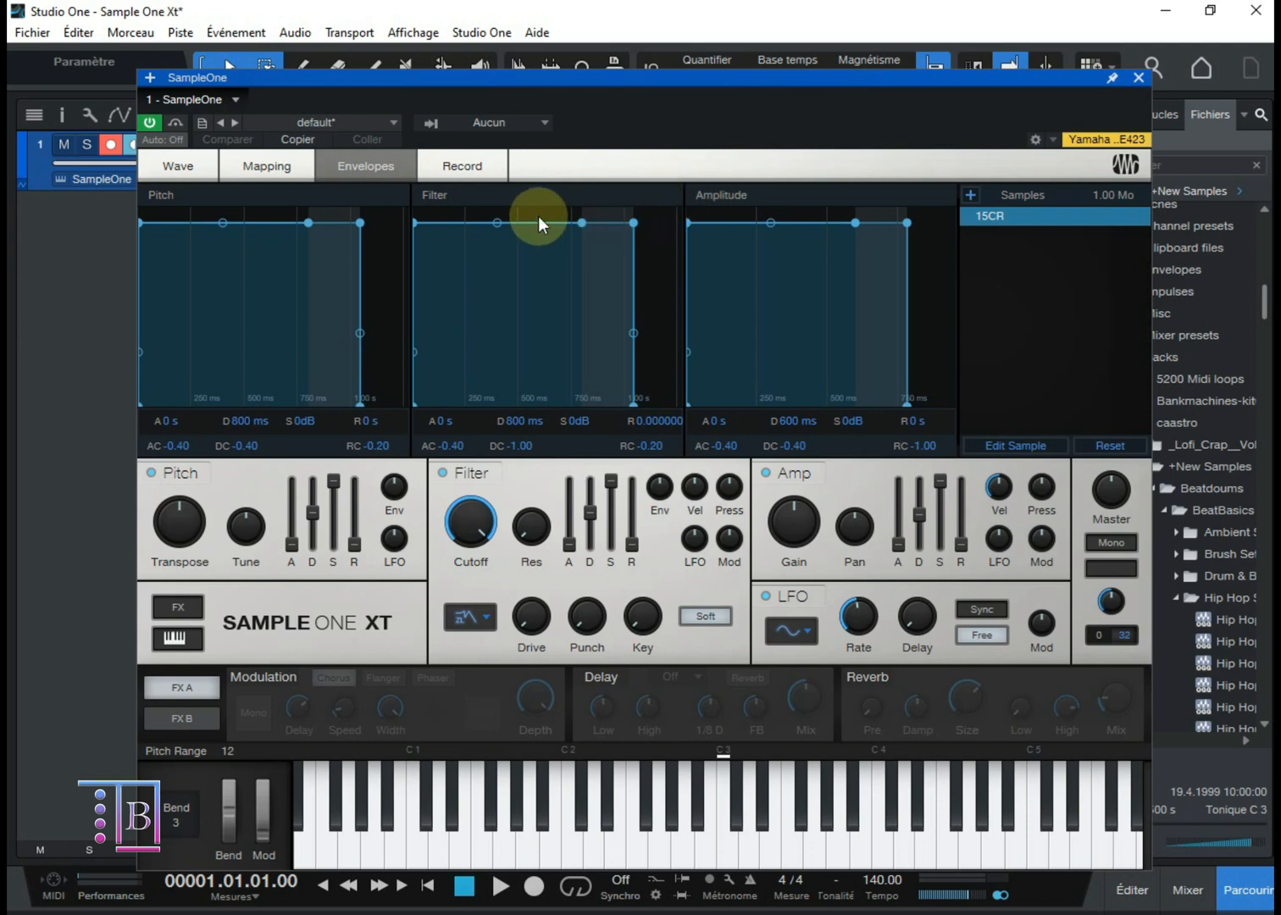
click(462, 167)
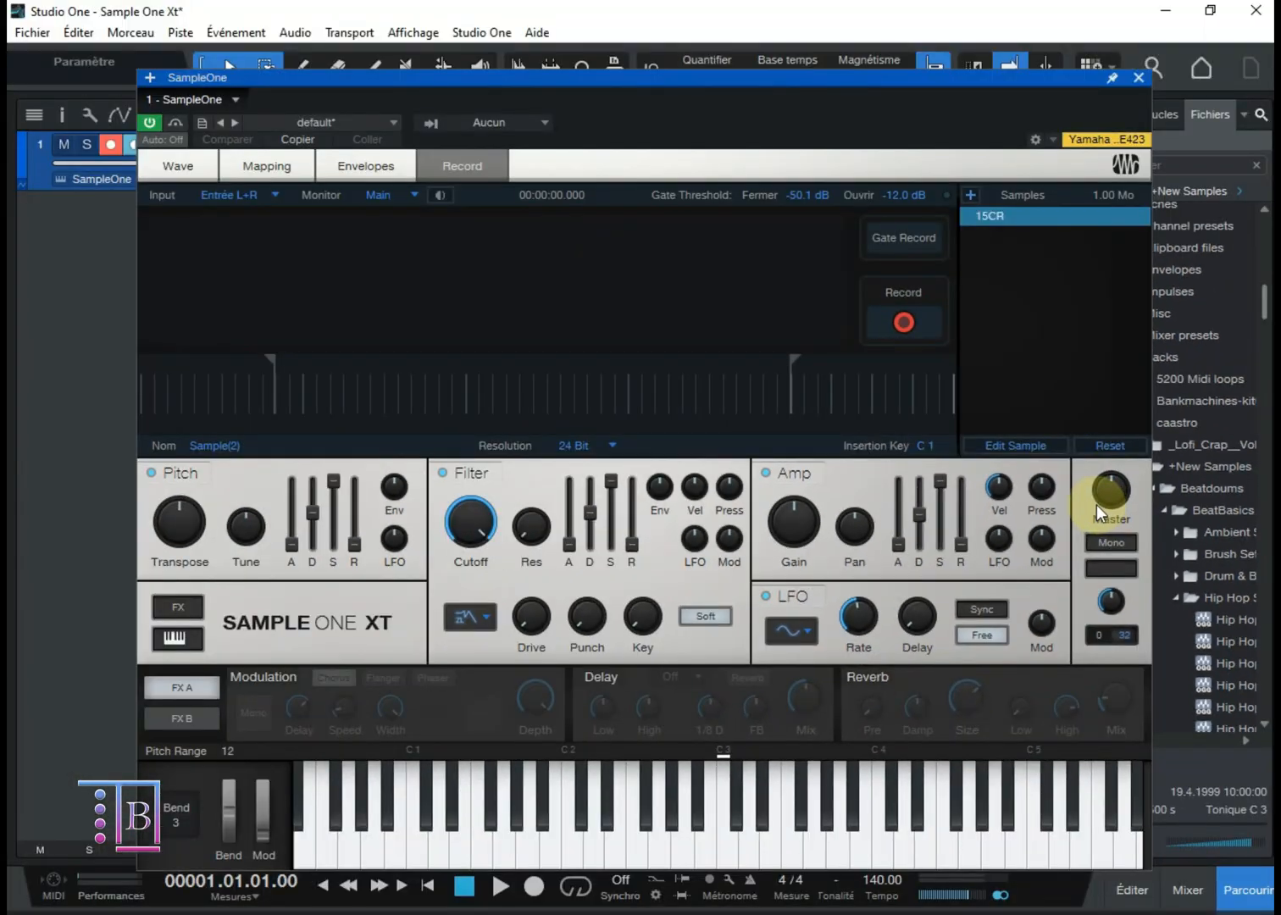
mouse_move(1063, 500)
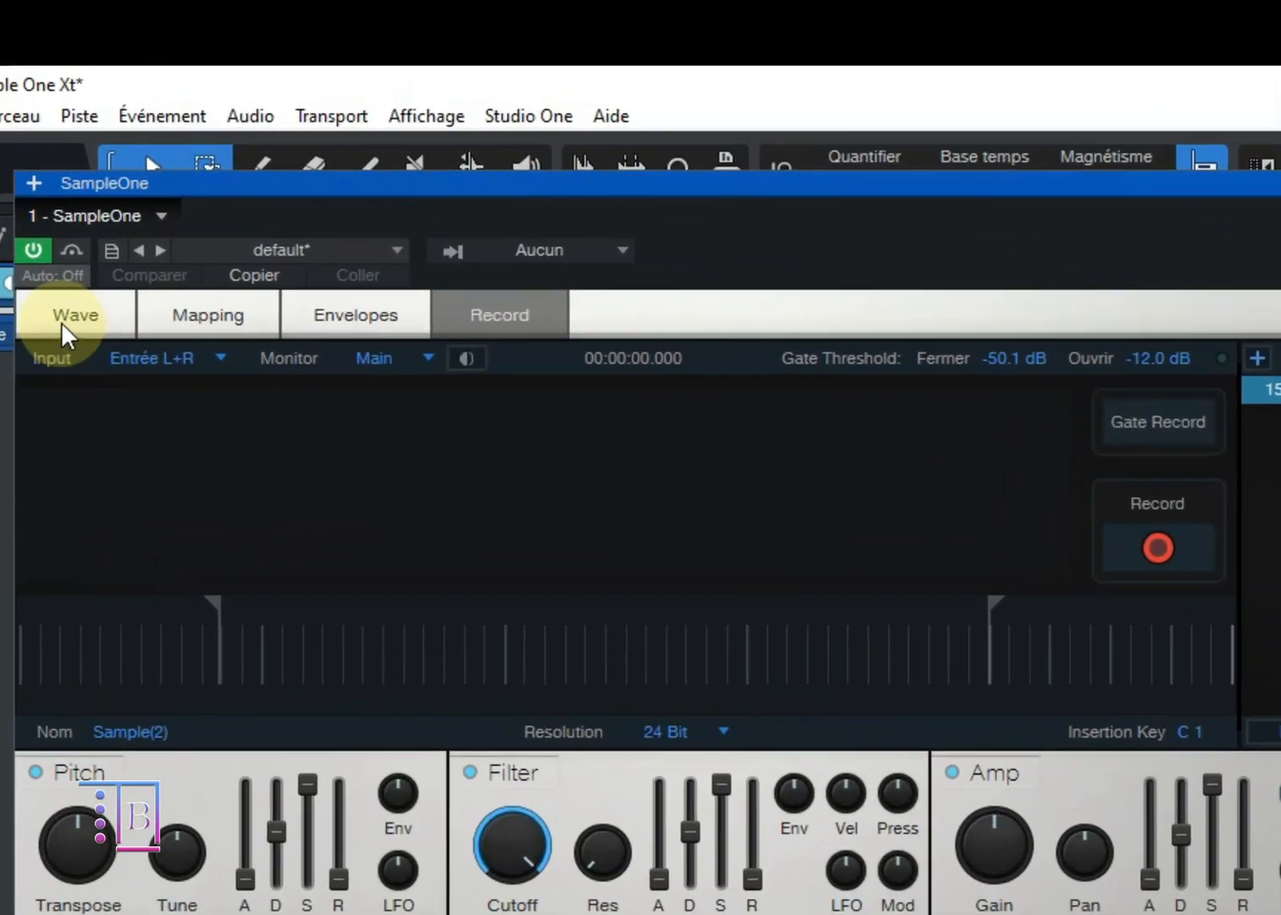
click(176, 173)
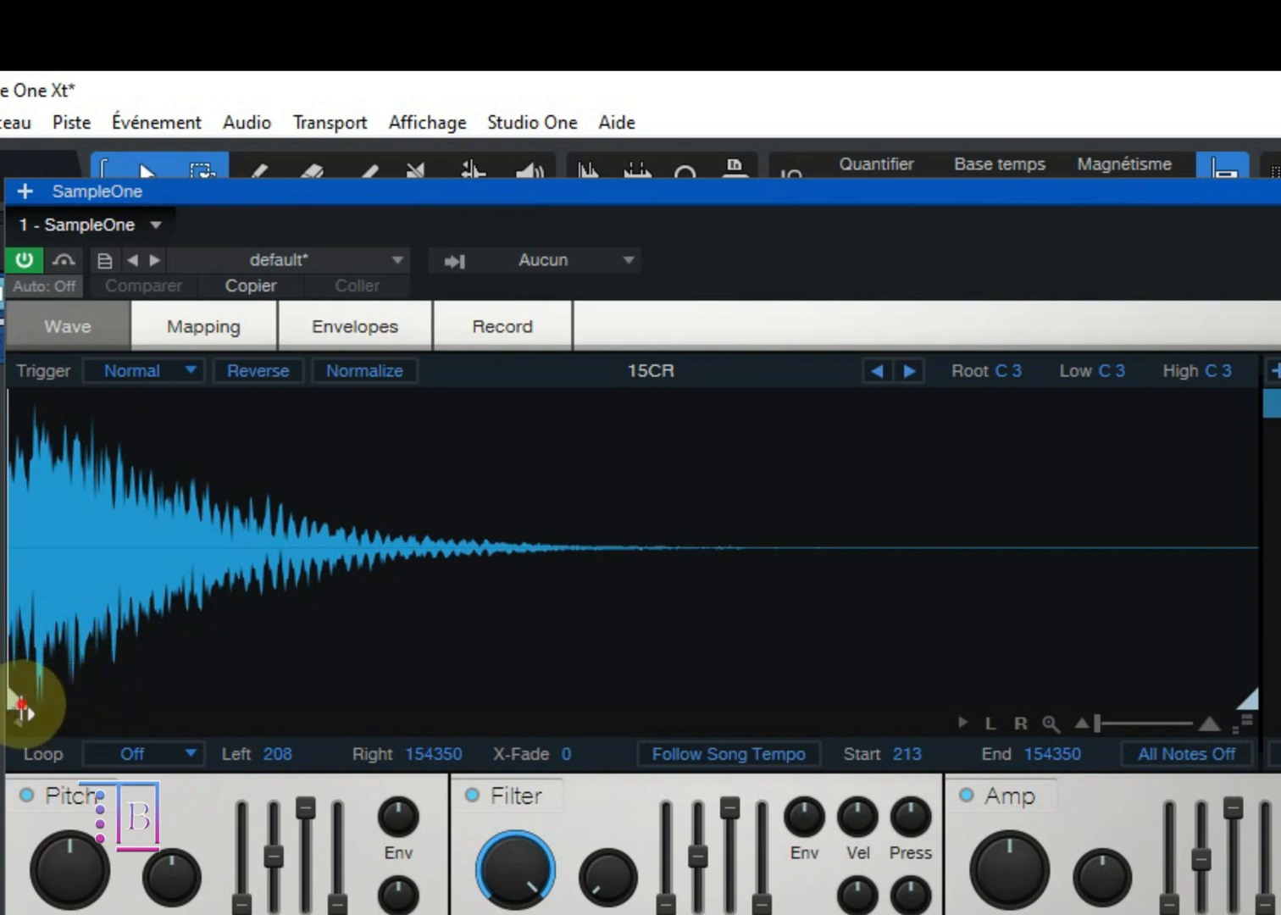
Step: Set the 15CR sample's start point to 0, keeping its end point at 154350
mouse_move(23, 700)
mouse_down()
mouse_move(120, 697)
mouse_move(4, 703)
mouse_up()
mouse_move(1247, 702)
mouse_down()
mouse_move(609, 697)
mouse_move(1249, 701)
mouse_up()
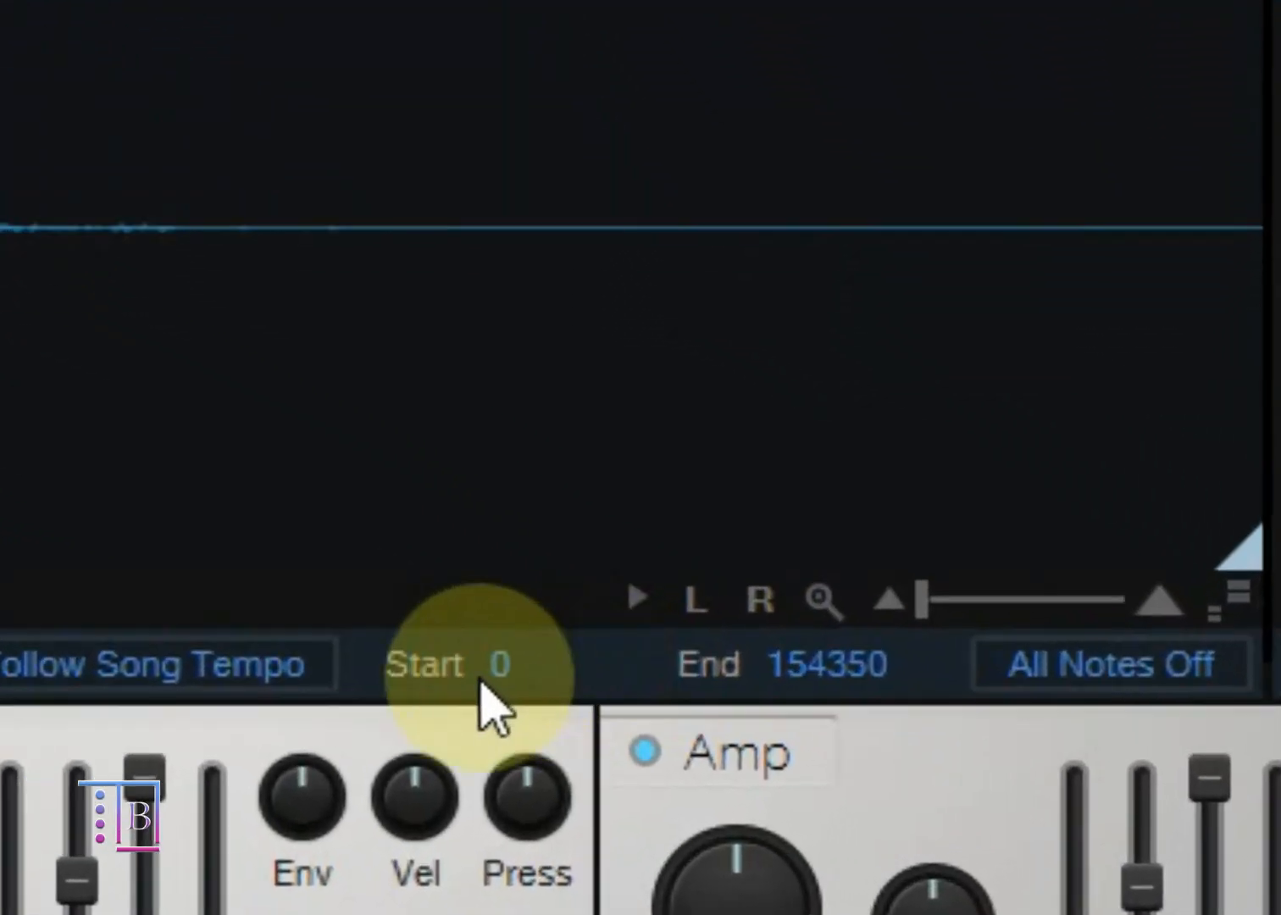
click(656, 705)
click(508, 659)
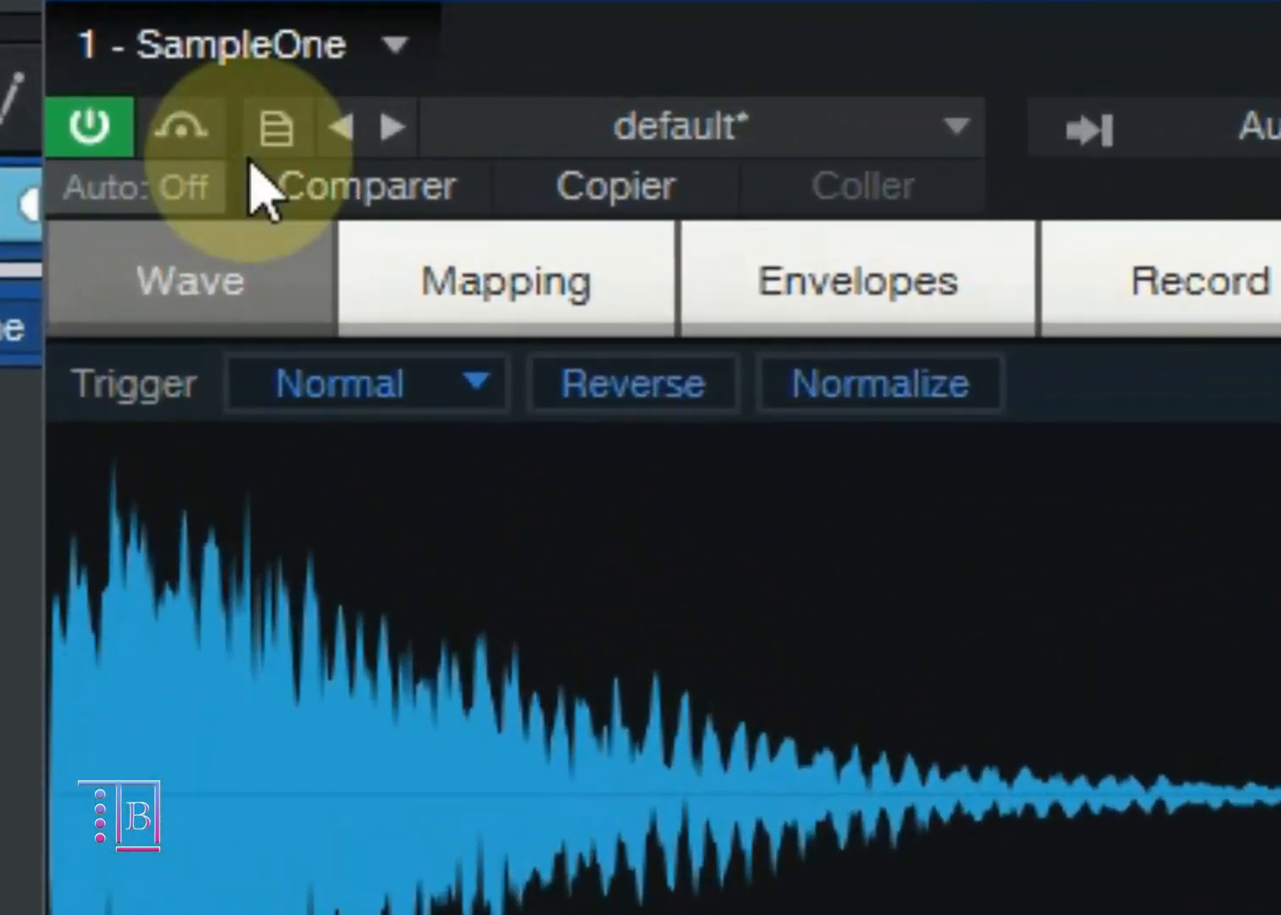
Step: Keep the trigger mode on Normal and play the sample several times at C3, both held and briefly
click(290, 281)
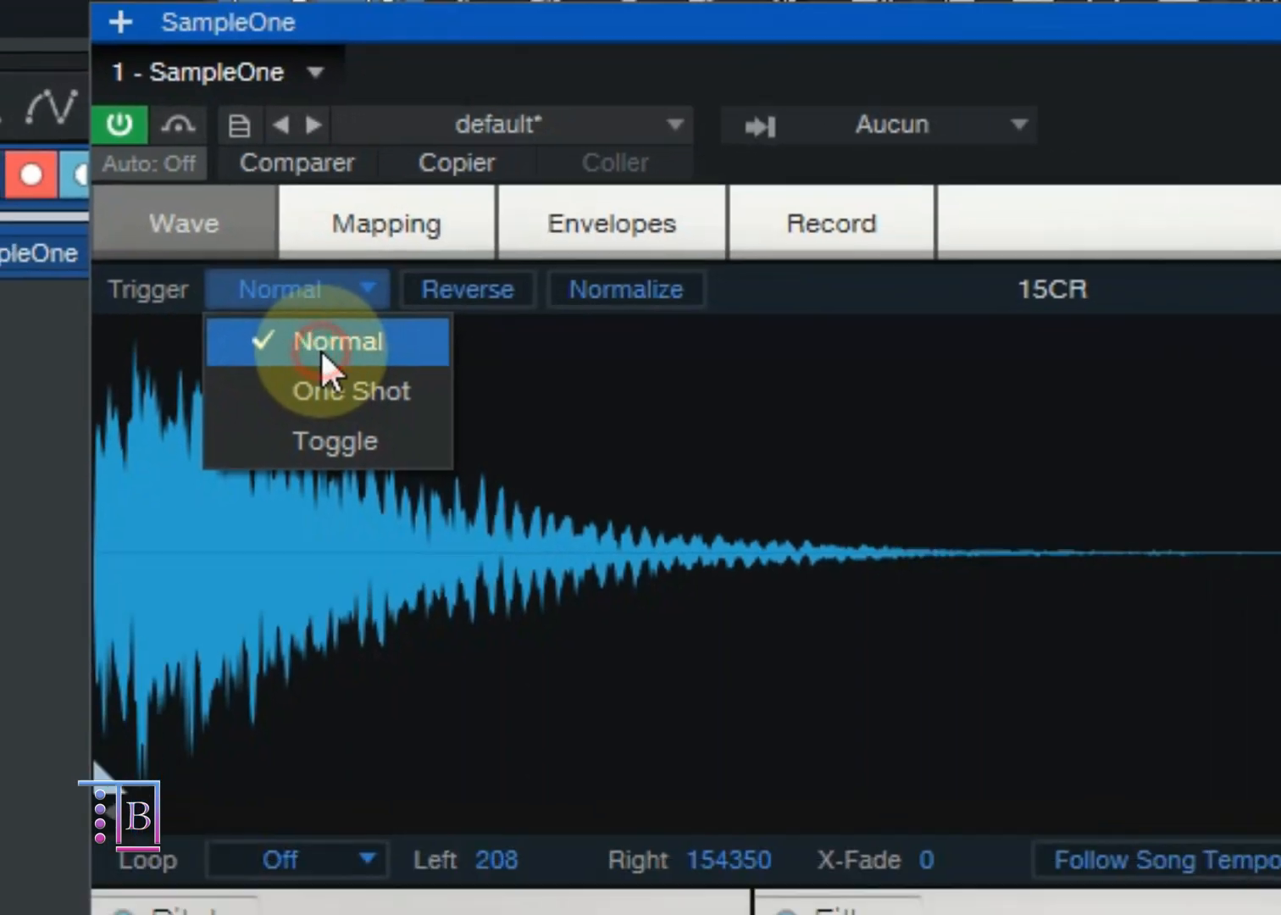
click(407, 480)
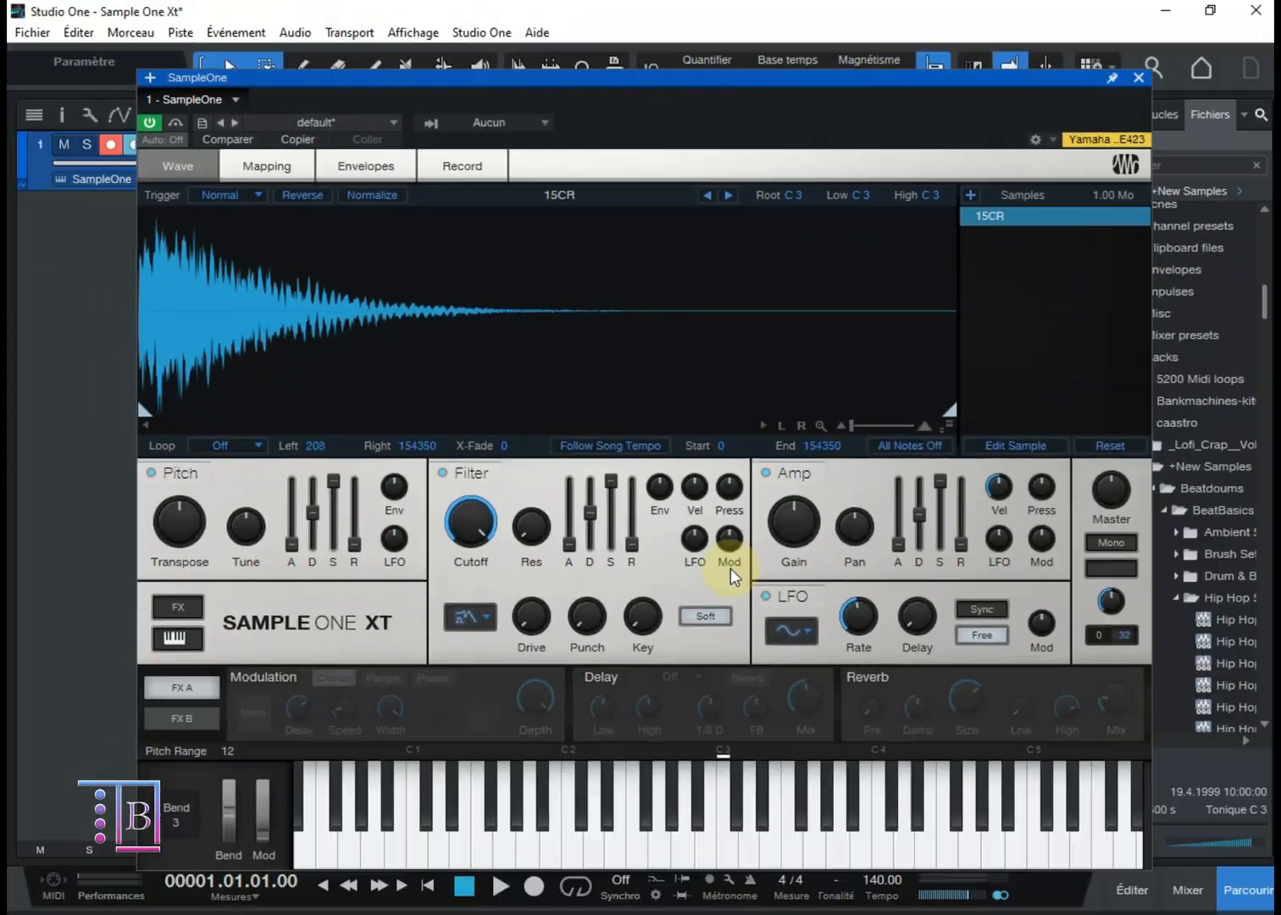
click(727, 854)
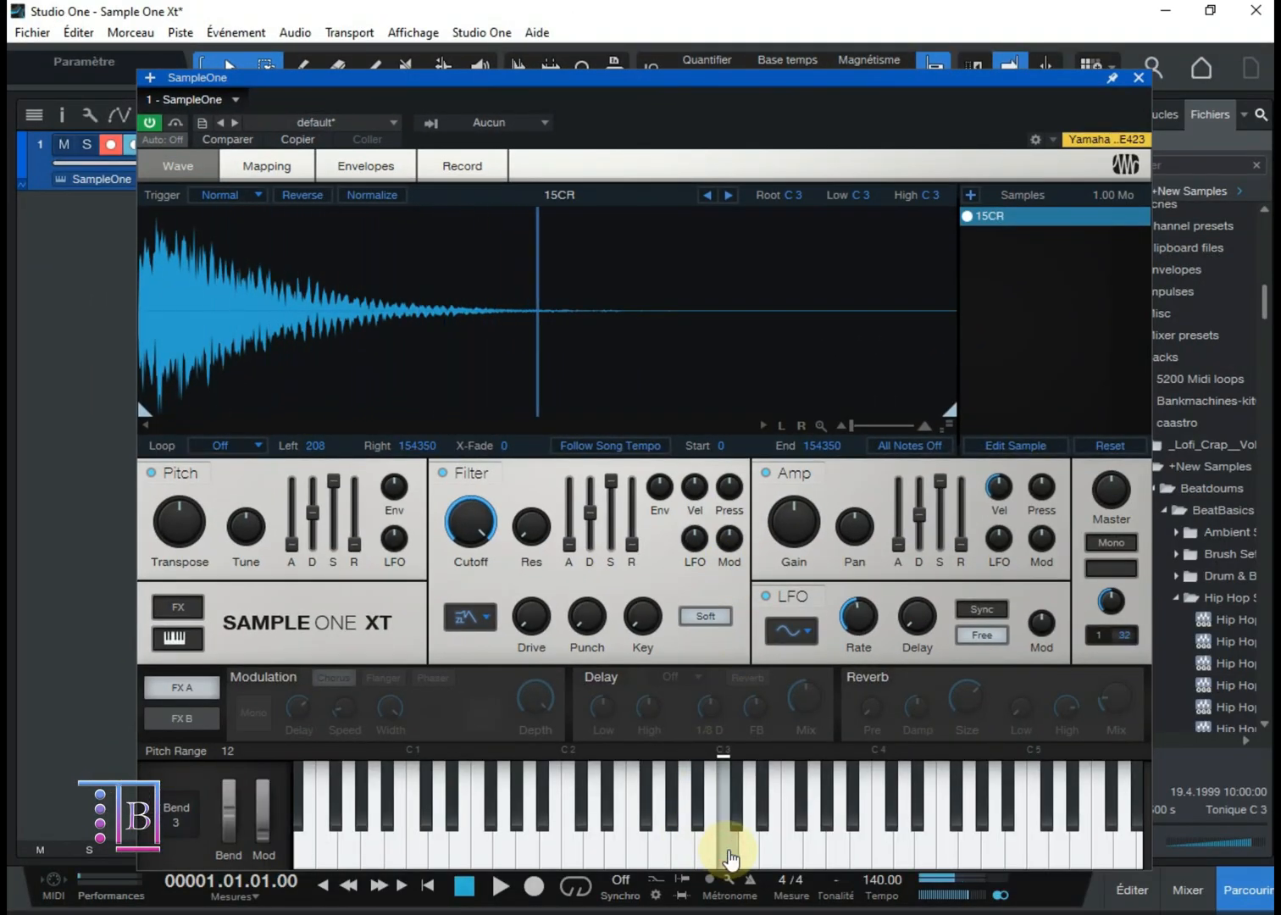
click(727, 854)
click(728, 856)
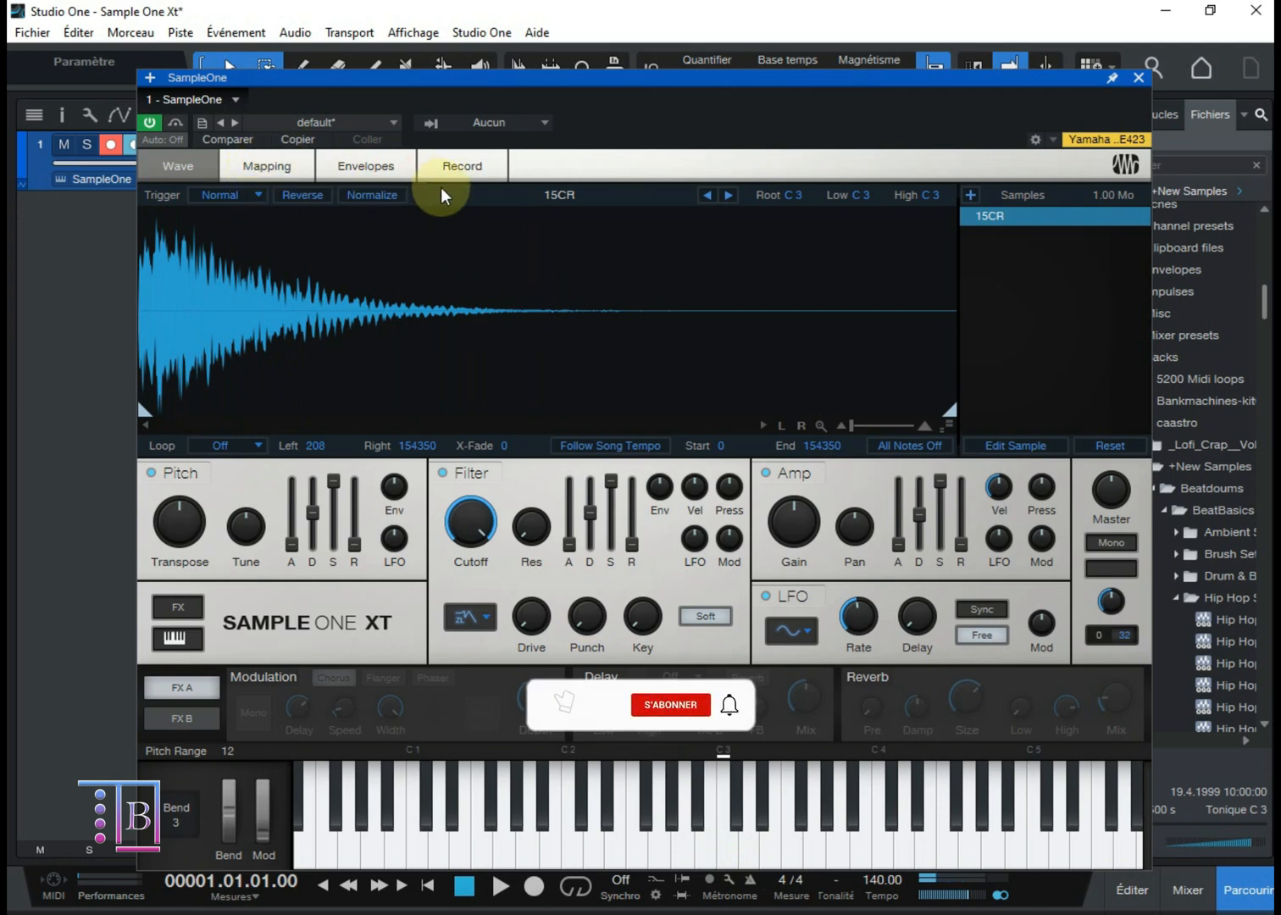
click(727, 860)
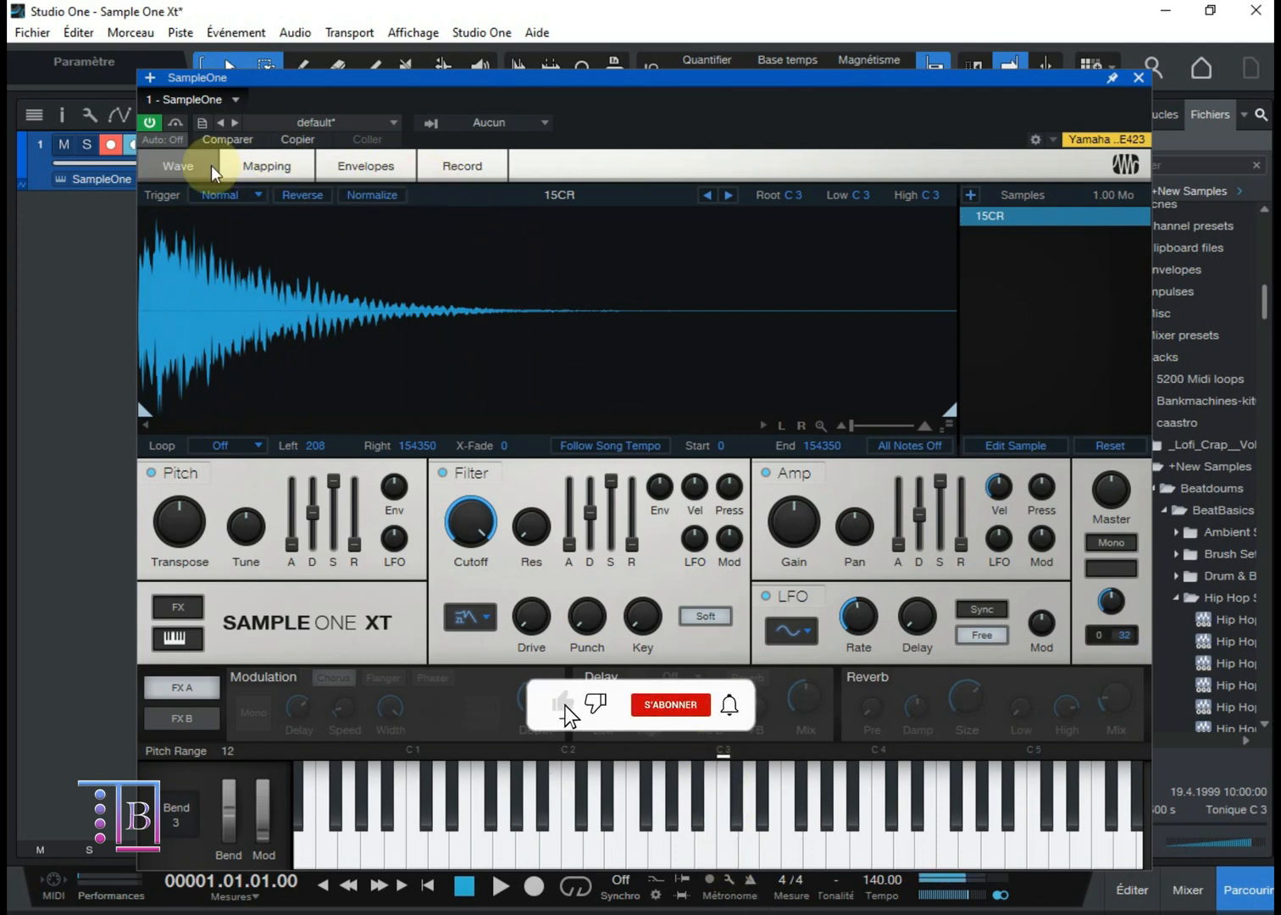
Step: Switch the trigger mode to One Shot and play the 15CR sample at C3
click(230, 195)
click(239, 246)
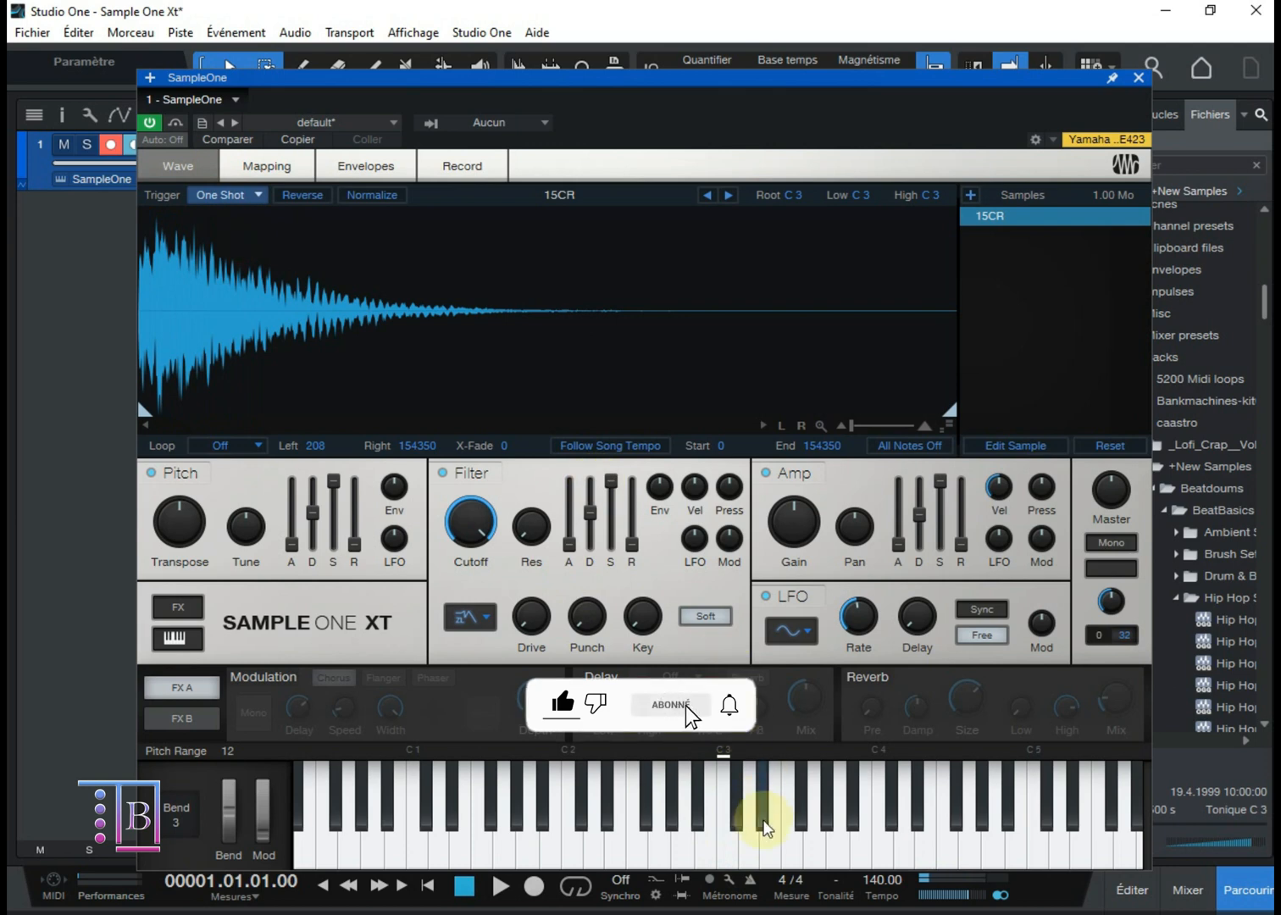
click(725, 847)
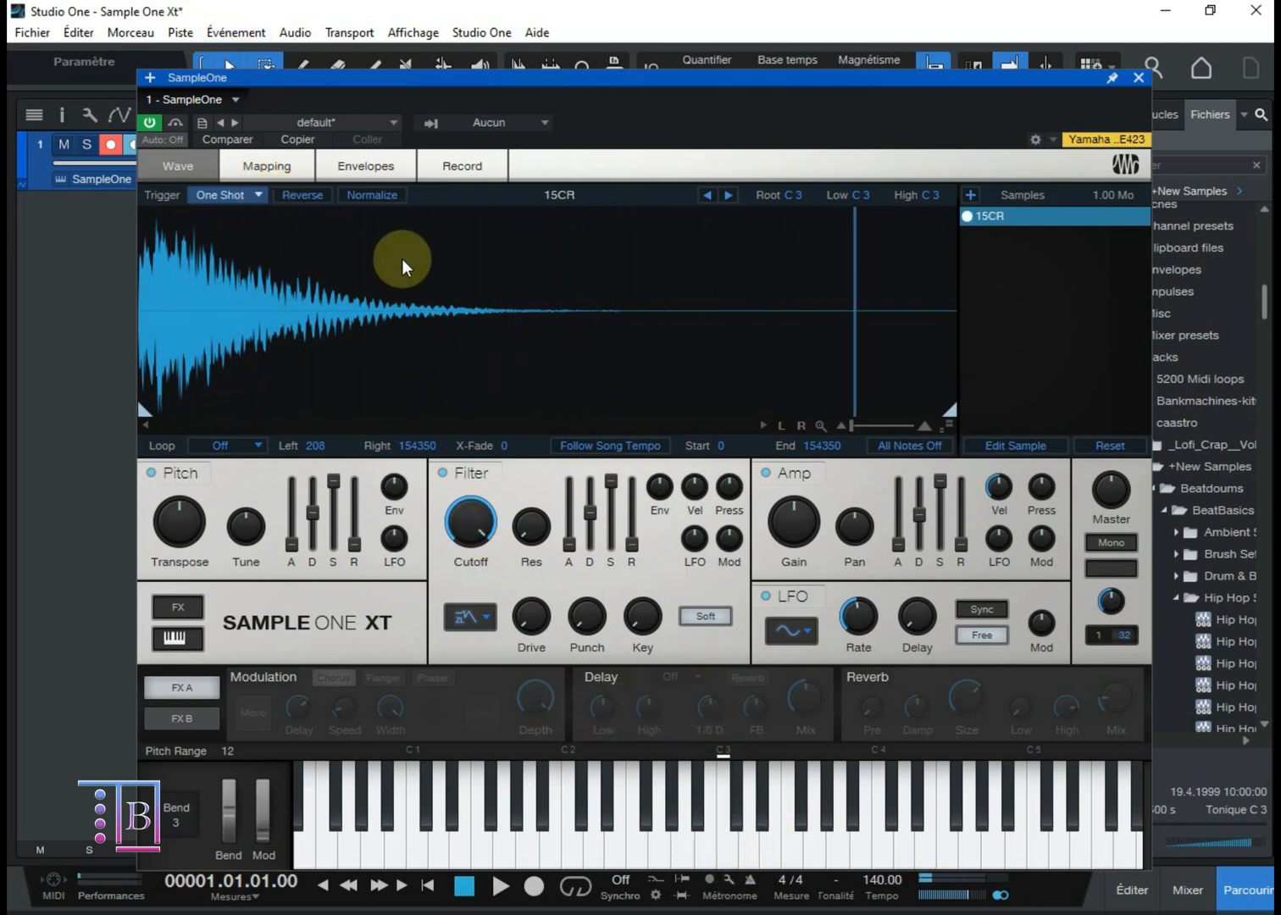
click(725, 862)
Step: Switch the trigger mode to Toggle and play C3 repeatedly to start and stop the sample
click(250, 194)
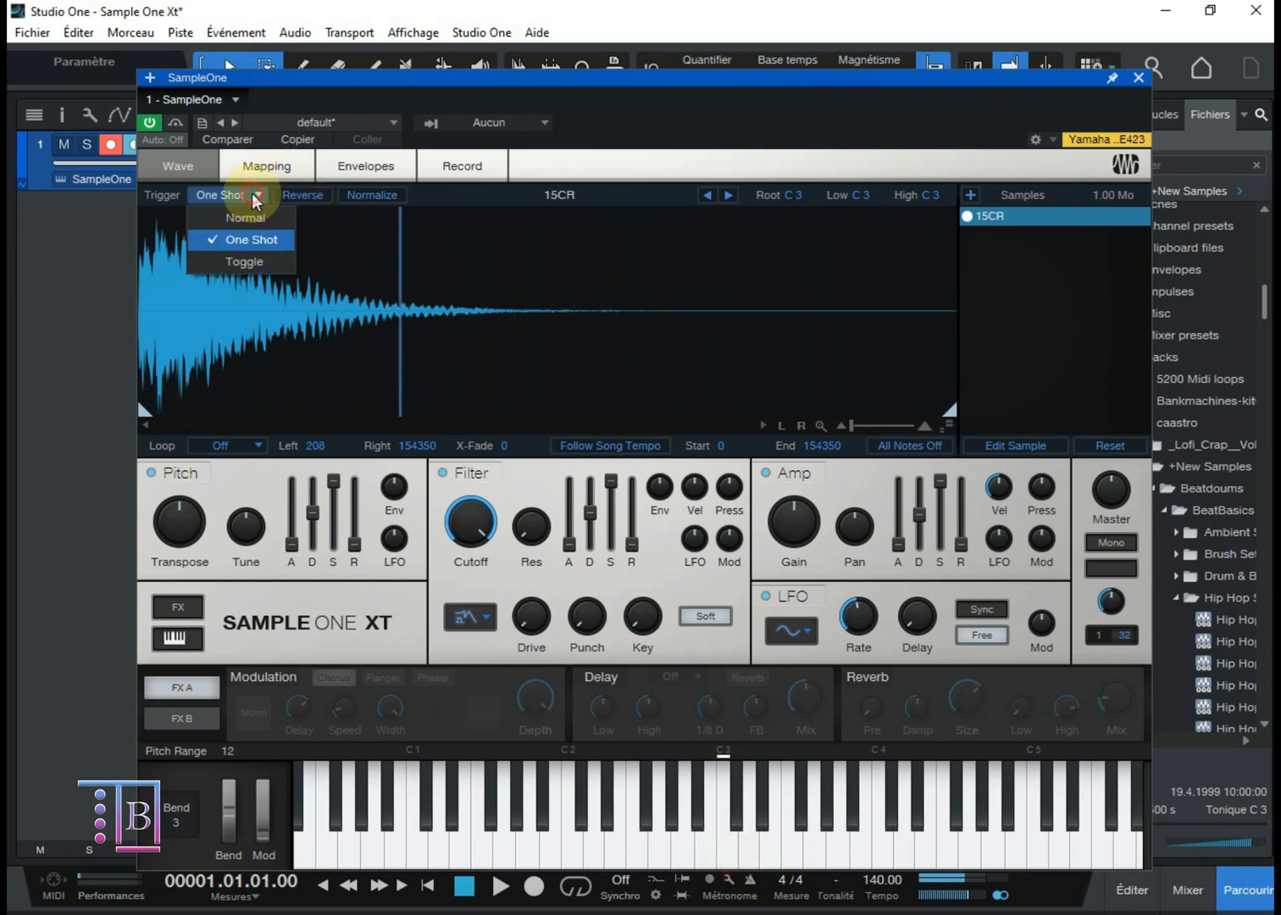
click(250, 257)
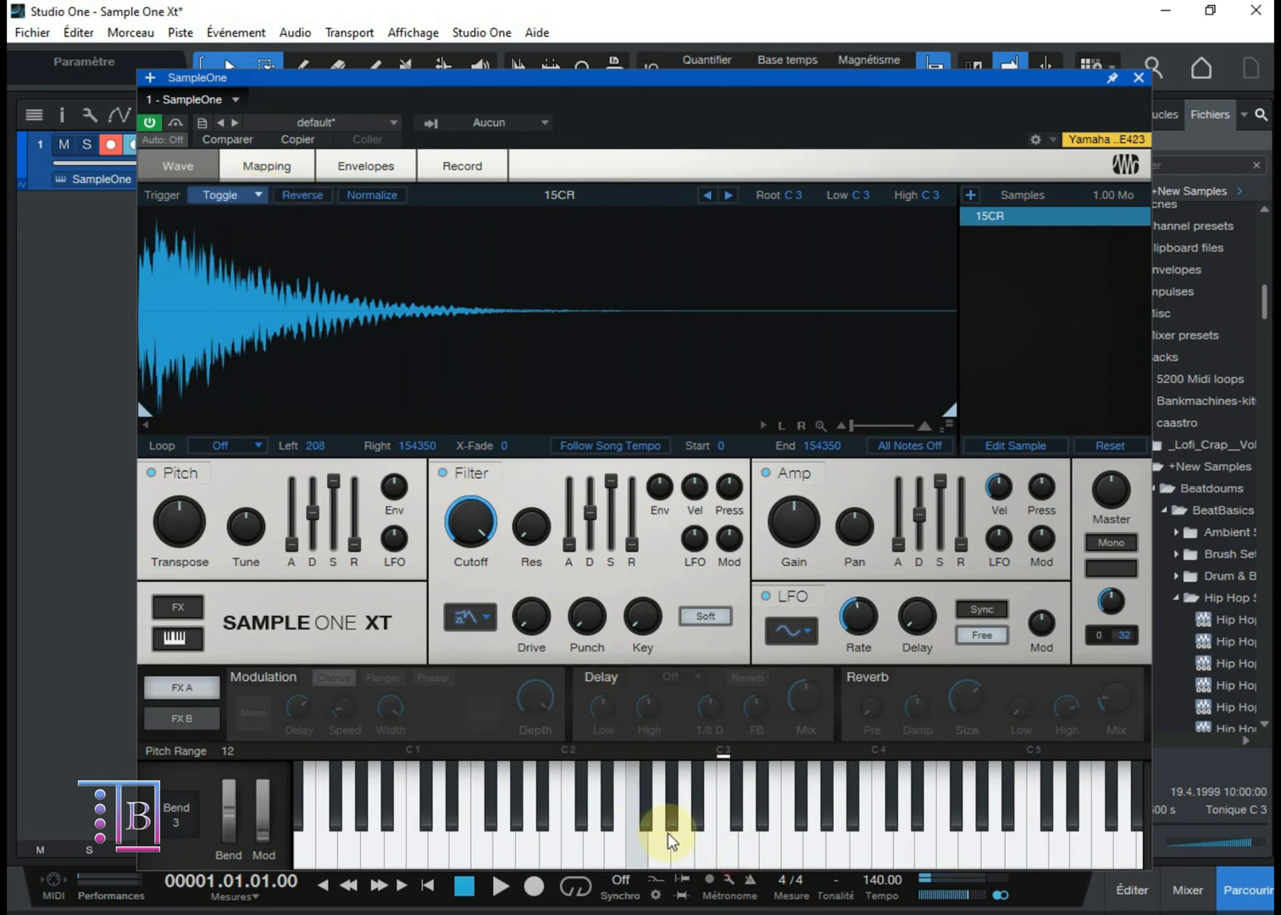
click(727, 847)
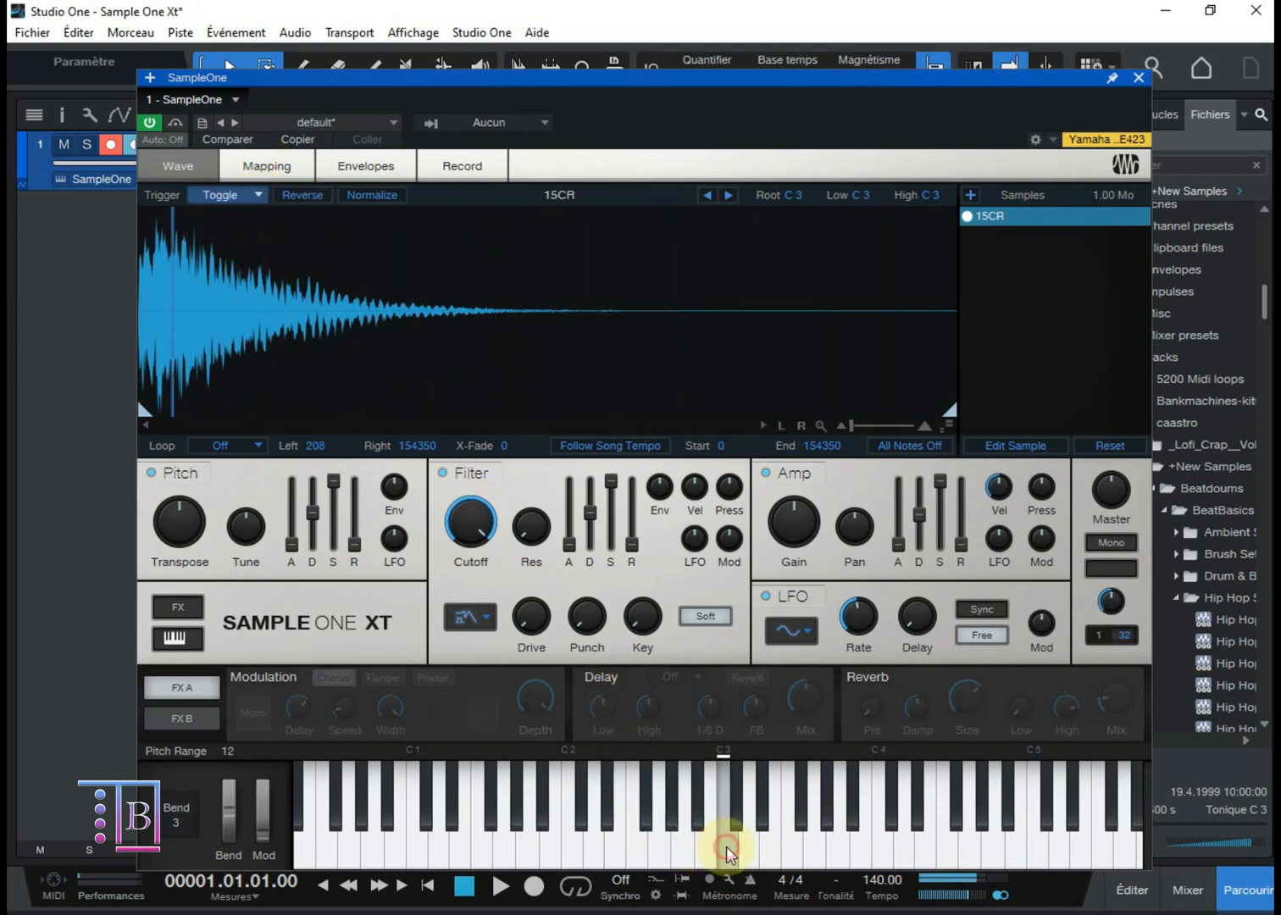
click(727, 846)
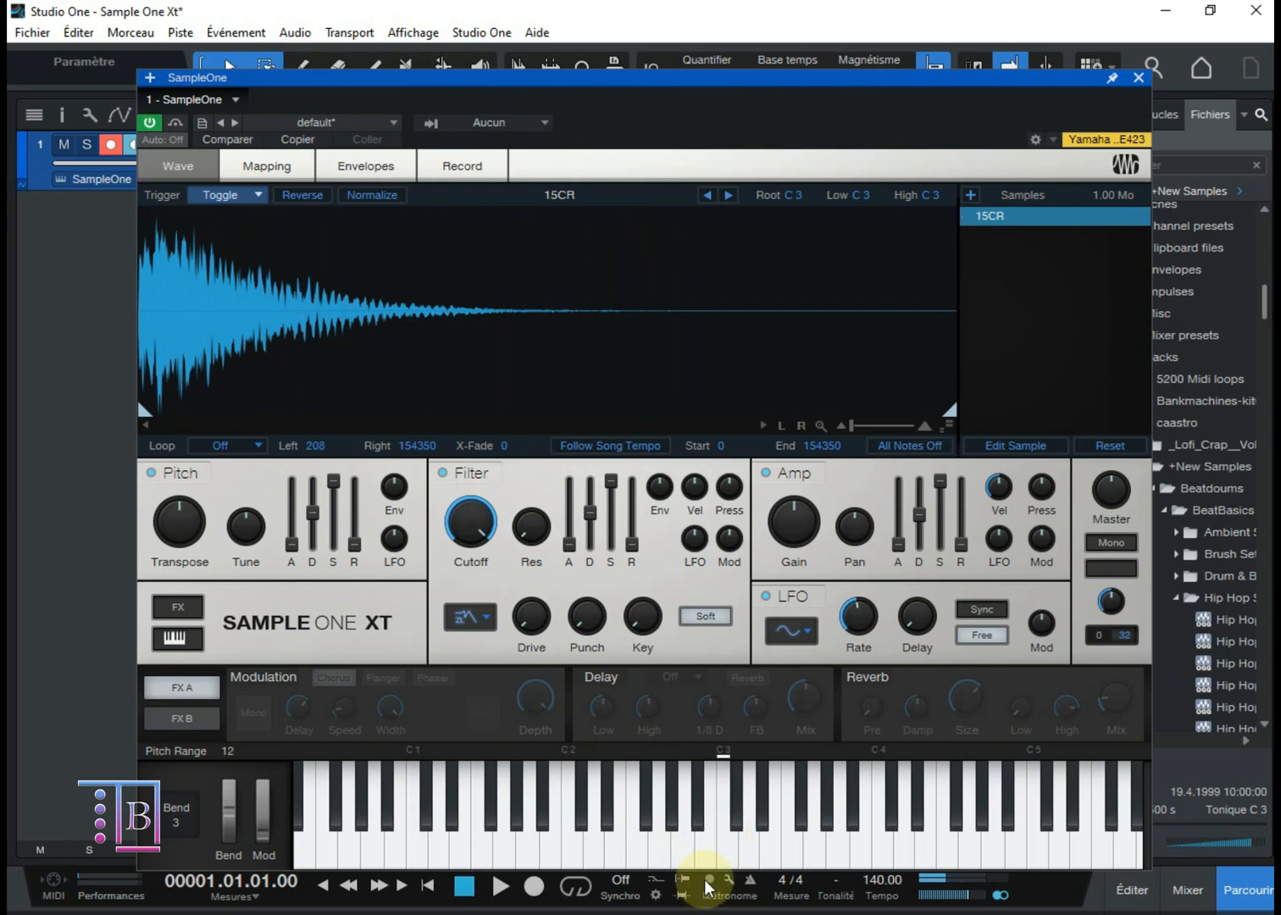
click(725, 851)
click(726, 851)
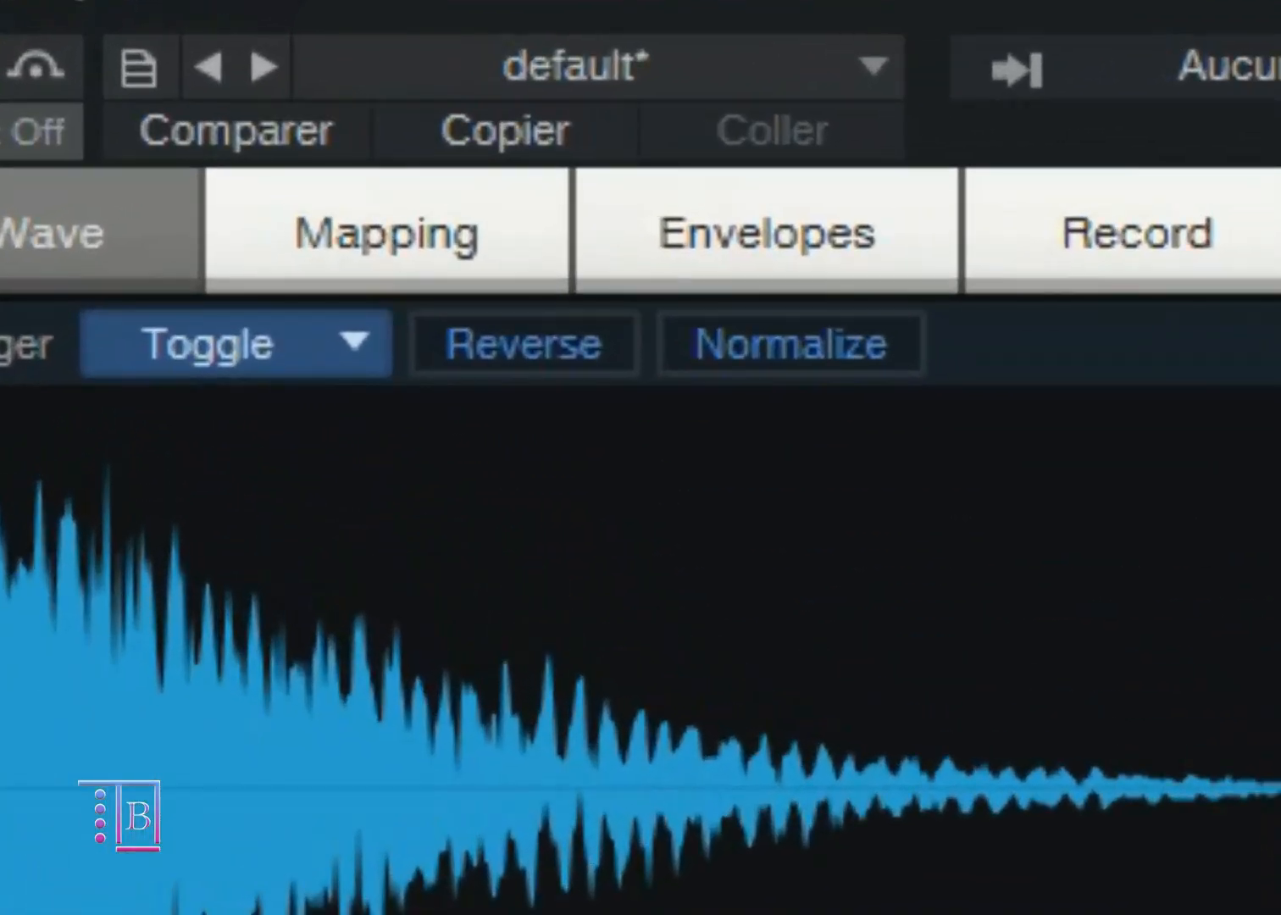
Step: Turn on Reverse and Normalize for the 15CR sample one after the other, playing C3 after each change
click(521, 385)
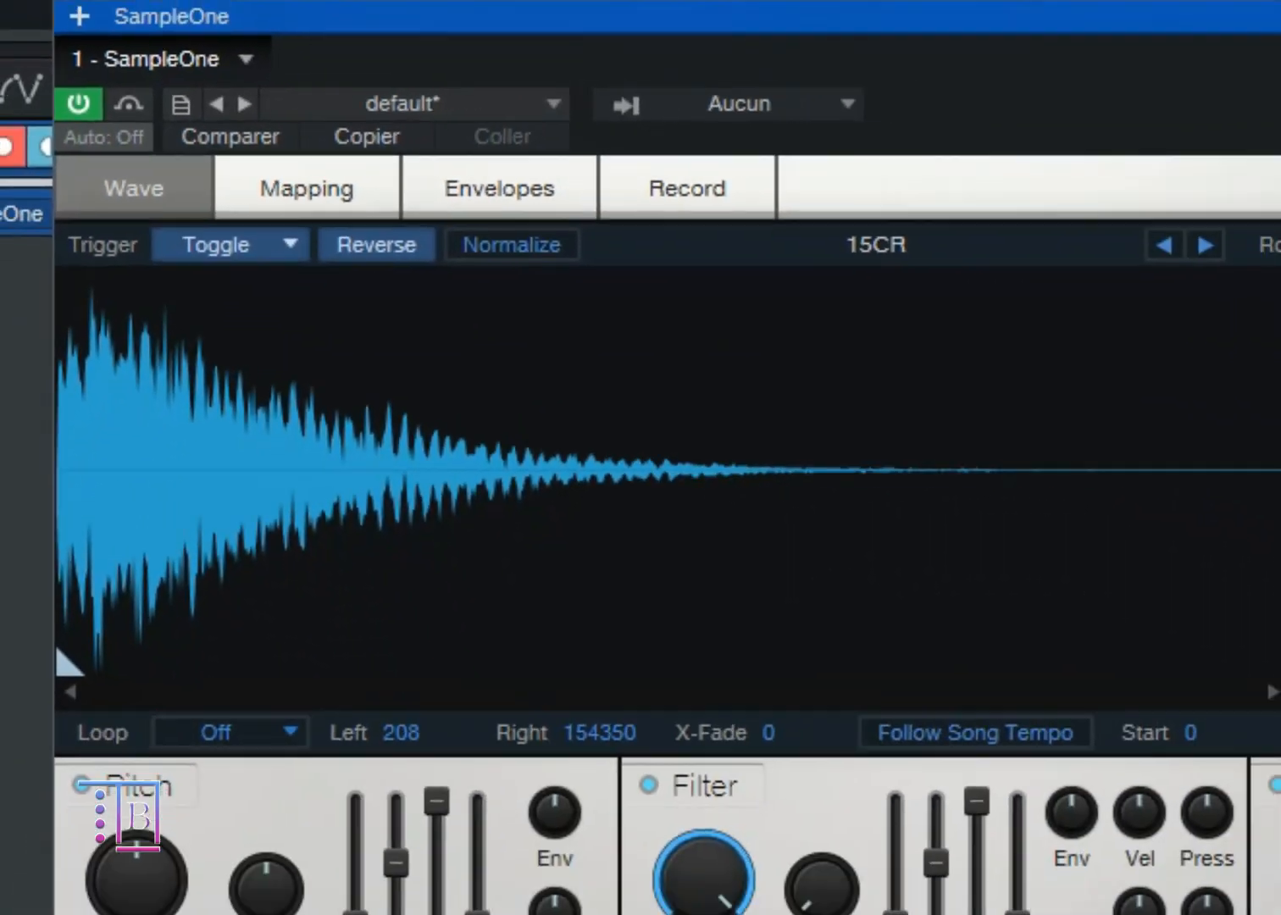
click(731, 837)
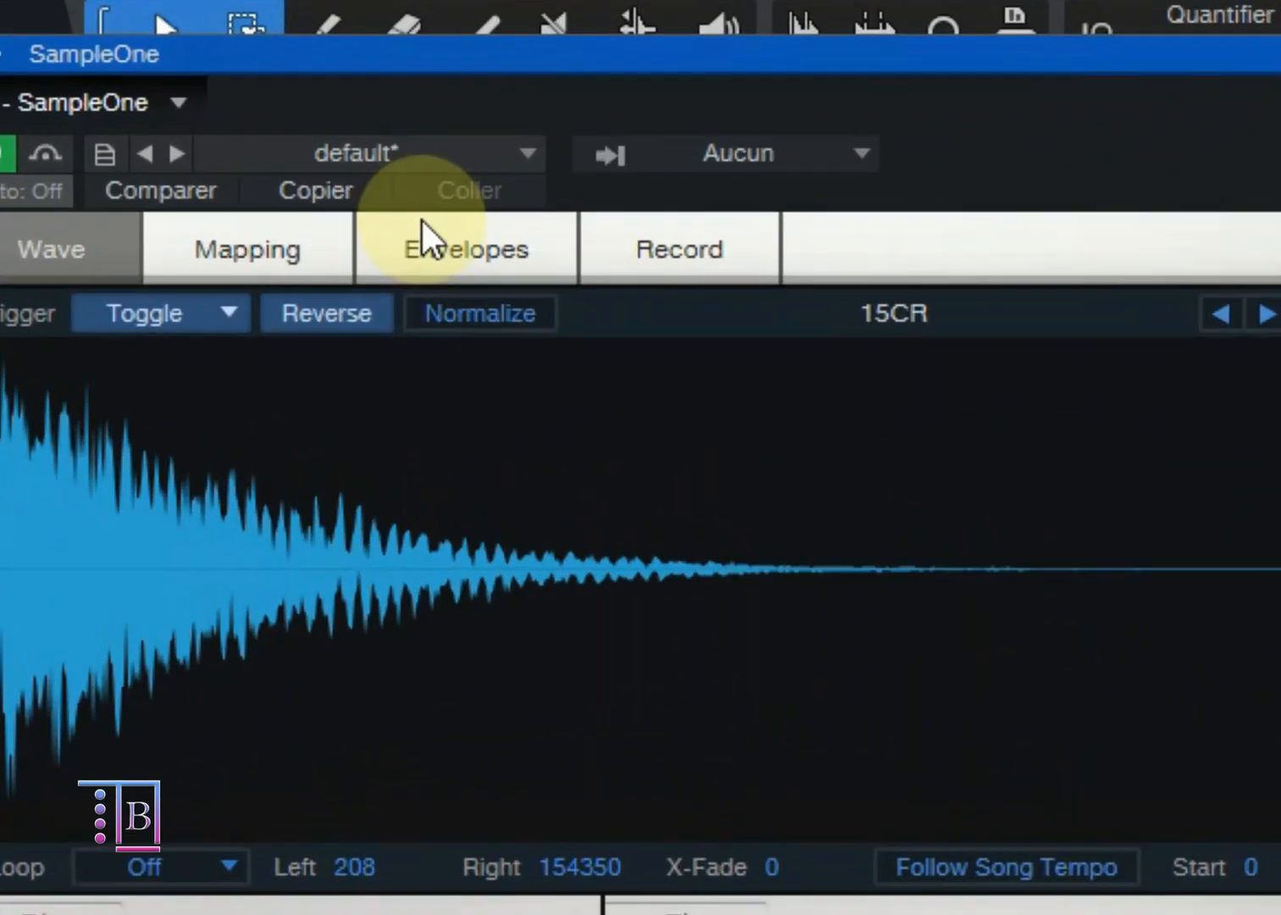
click(458, 314)
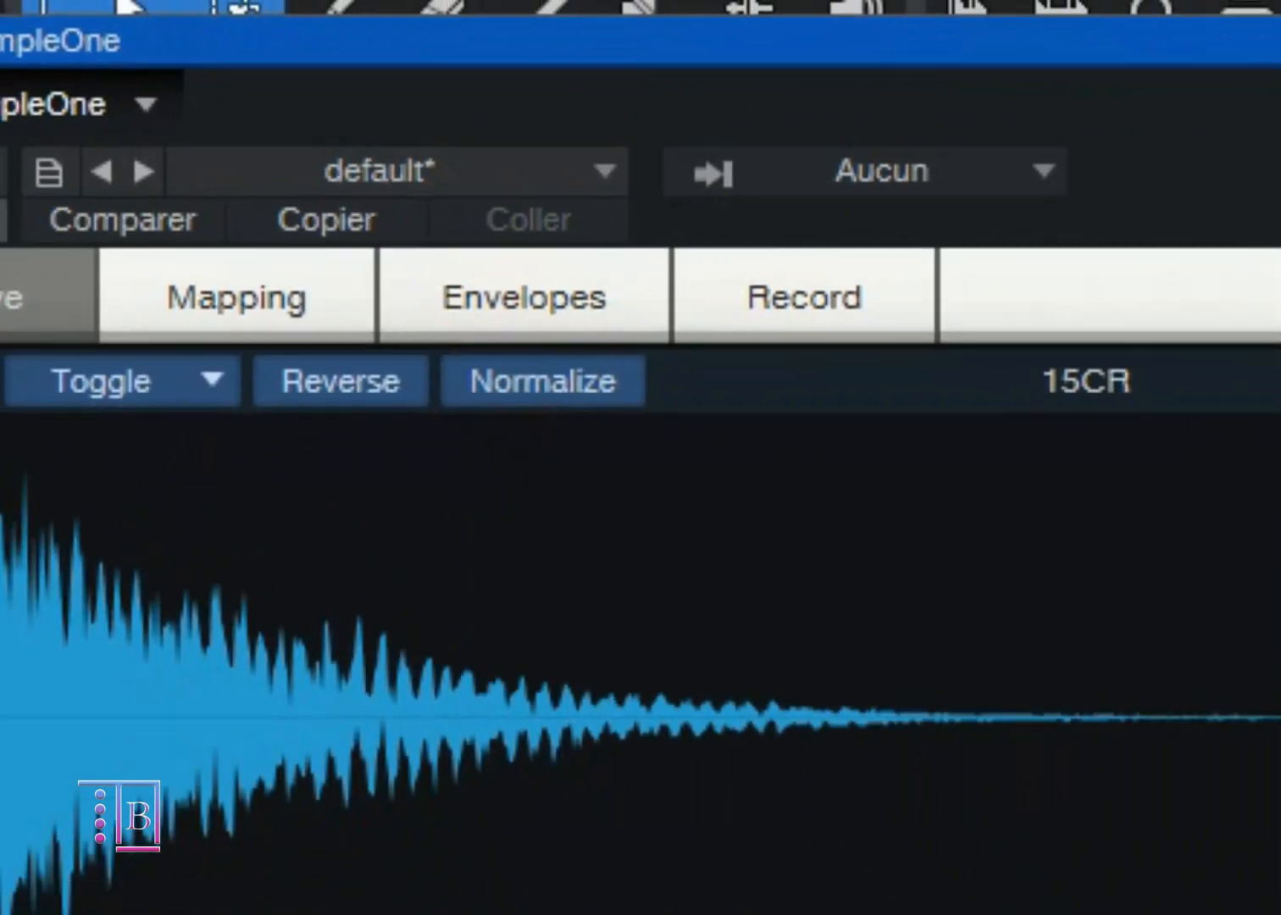
click(727, 847)
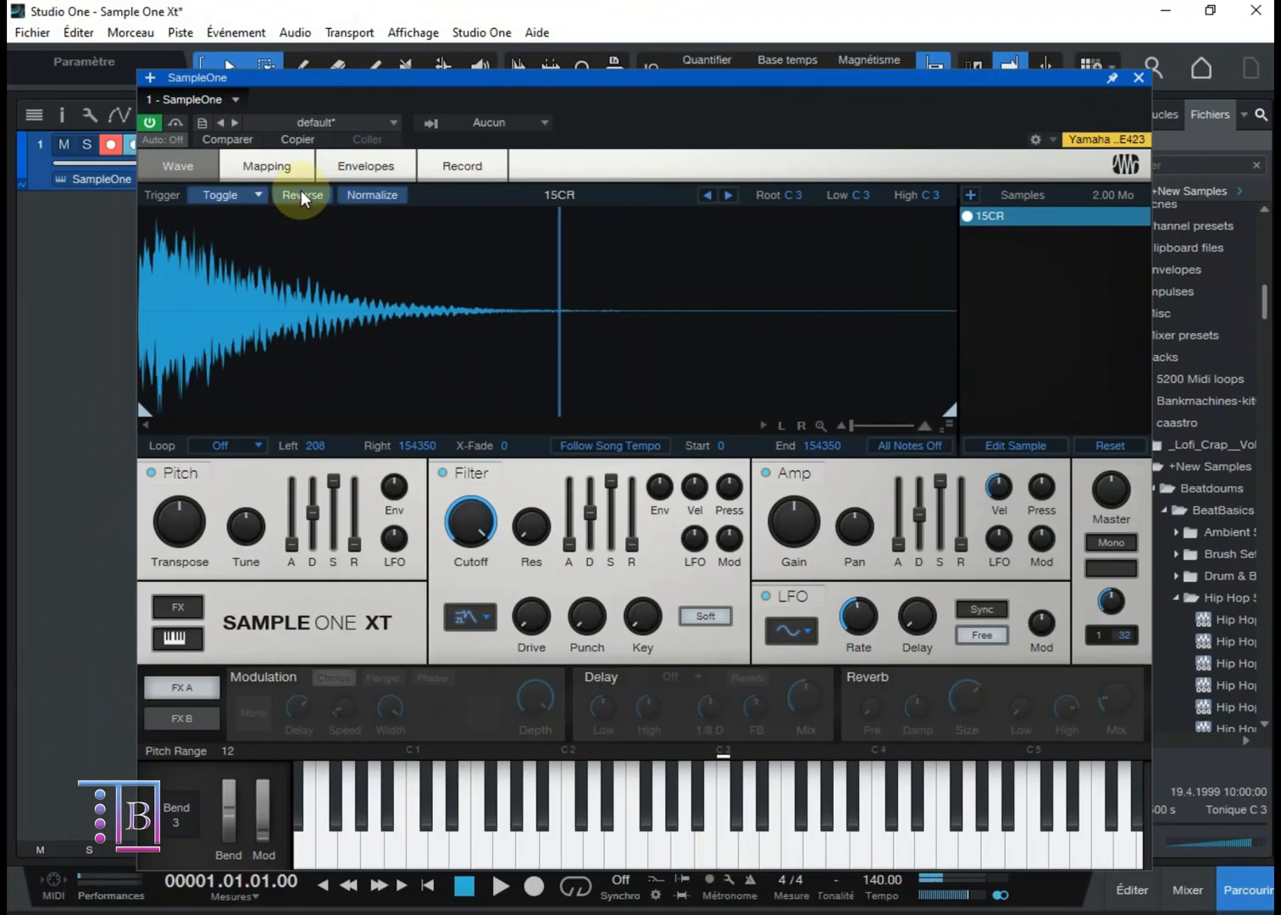
Step: Turn Reverse off and return the trigger mode to Normal
click(244, 197)
click(238, 222)
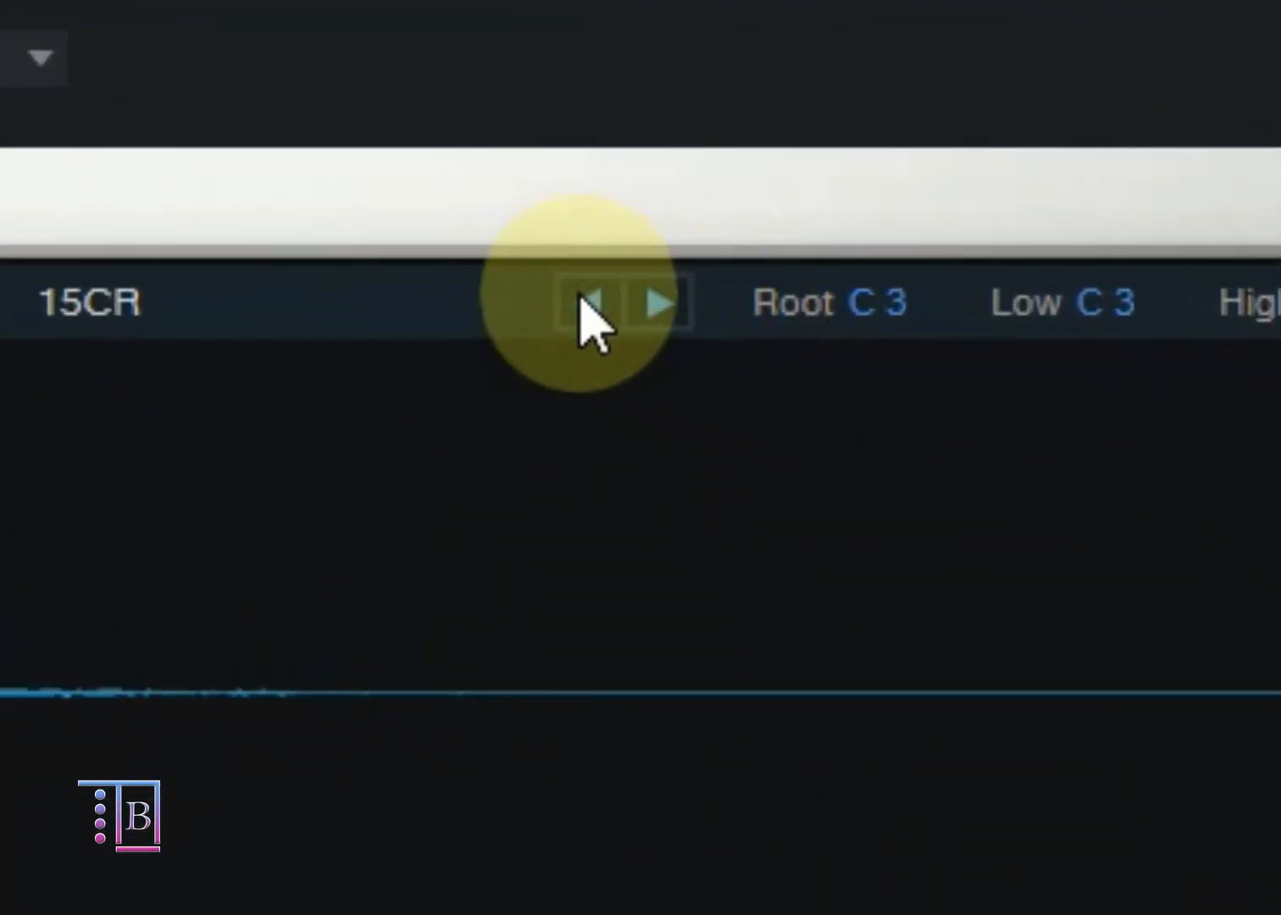
Step: Step through the neighbouring samples in the folder, auditioning 16HHO and 16PC04, and load 18HHC
click(586, 302)
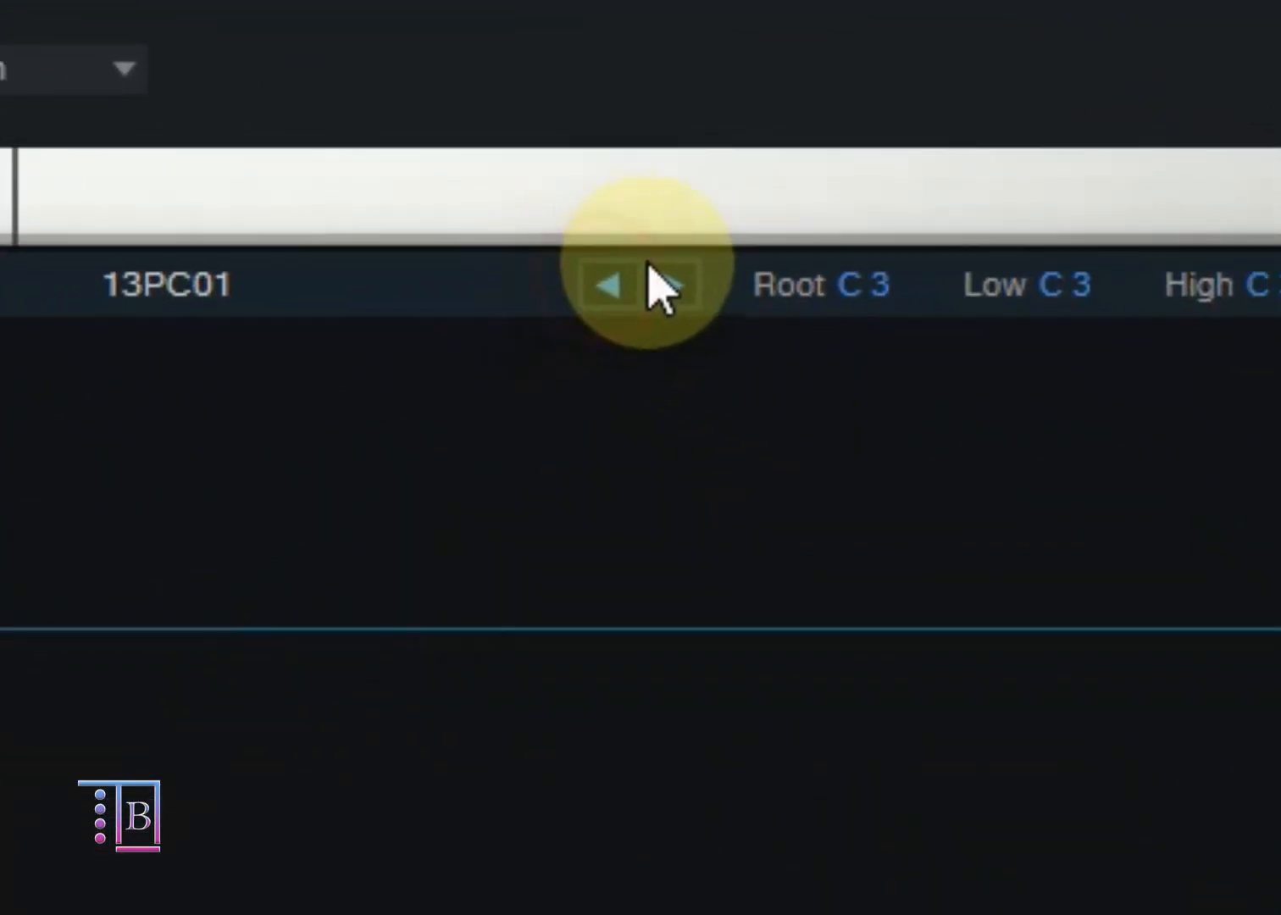
click(659, 302)
click(660, 303)
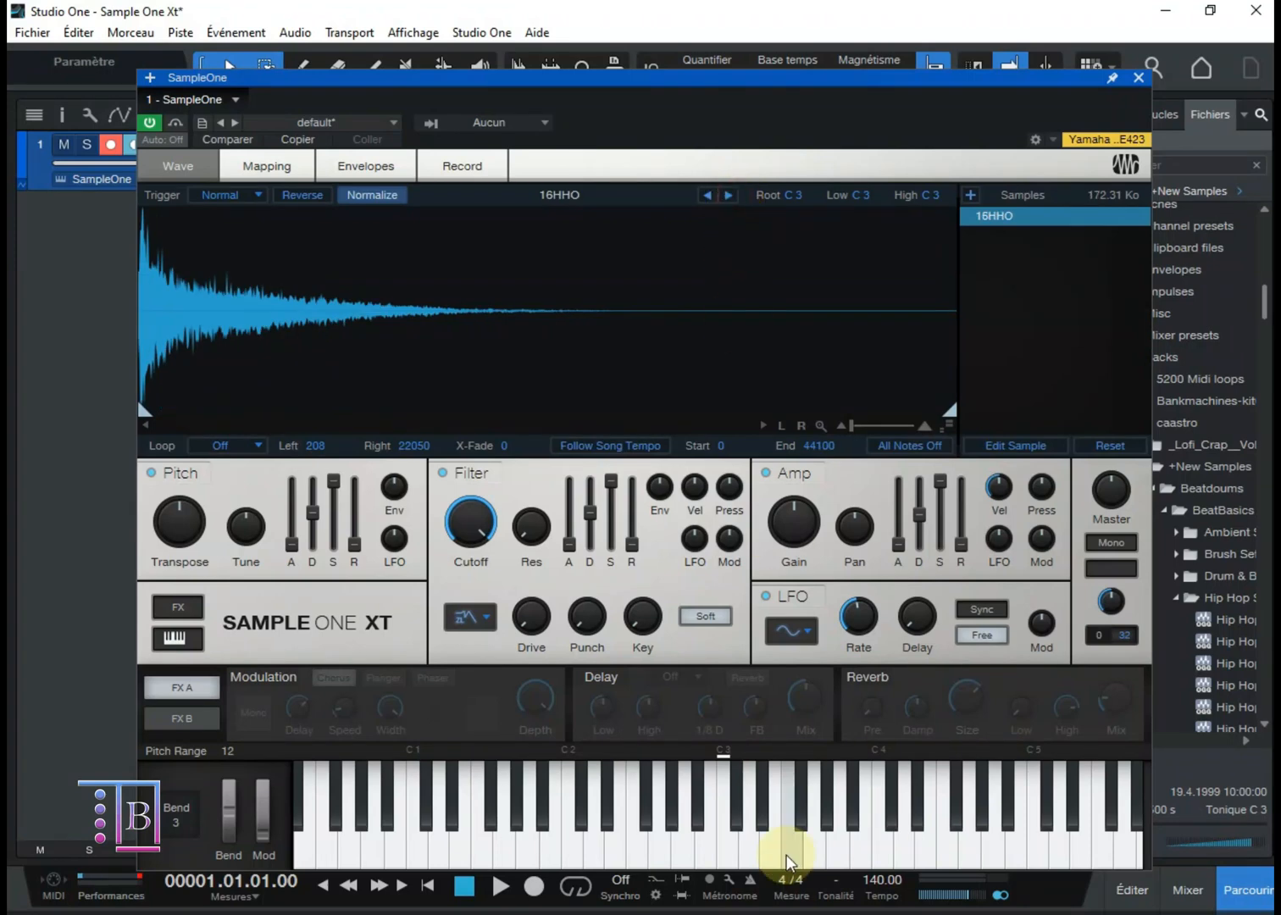
click(725, 849)
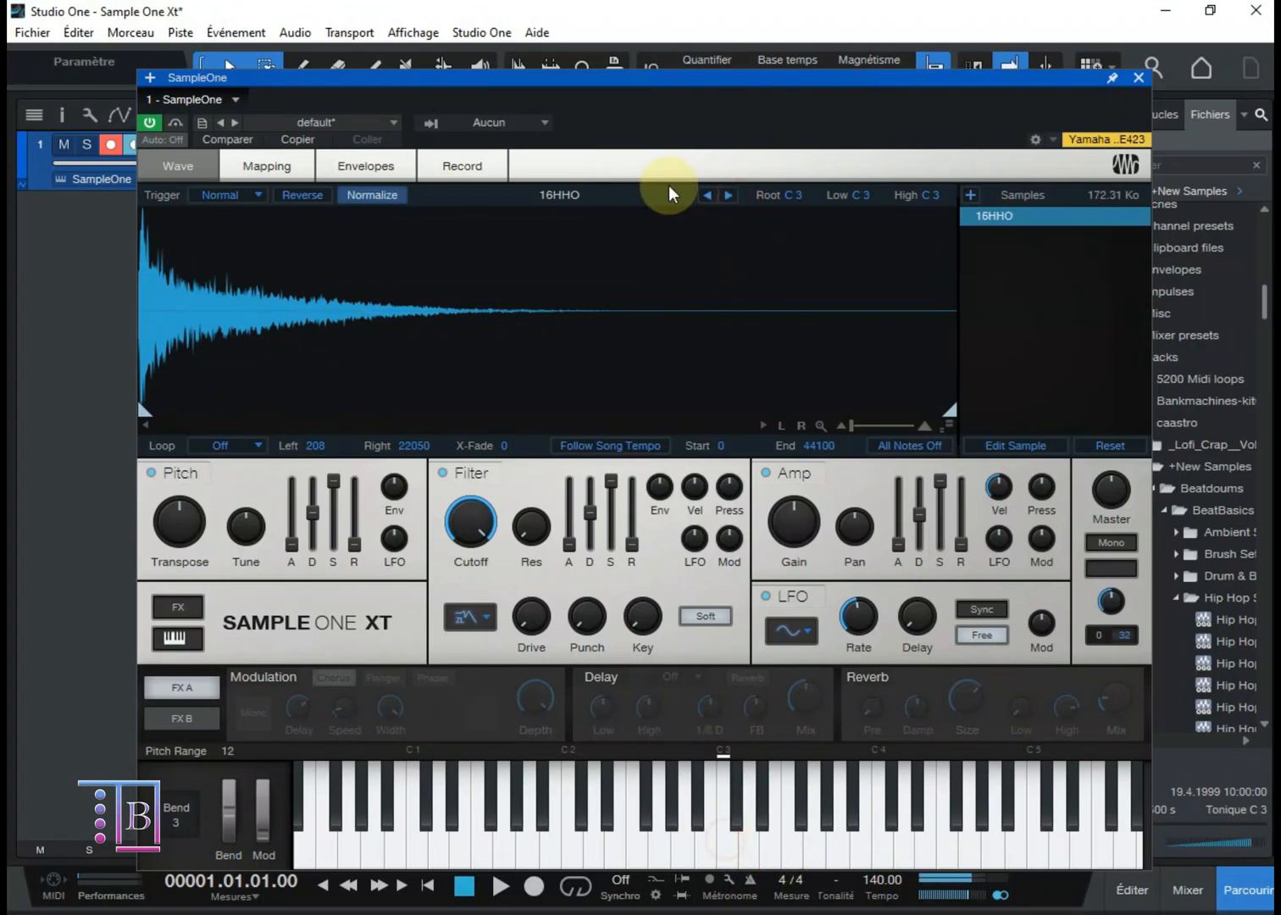
click(728, 195)
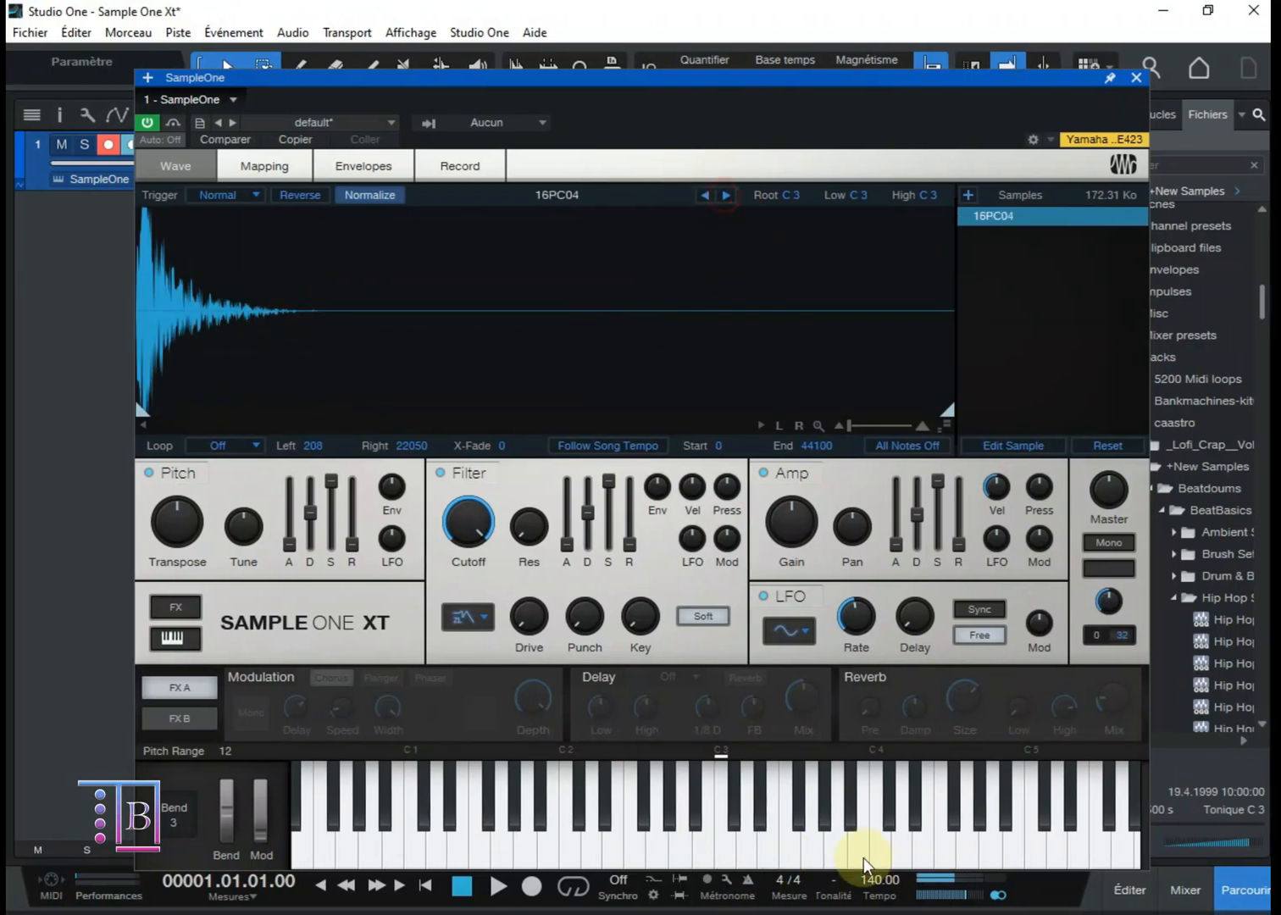
click(742, 855)
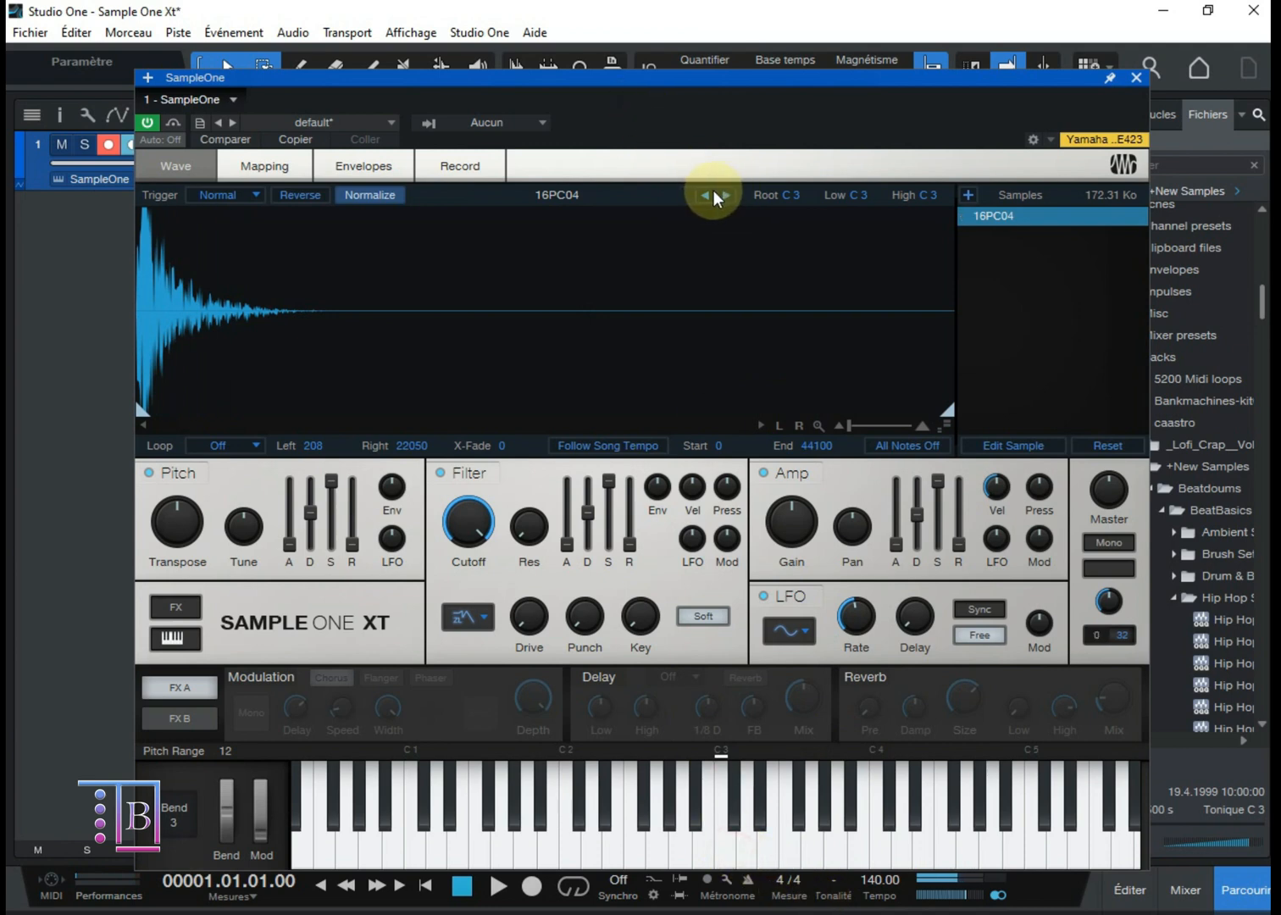
click(716, 194)
click(739, 844)
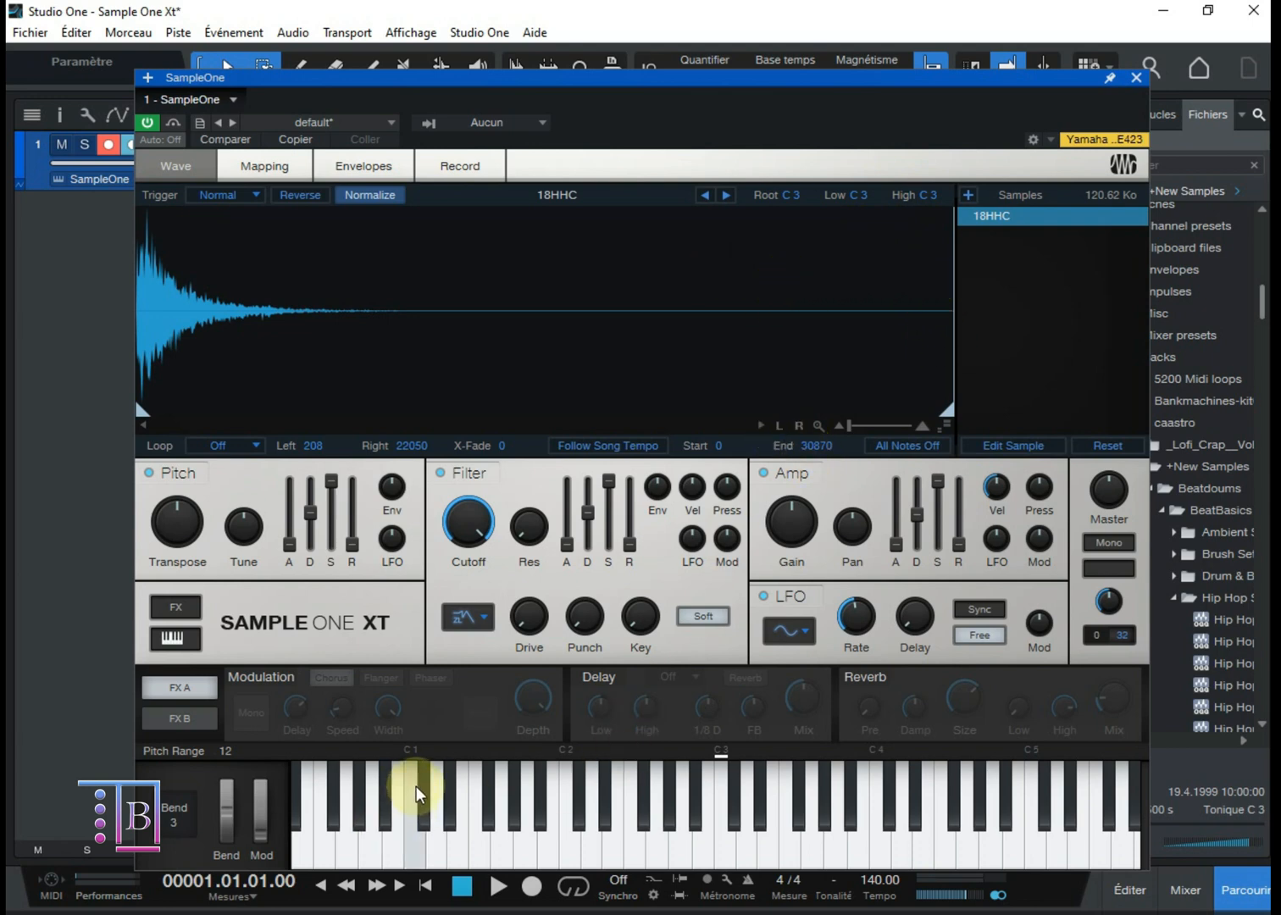
Step: Set the 18HHC sample's loop mode to Sustain and play C3 to hear the looped section
mouse_move(551, 625)
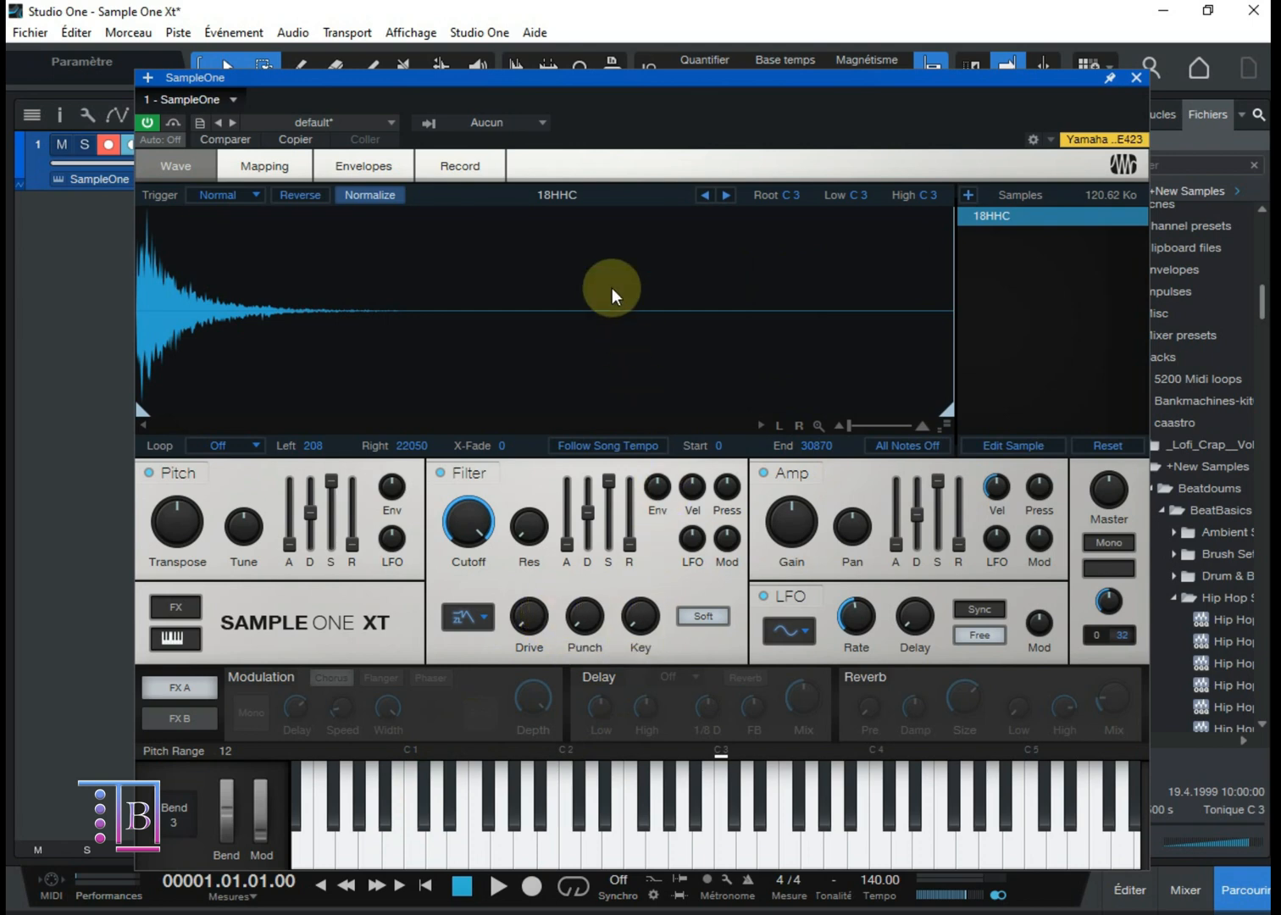
click(234, 449)
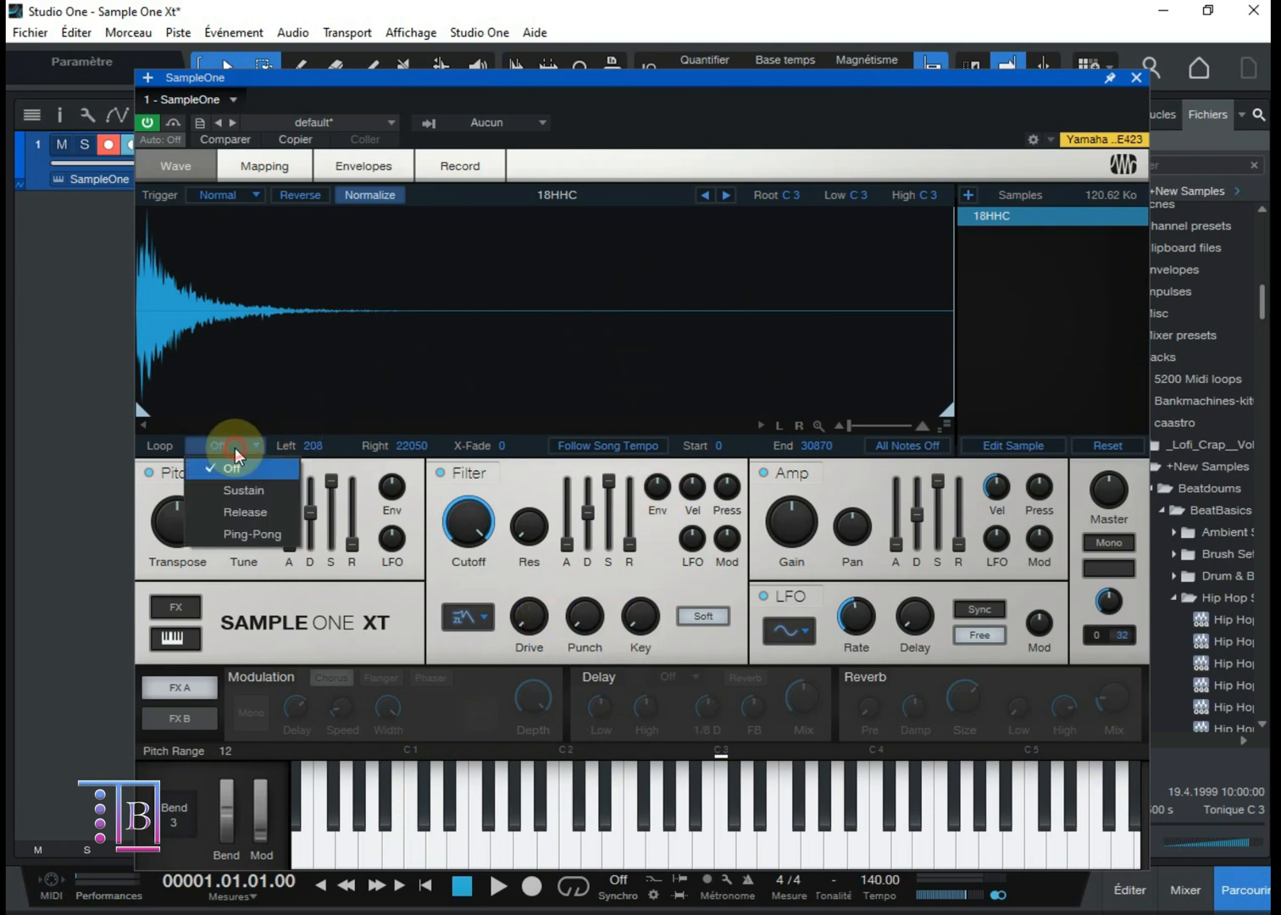
click(241, 490)
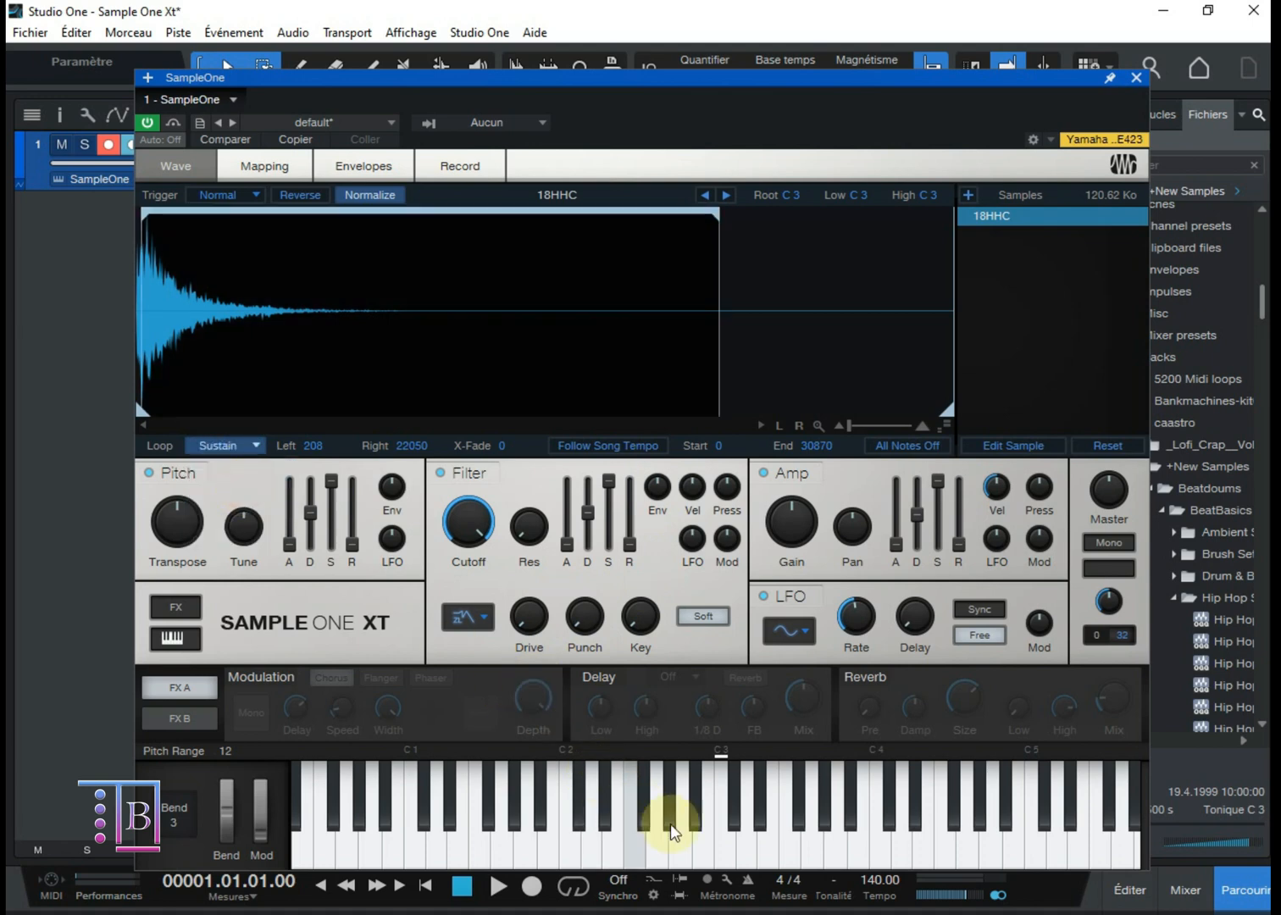
click(731, 851)
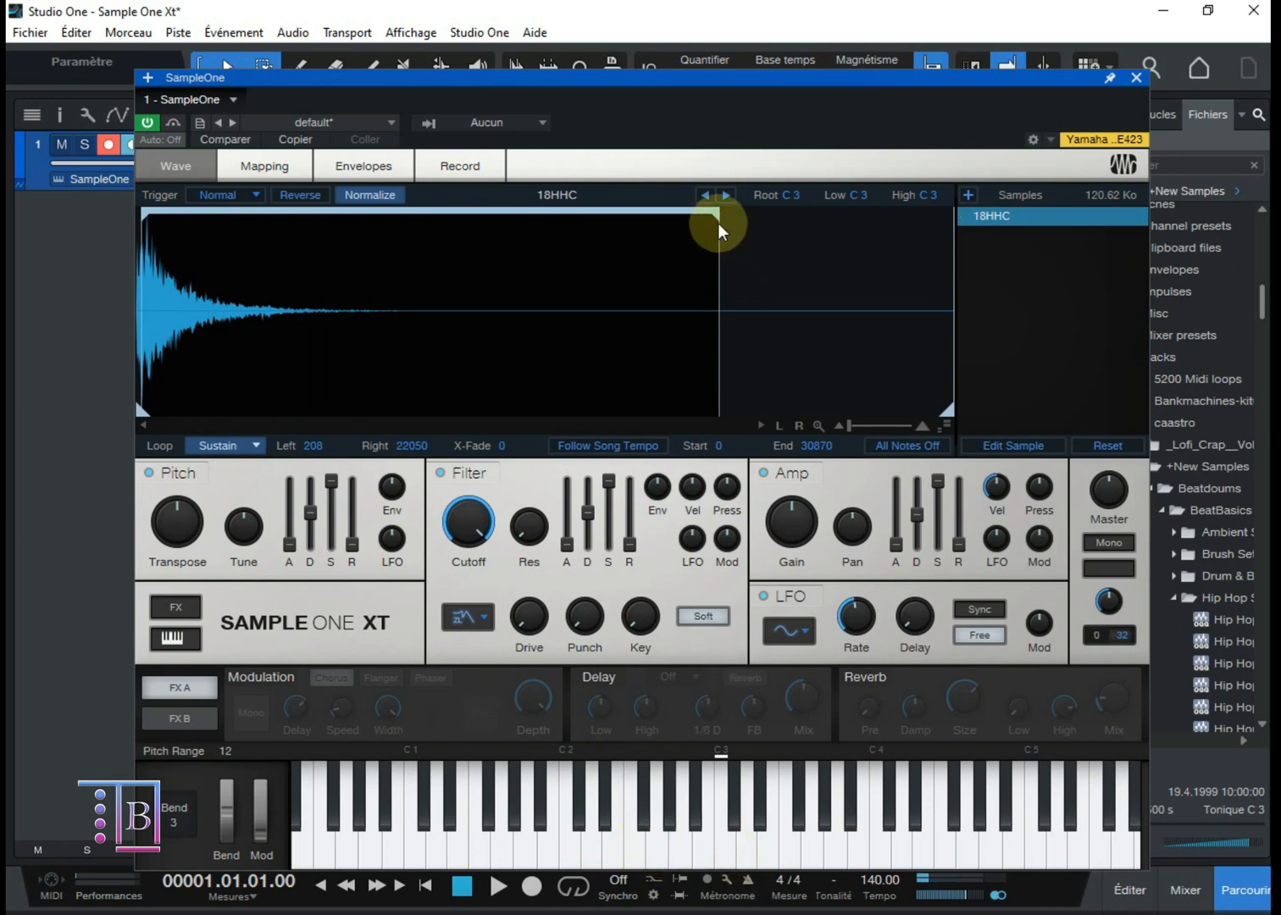
click(724, 851)
click(726, 854)
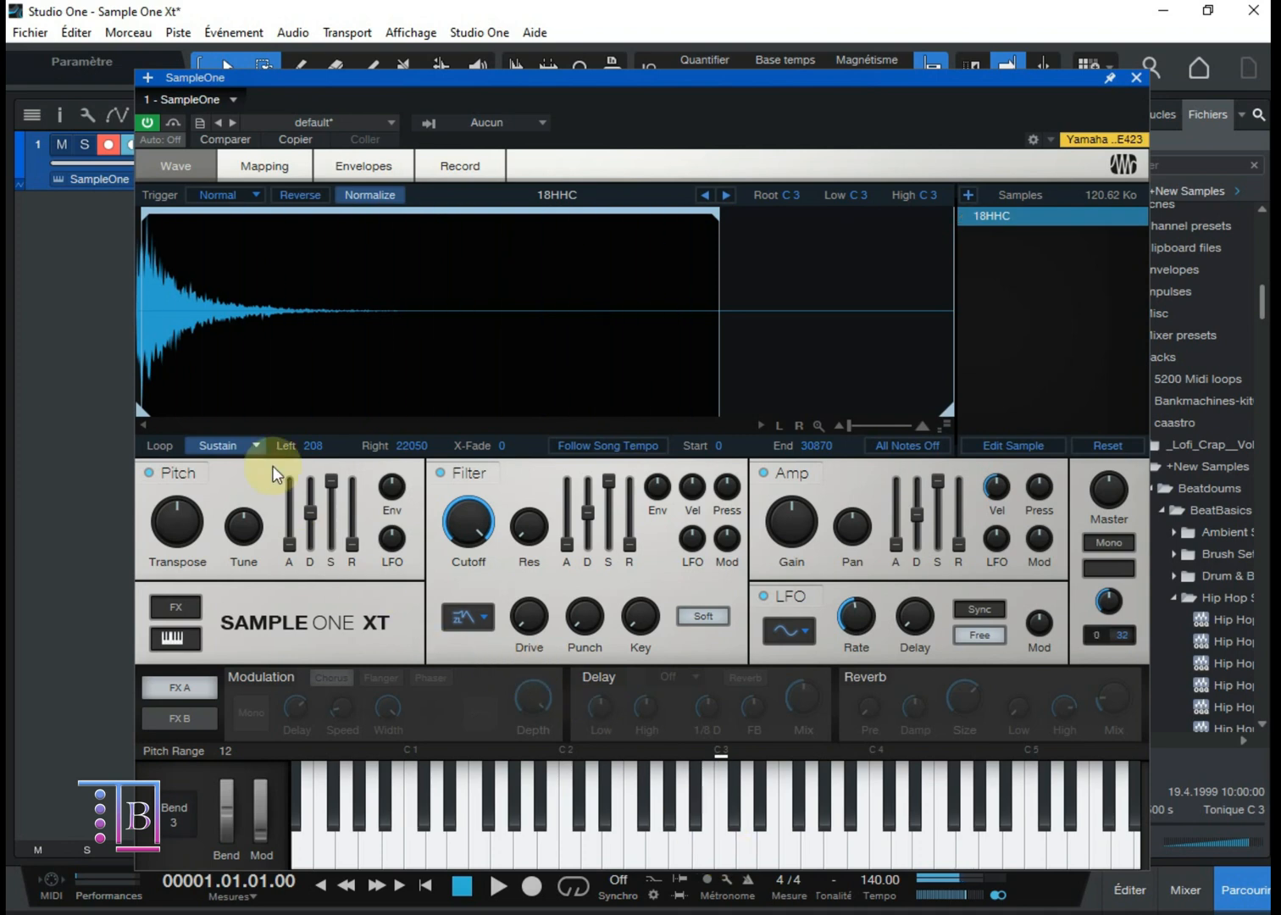
Step: Set the 18HHC sample's loop mode to Release and play C3 to hear it
click(230, 446)
click(244, 508)
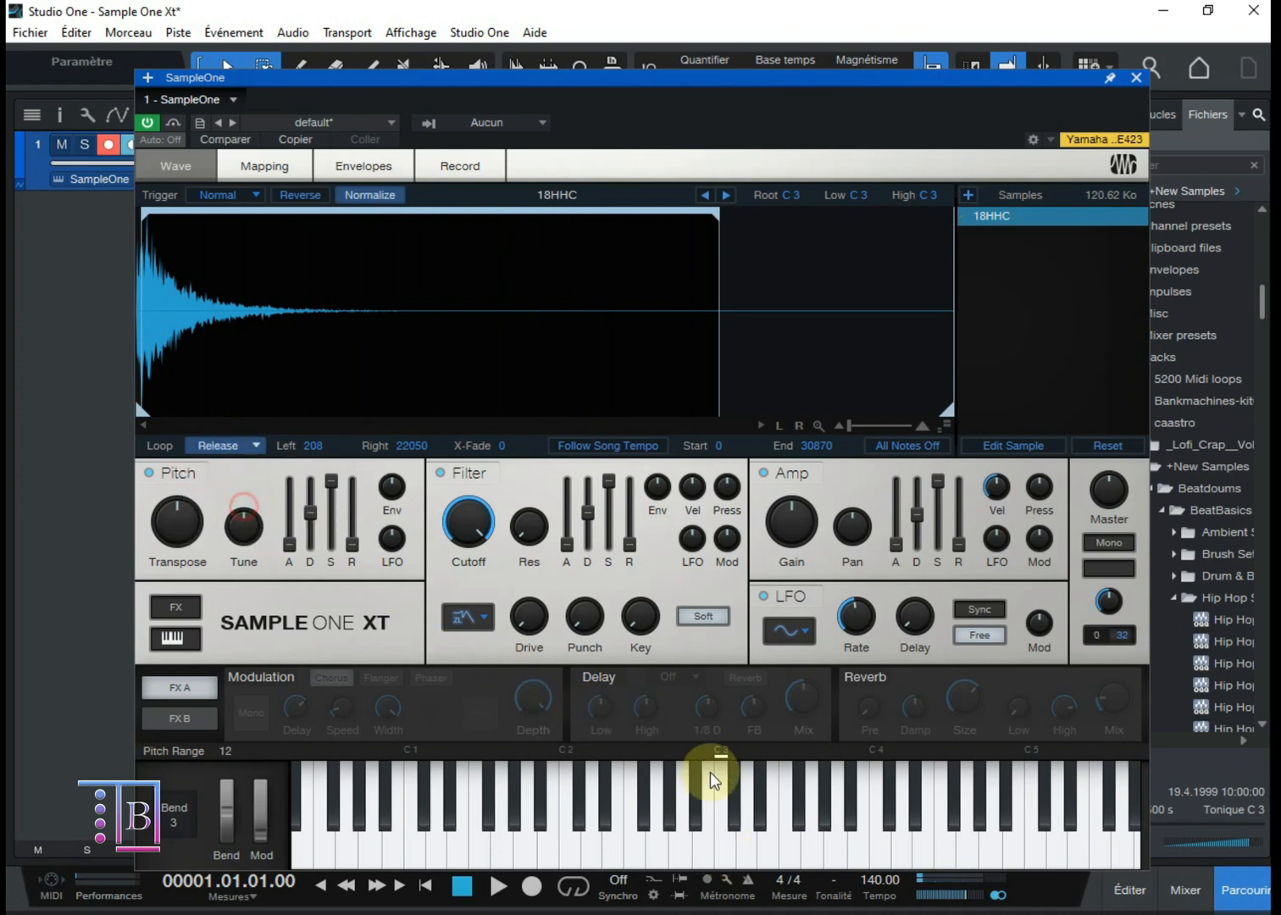
click(727, 820)
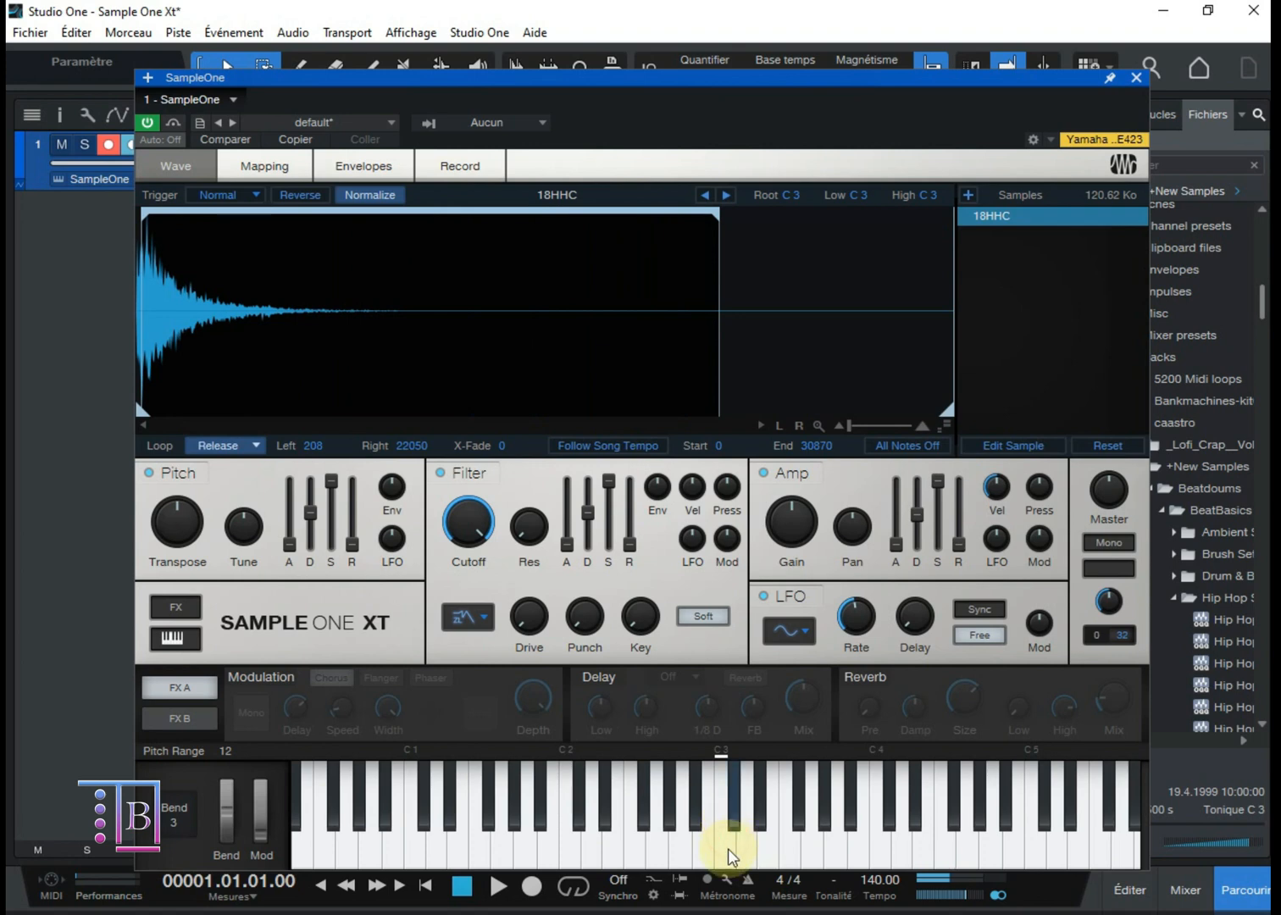
click(729, 854)
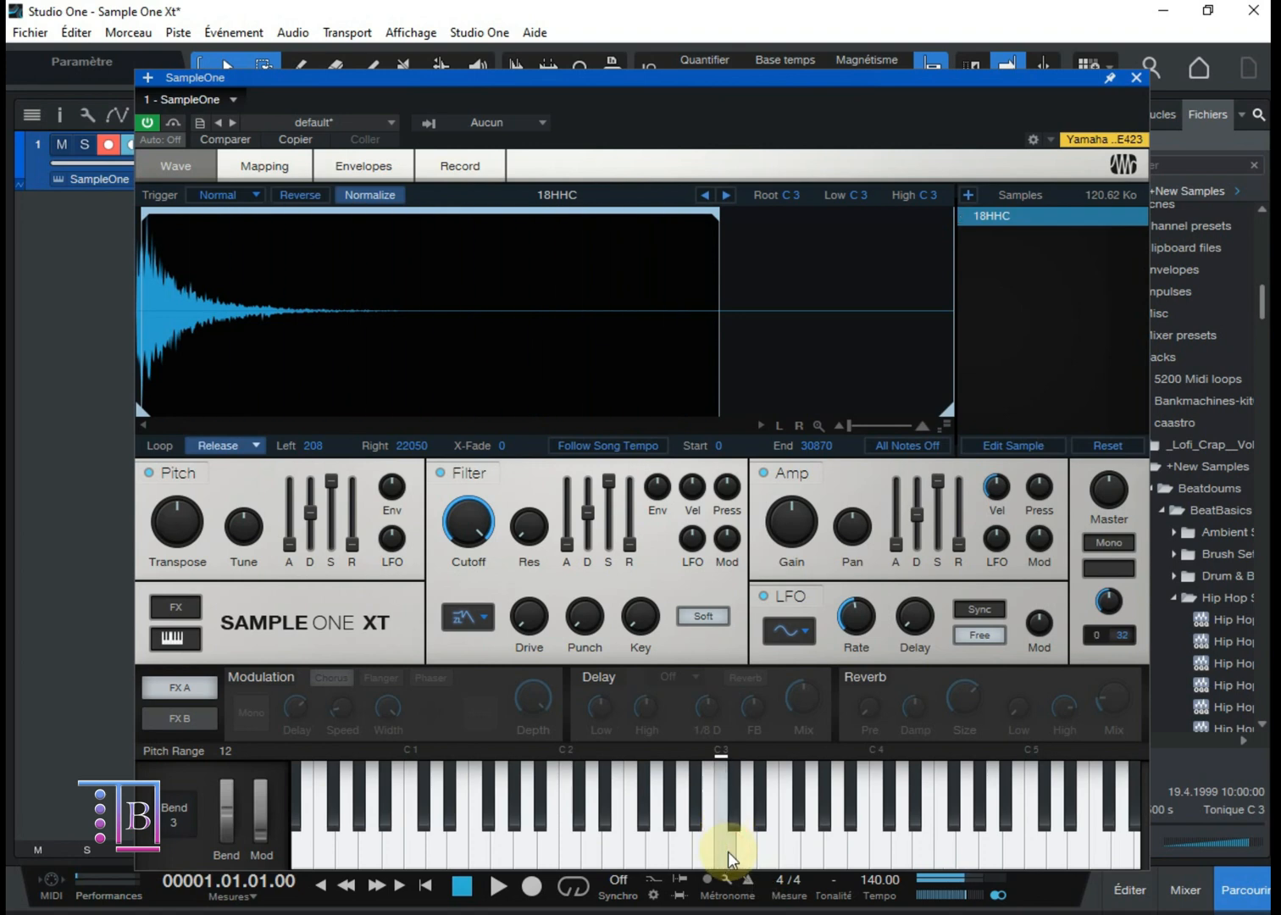
Step: Set the 18HHC sample's loop mode to Ping-Pong and play C3 to hear it
click(236, 443)
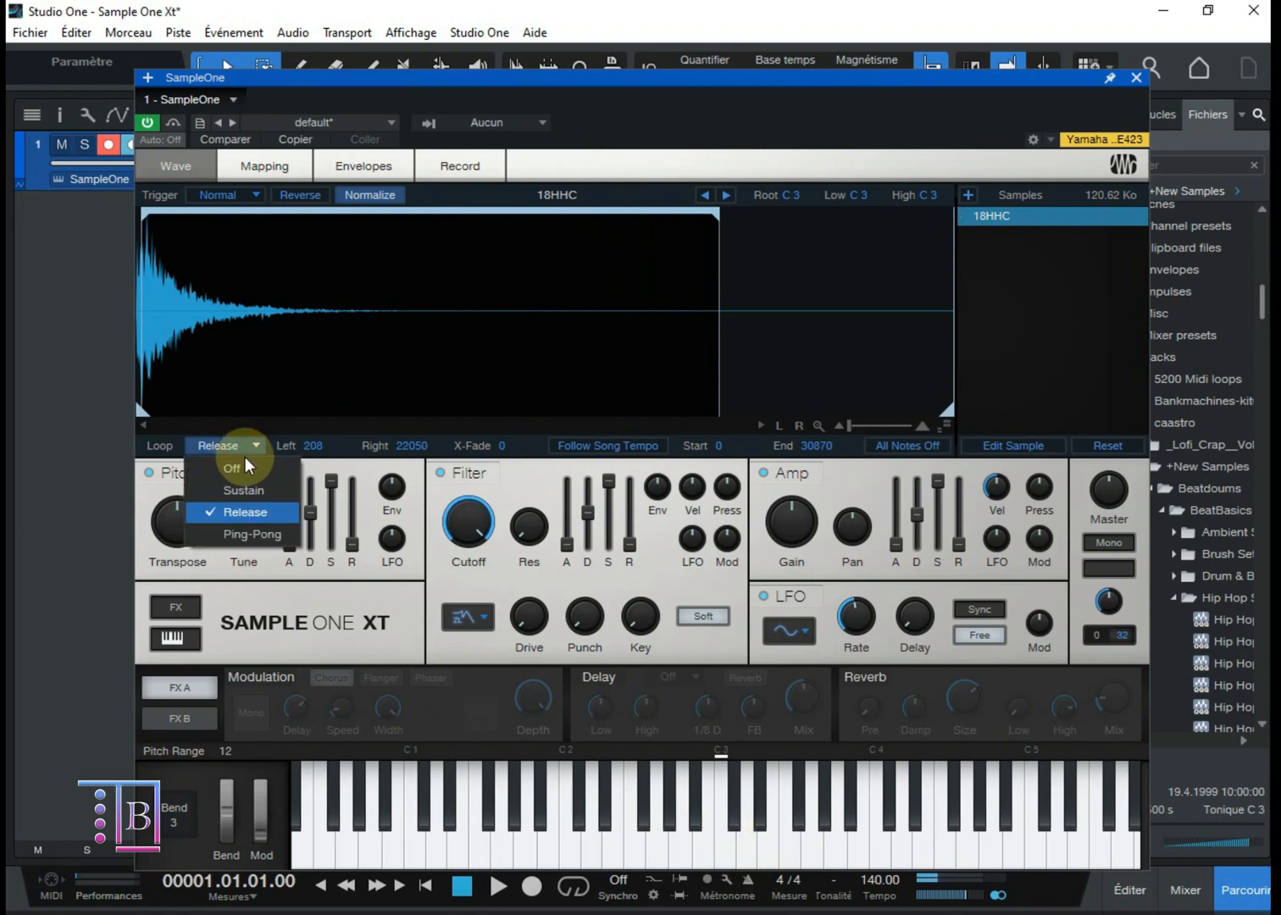
click(252, 532)
click(722, 857)
click(723, 858)
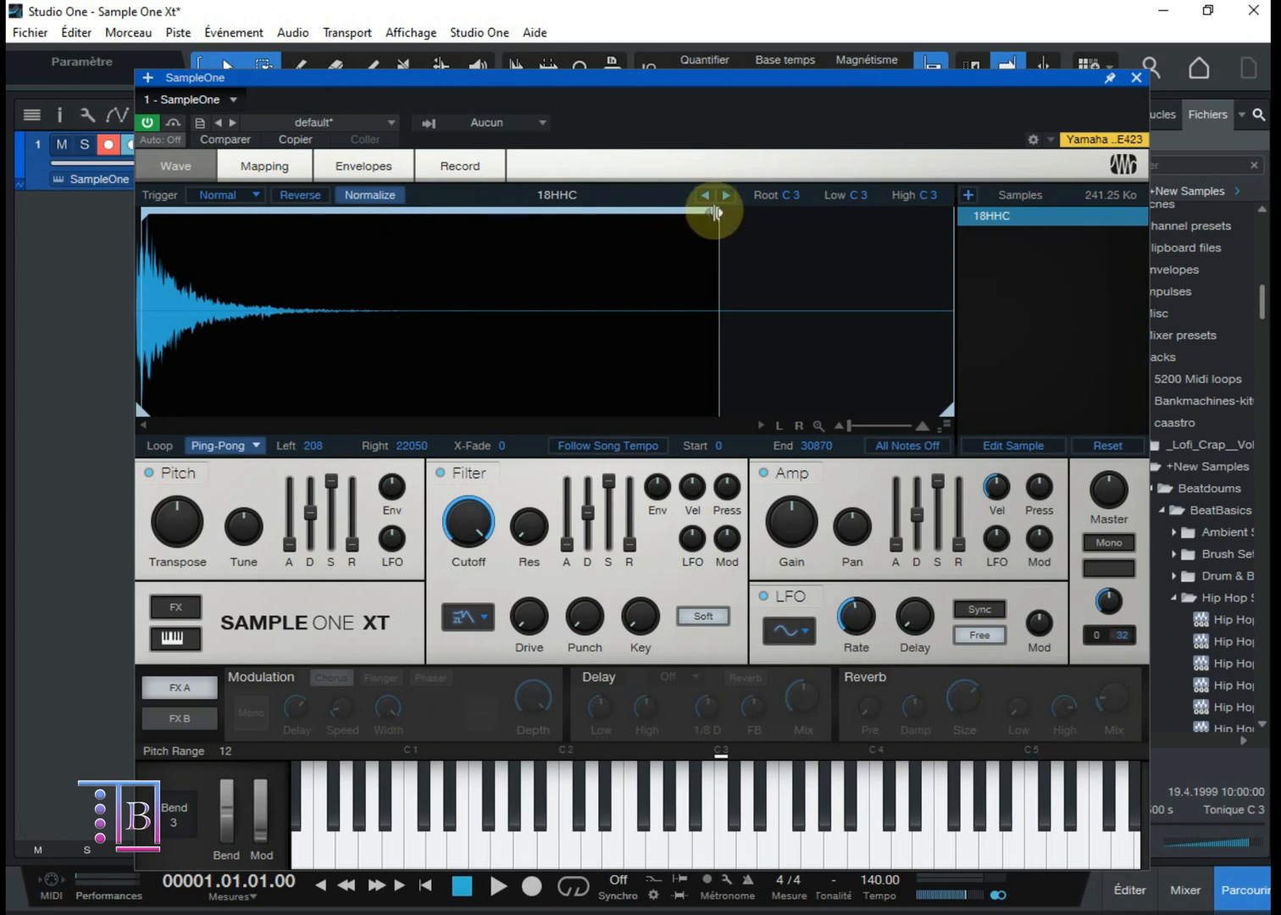
Step: Adjust the loop region to start at 0 and end at 16874, and play C3 to hear it
mouse_move(717, 209)
mouse_down()
mouse_move(326, 209)
mouse_move(618, 209)
mouse_move(582, 210)
mouse_up()
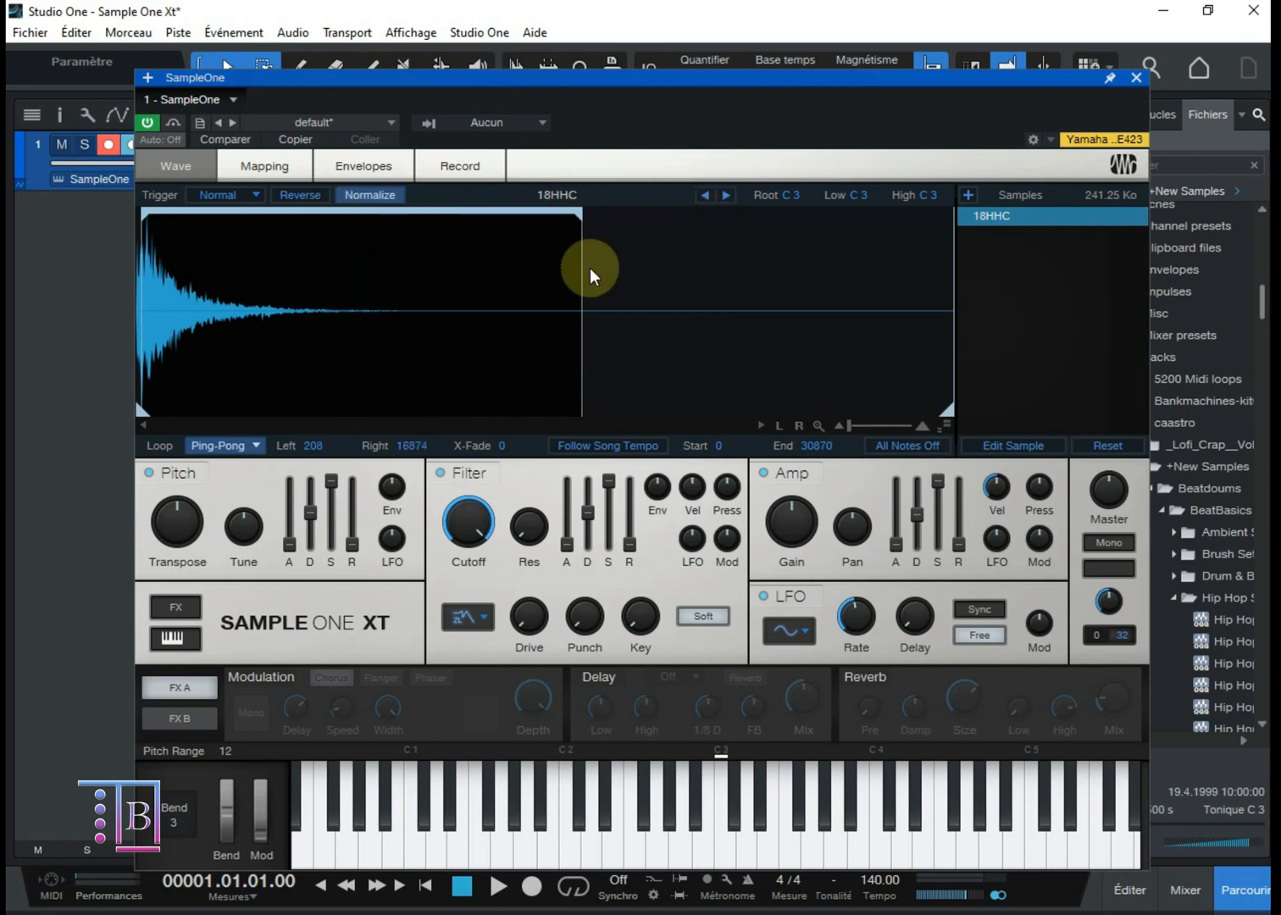
drag(146, 212, 177, 208)
click(716, 849)
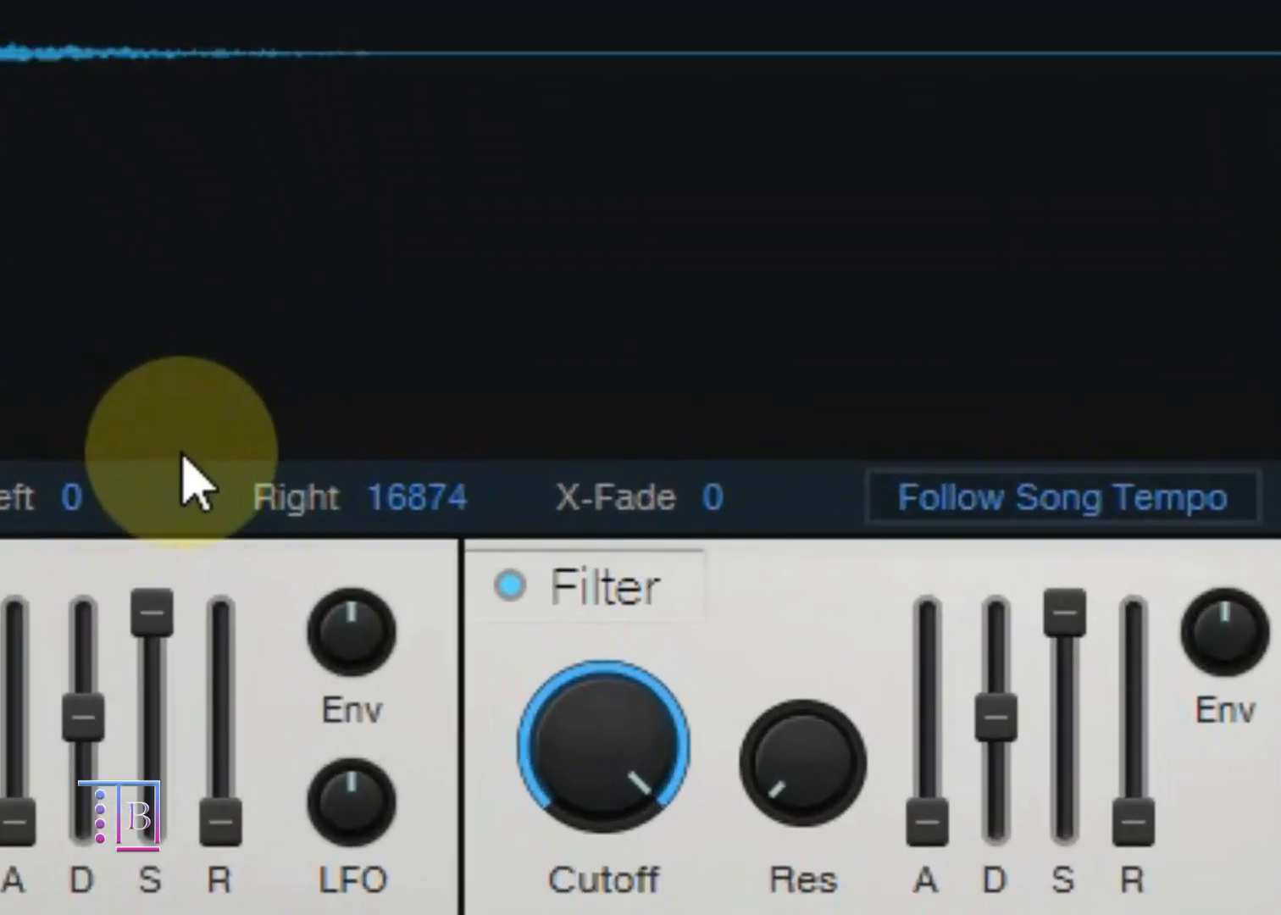
Step: Raise the loop crossfade to 206, then return it to 0 with the loop mode on Sustain
drag(691, 494, 897, 365)
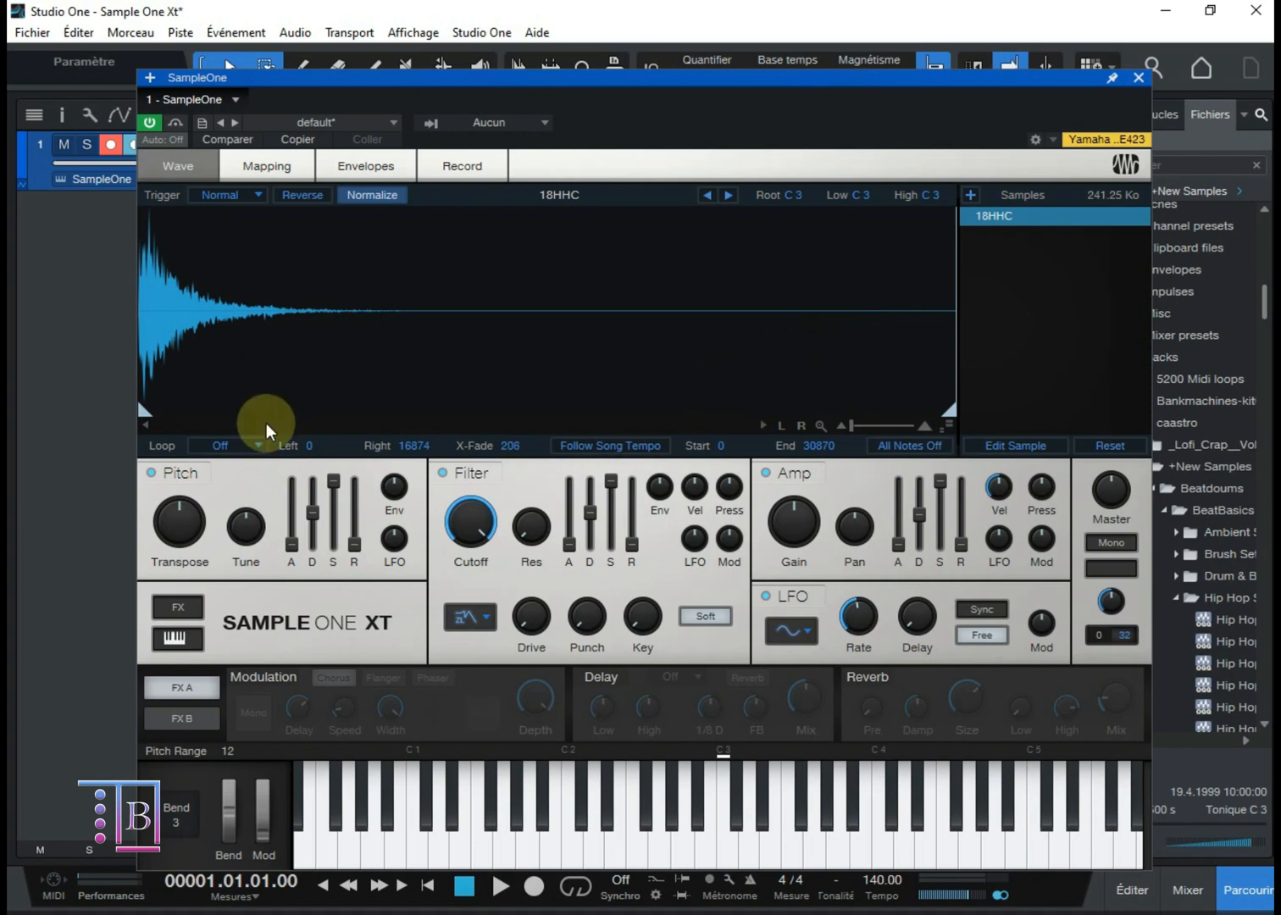
click(244, 447)
click(246, 483)
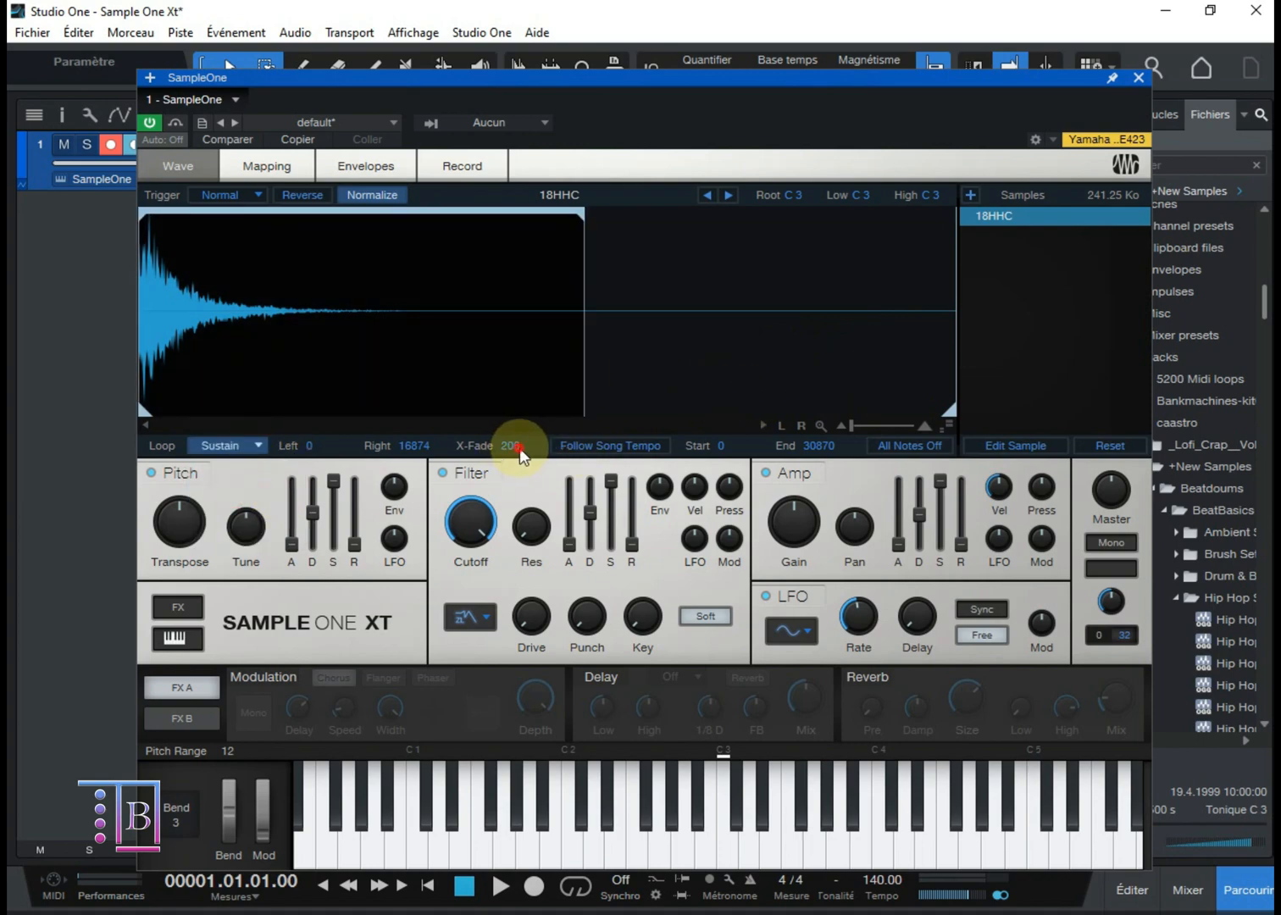
drag(516, 446, 390, 458)
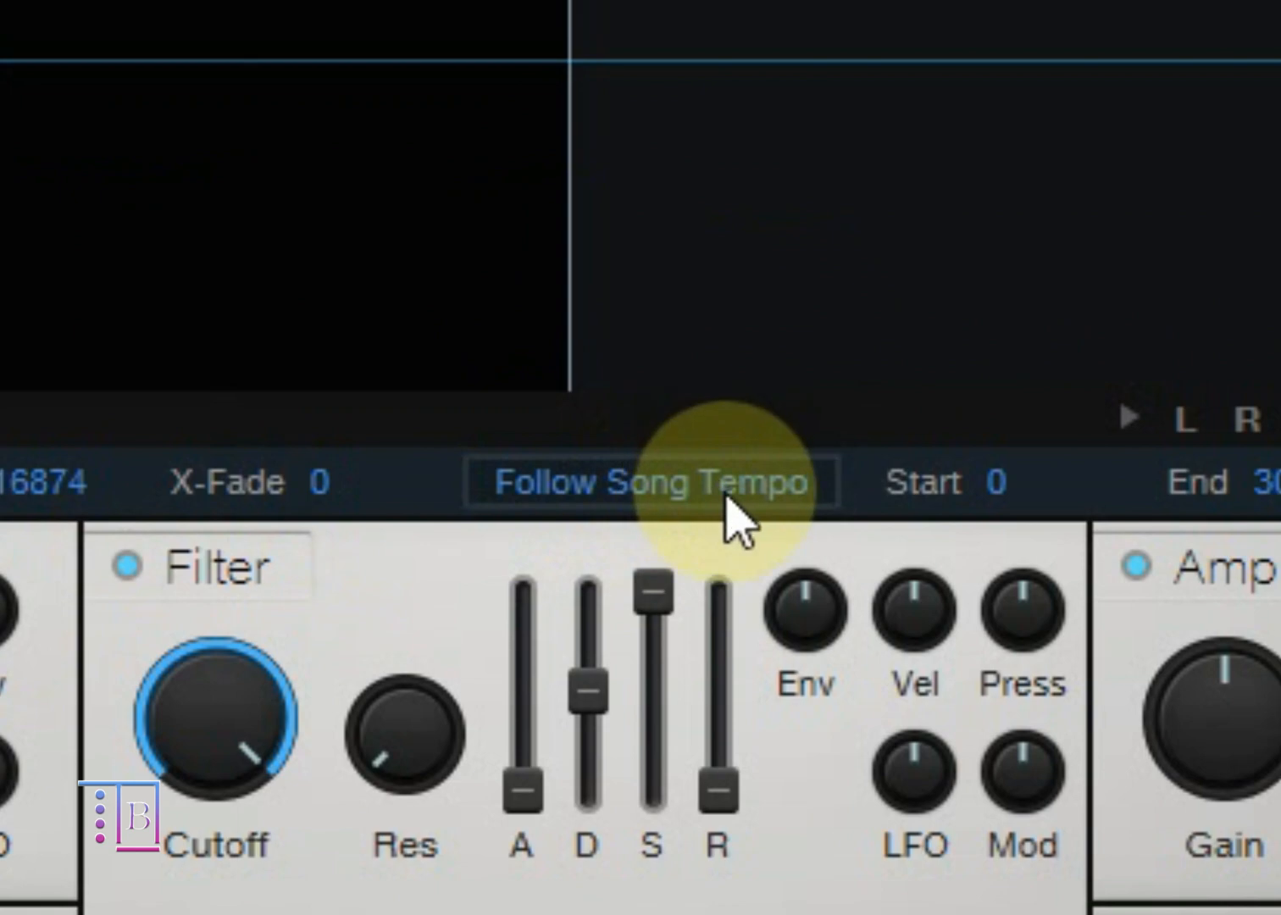
Step: Turn Follow Song Tempo on and back off, and set the 18HHC sample's loop mode to Off
click(726, 500)
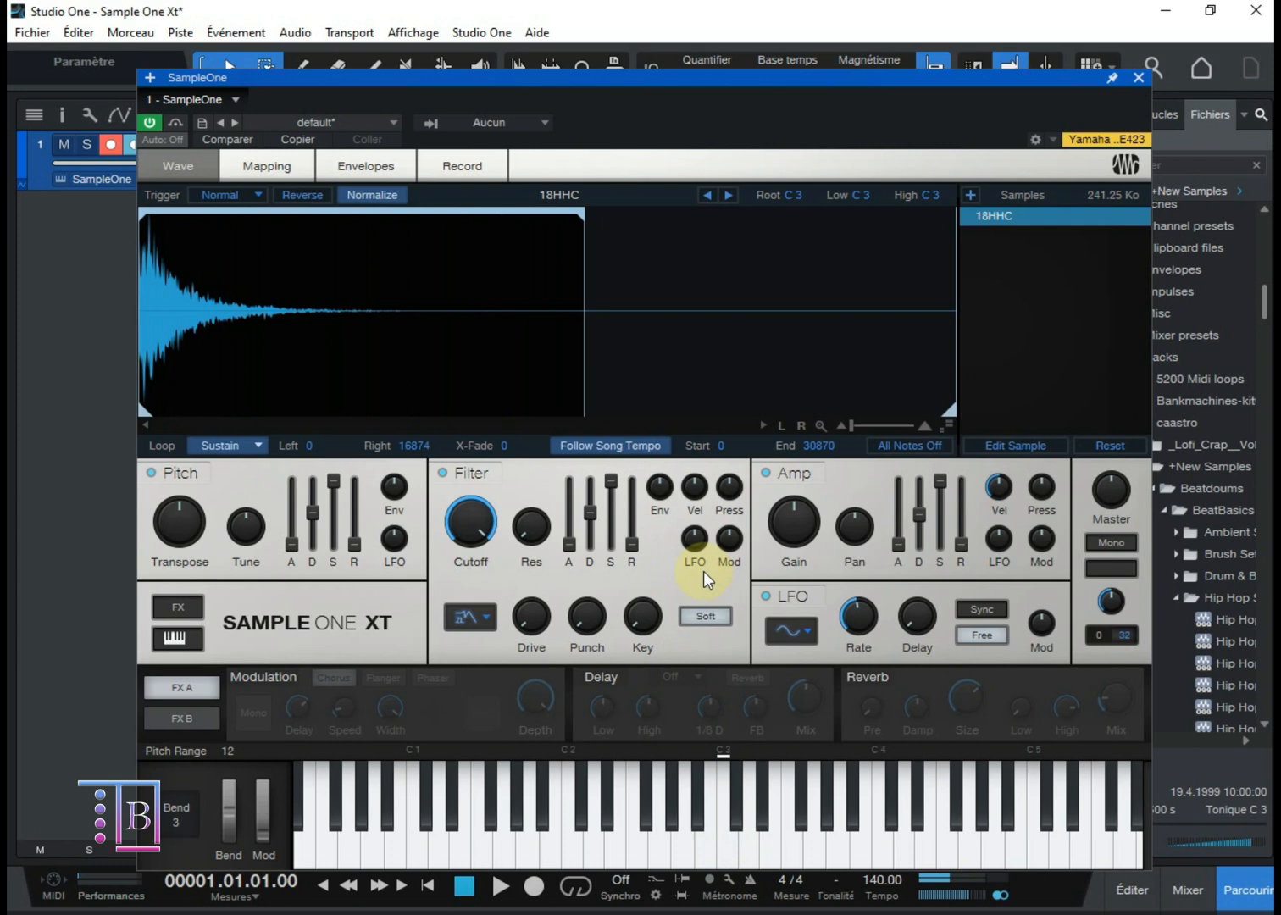
click(628, 447)
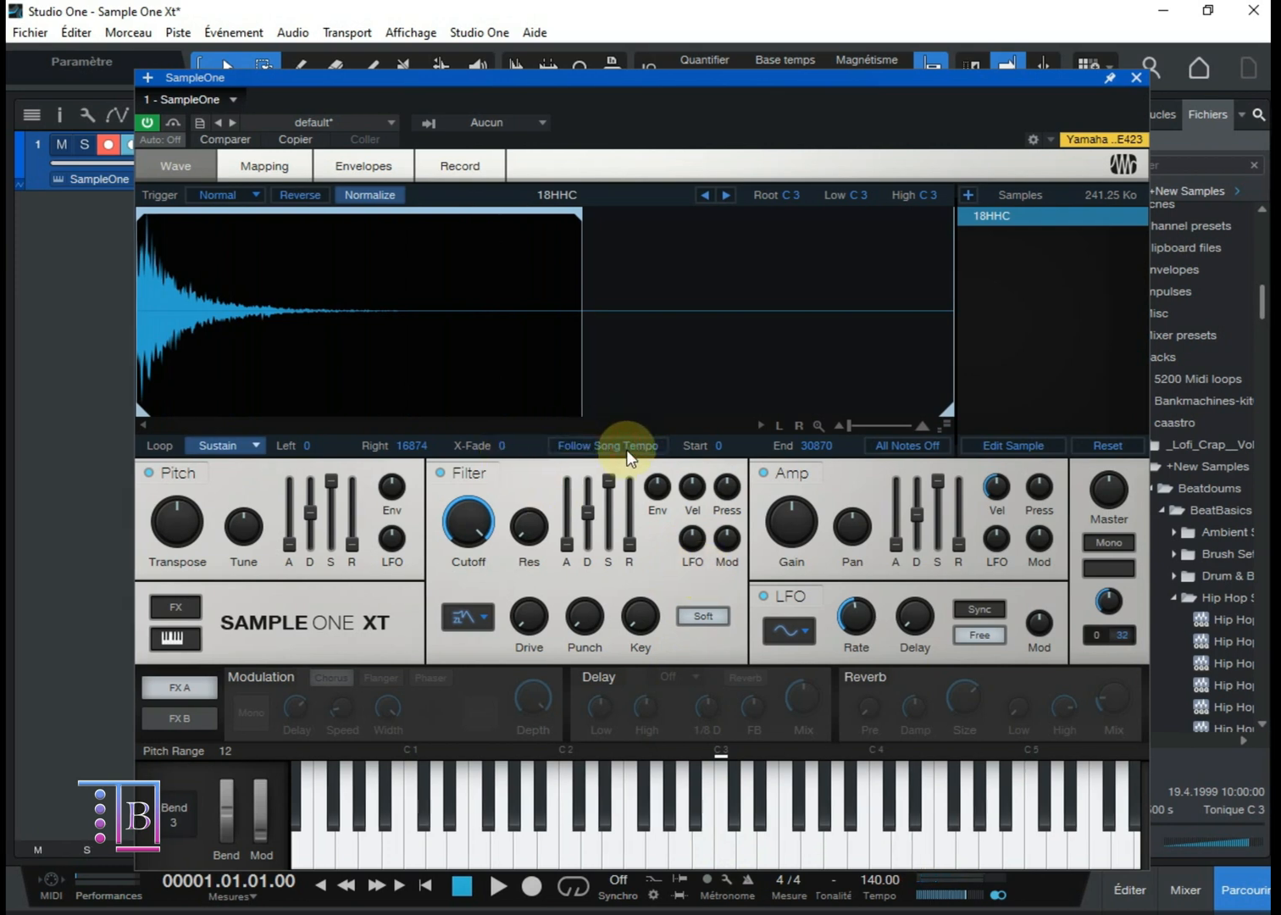
click(227, 446)
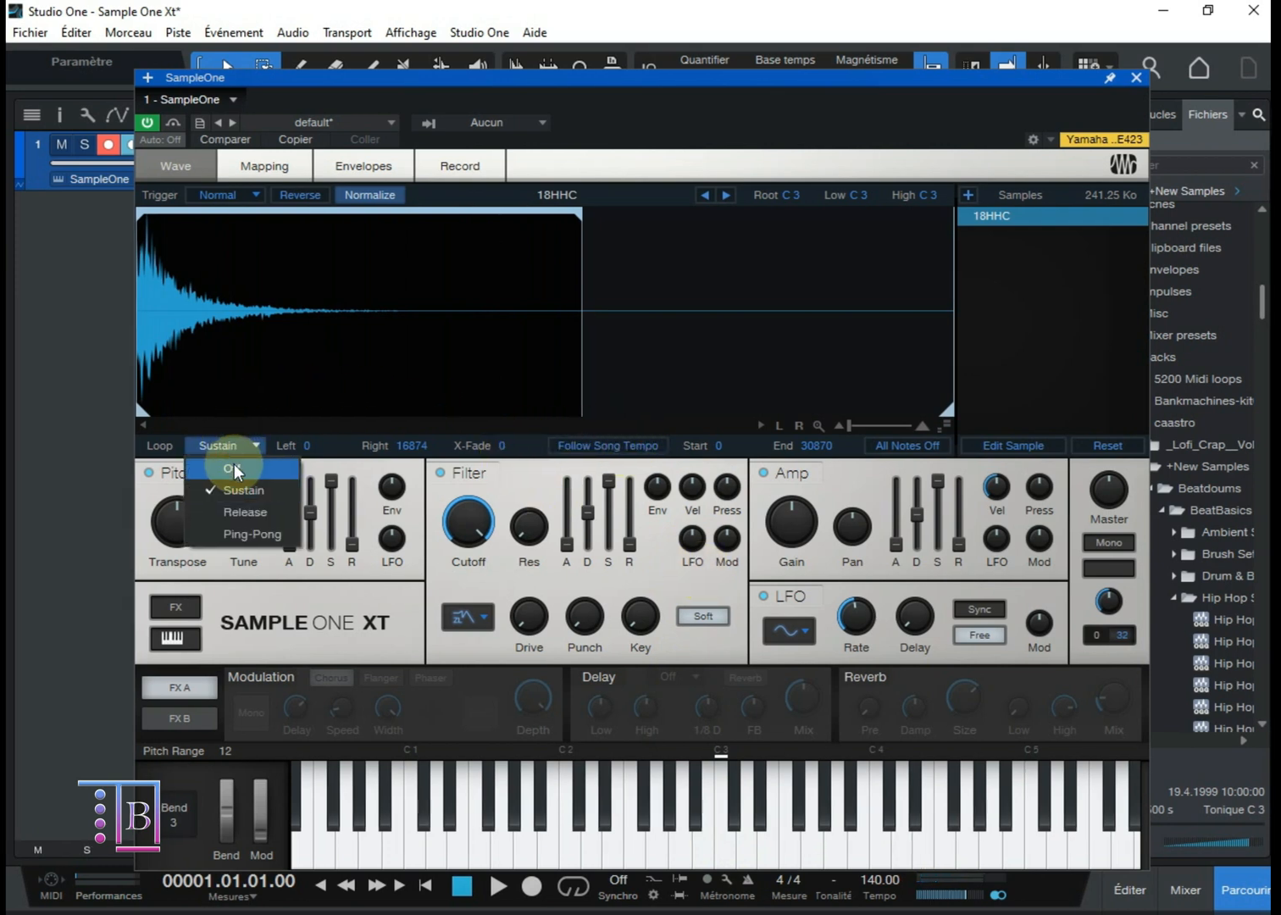
click(233, 469)
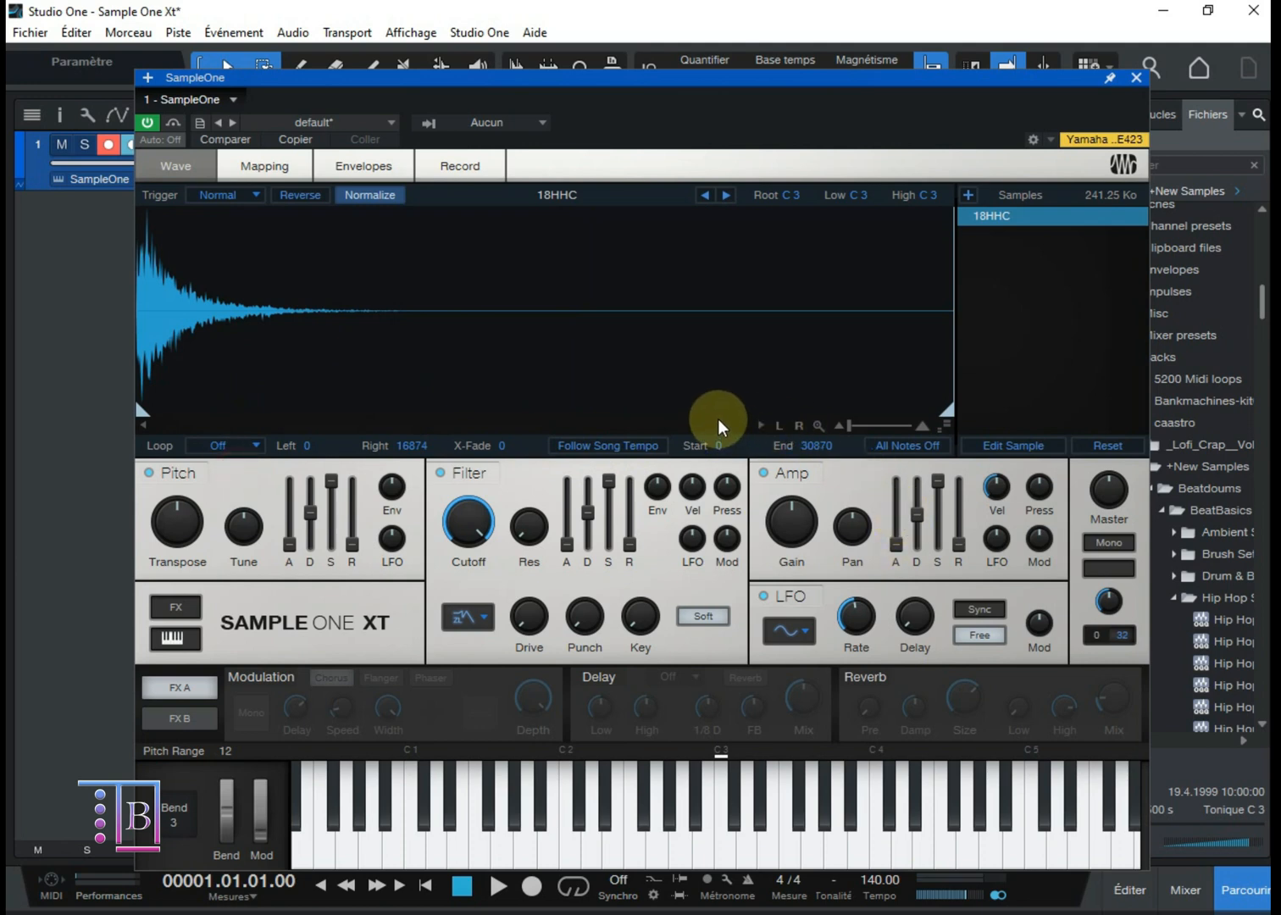
Step: Toggle Follow Song Tempo once more with the loop off, and trigger All Notes Off
click(630, 447)
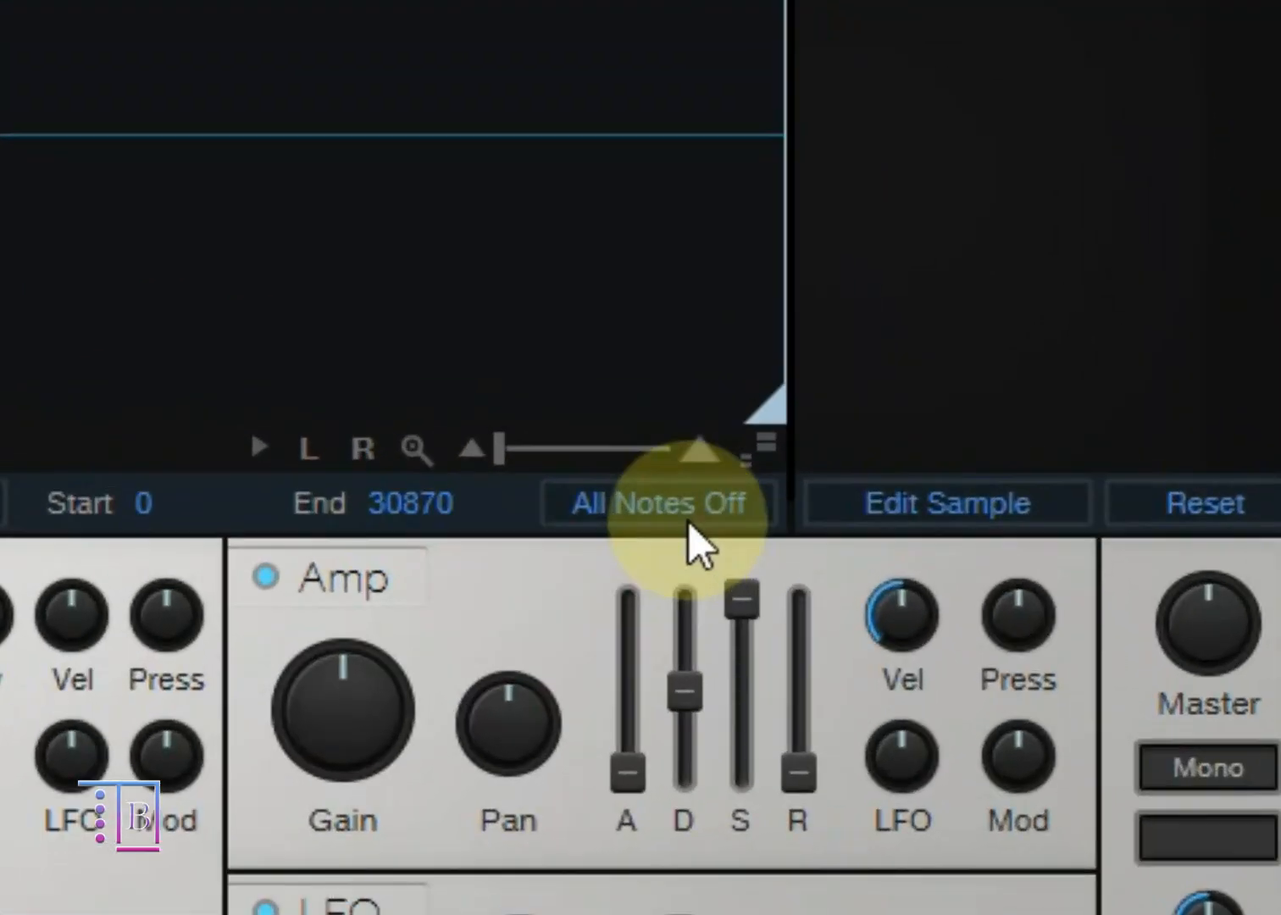
click(918, 447)
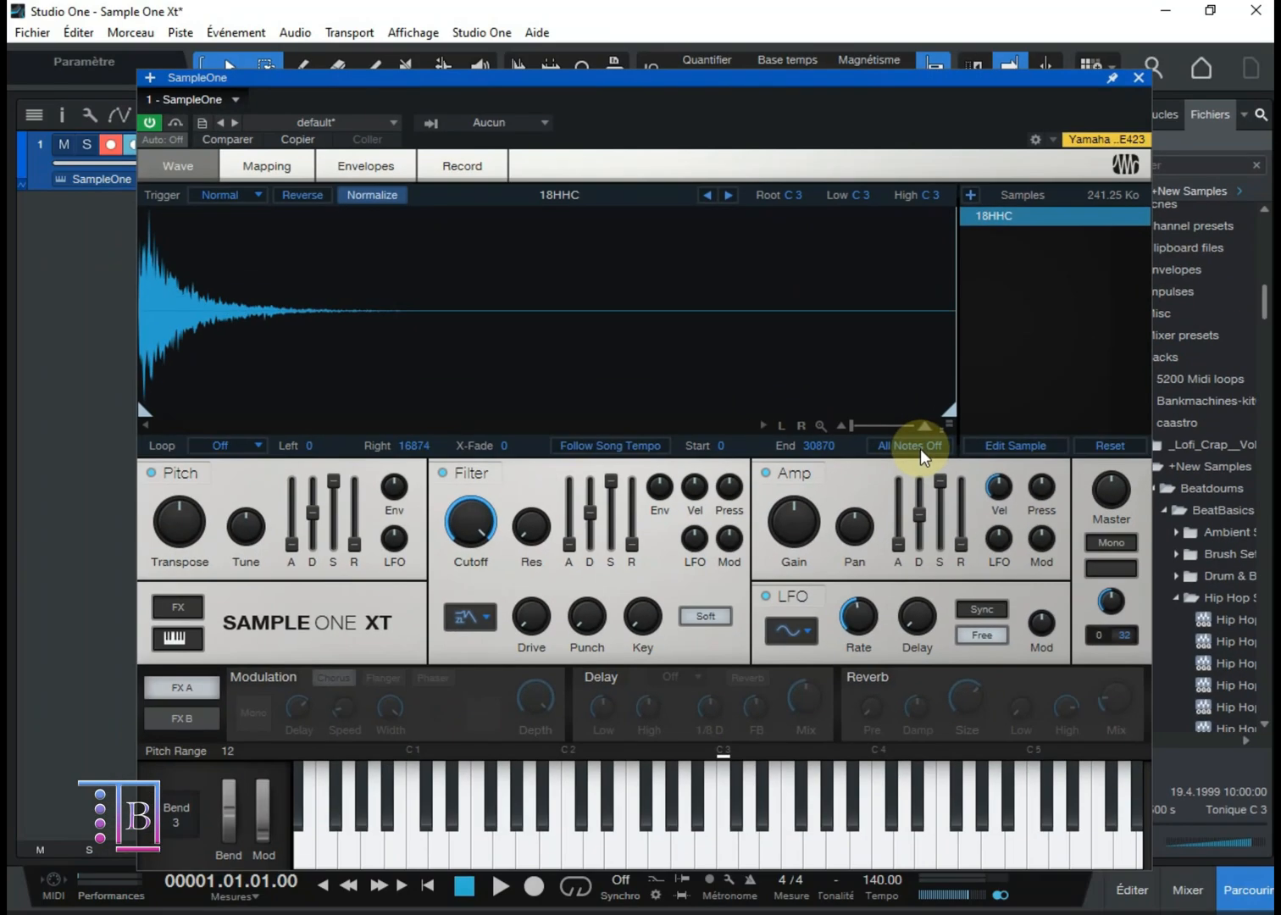
Step: Map the 18HHC sample to root B2 and stretch its key range from F#2 to G#3
click(267, 166)
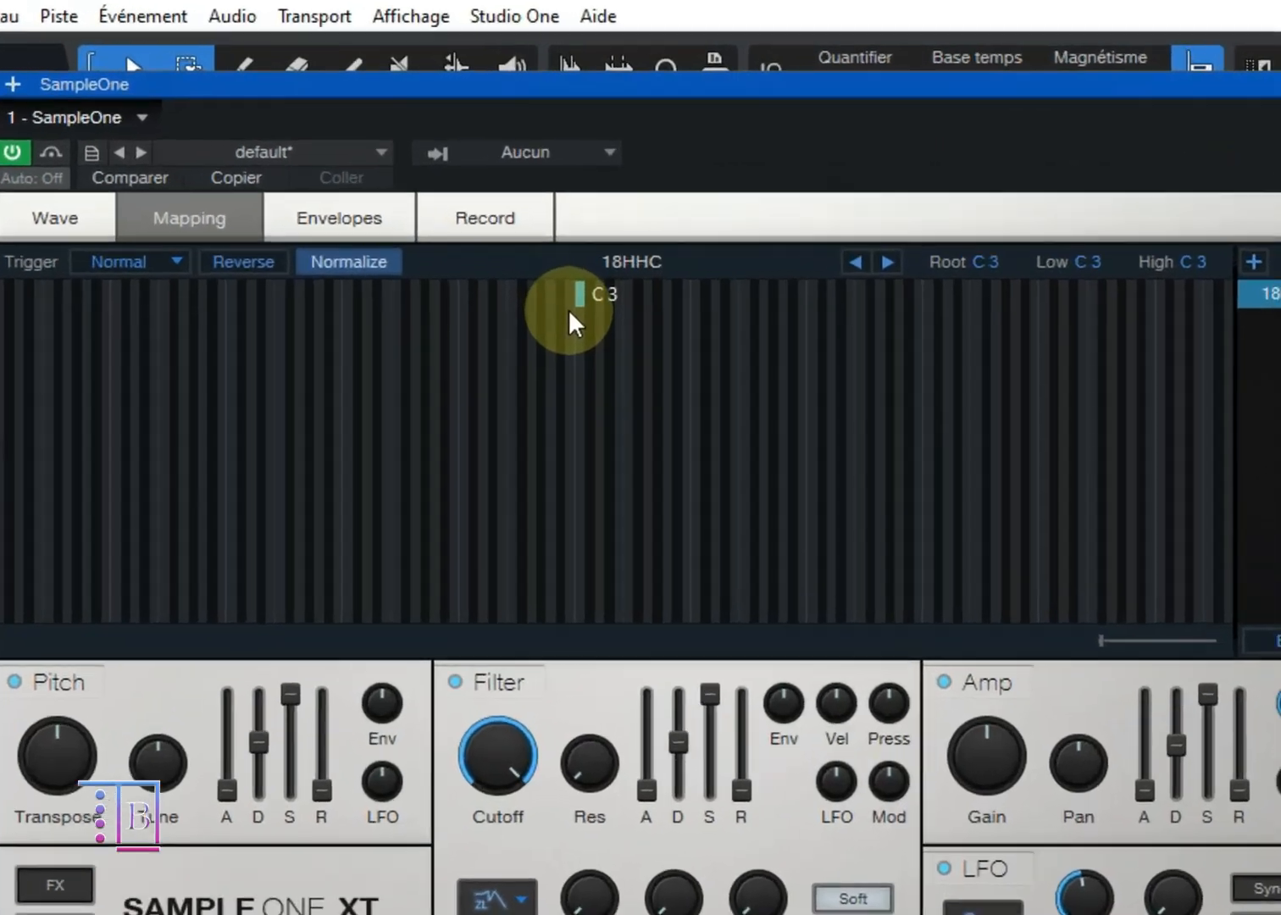
drag(516, 219, 518, 218)
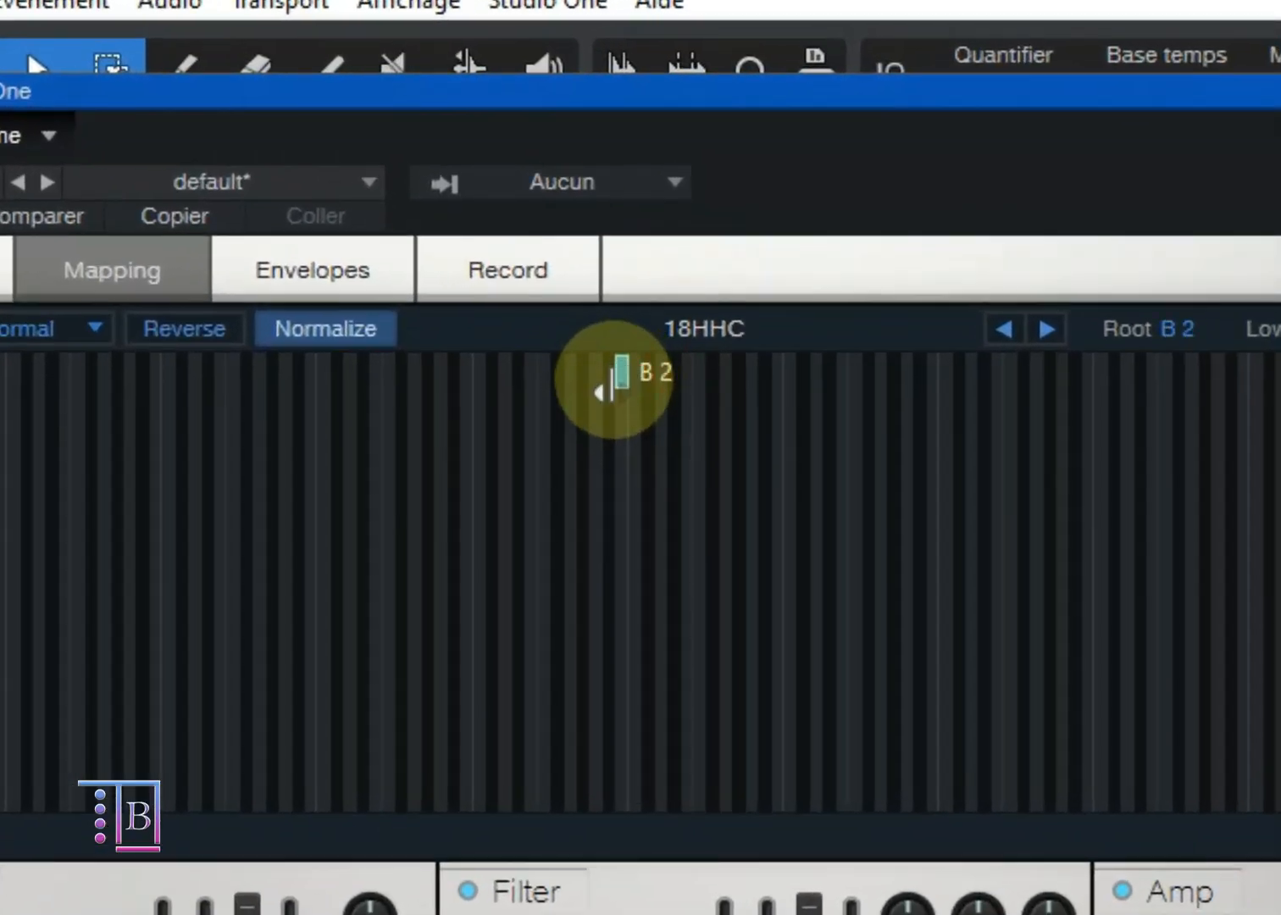
drag(603, 390, 552, 464)
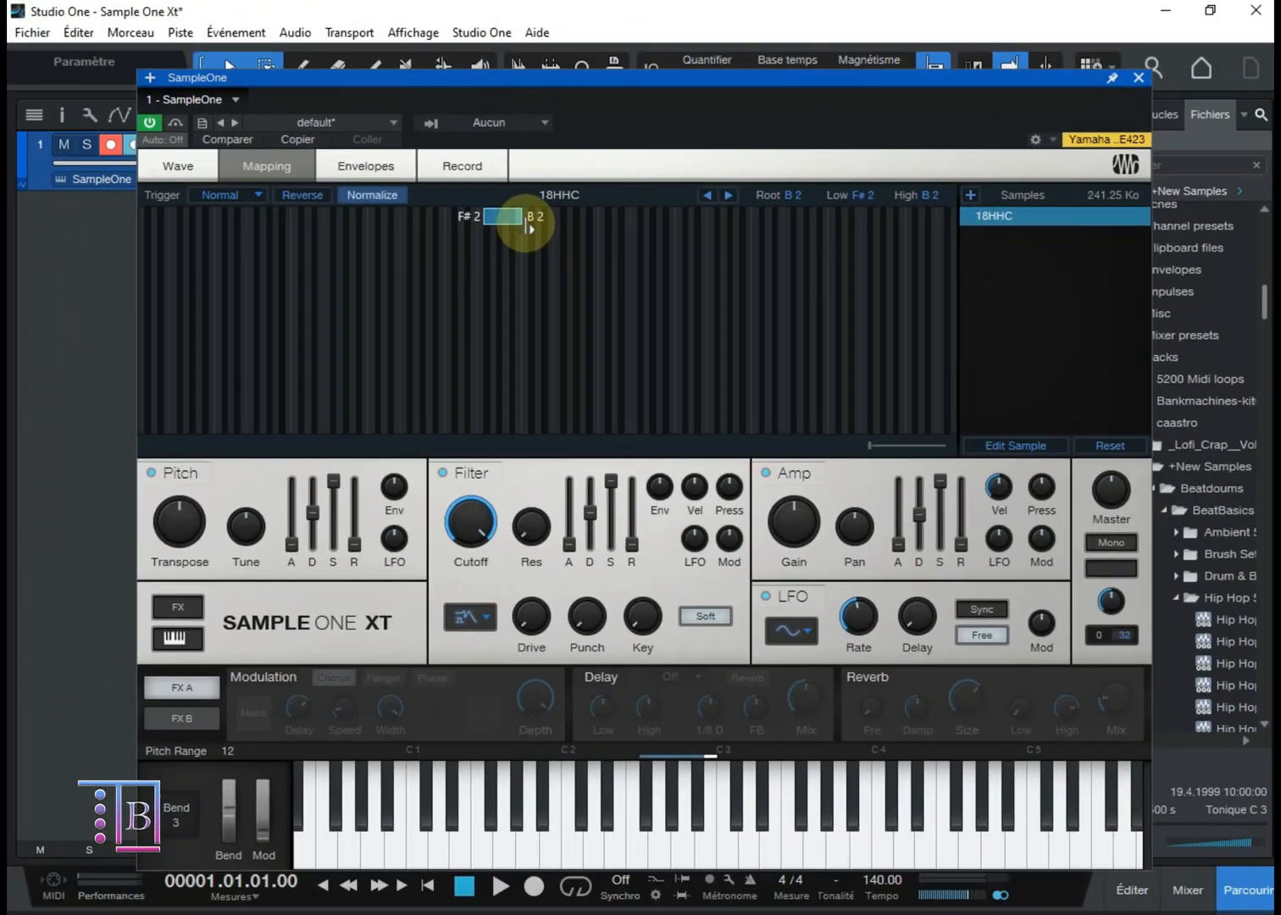
drag(531, 227, 592, 236)
Step: Play several white and black keys across the mapped range to hear 18HHC at different pitches
click(694, 824)
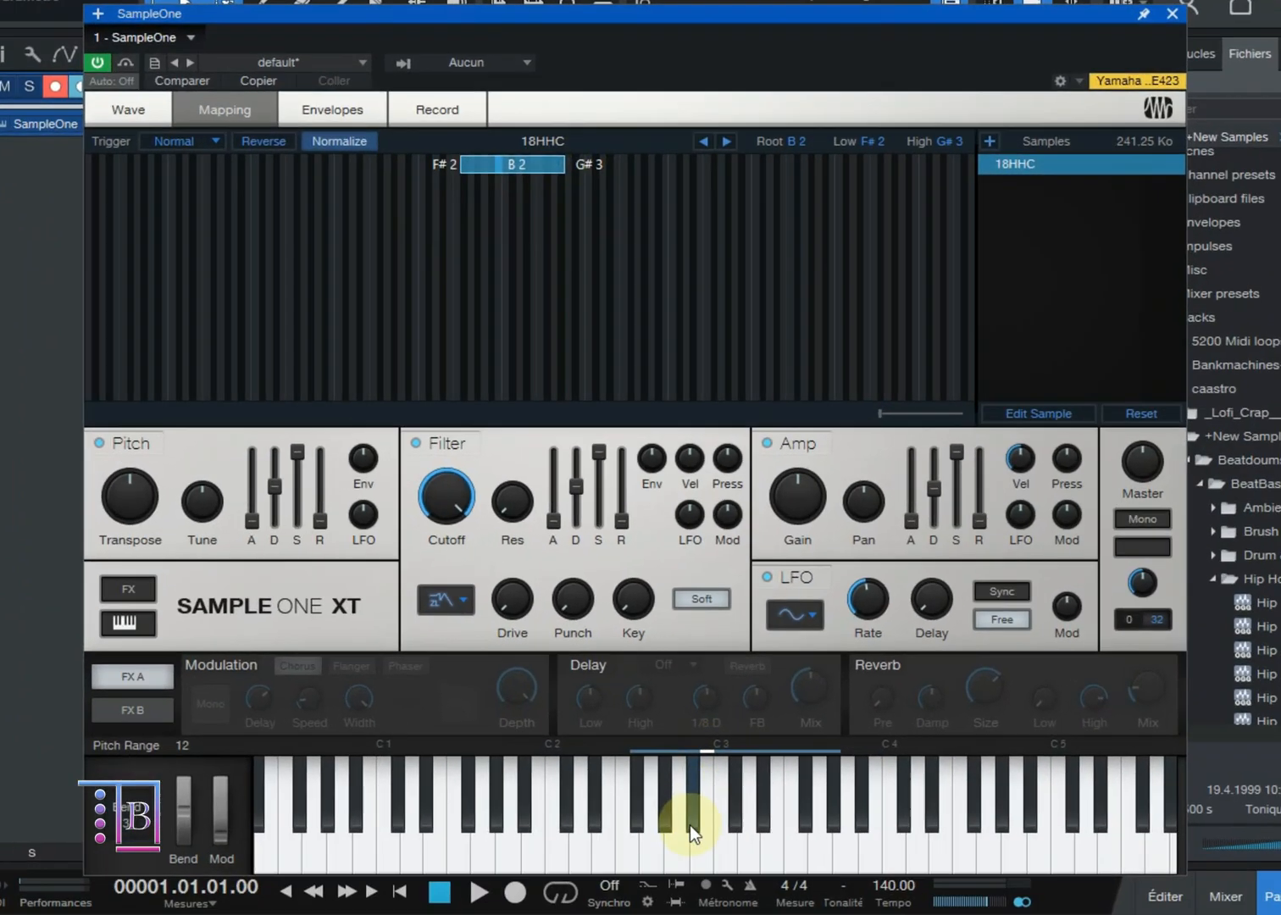
click(681, 852)
click(662, 855)
click(635, 854)
click(703, 854)
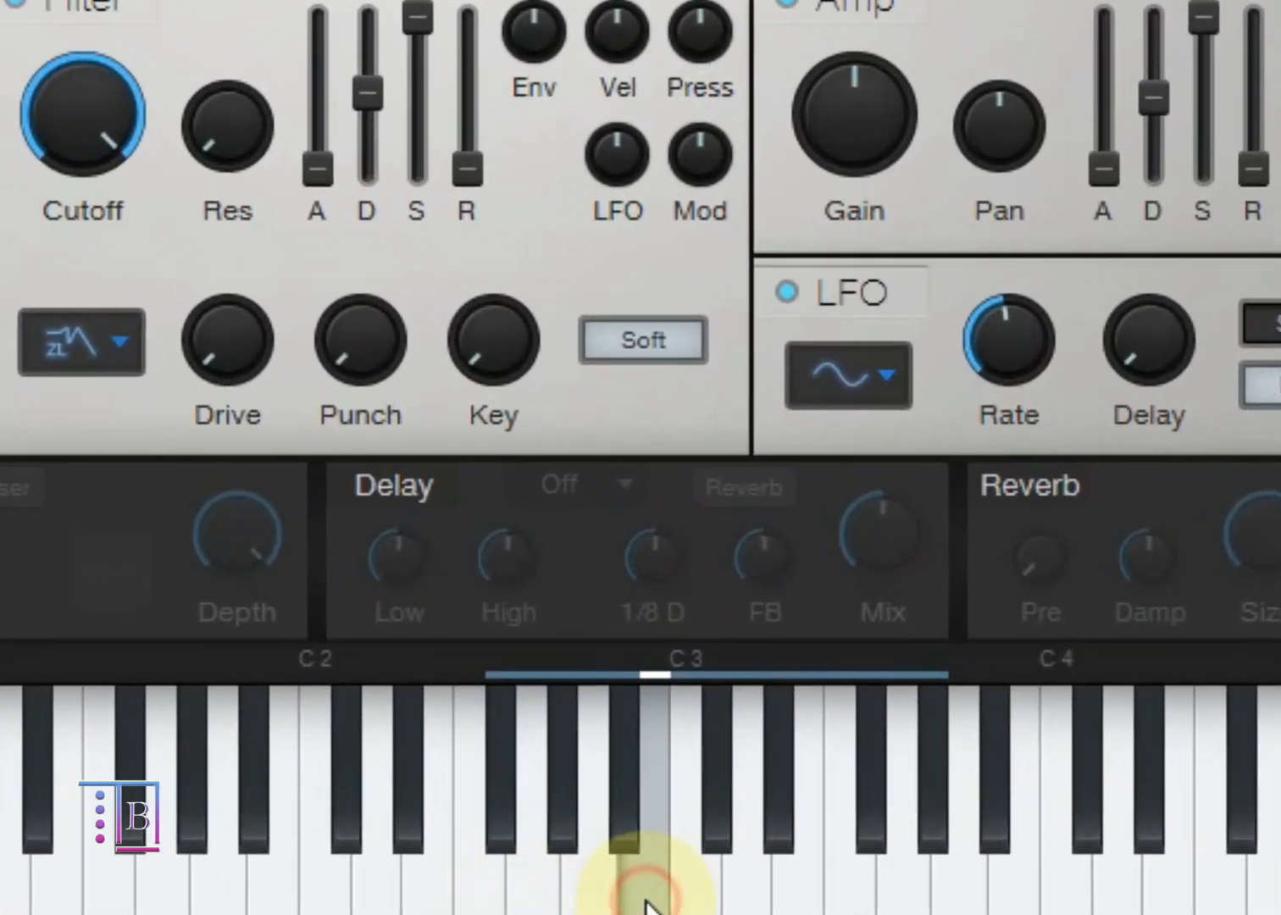
click(552, 903)
click(501, 900)
click(687, 888)
click(807, 895)
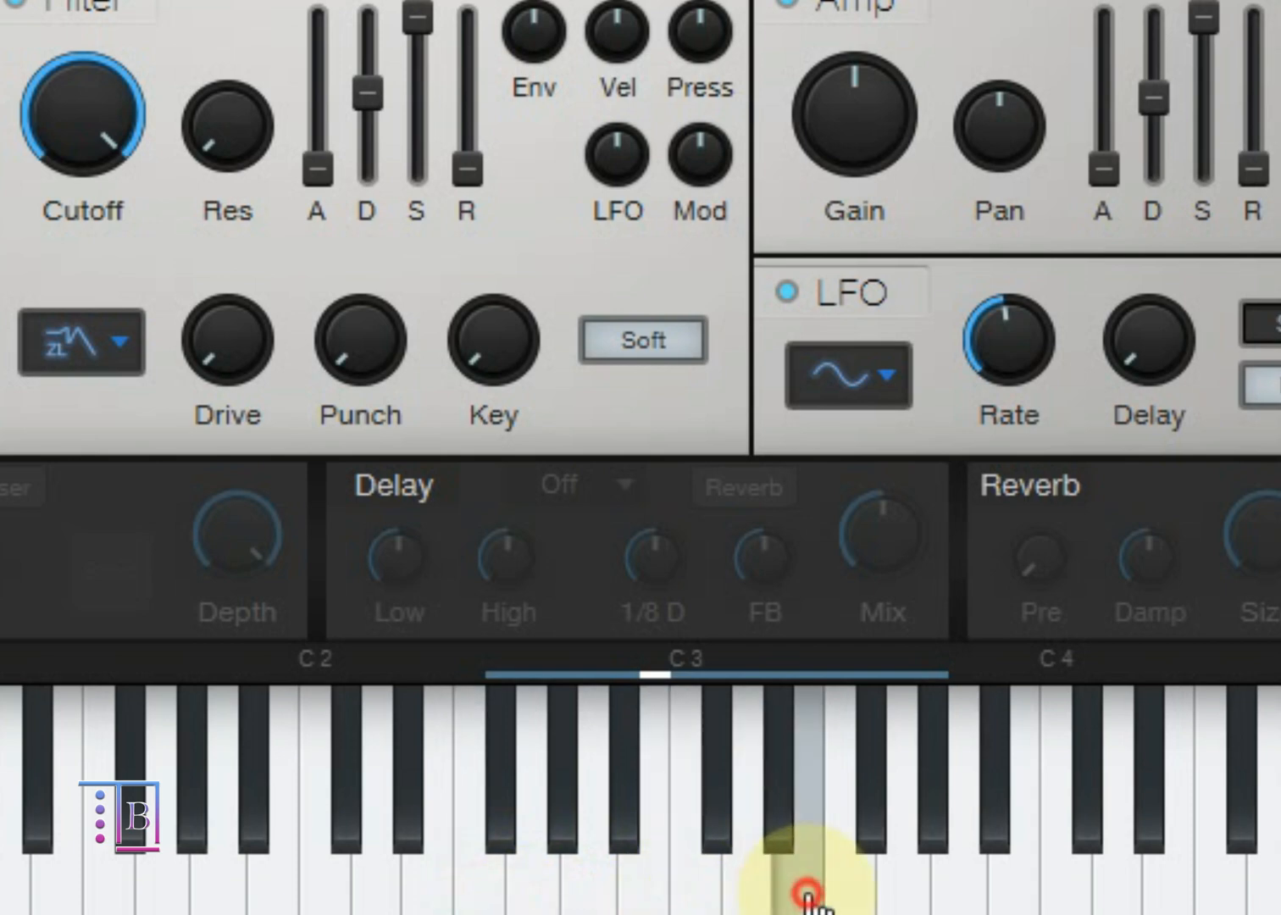
click(852, 903)
click(888, 890)
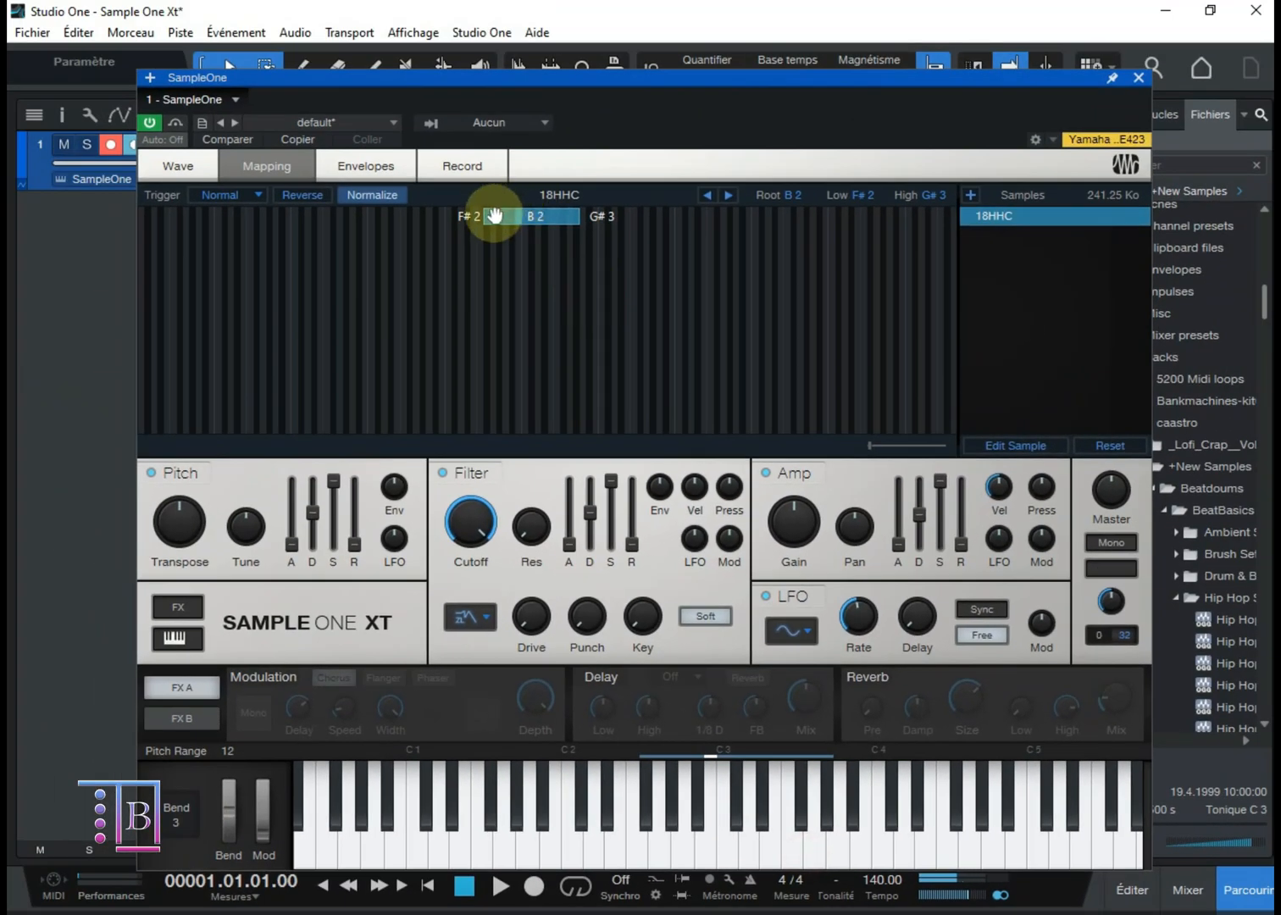
Step: Shrink the 18HHC mapping so its low and high keys are C#3 and its root is C3
drag(483, 226, 526, 220)
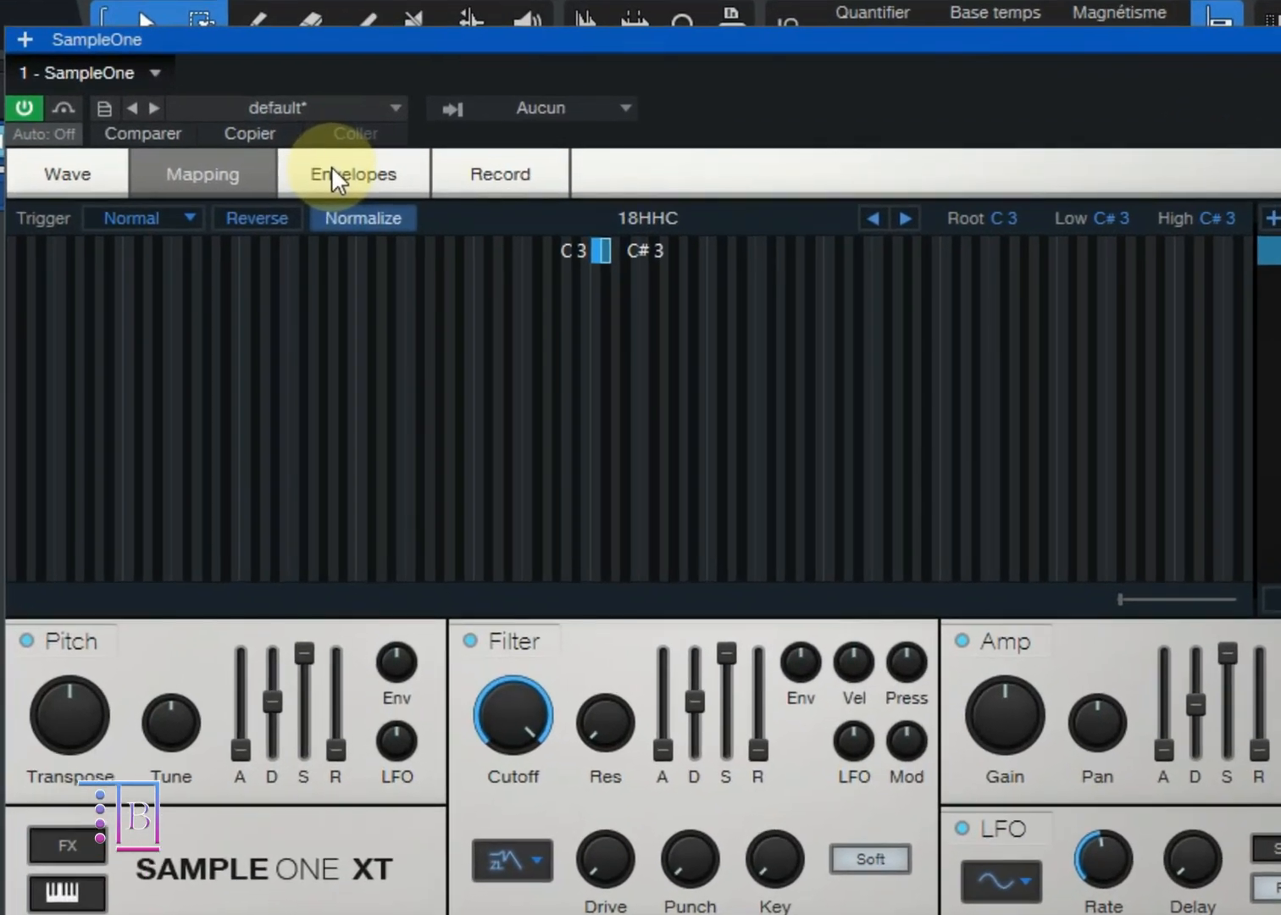
Step: Reshape the envelopes with Pitch sustain at -4.1 dB, Filter decay at 2.588 s and Amplitude sustain at -6.8 dB
click(349, 162)
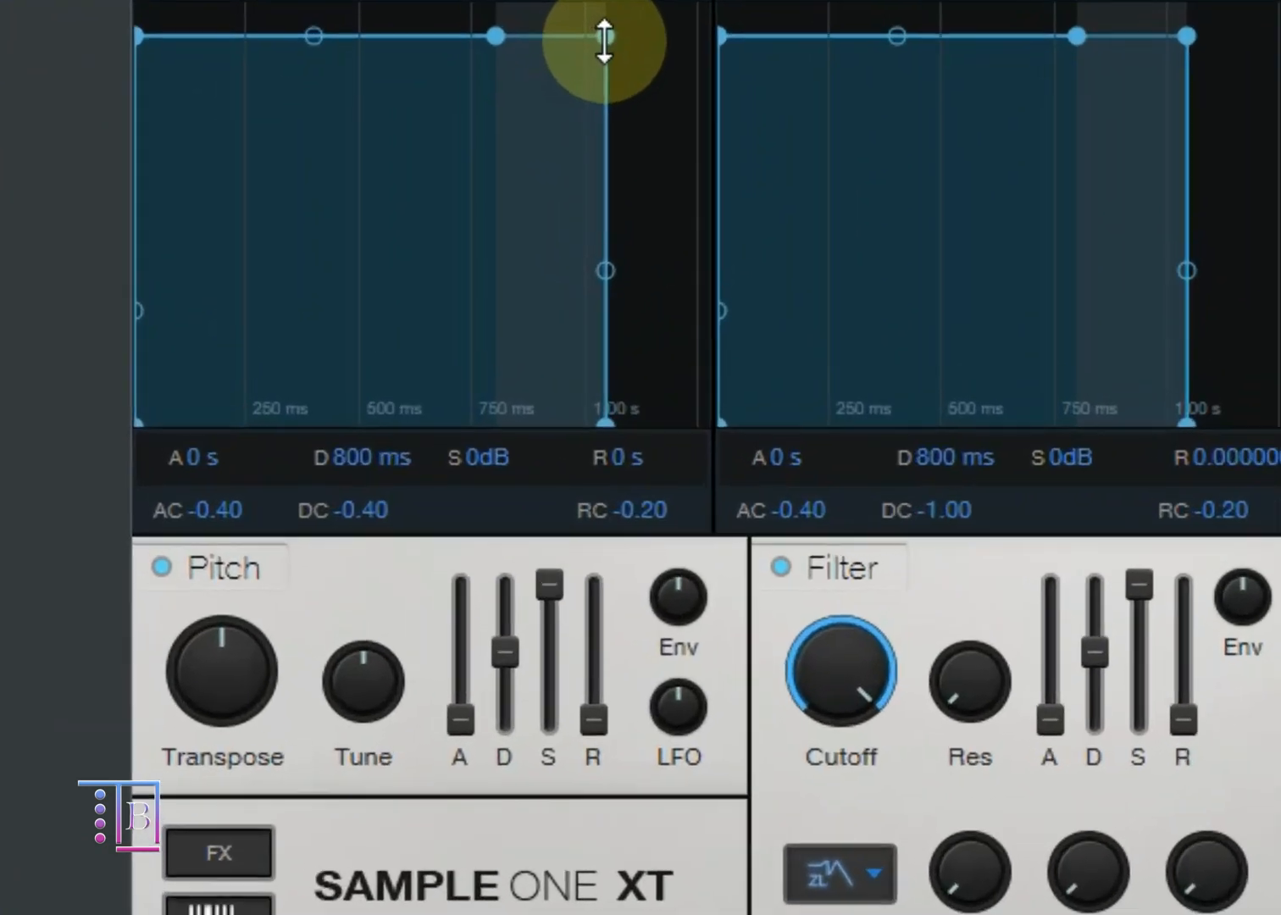
drag(359, 226, 335, 291)
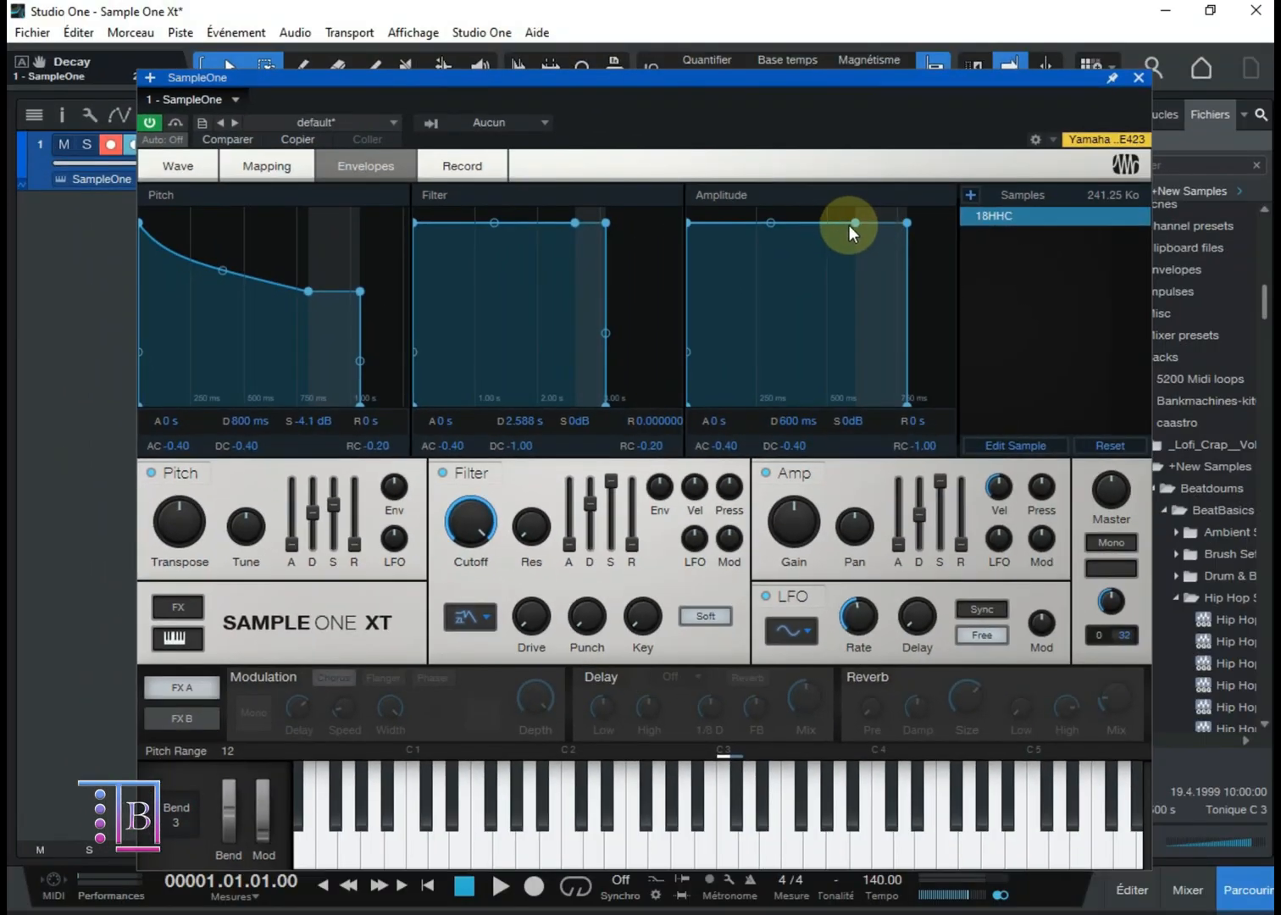
drag(849, 225, 791, 309)
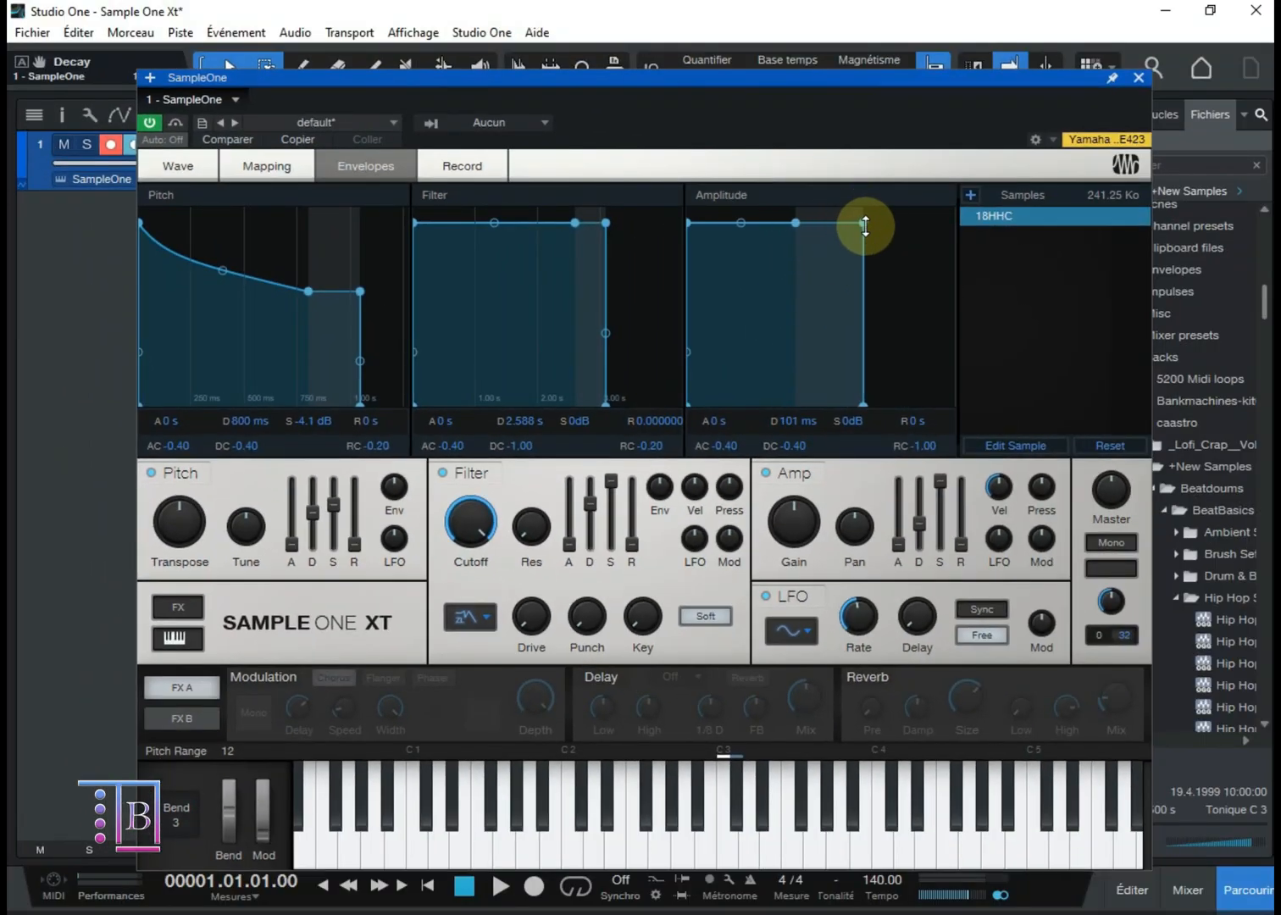
drag(865, 226, 830, 326)
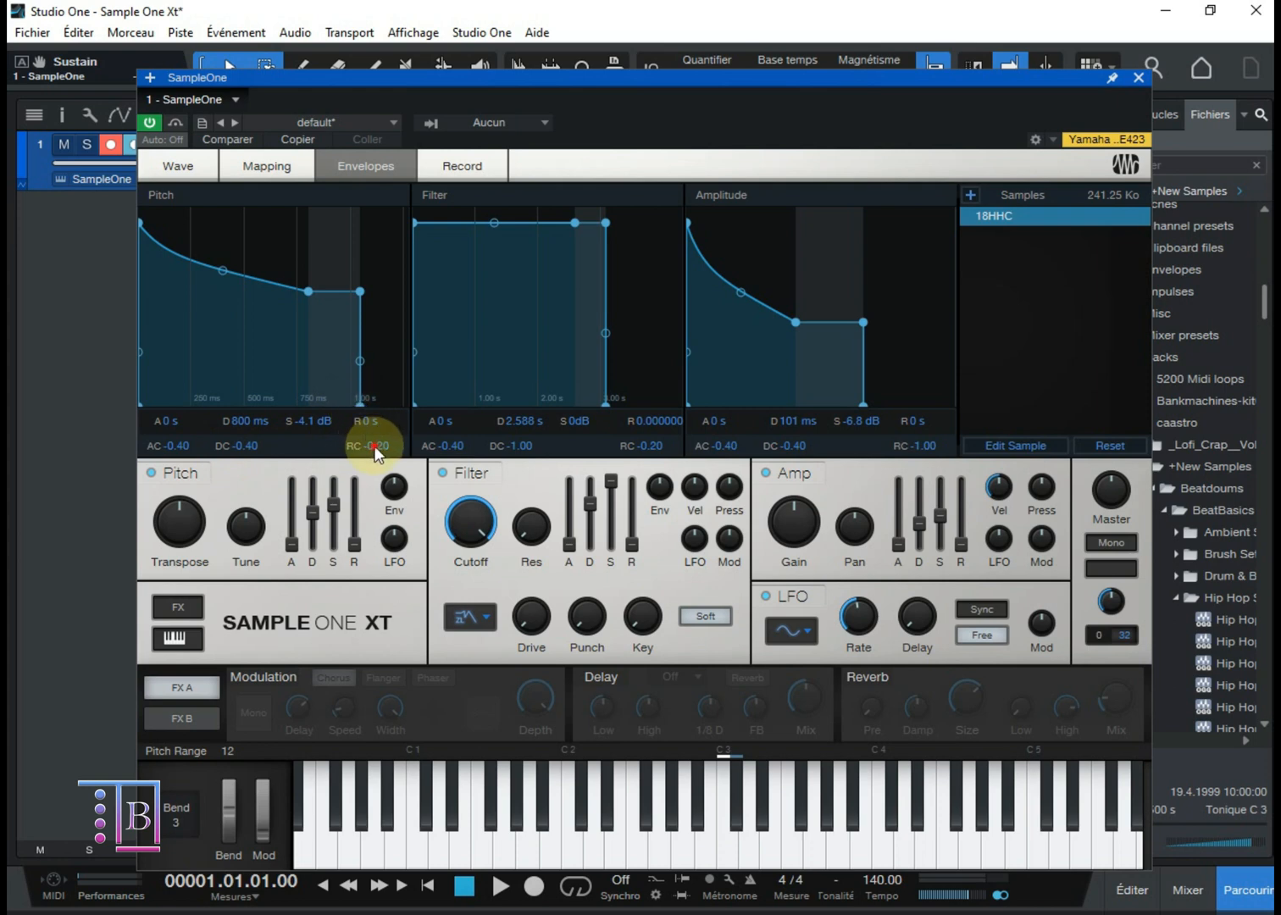
Step: Set both the release curve and the decay curve of the Pitch envelope to -0.38
drag(374, 447, 466, 441)
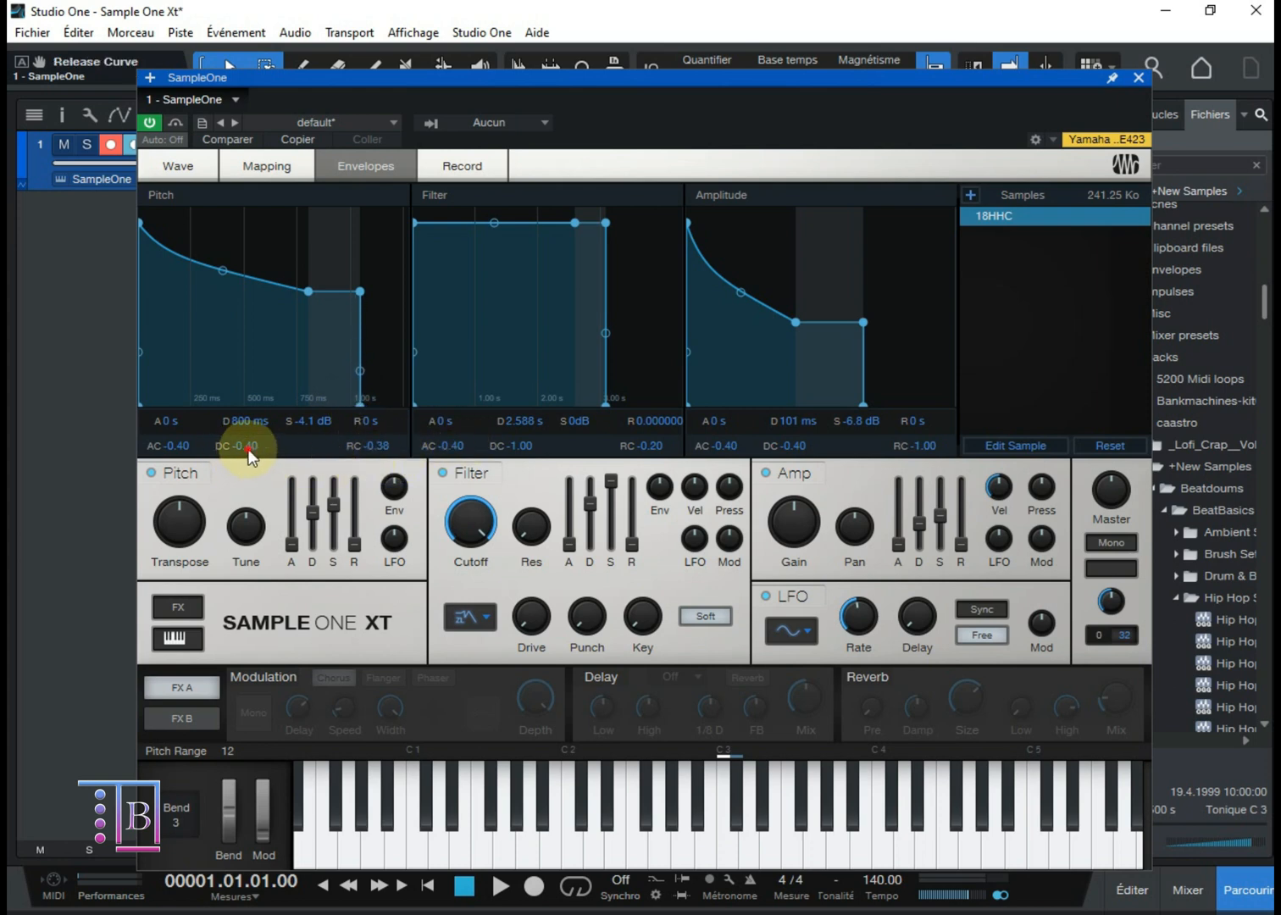
mouse_move(249, 455)
mouse_down()
mouse_move(270, 453)
mouse_move(252, 455)
mouse_up()
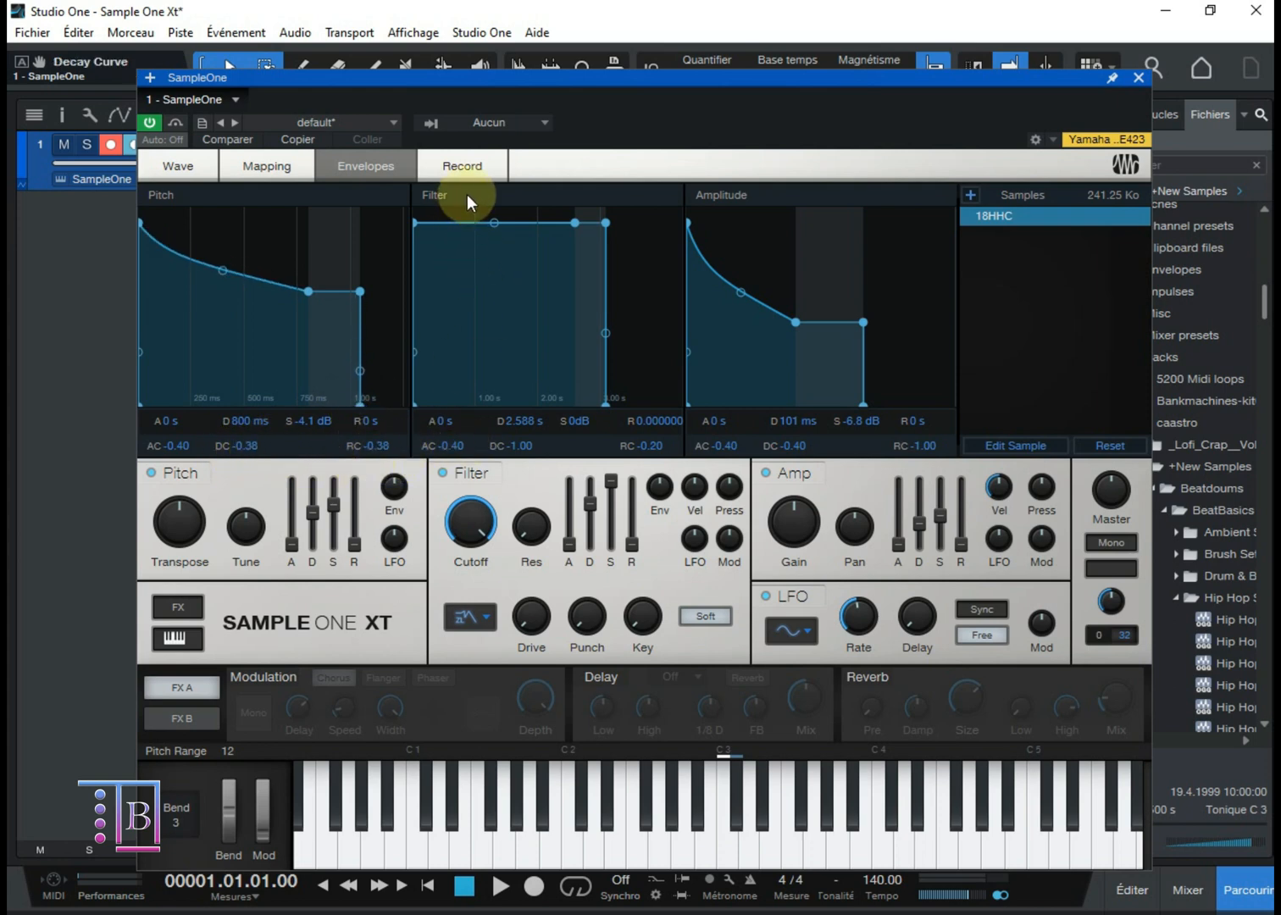
Step: Record a new sample about 1.8 s long from Entrée L+R, keeping Main as the monitor output
click(479, 166)
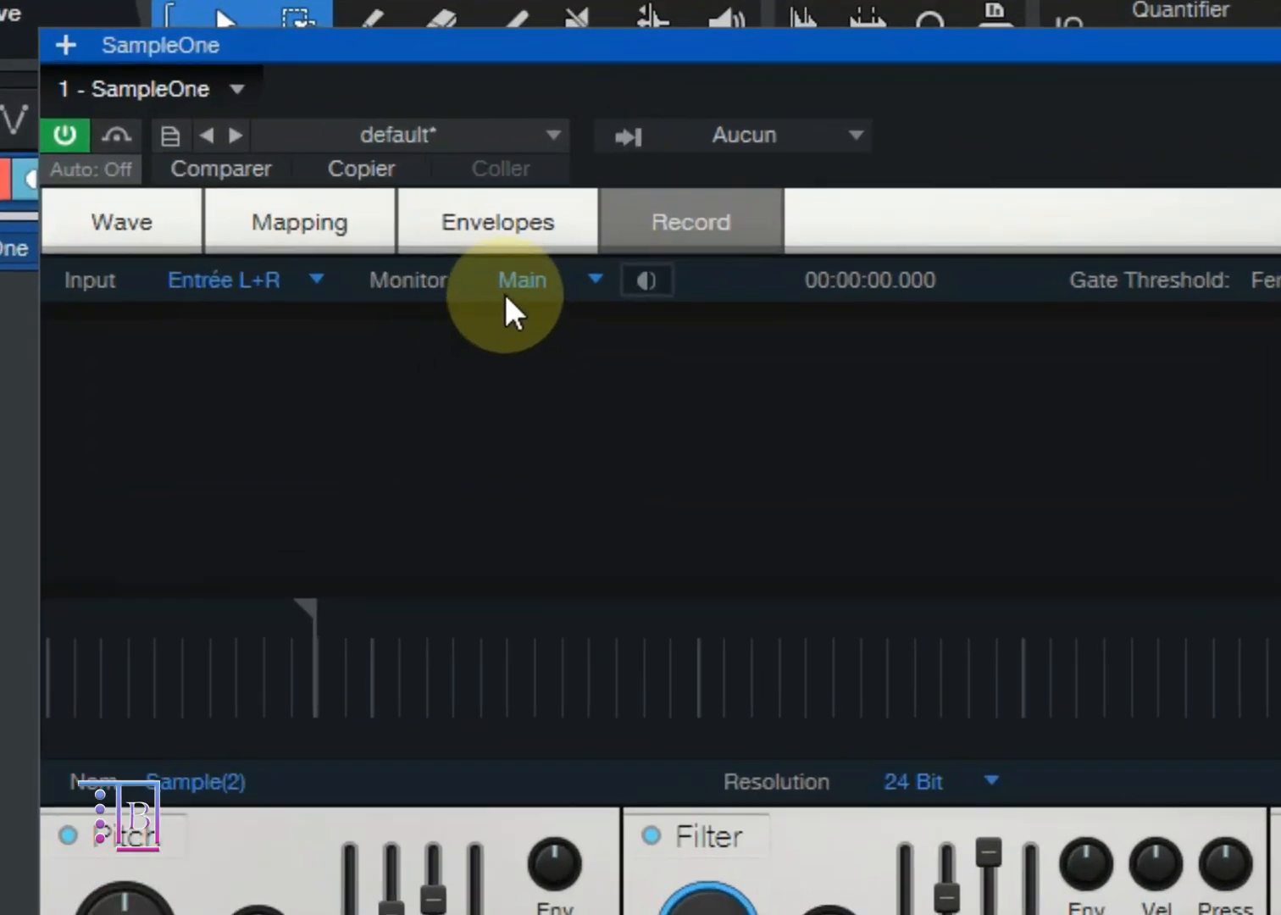
click(514, 281)
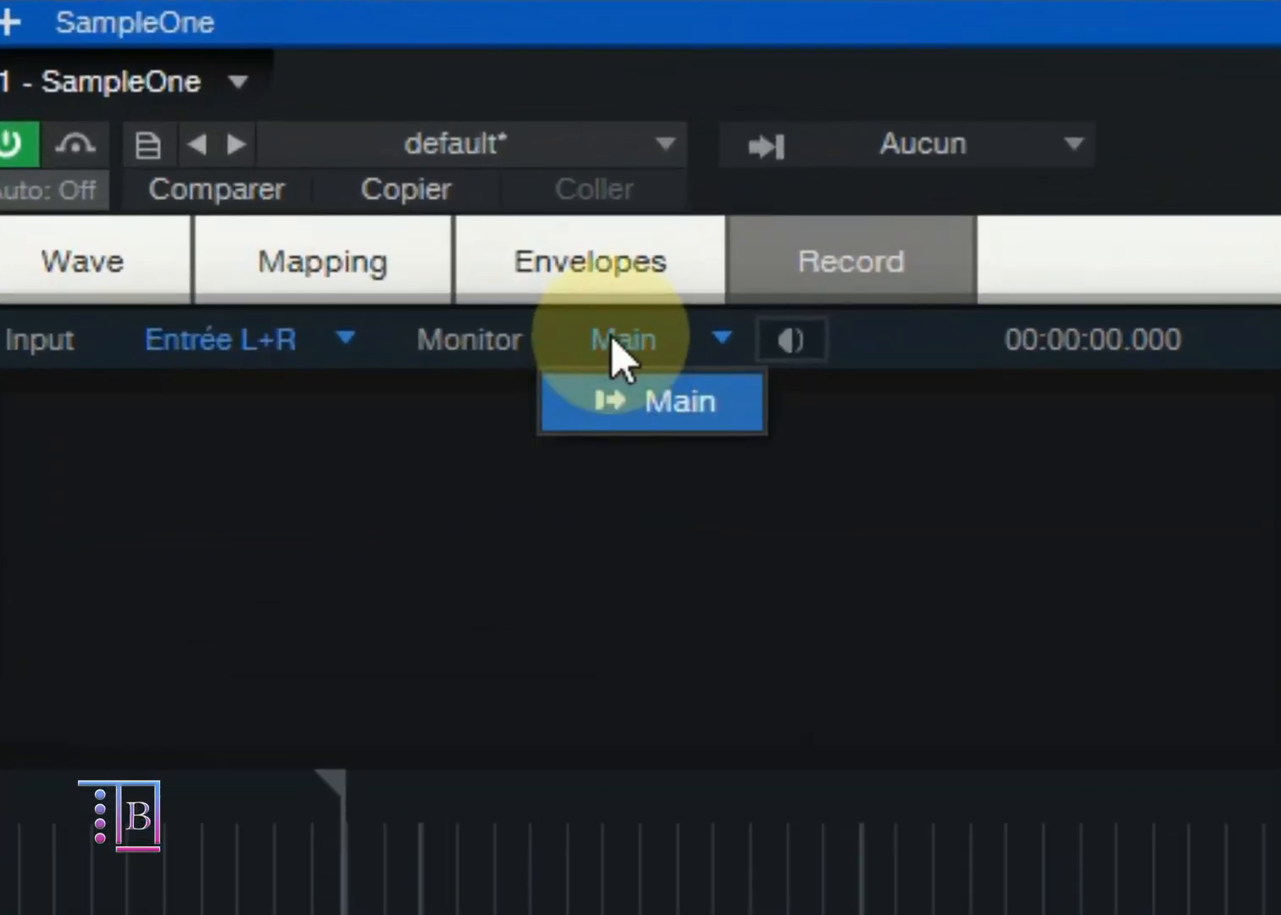
click(611, 335)
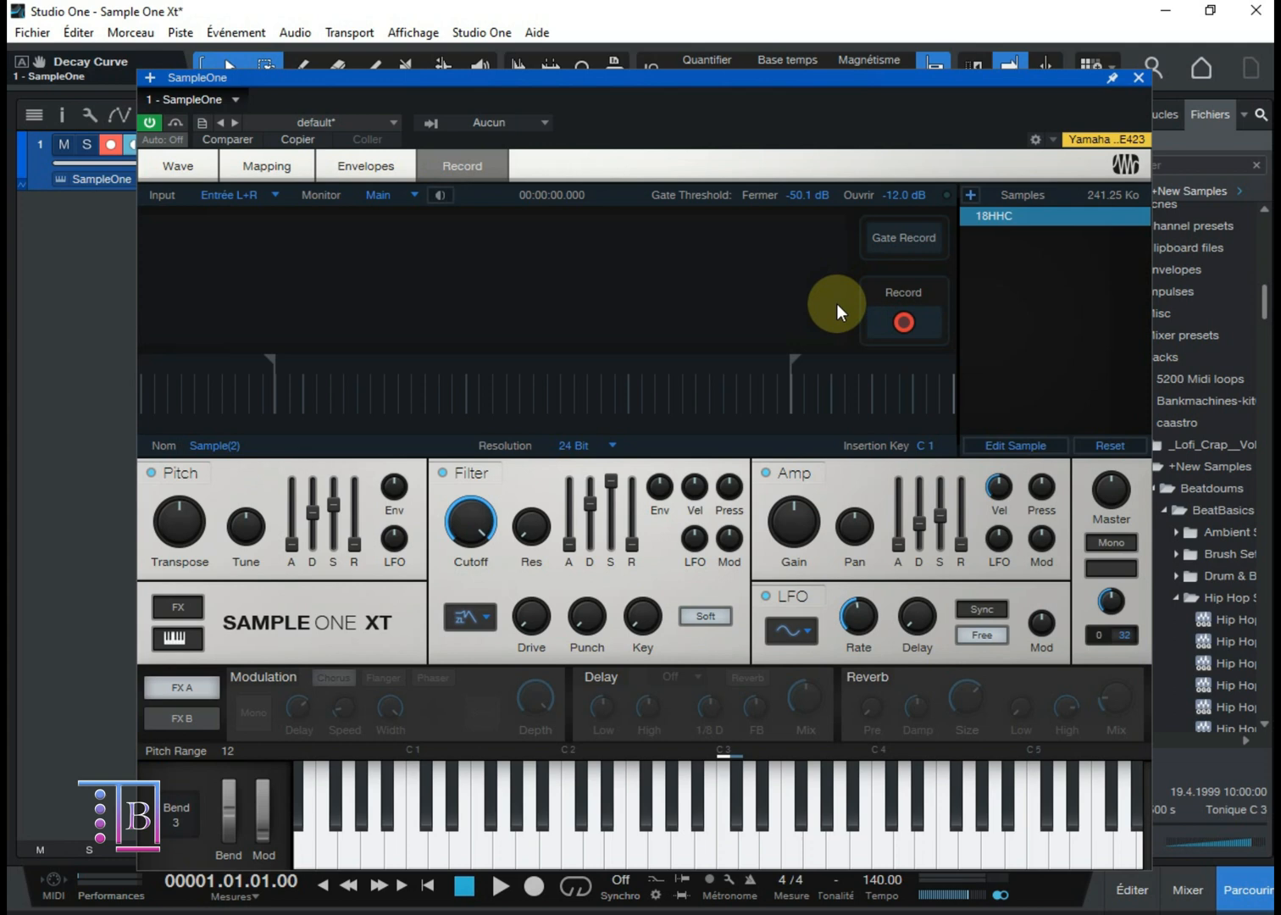
click(904, 323)
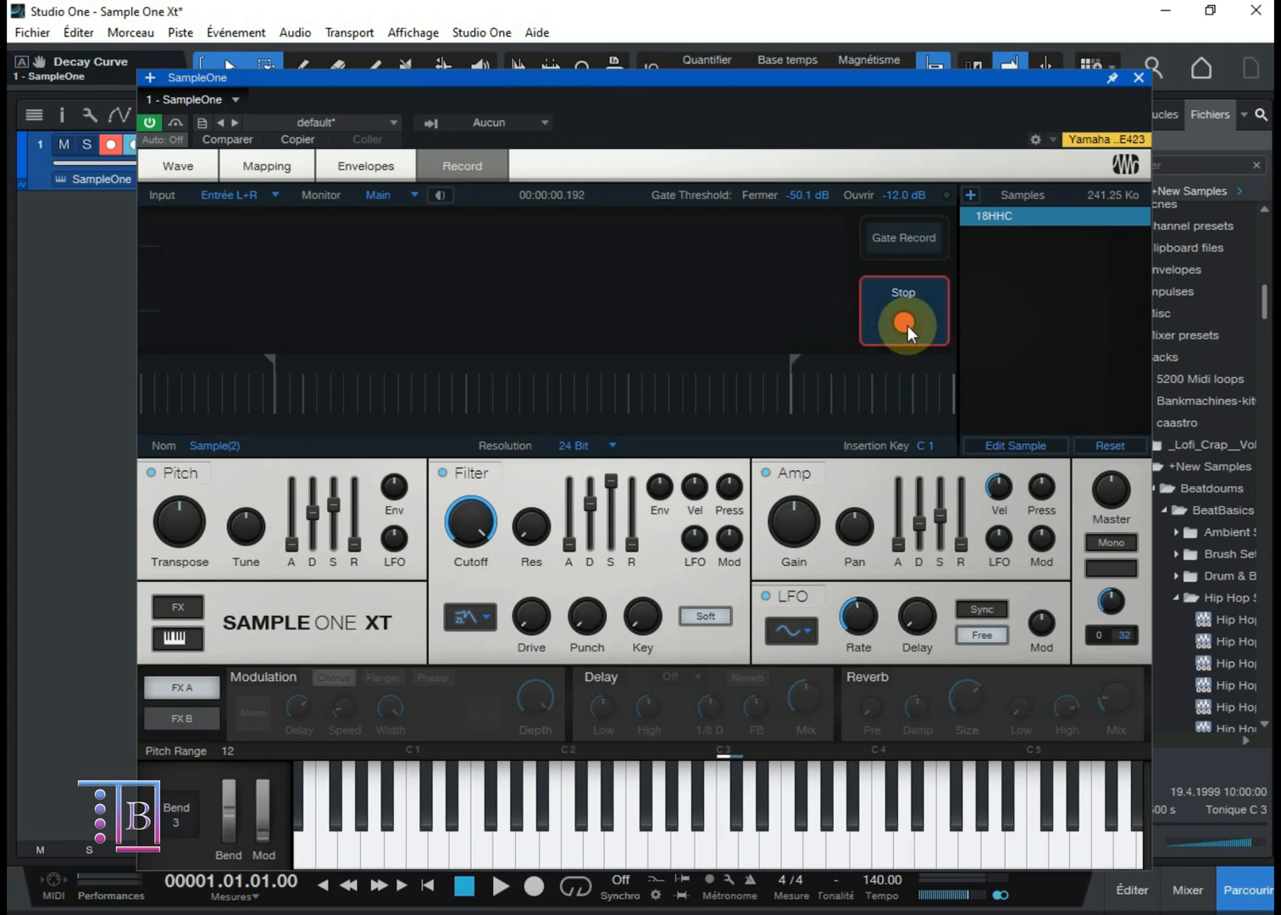
click(907, 325)
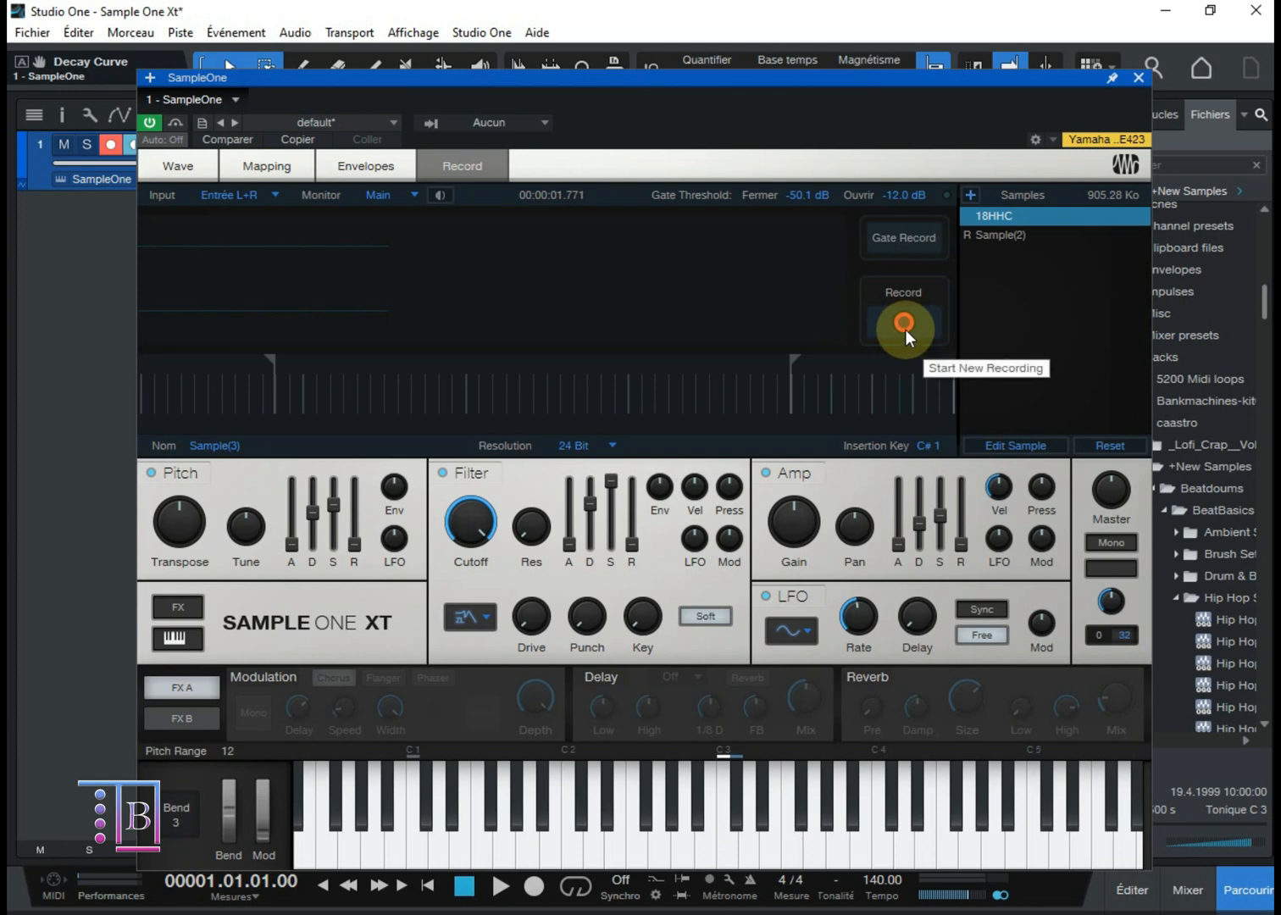
Step: Remove the recorded Sample(2) from the sample list, leaving 18HHC in place
click(1004, 234)
right_click(1003, 235)
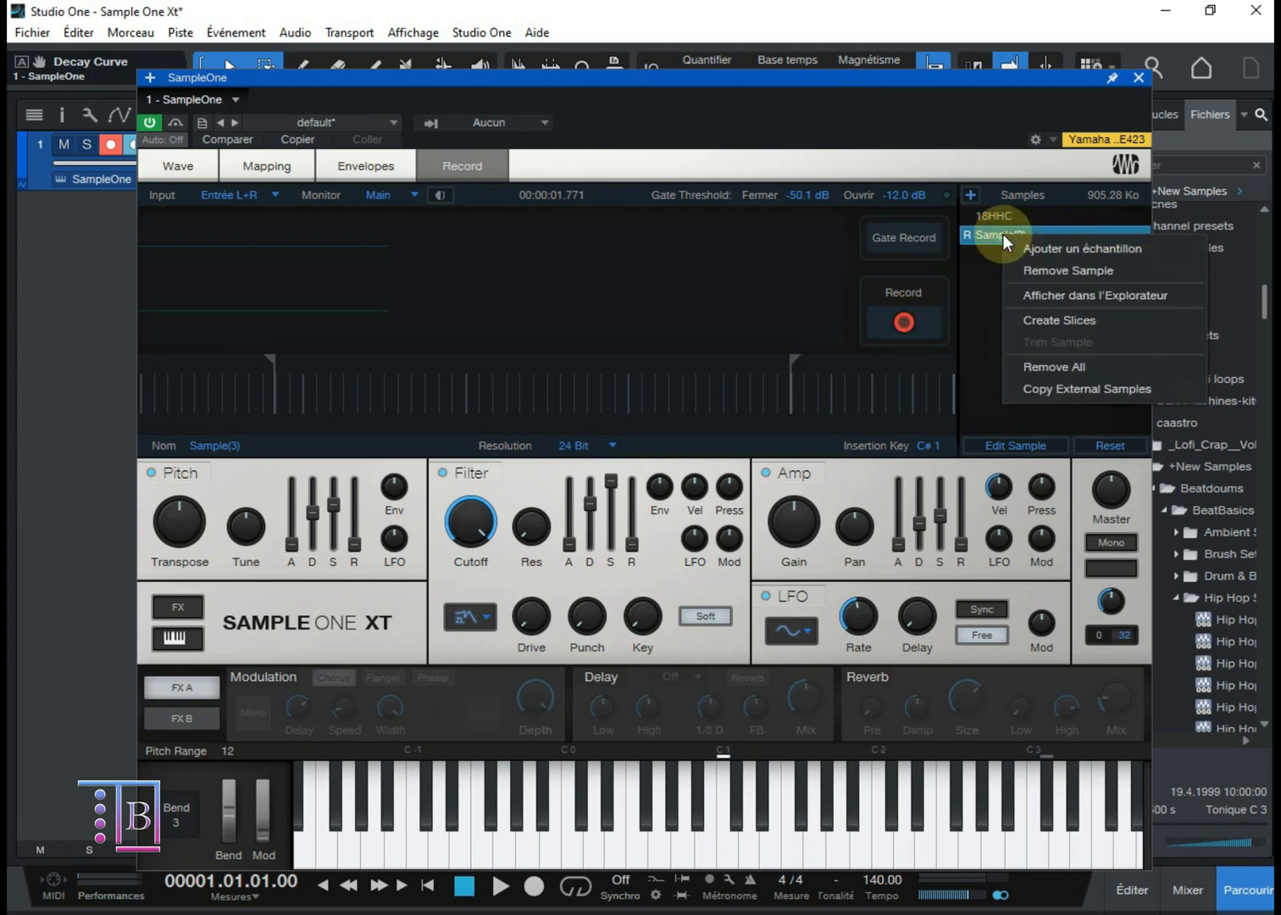
click(1043, 270)
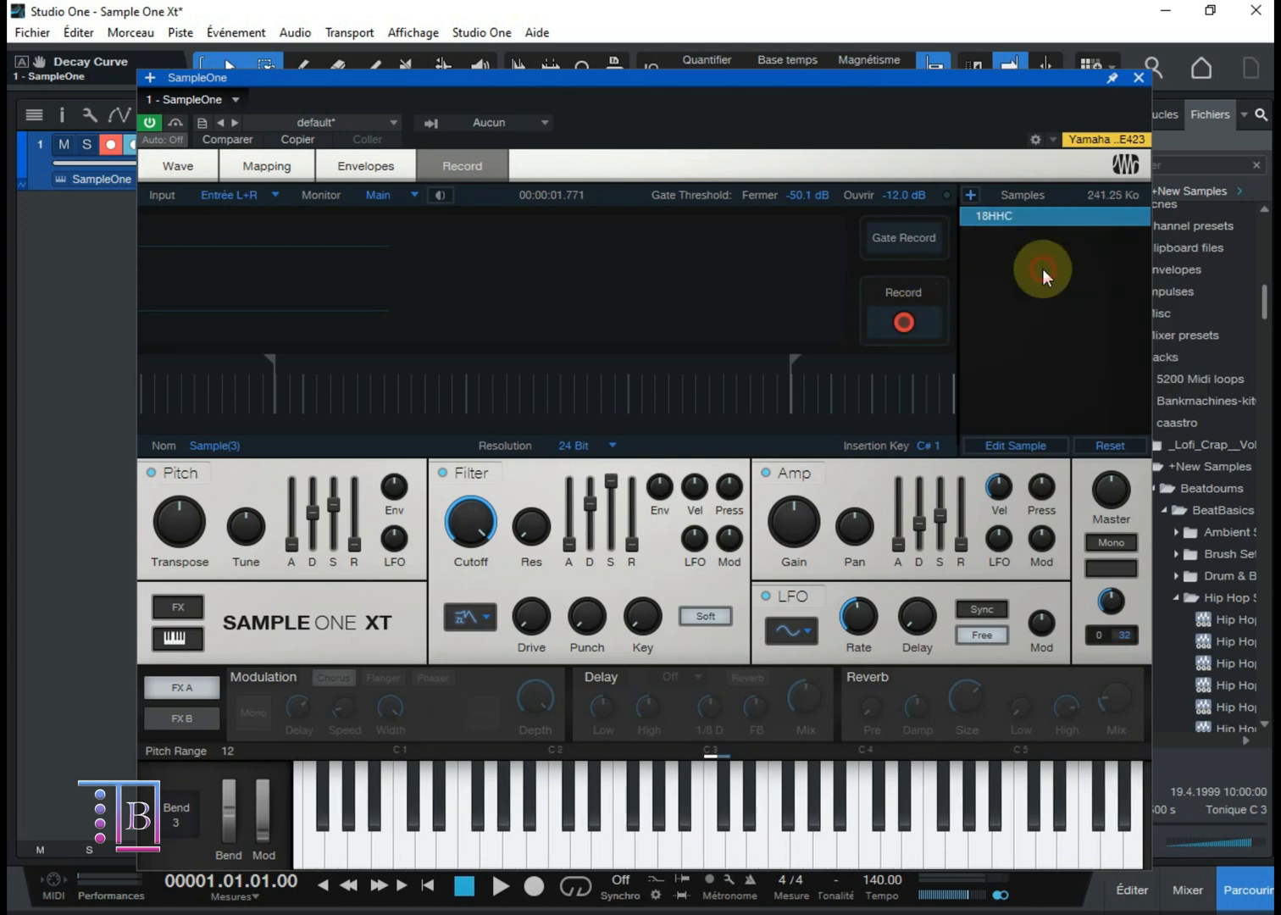
Step: Switch Gate Record on and off again, and set the gate's opening threshold to -12.2 dB
click(922, 247)
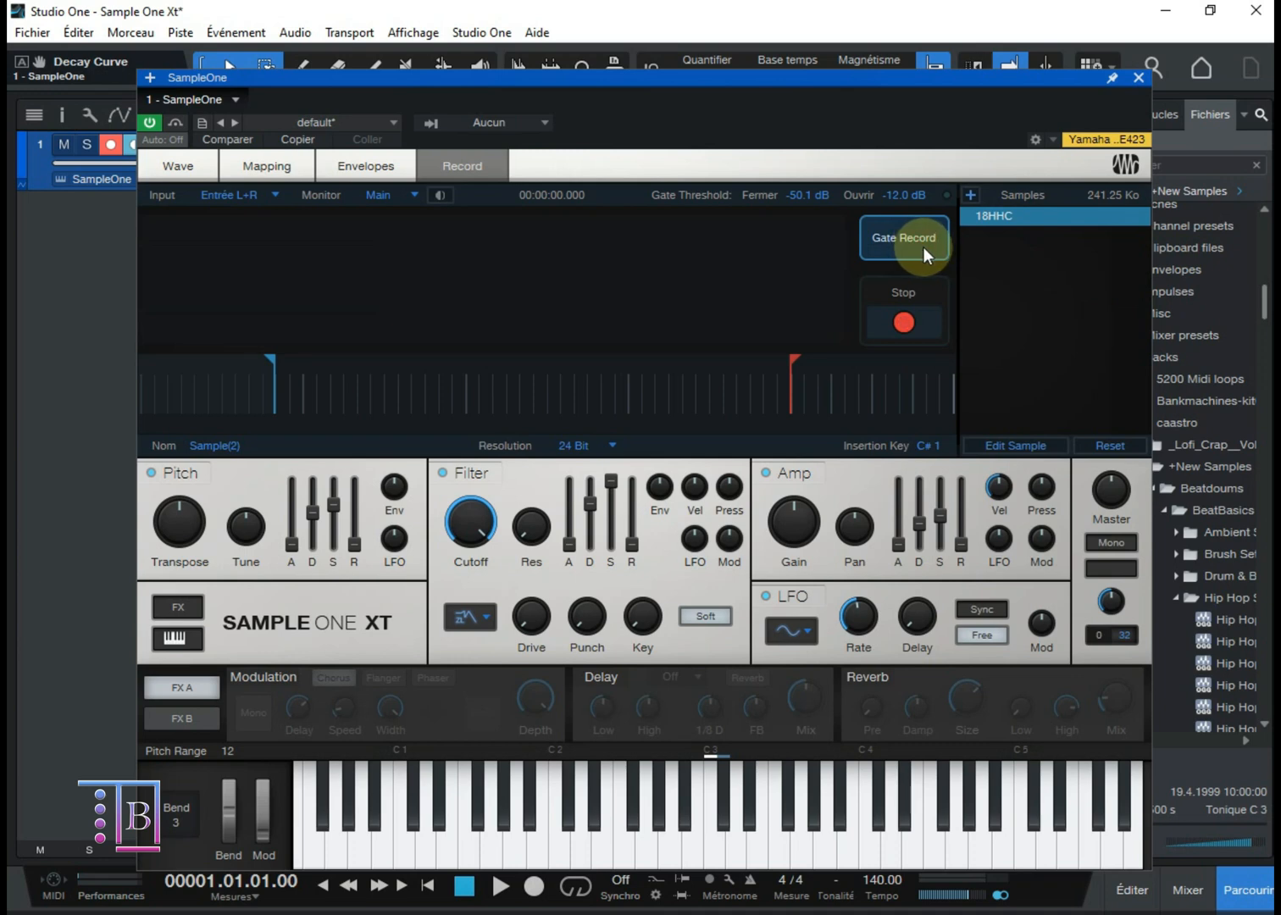
click(912, 243)
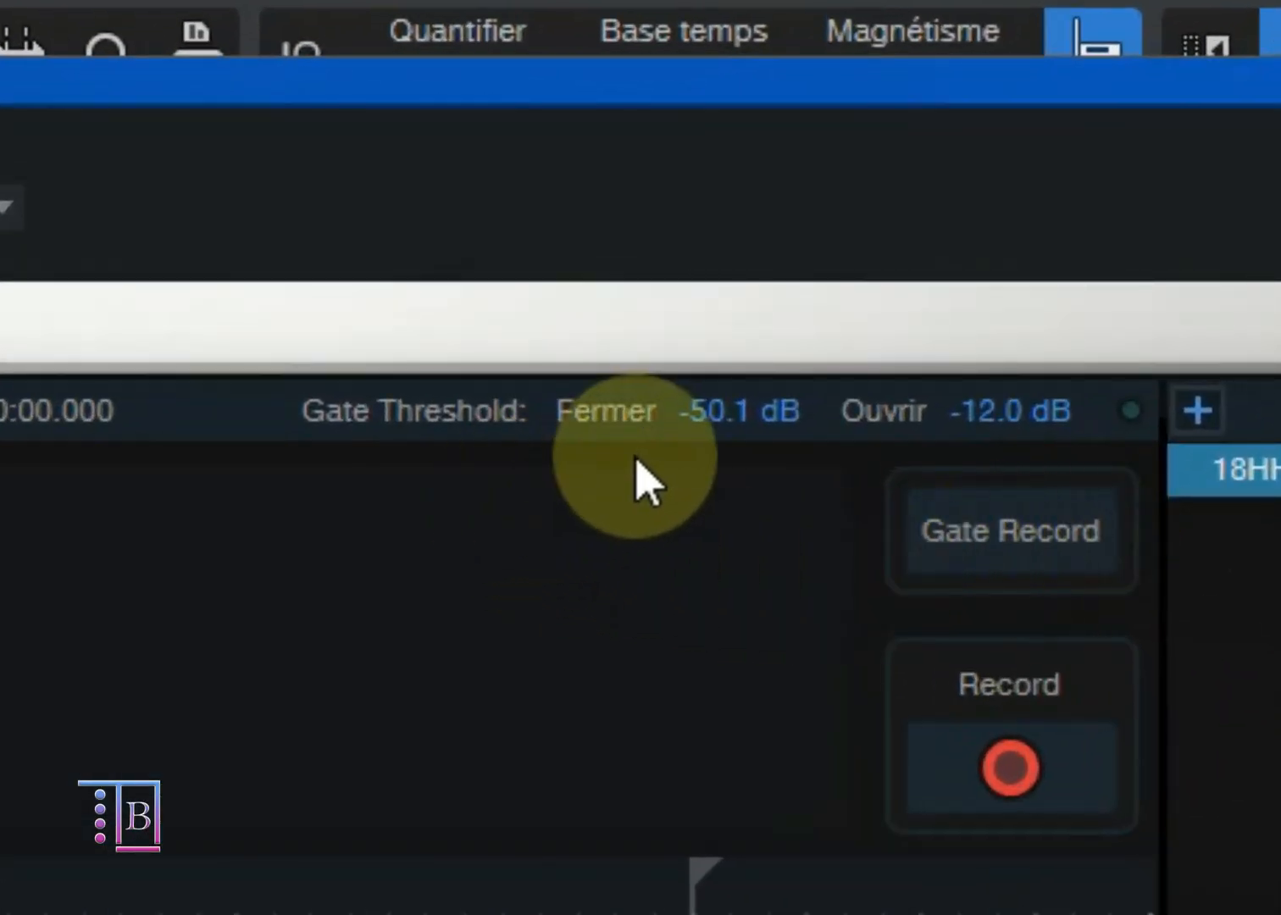
click(983, 412)
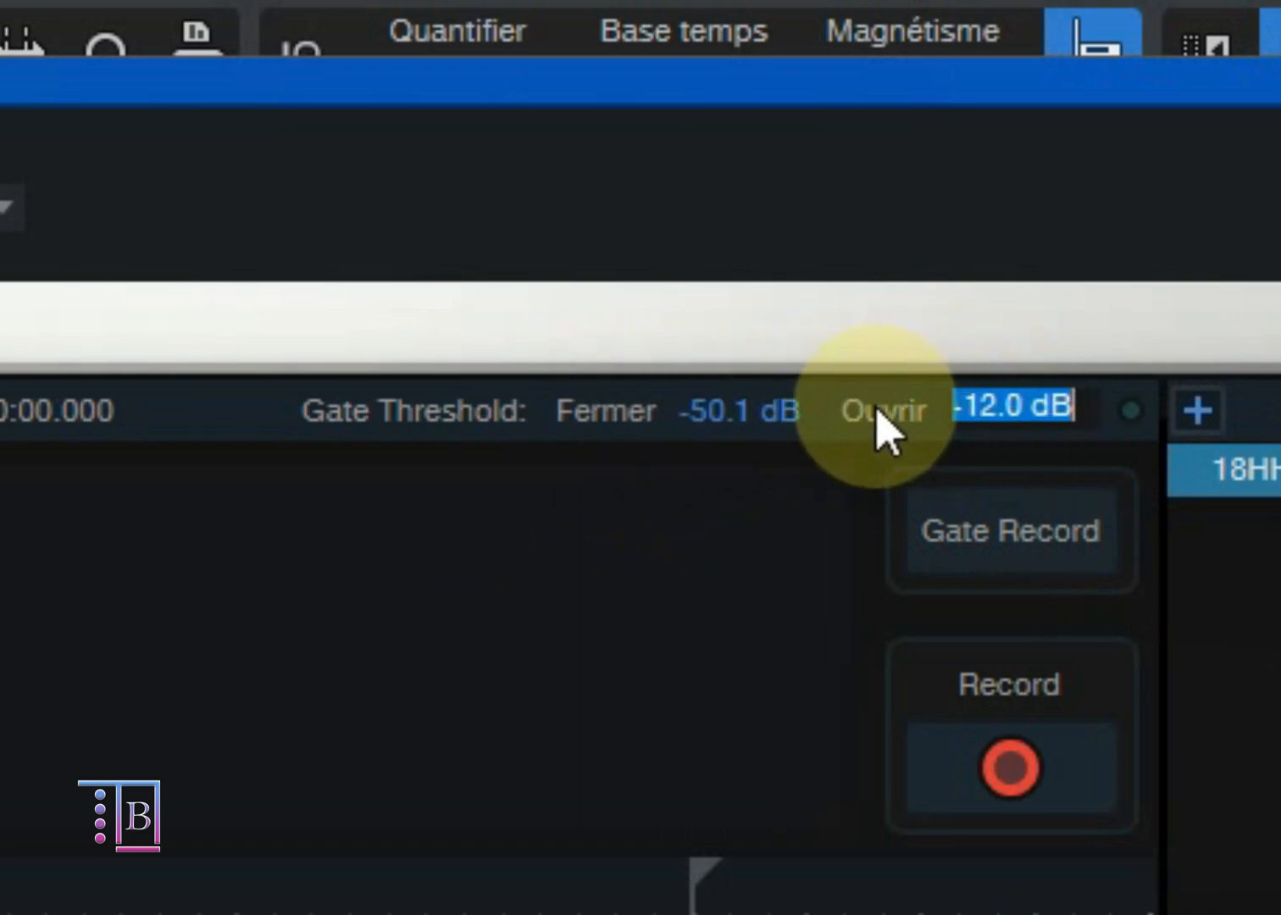
click(764, 408)
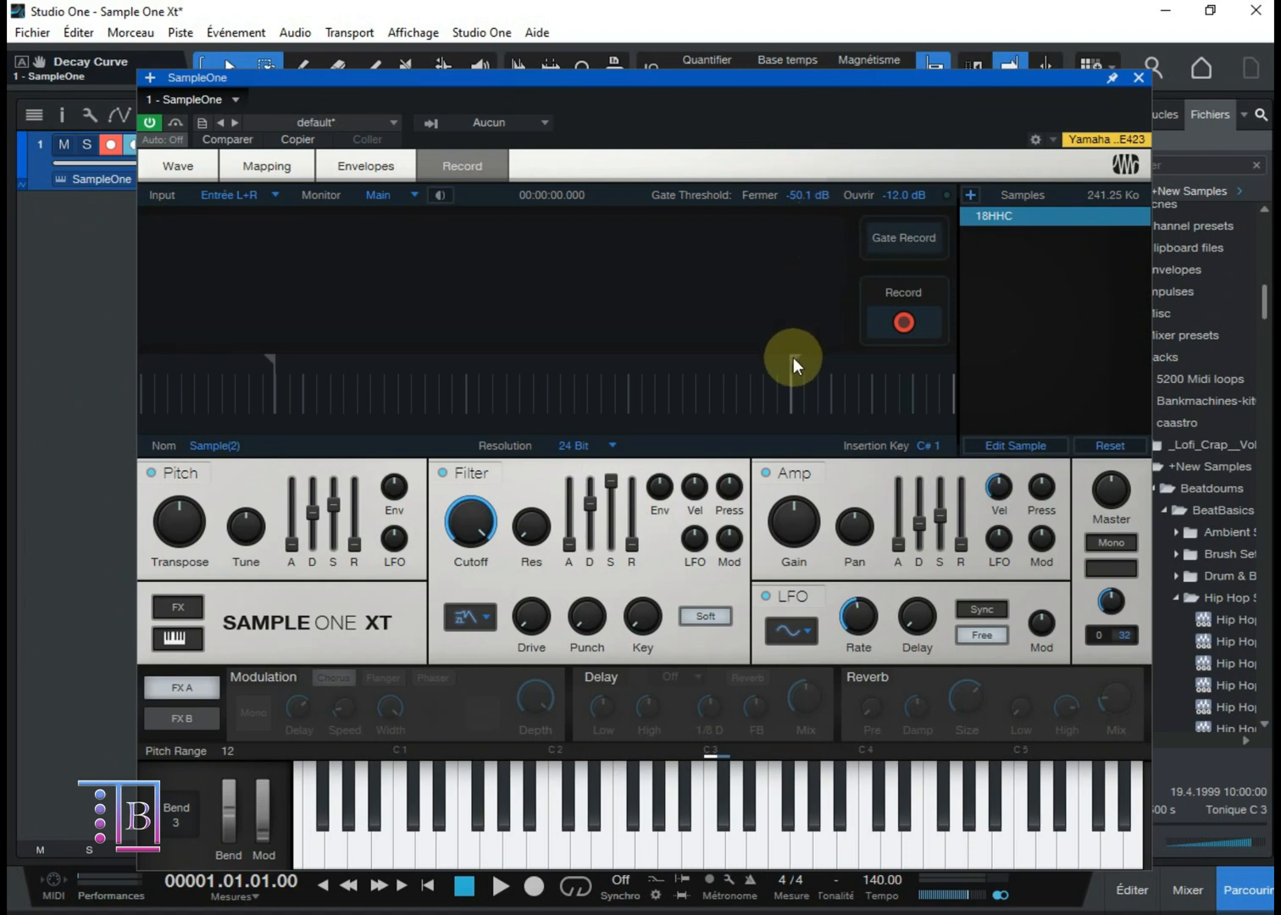
mouse_move(793, 357)
mouse_down()
mouse_move(755, 362)
mouse_move(786, 342)
mouse_up()
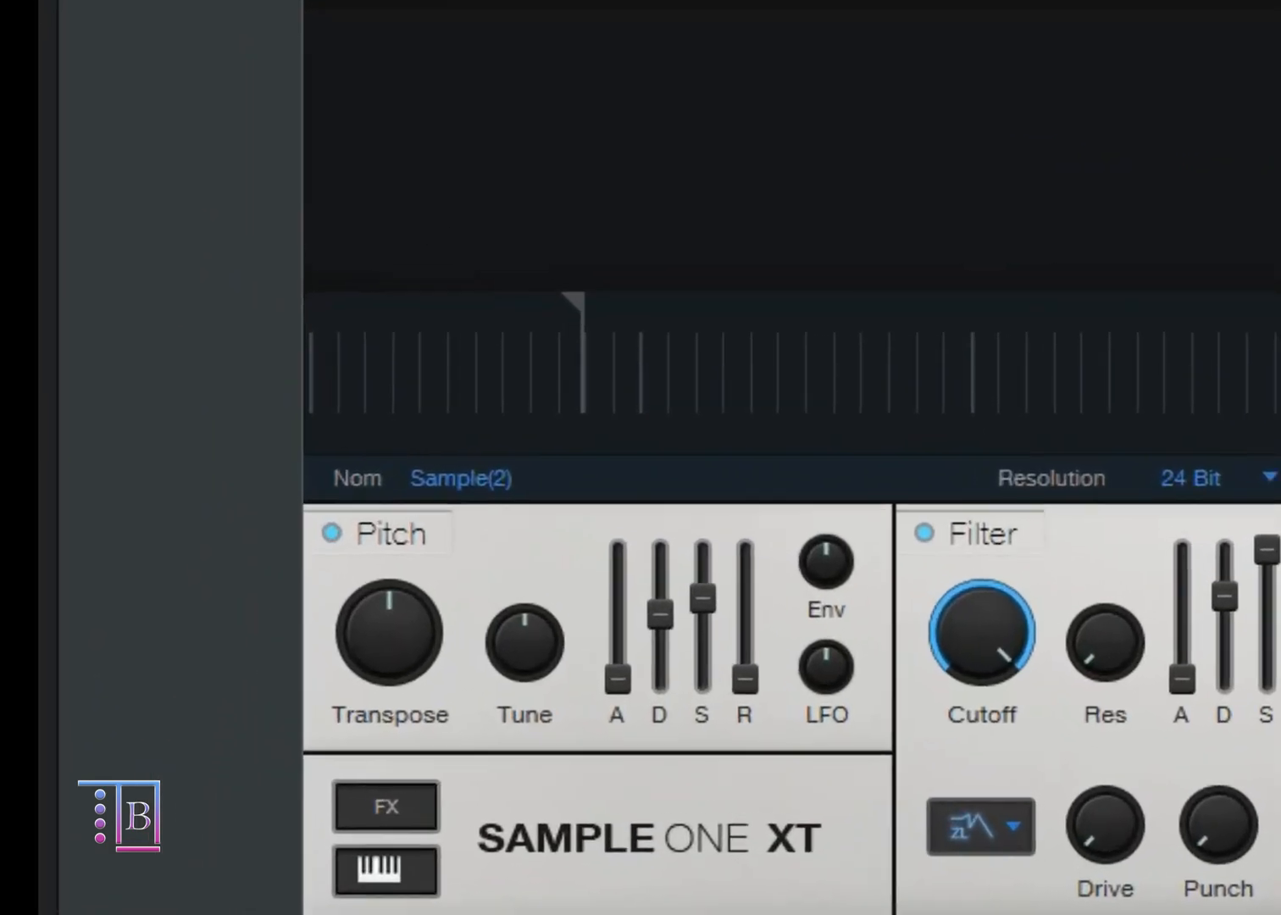
Step: Look at the recording's name, resolution and insertion key settings, keeping the resolution at 24 Bit and the insertion key at C# 1
double_click(543, 489)
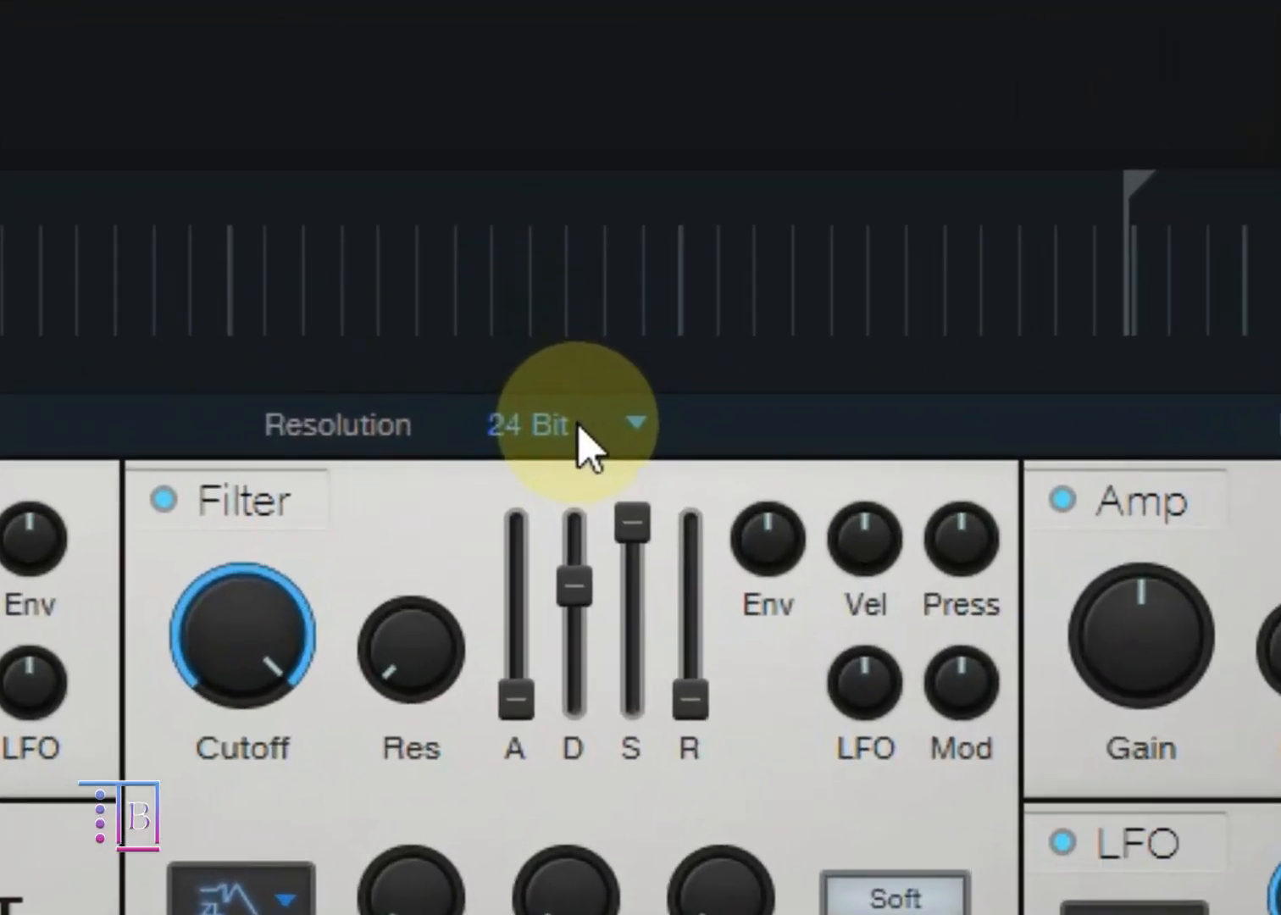
click(576, 424)
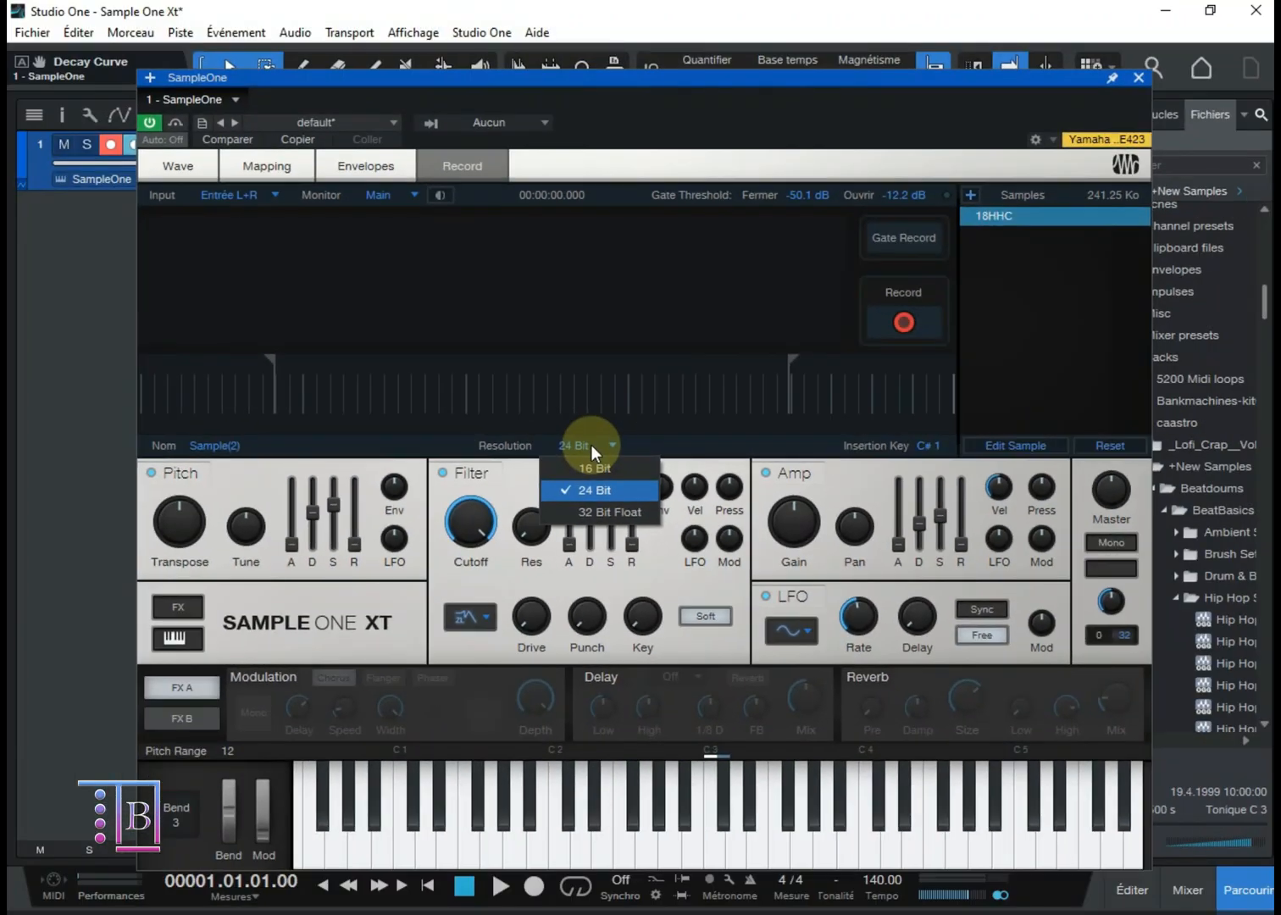
click(590, 444)
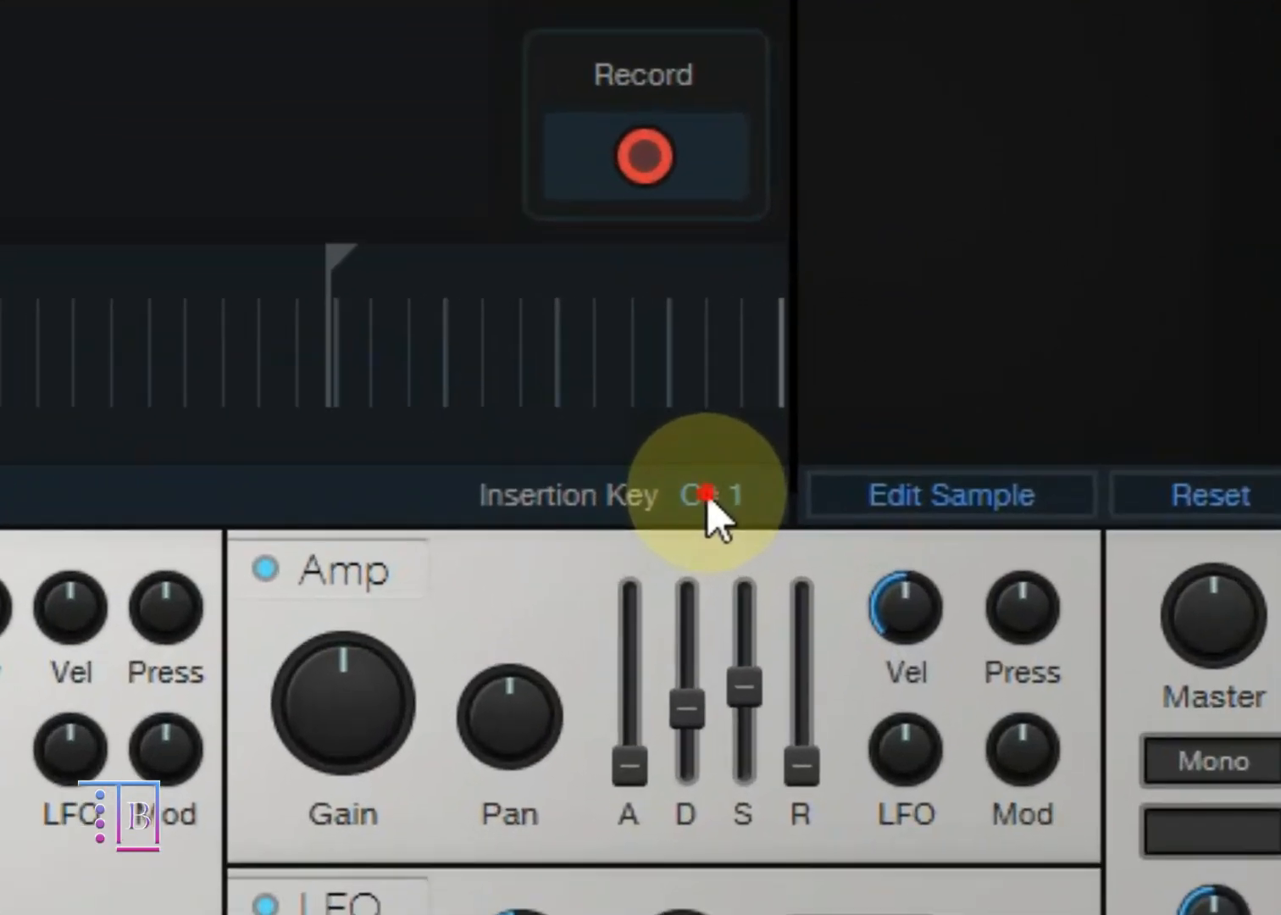
double_click(926, 446)
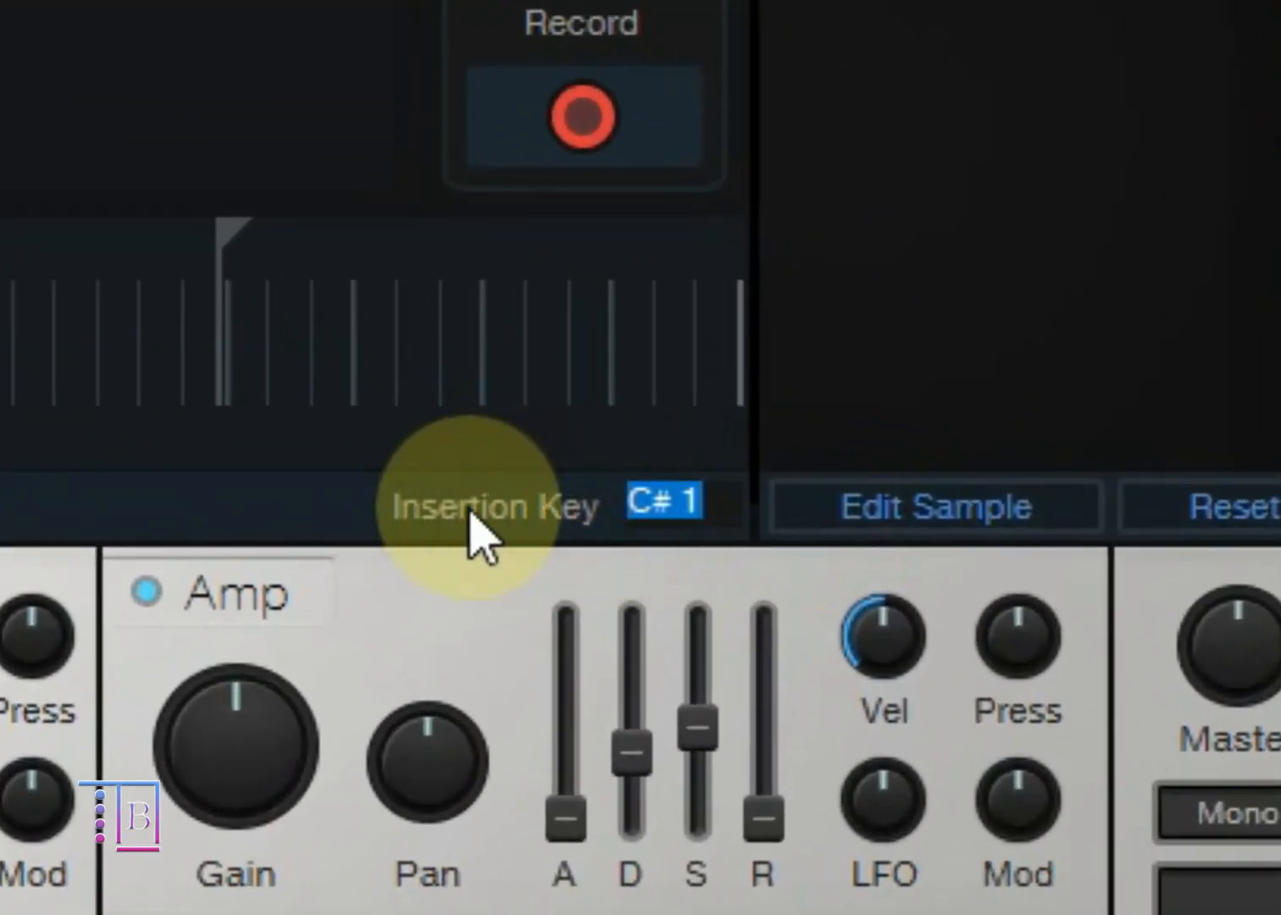
click(305, 496)
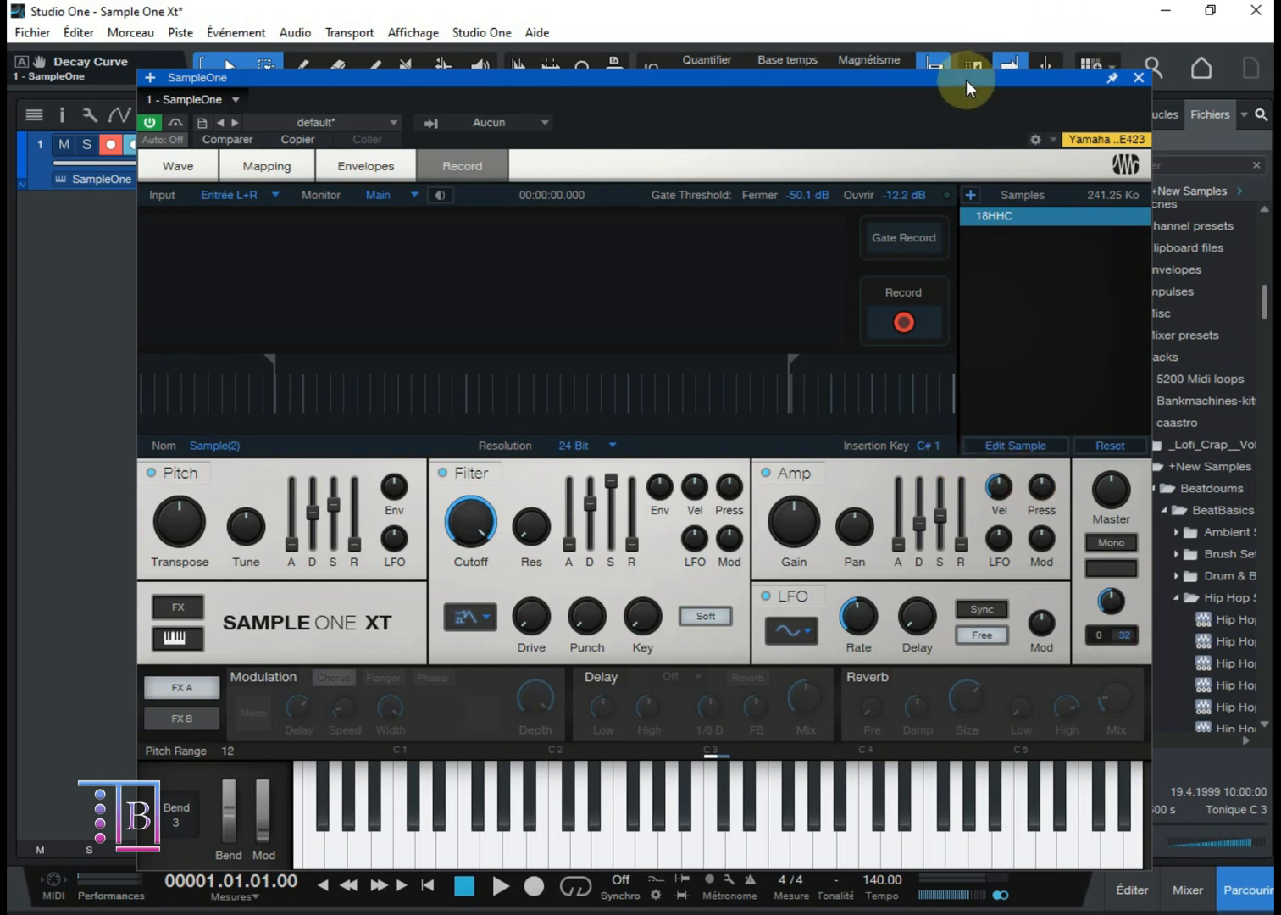
Step: Add Hip Hop Hi-Hat Open Hard.ogg from the Hip Hop Set to the instrument and display its waveform on the Wave page
drag(966, 79, 894, 85)
scroll(1211, 610, down, 2)
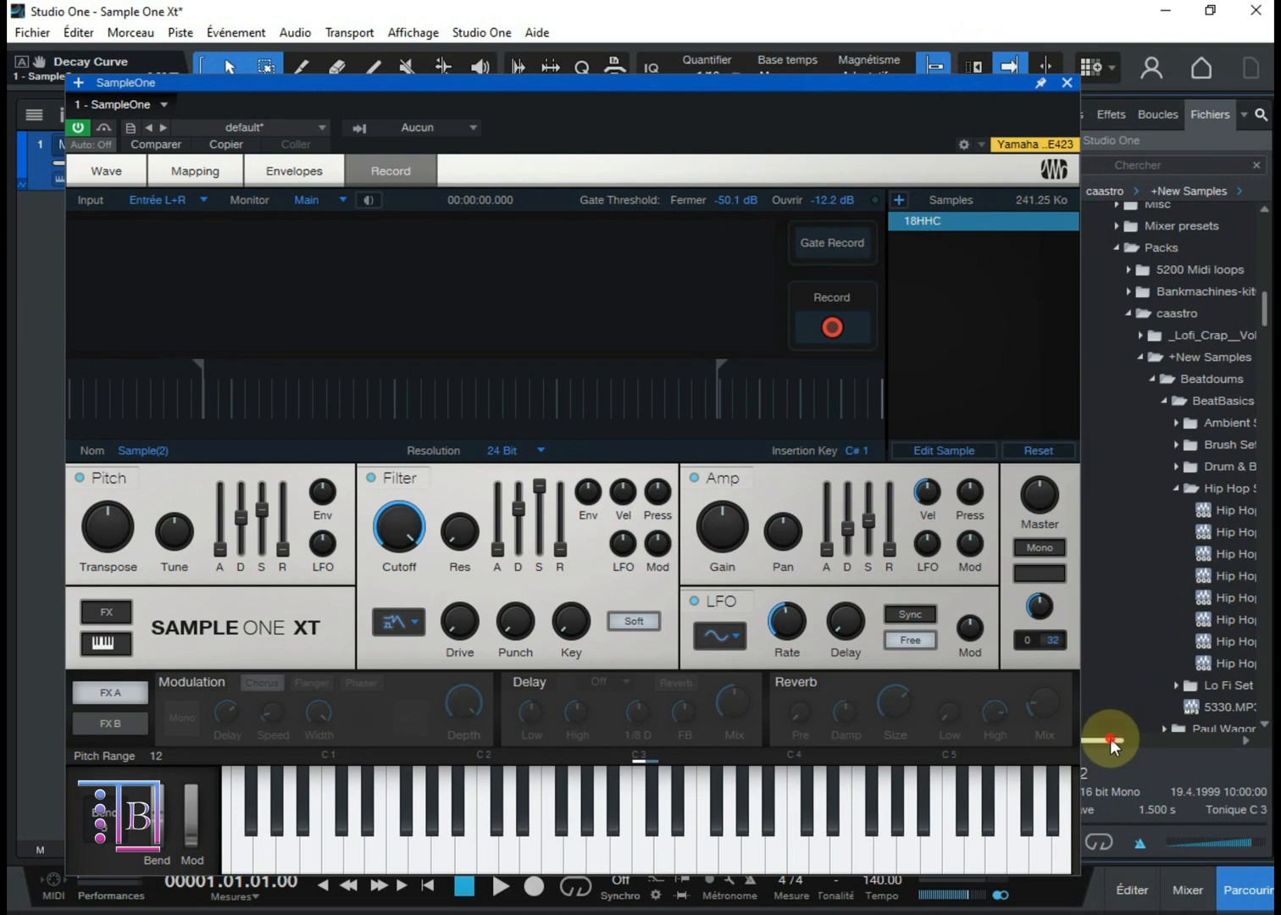
drag(1110, 738, 1186, 739)
drag(1188, 601, 166, 225)
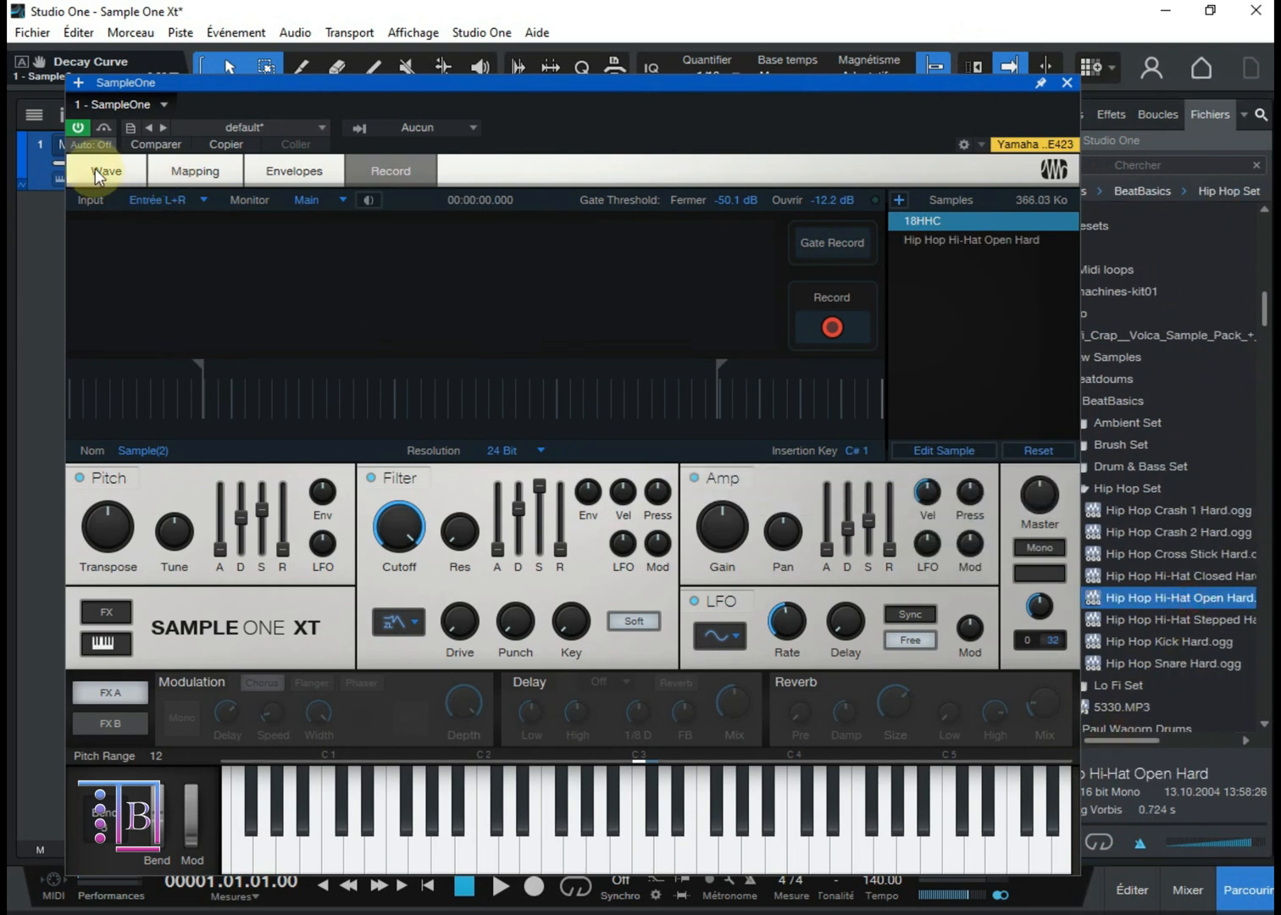
click(105, 170)
click(922, 242)
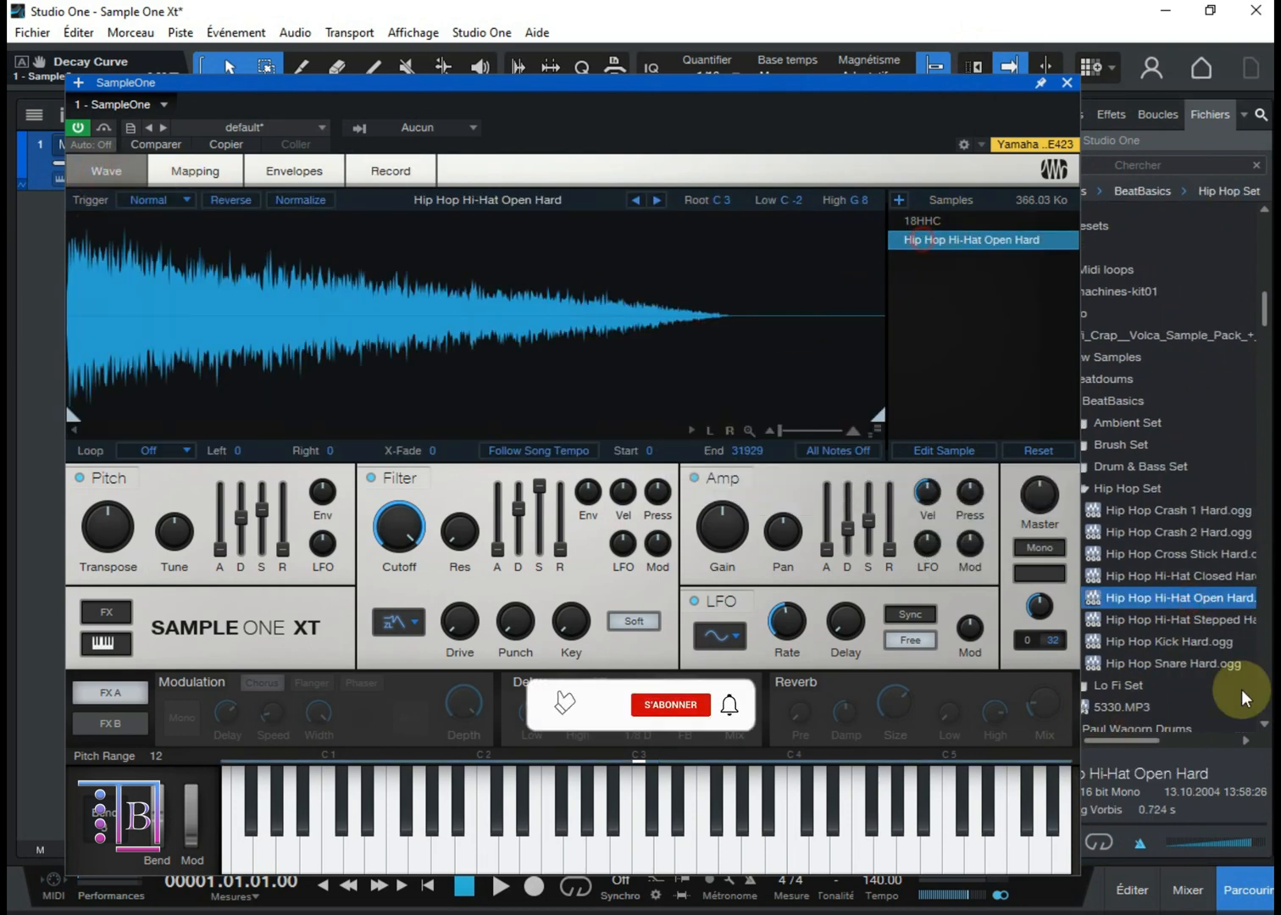
Step: Replace the open hi-hat sample with Hip Hop Kick Hard.ogg and play it on C3
drag(1146, 644, 539, 333)
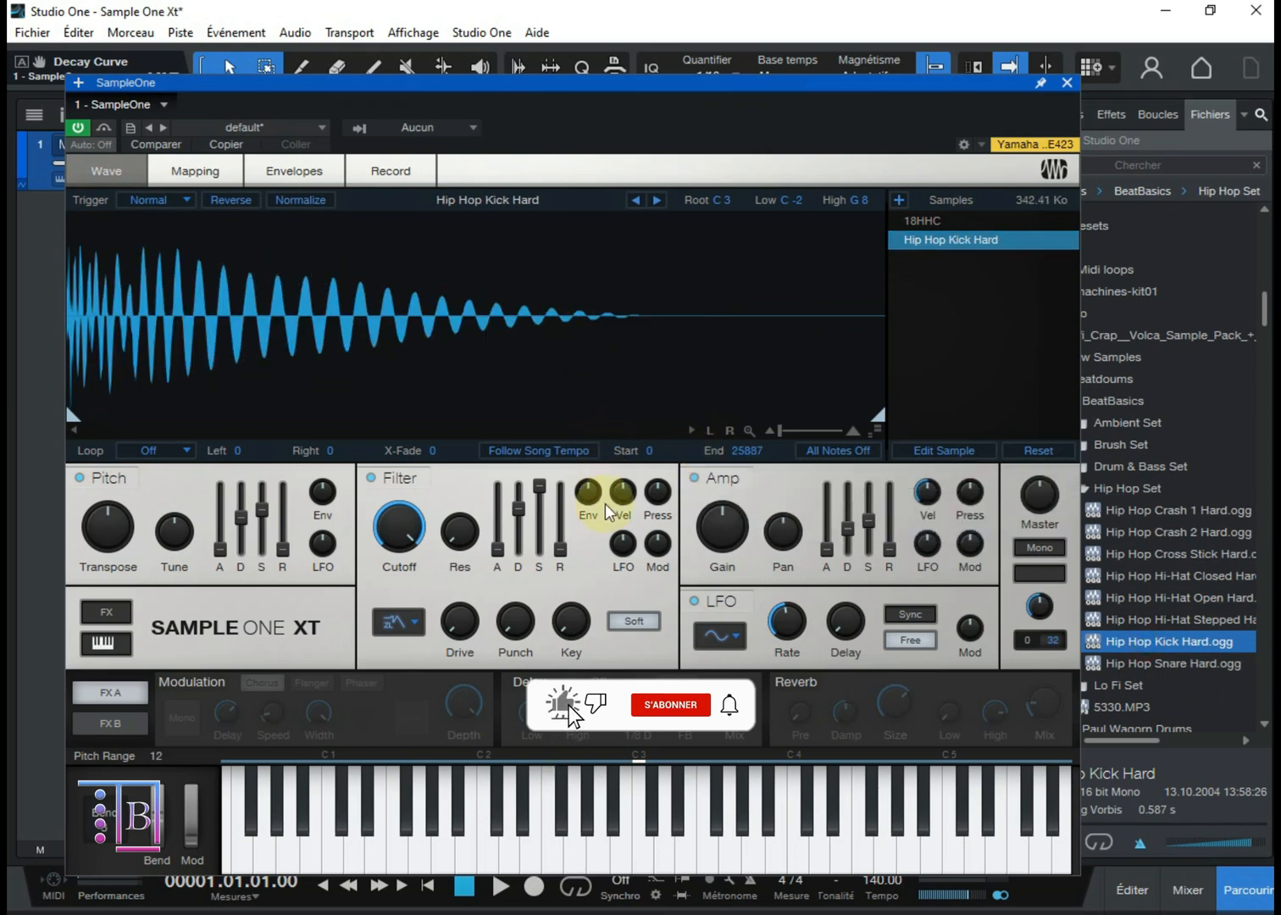
drag(575, 834, 642, 873)
click(643, 868)
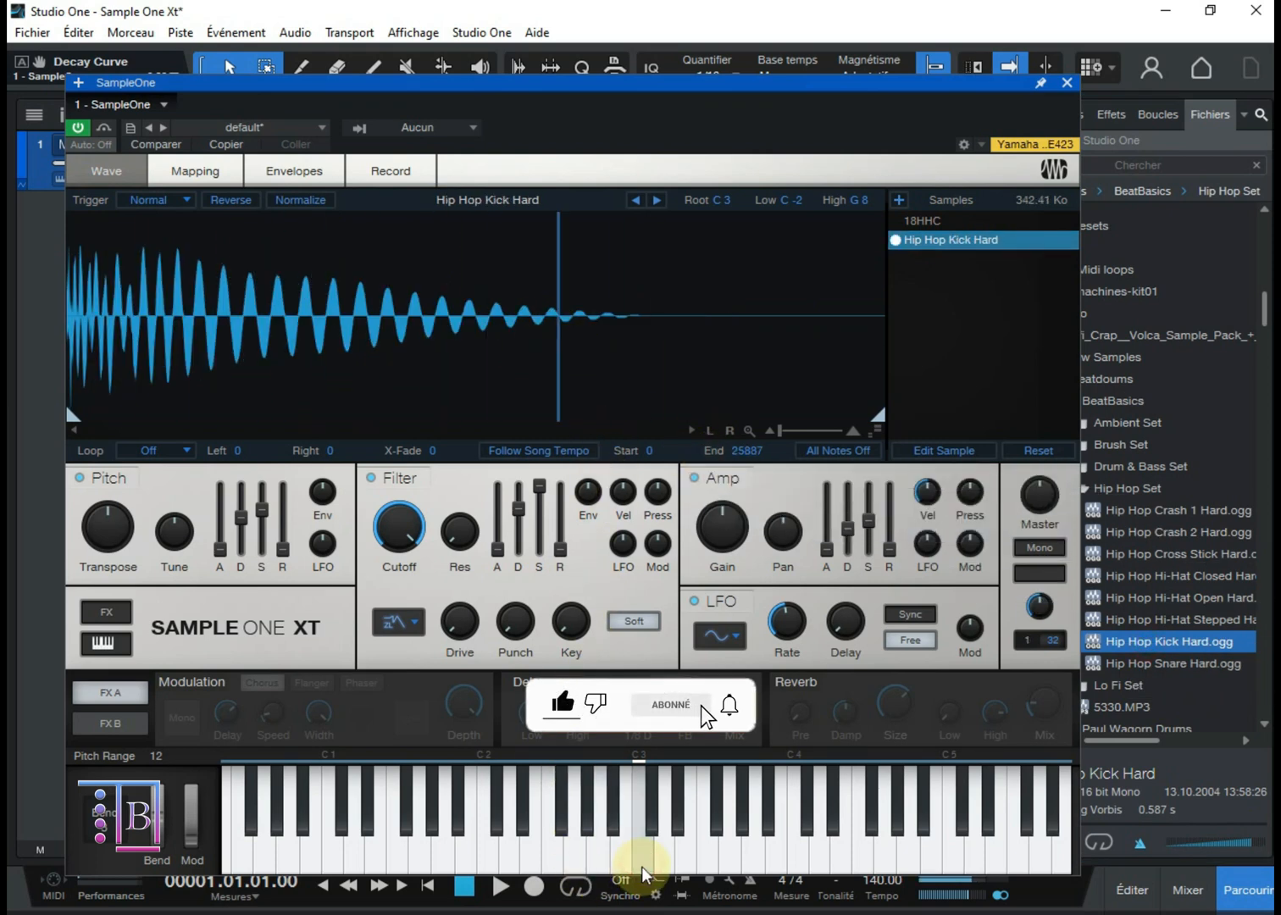
click(642, 868)
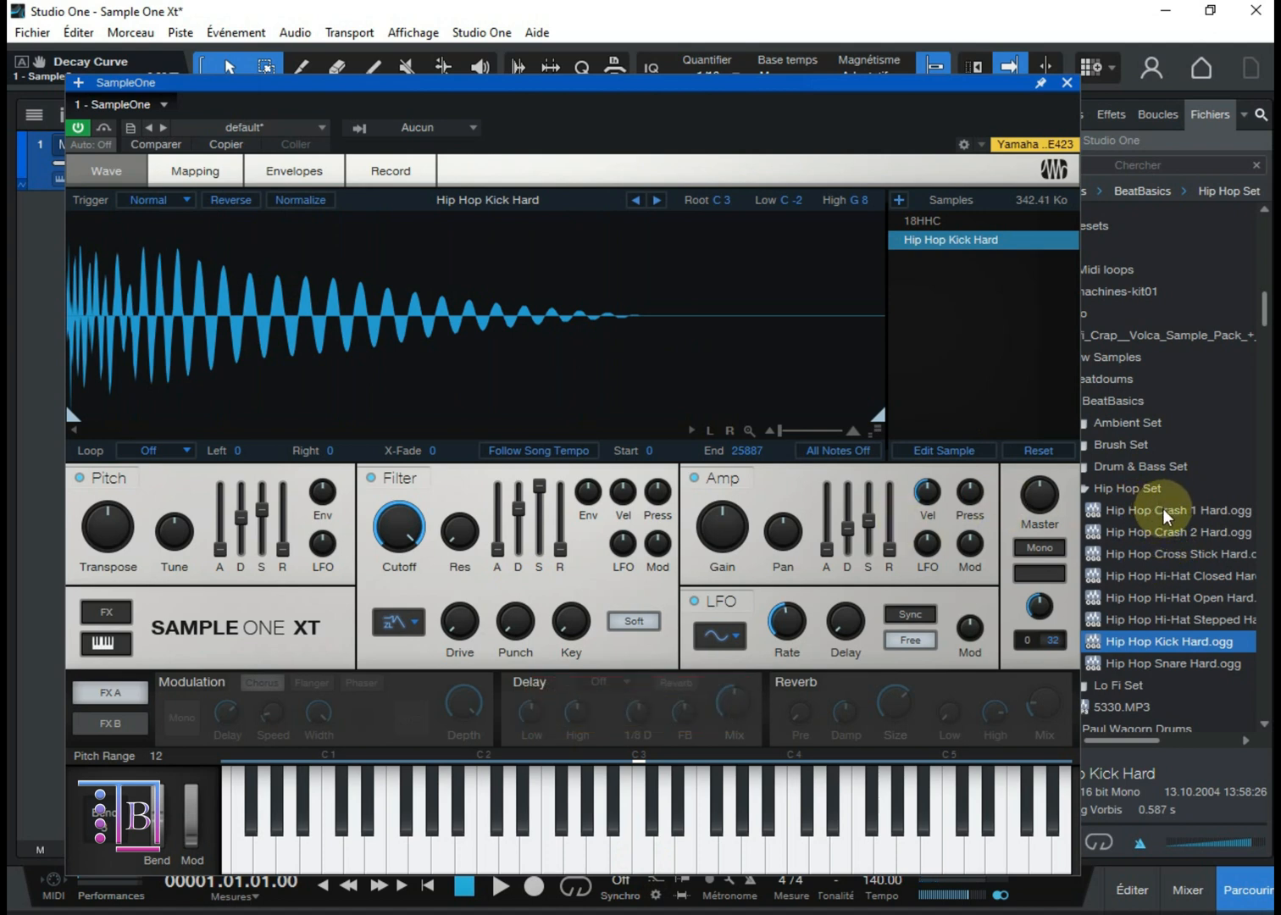
Step: Add Hip Hop Crash 1 Hard.ogg to the sample list alongside the kick and audition the layered sounds on C3
drag(1148, 509, 954, 338)
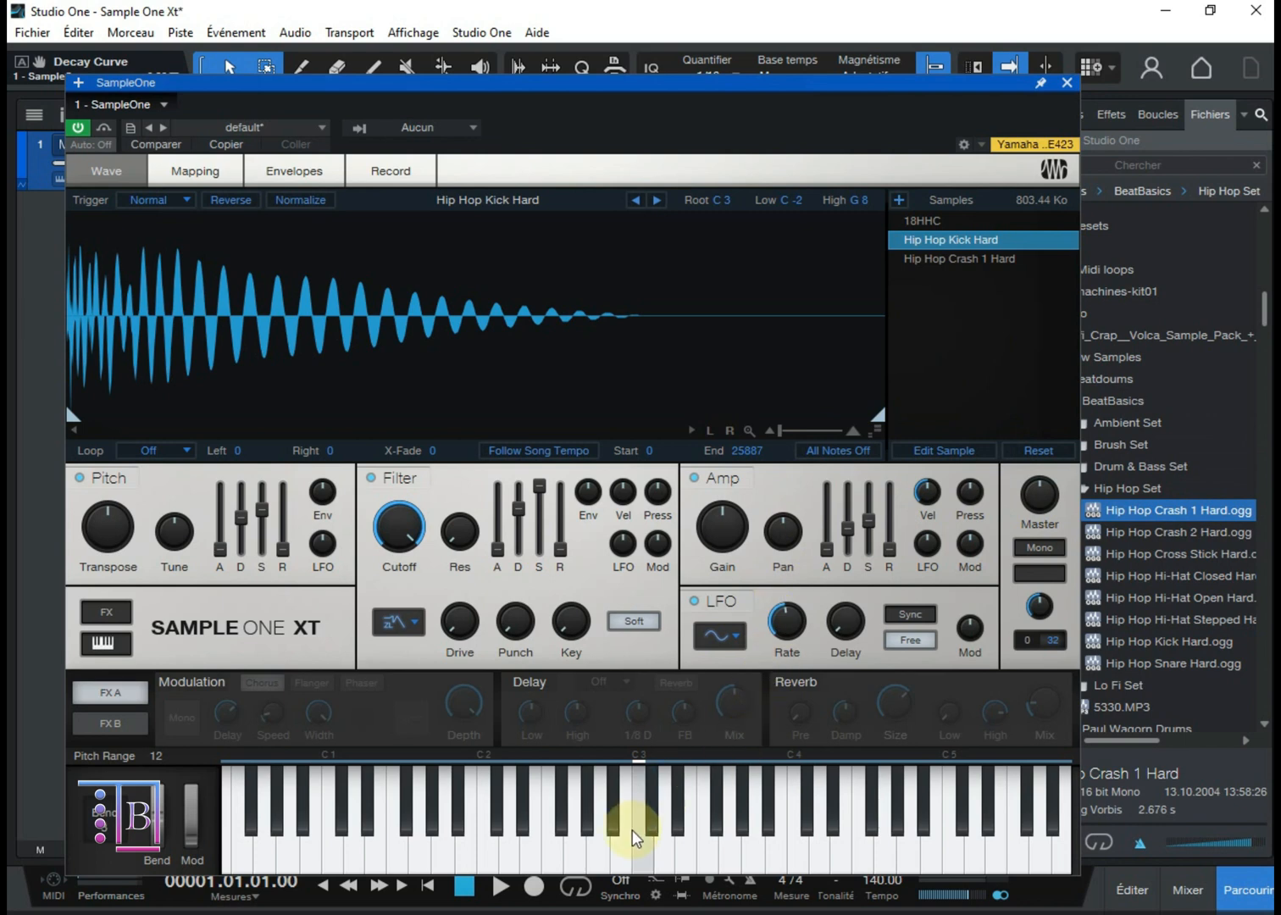
click(642, 857)
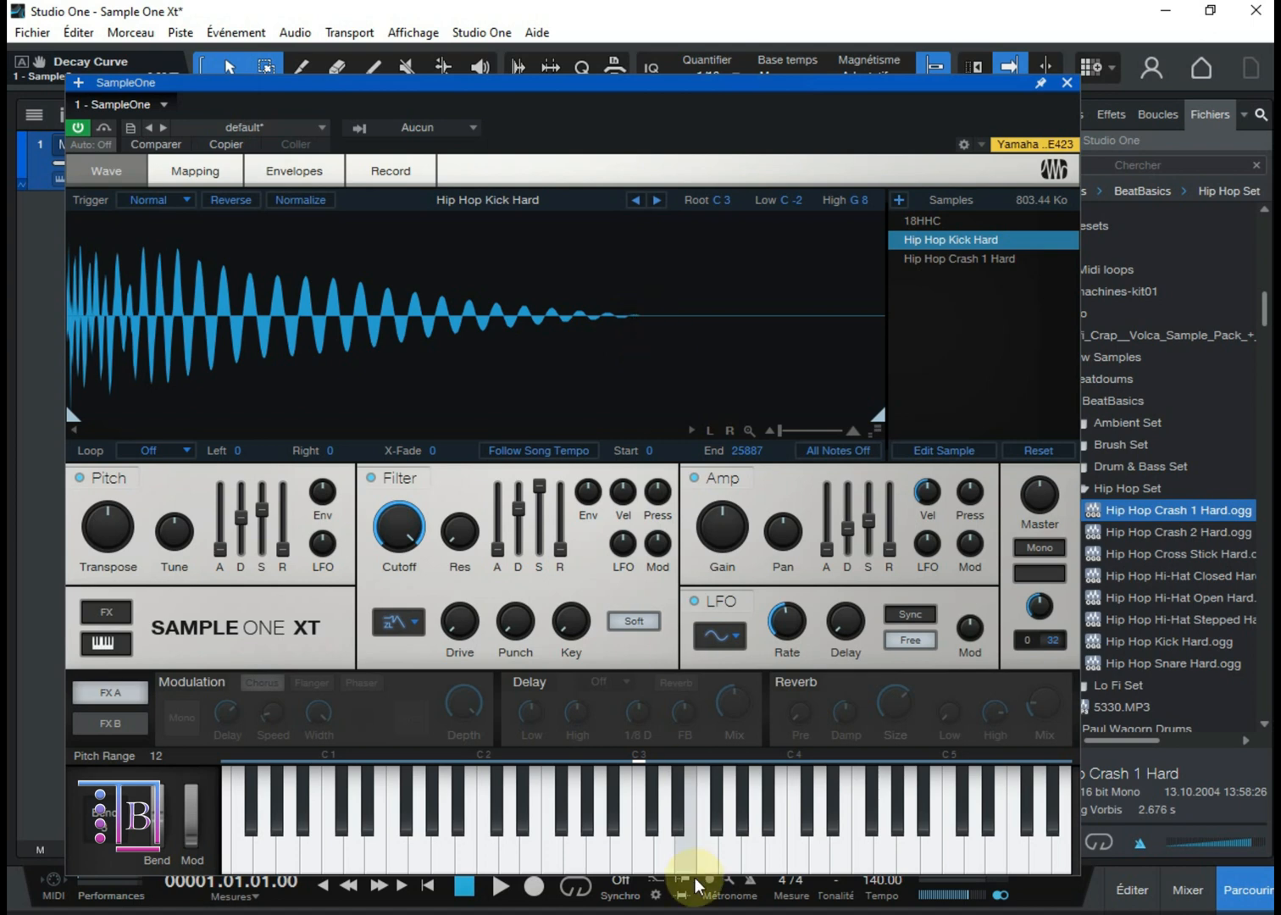
mouse_move(625, 859)
mouse_down()
mouse_move(523, 858)
mouse_move(655, 839)
mouse_move(749, 852)
mouse_move(669, 854)
mouse_move(639, 828)
mouse_move(647, 872)
mouse_move(652, 832)
mouse_move(773, 775)
mouse_move(653, 812)
mouse_move(644, 874)
mouse_up()
click(644, 870)
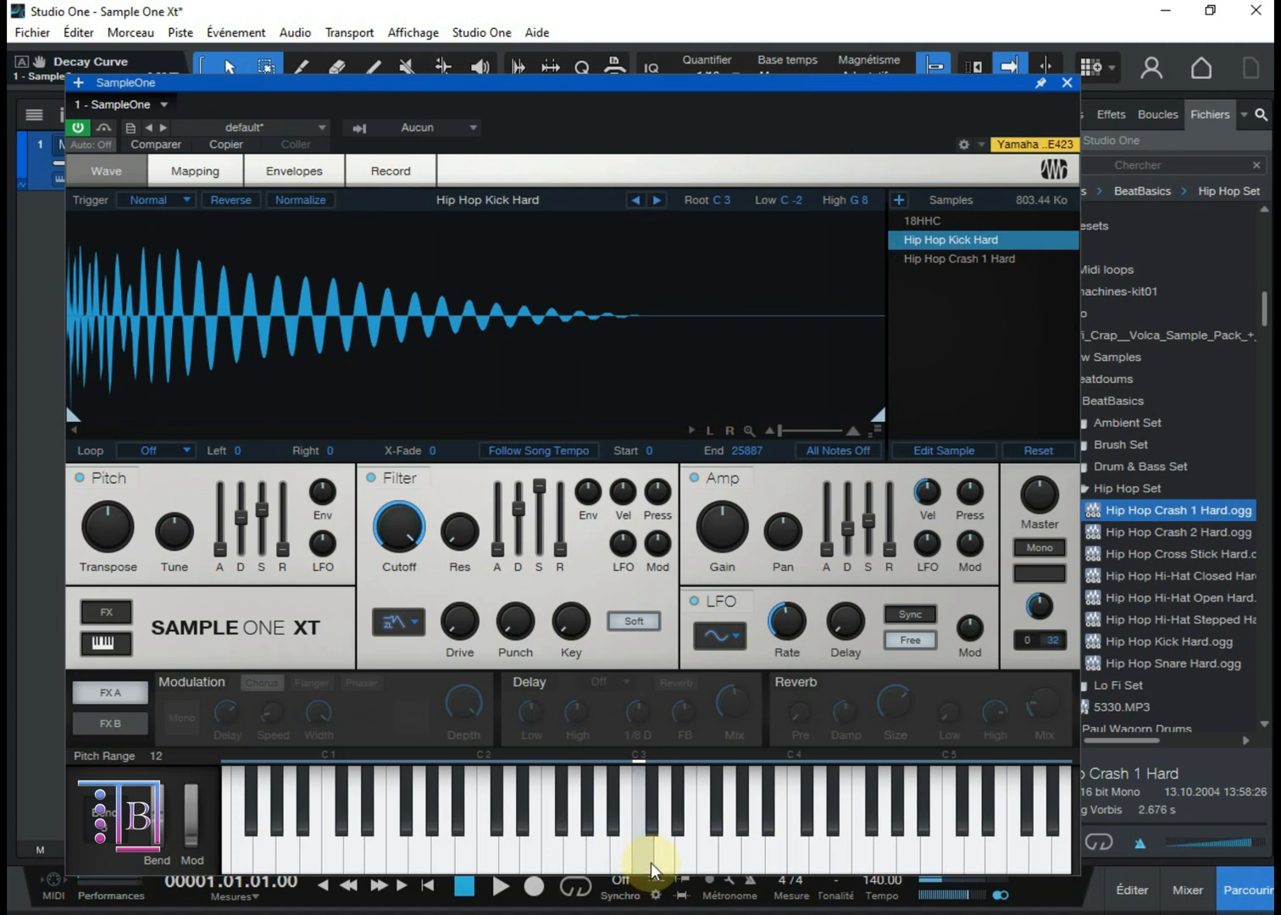
click(636, 858)
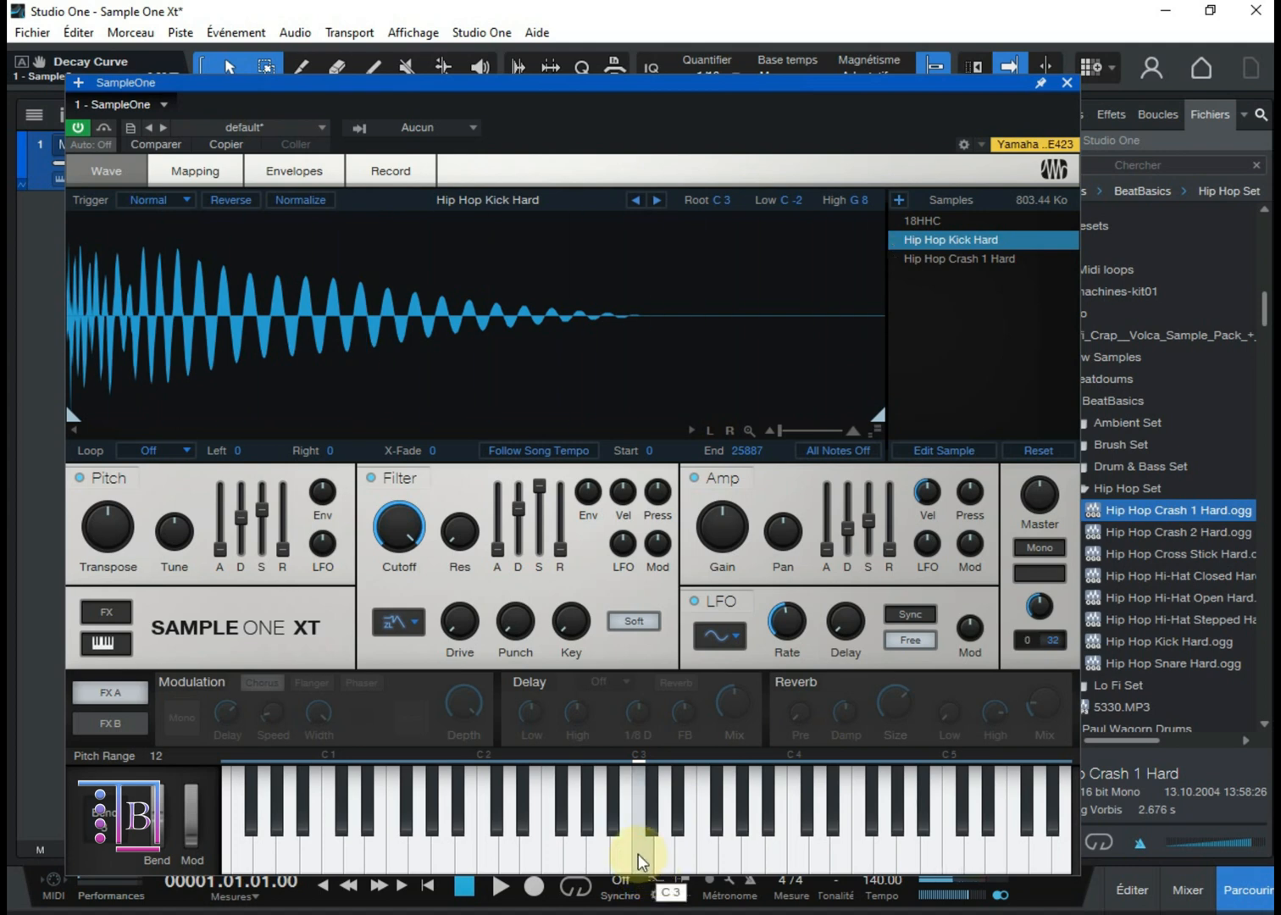
Step: Play keys above and below C3 to hear the kick and crash layered at different pitches
click(664, 847)
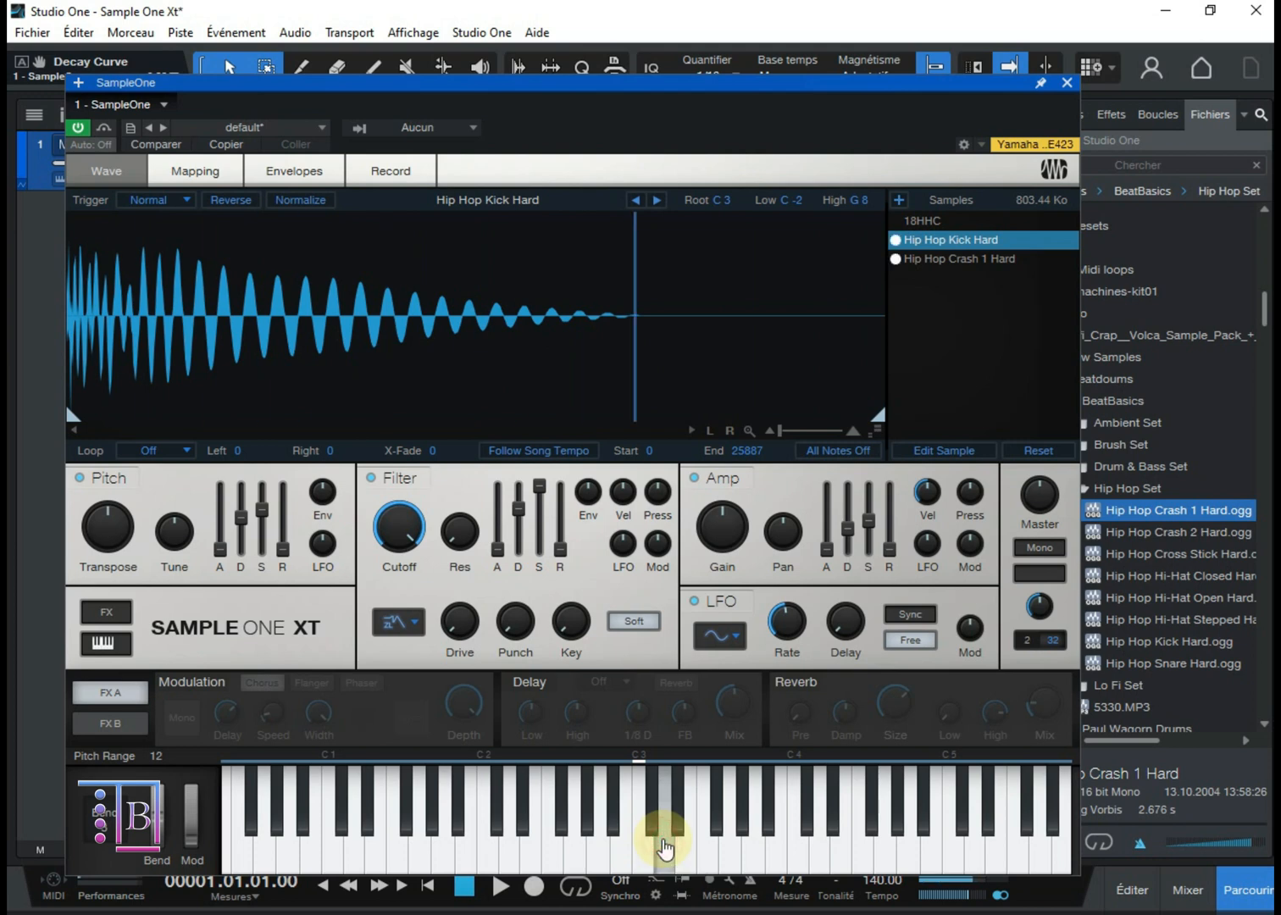
click(686, 849)
click(700, 849)
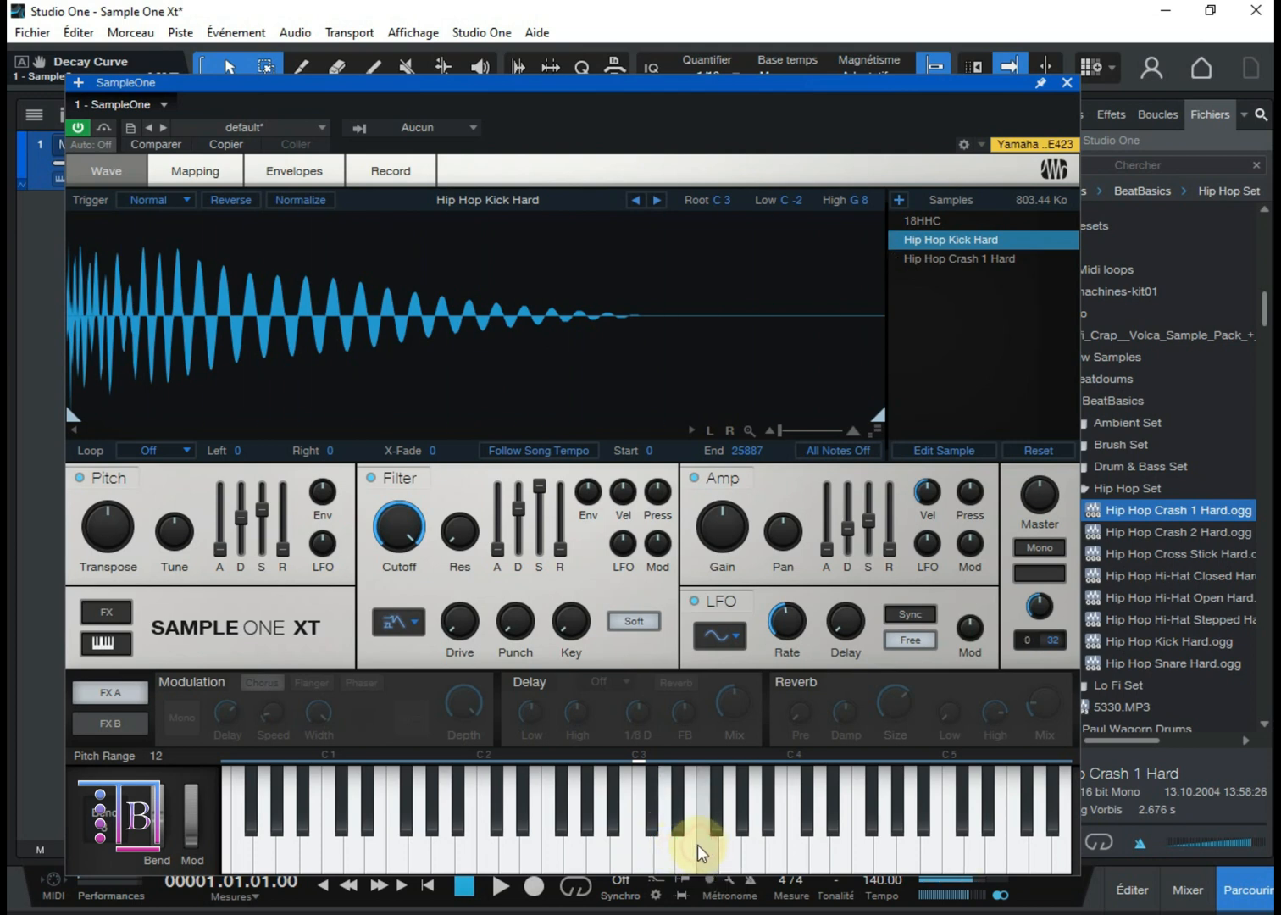
click(626, 854)
click(625, 851)
click(610, 852)
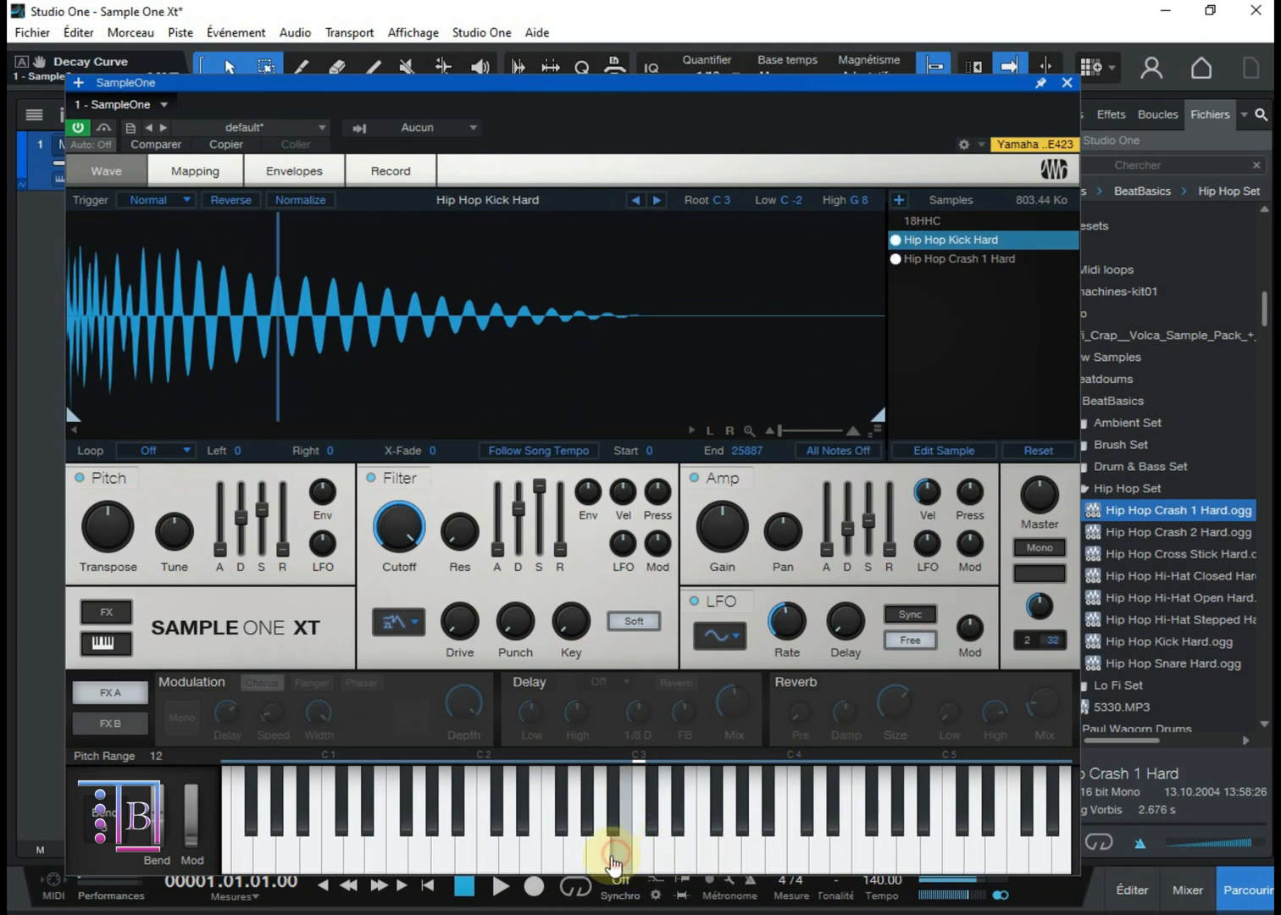
click(555, 856)
click(523, 857)
click(504, 858)
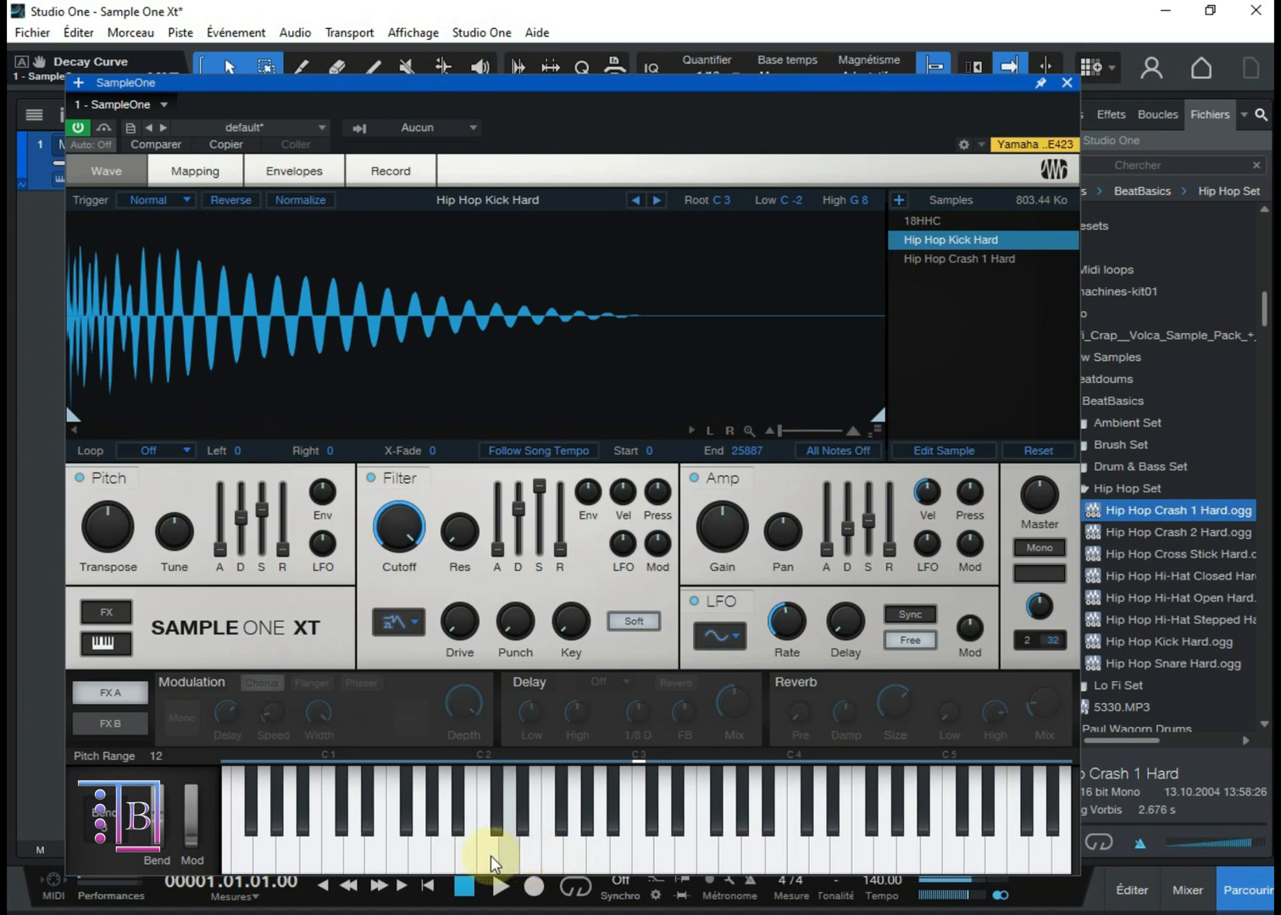
click(487, 853)
click(469, 860)
click(444, 851)
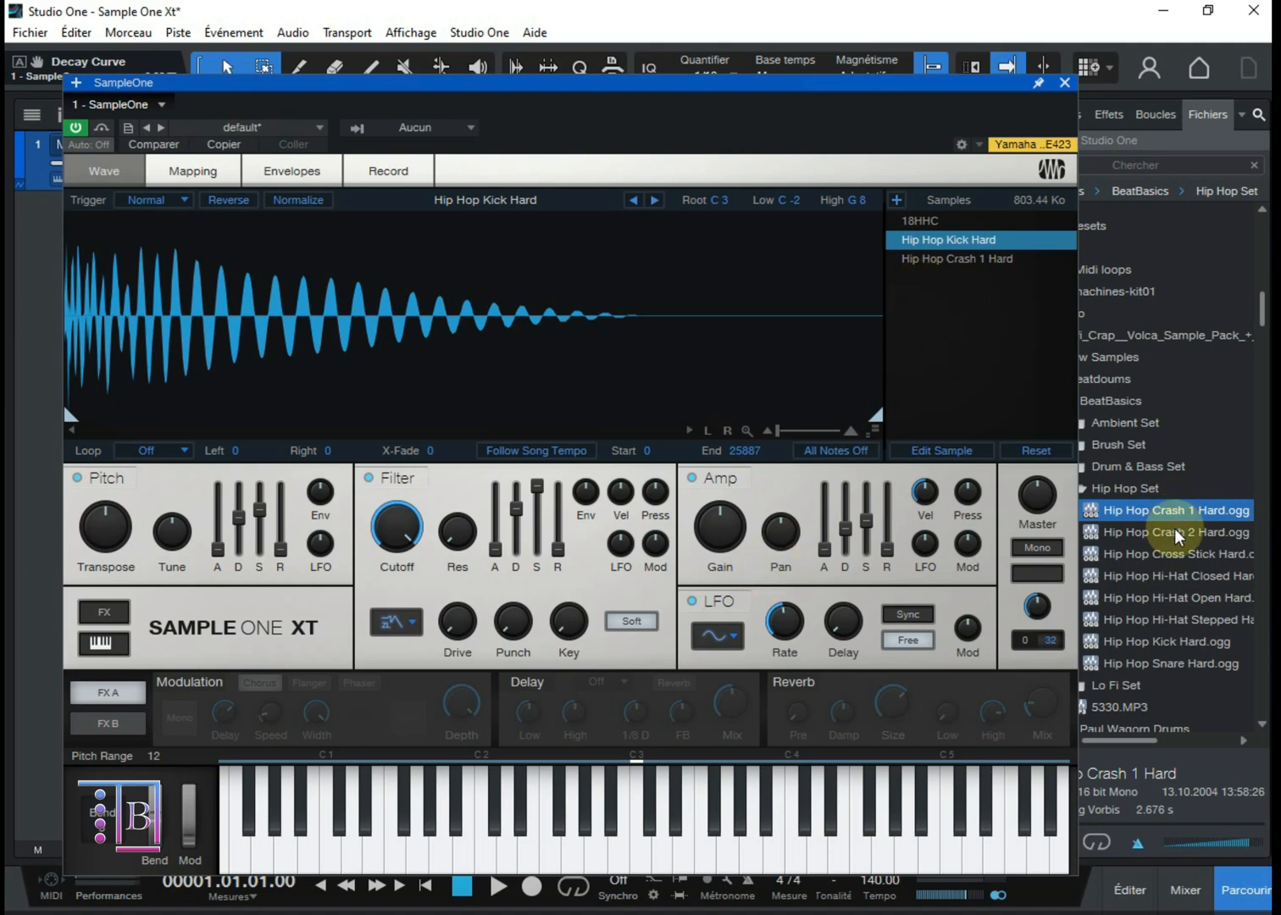
Step: Add the three hi-hats, kick and snare from the Hip Hop Set to the sample list, each on its own key, and audition several keys
drag(1176, 673, 944, 337)
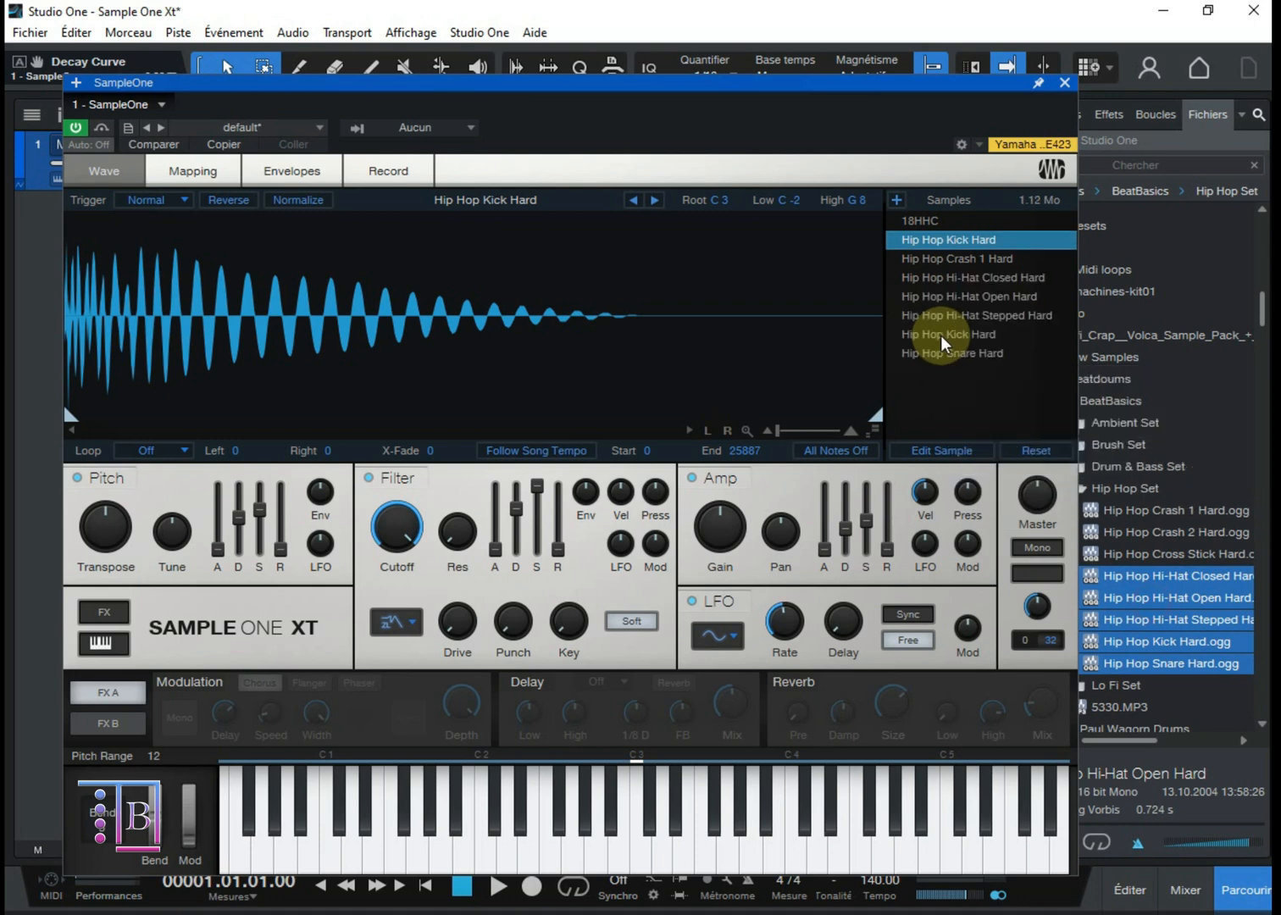
click(950, 280)
click(952, 315)
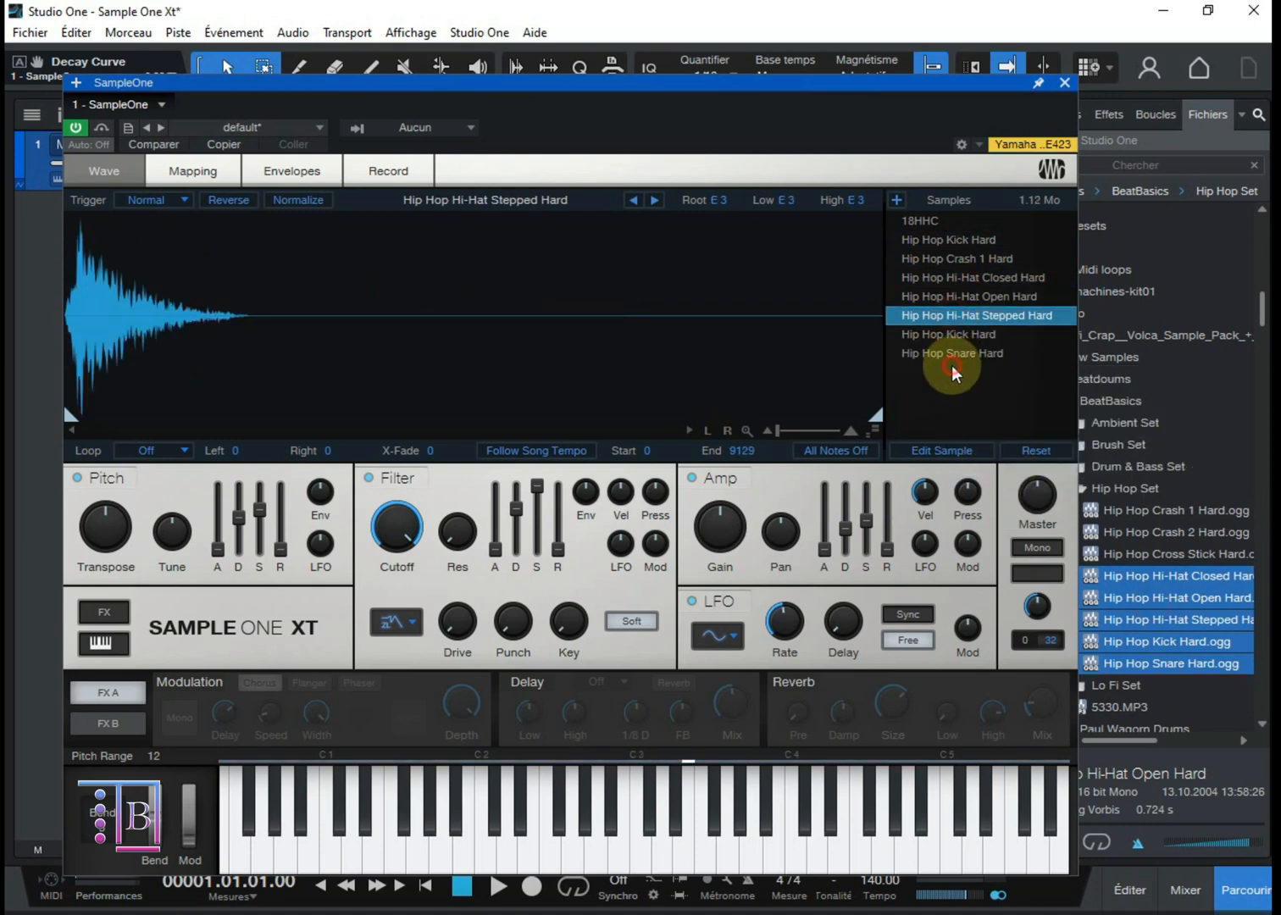
click(400, 782)
click(649, 842)
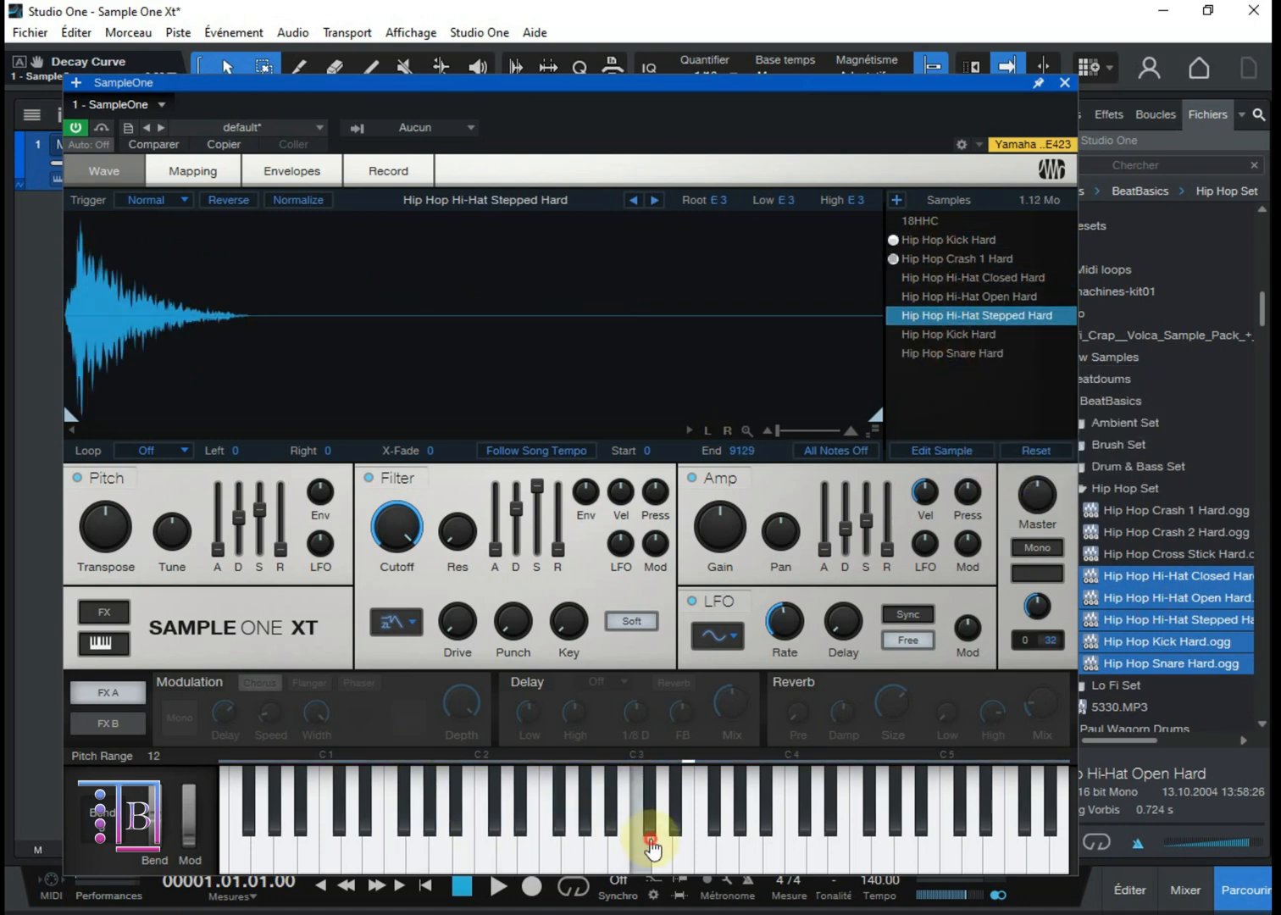
click(680, 849)
click(611, 852)
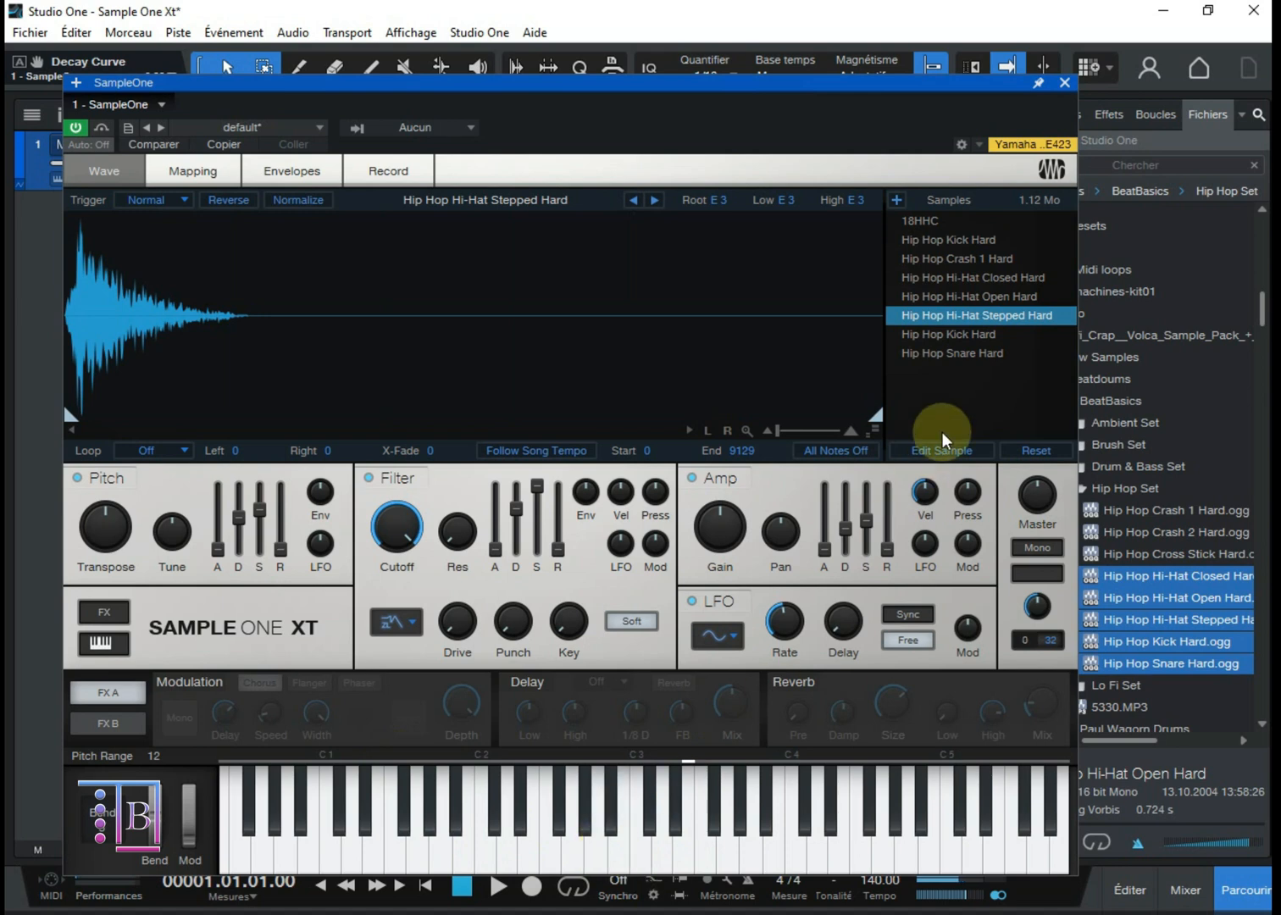
Step: Compare the root, low and high keys of the closed and open hi-hats, the first Hip Hop Kick Hard and 18HHC
click(937, 276)
click(942, 302)
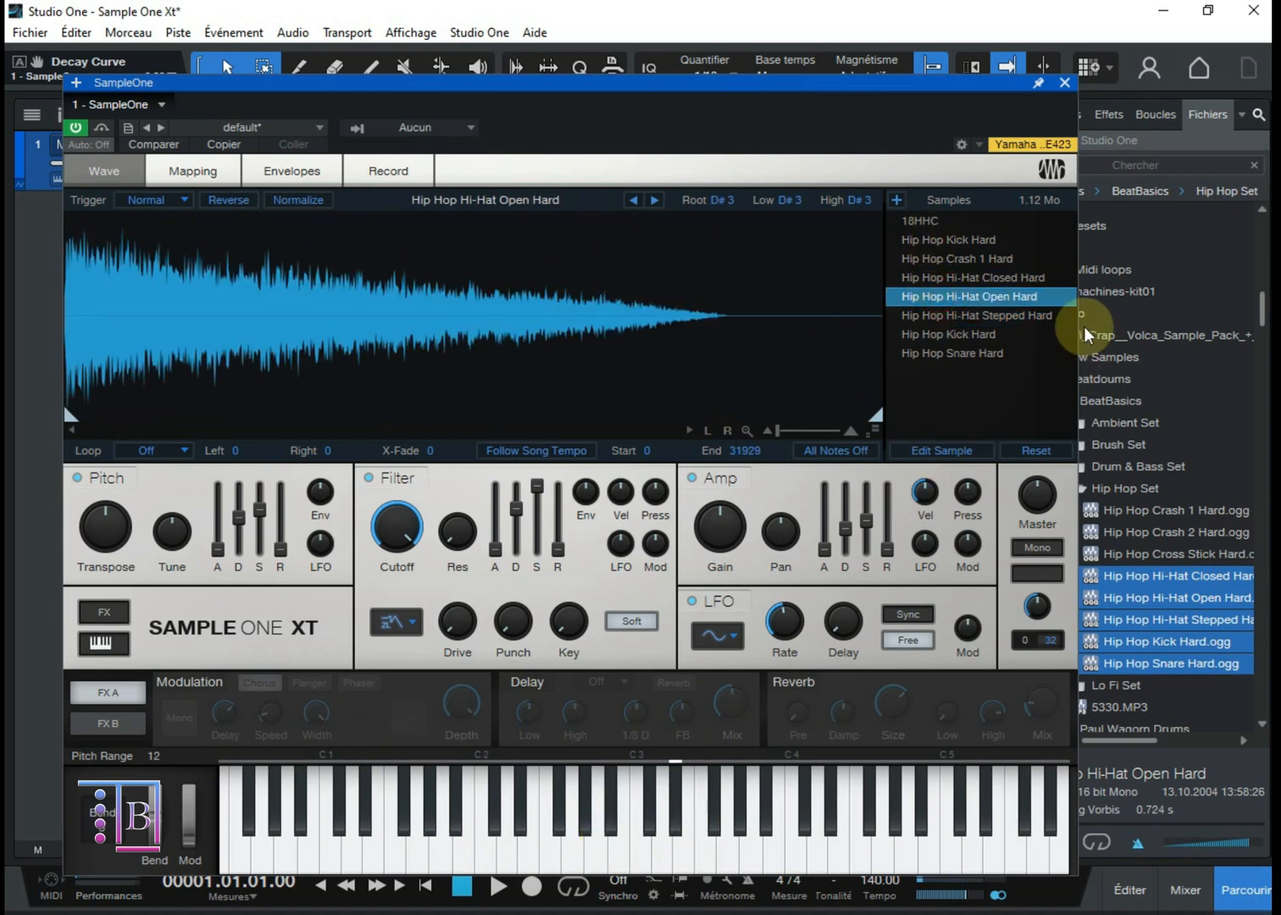
click(943, 222)
click(943, 239)
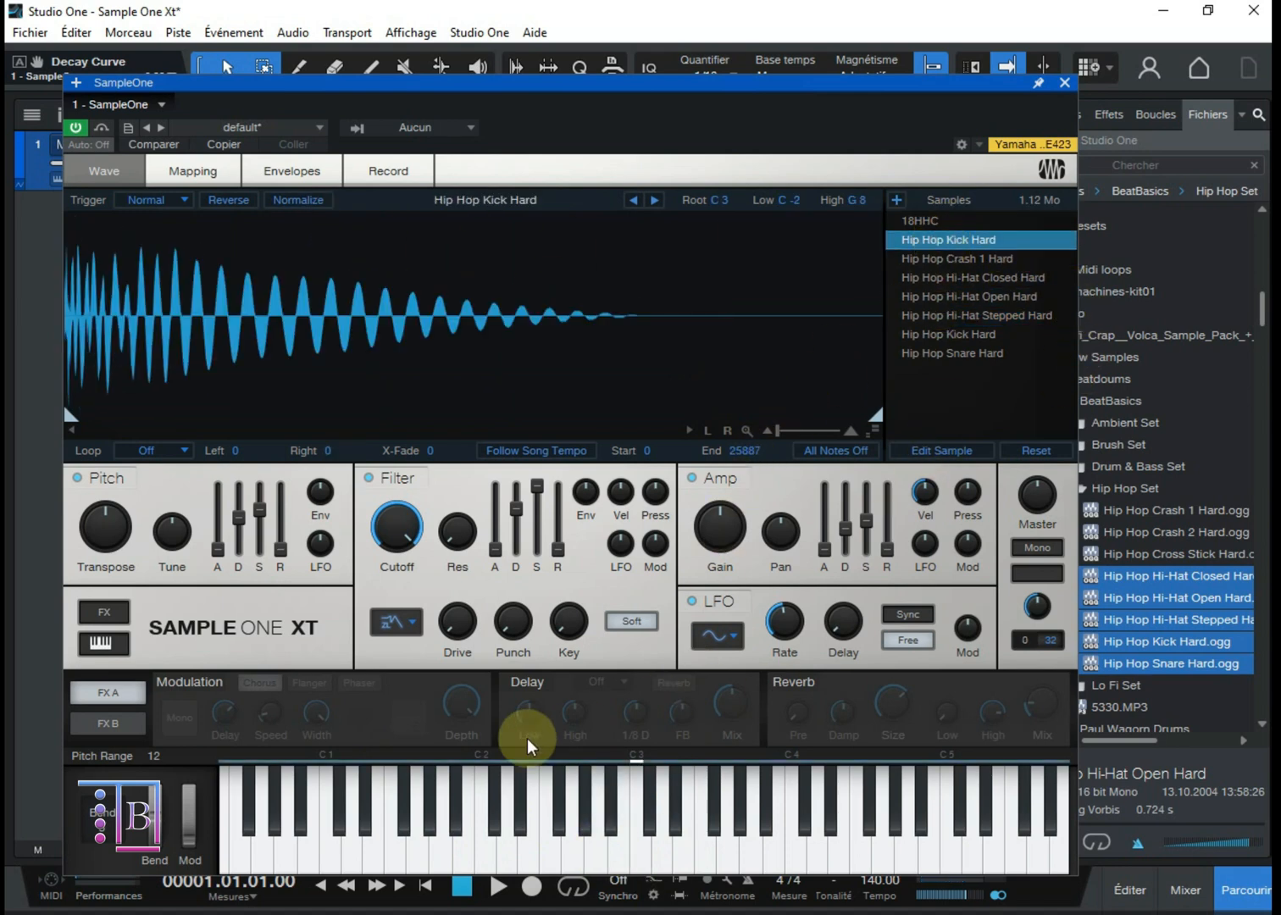
click(569, 784)
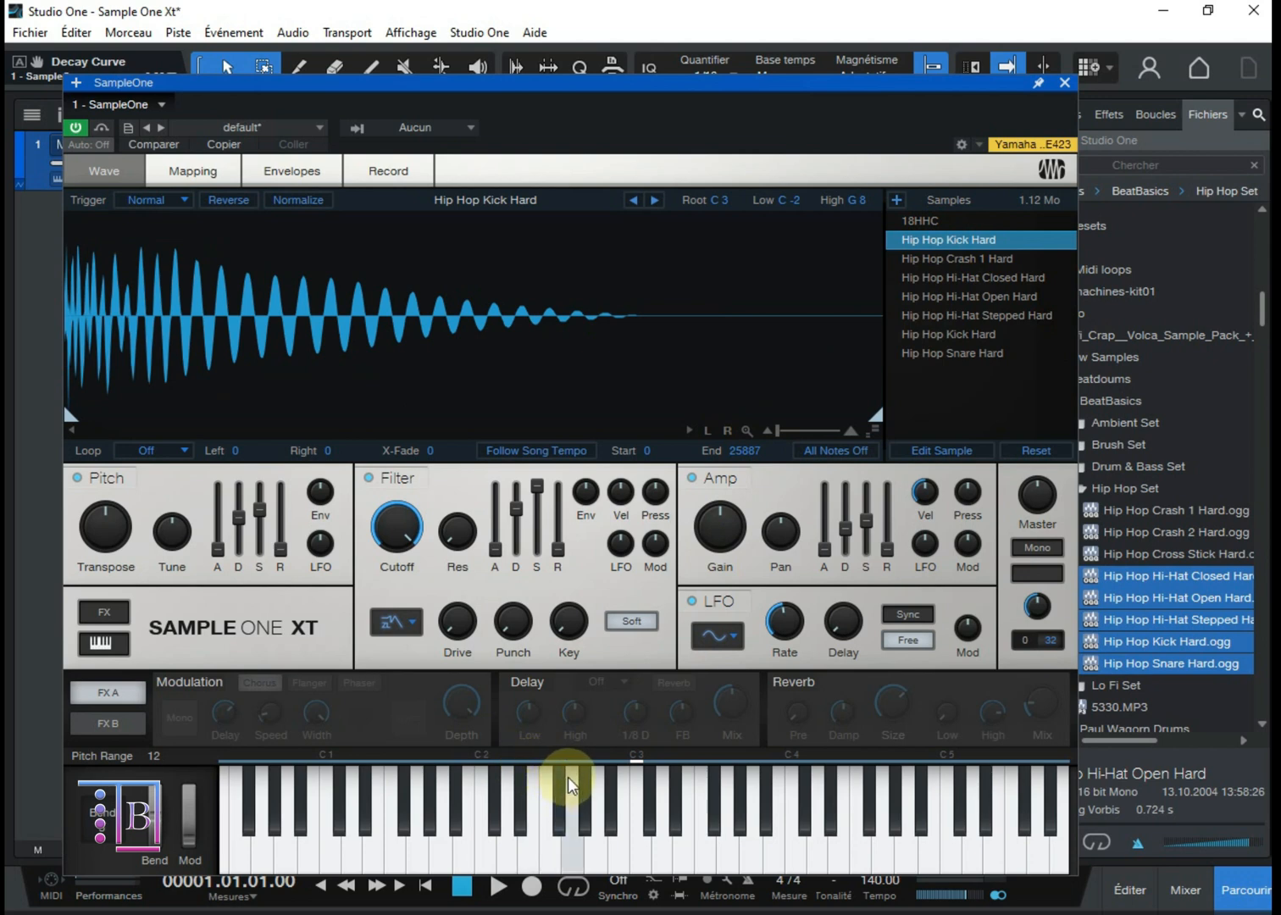
click(936, 221)
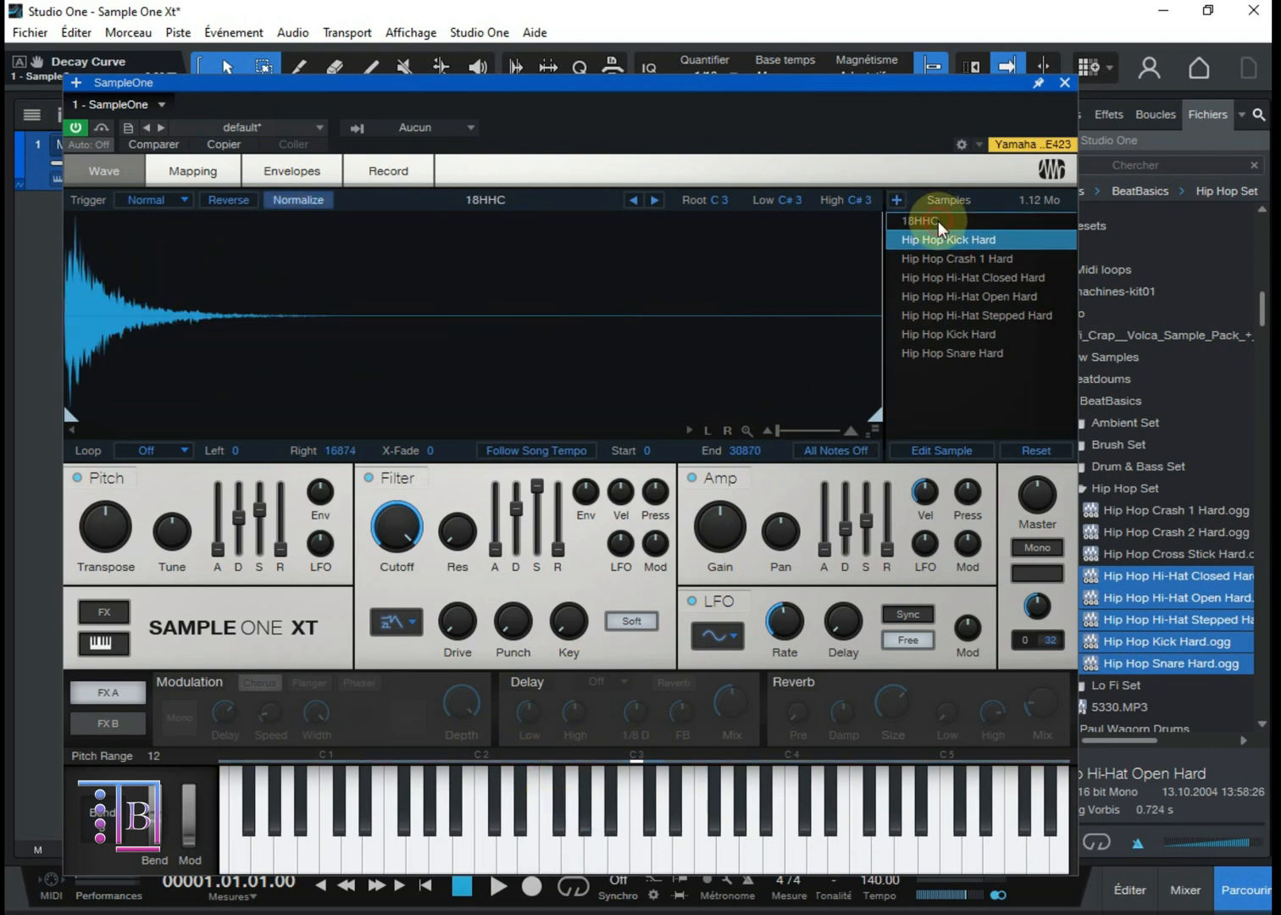
Step: Play C3 and several keys above it to compare which loaded samples sound on each key
click(641, 857)
click(642, 858)
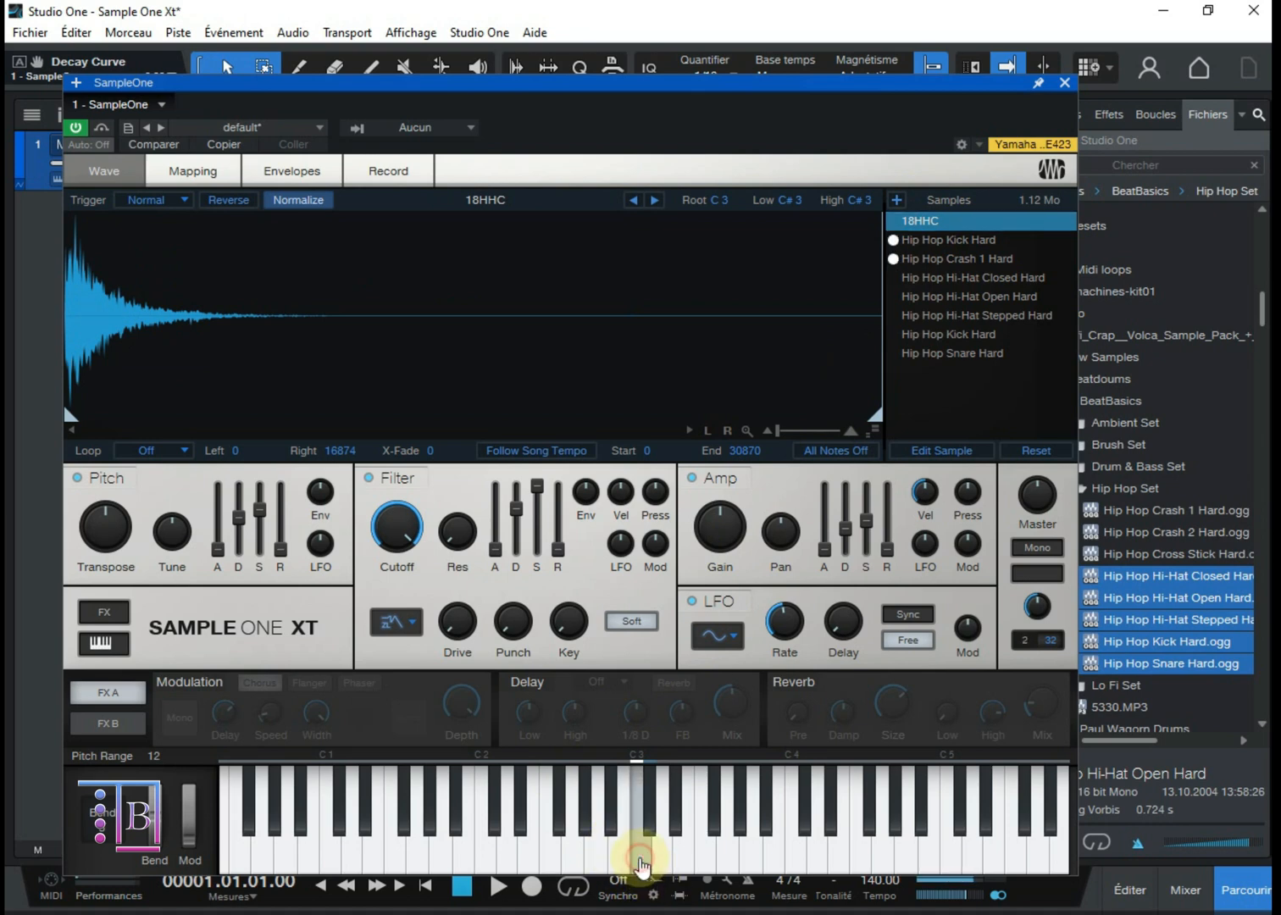
click(663, 857)
click(699, 854)
click(663, 854)
click(774, 849)
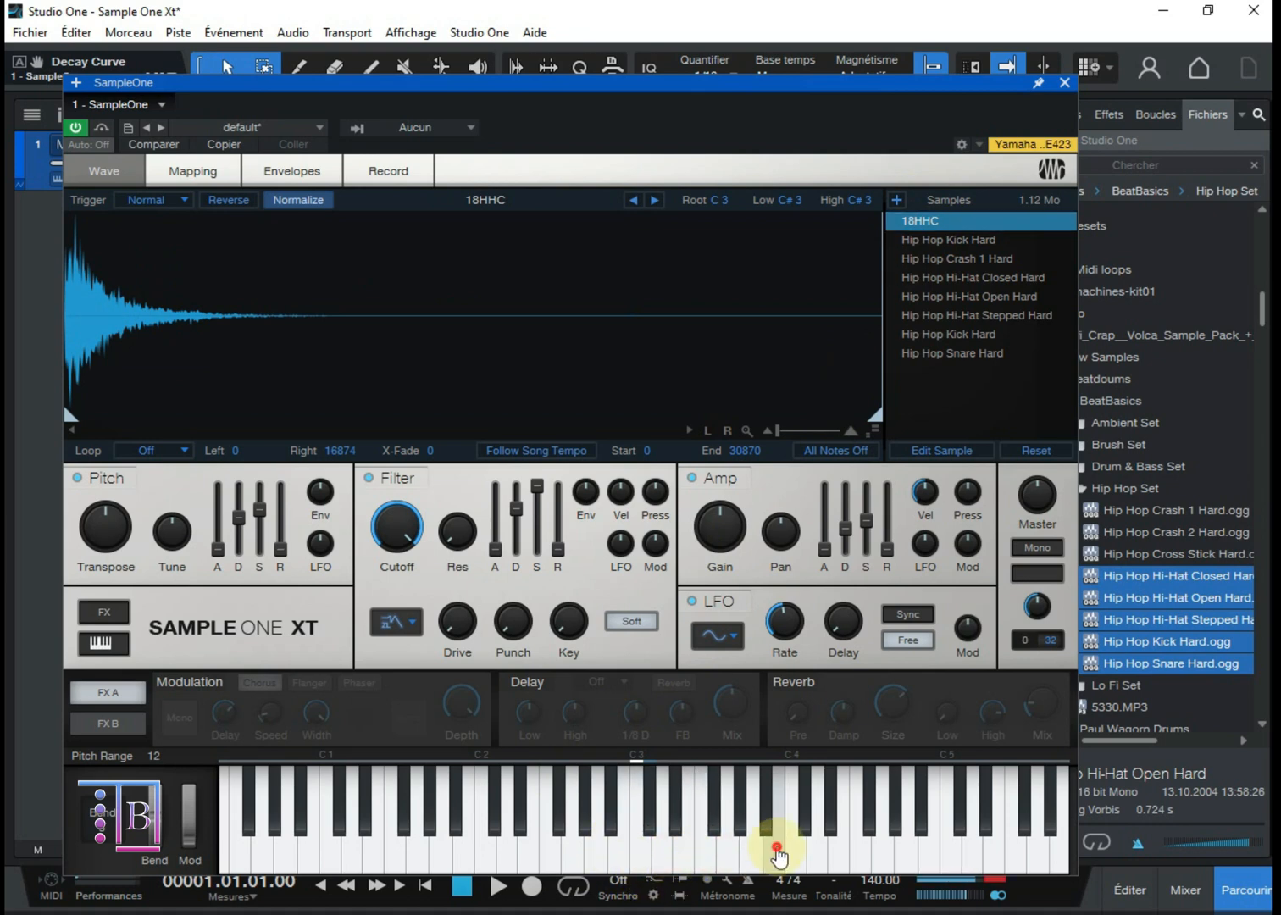
click(640, 858)
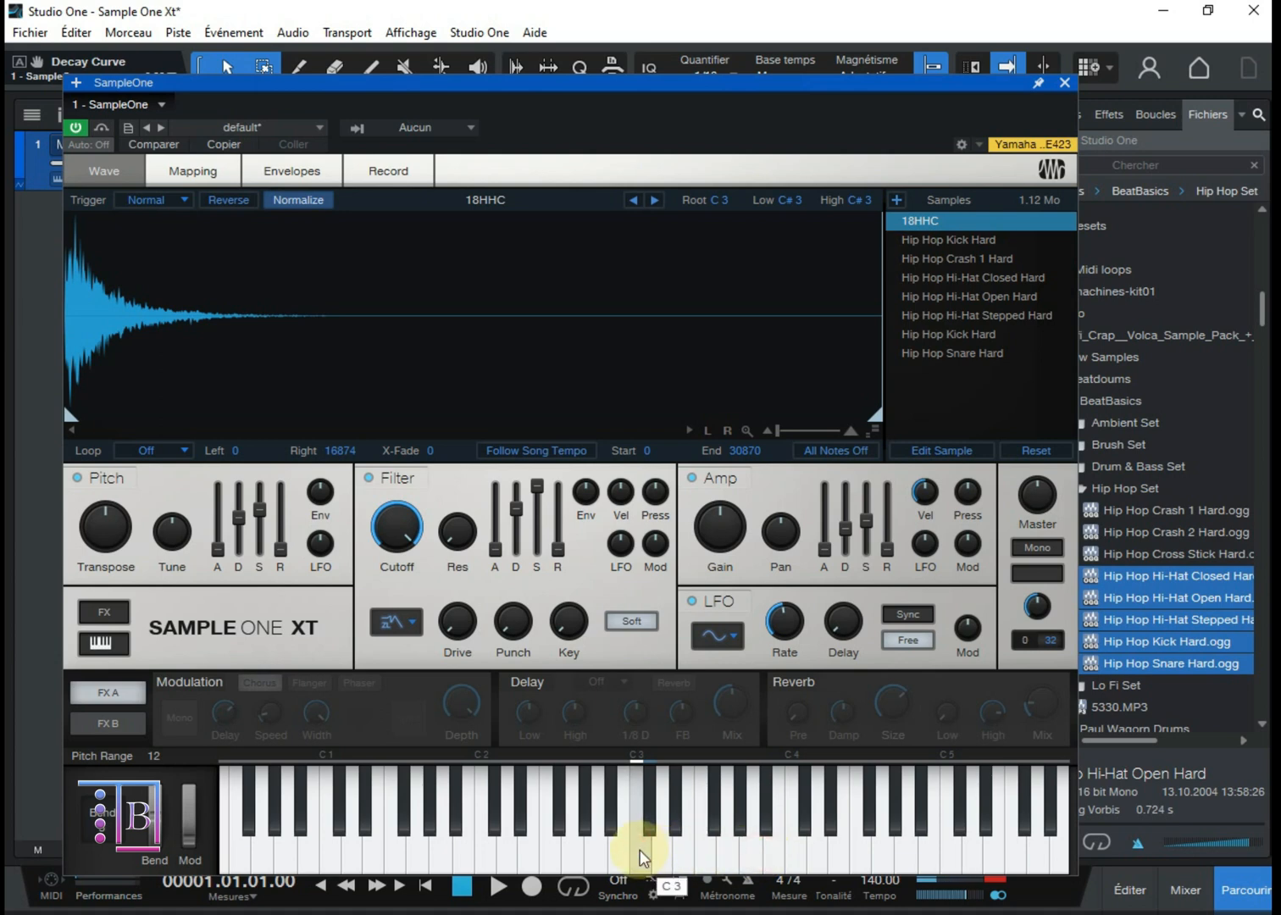
click(640, 854)
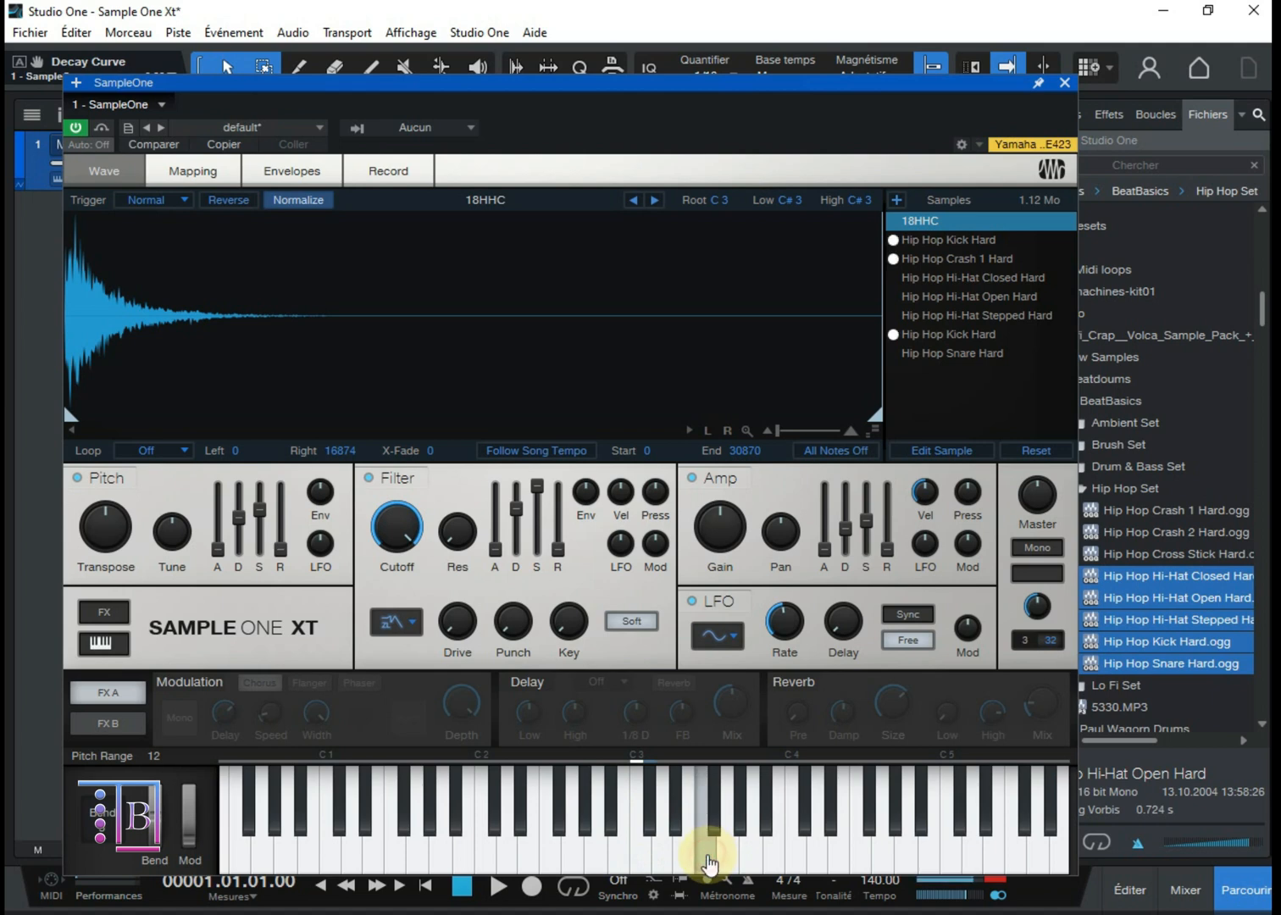
click(731, 855)
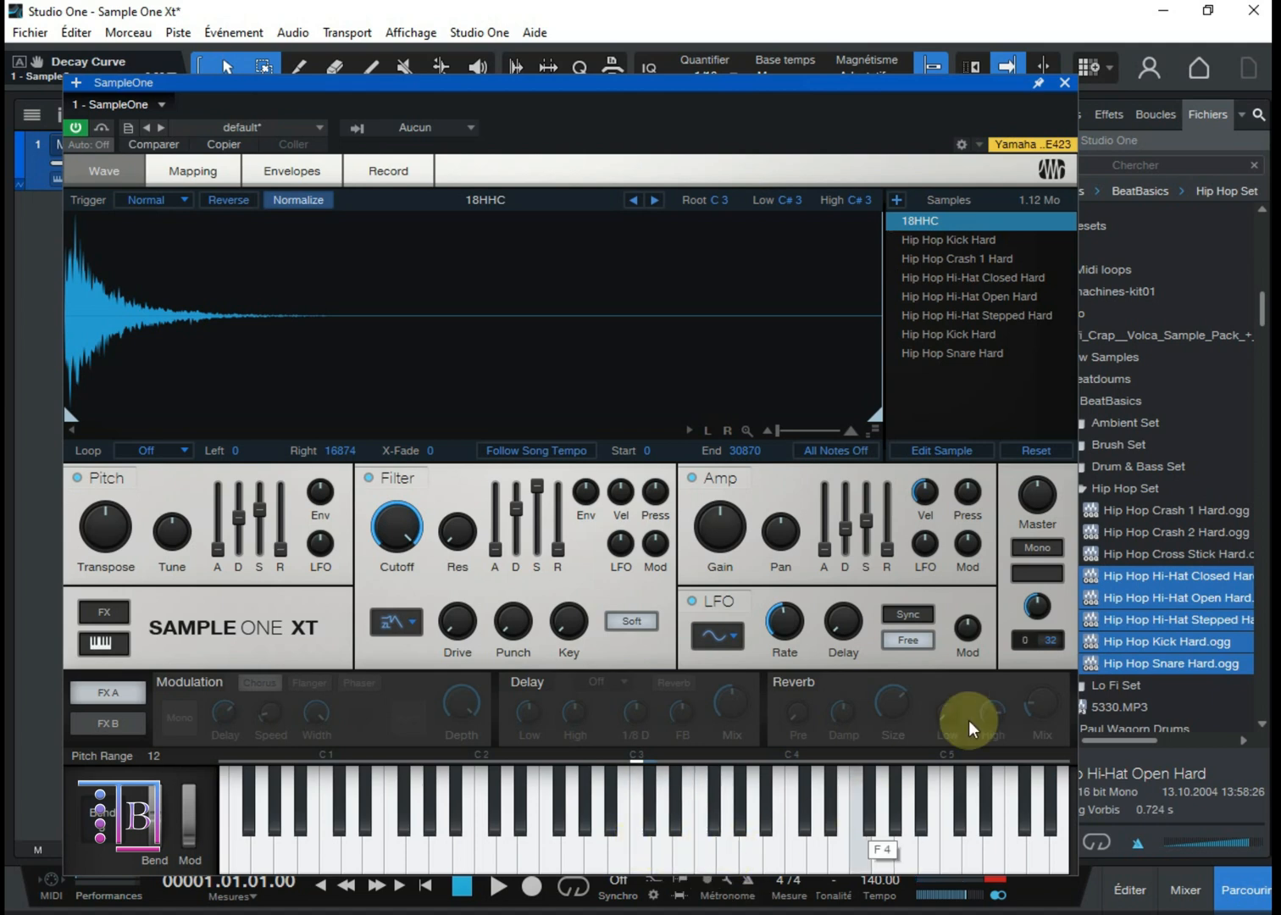
Step: Add Hip Hop Cross Stick Hard.ogg from the Hip Hop Set to the sample list while Hip Hop Crash 1 Hard is selected
click(1127, 555)
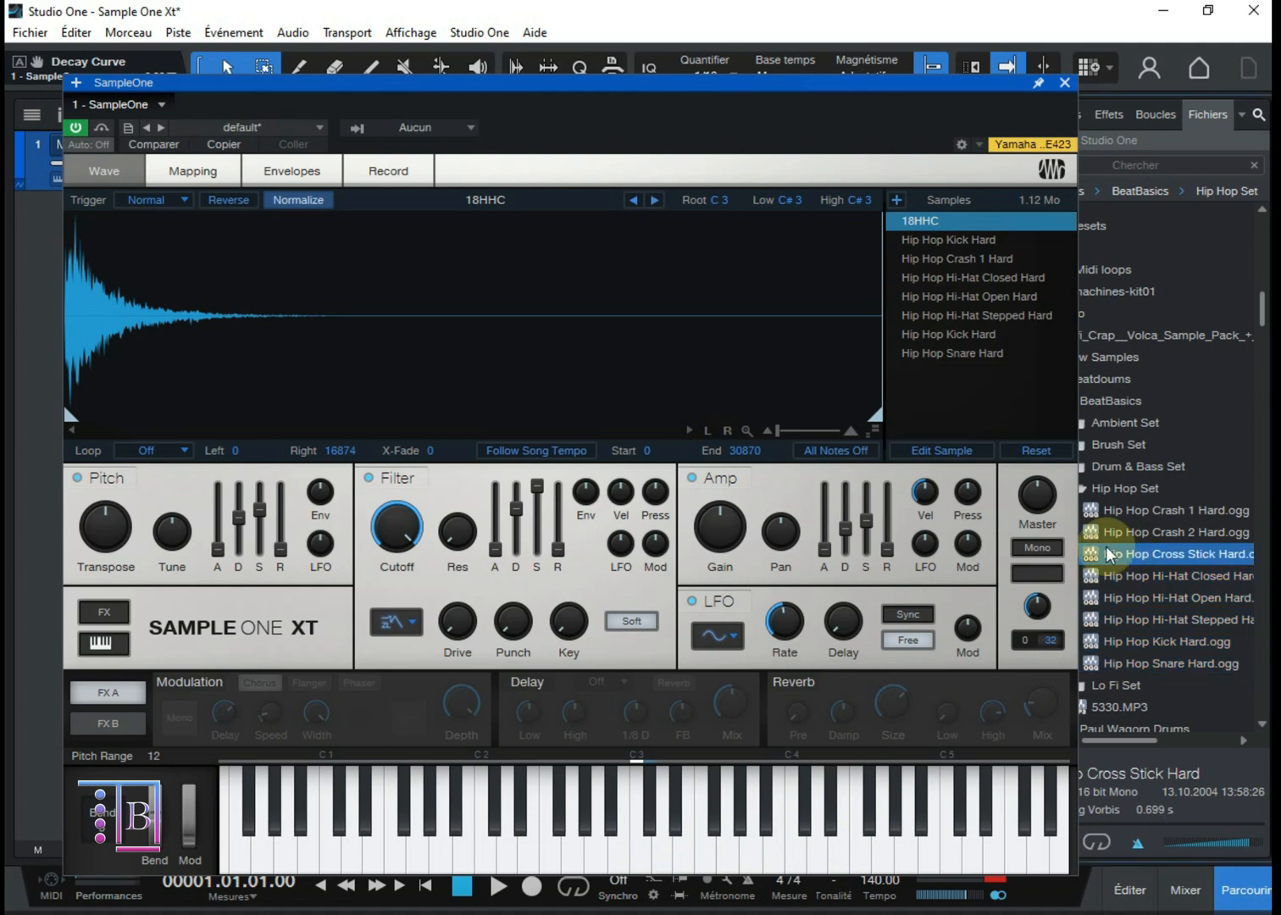
click(983, 259)
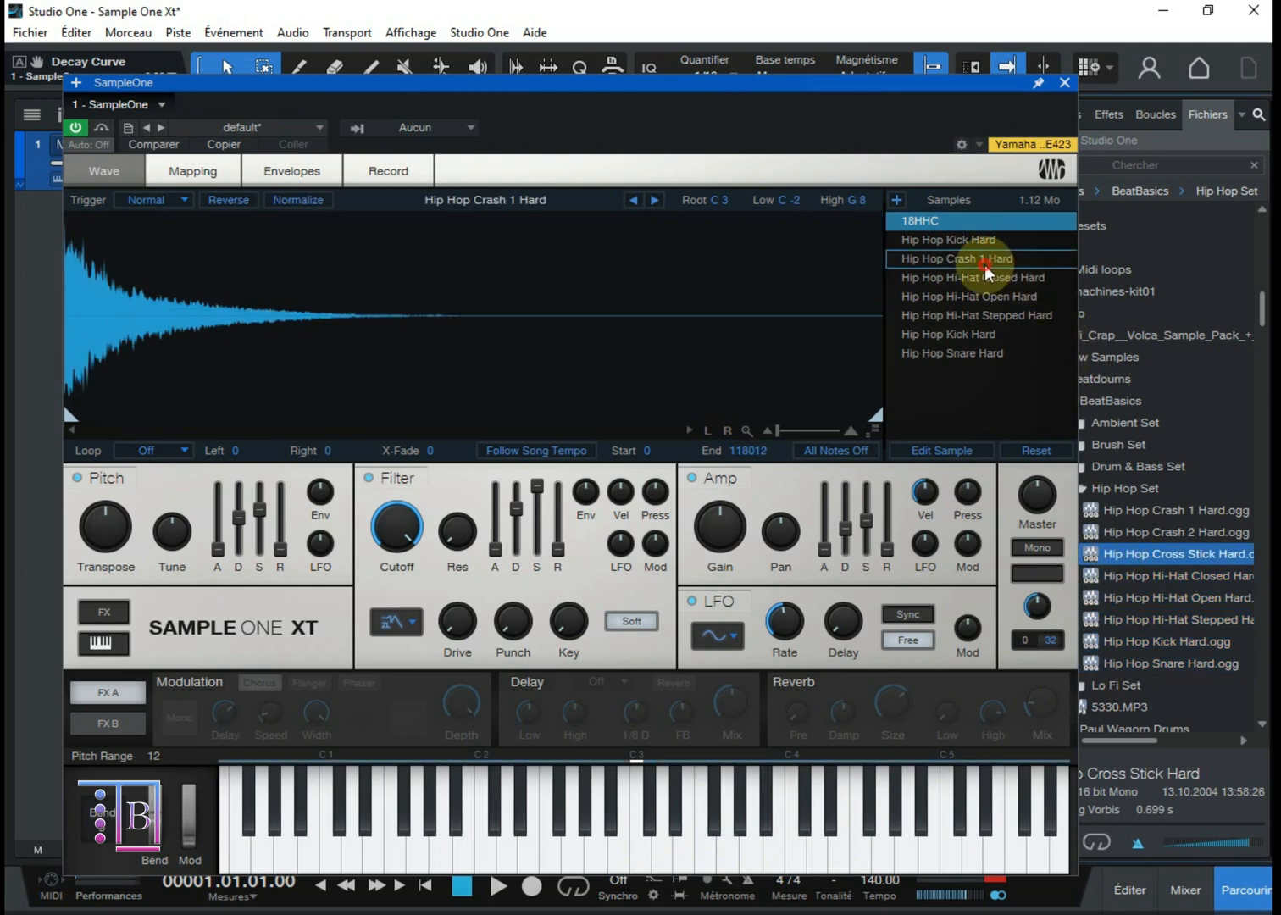
right_click(981, 271)
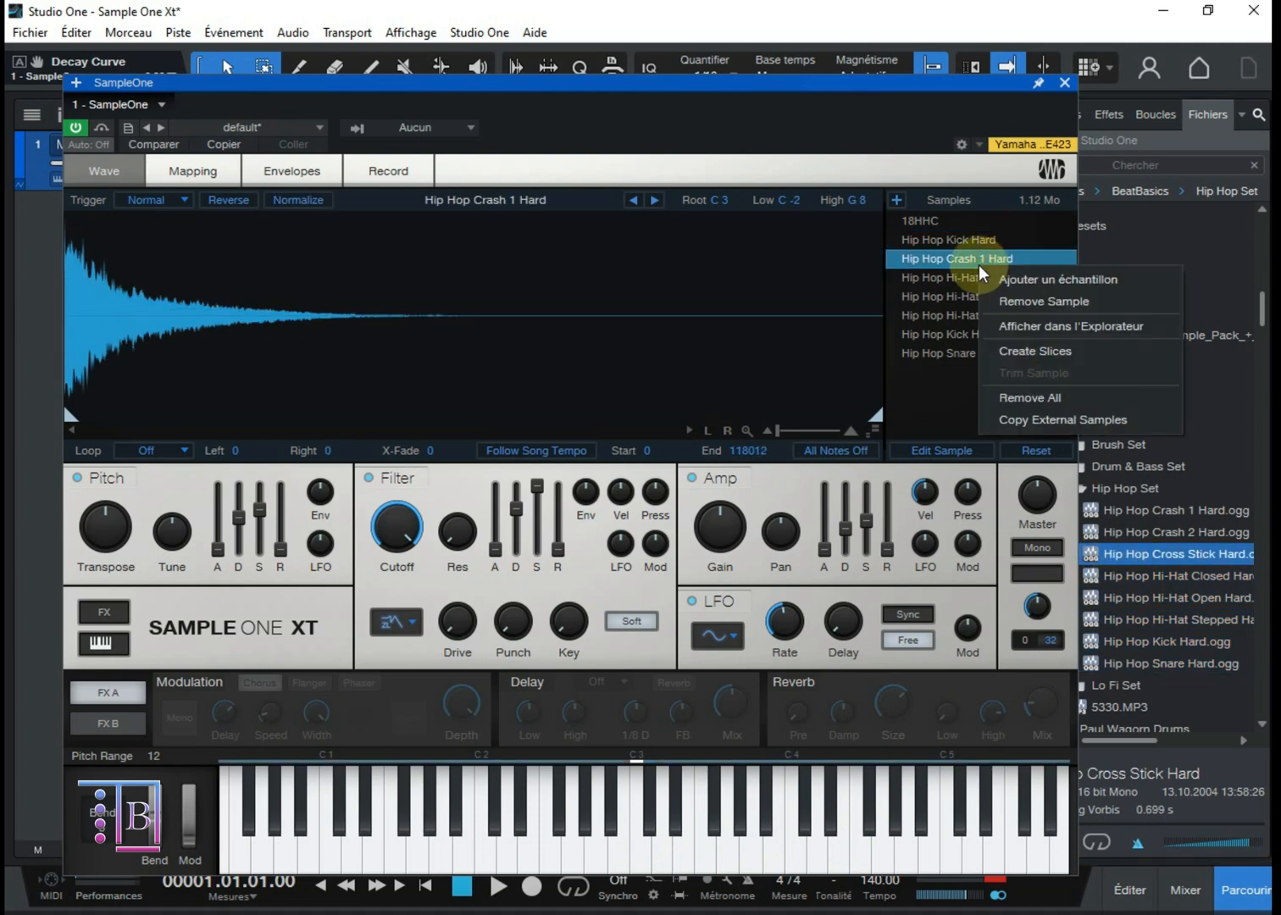
click(956, 373)
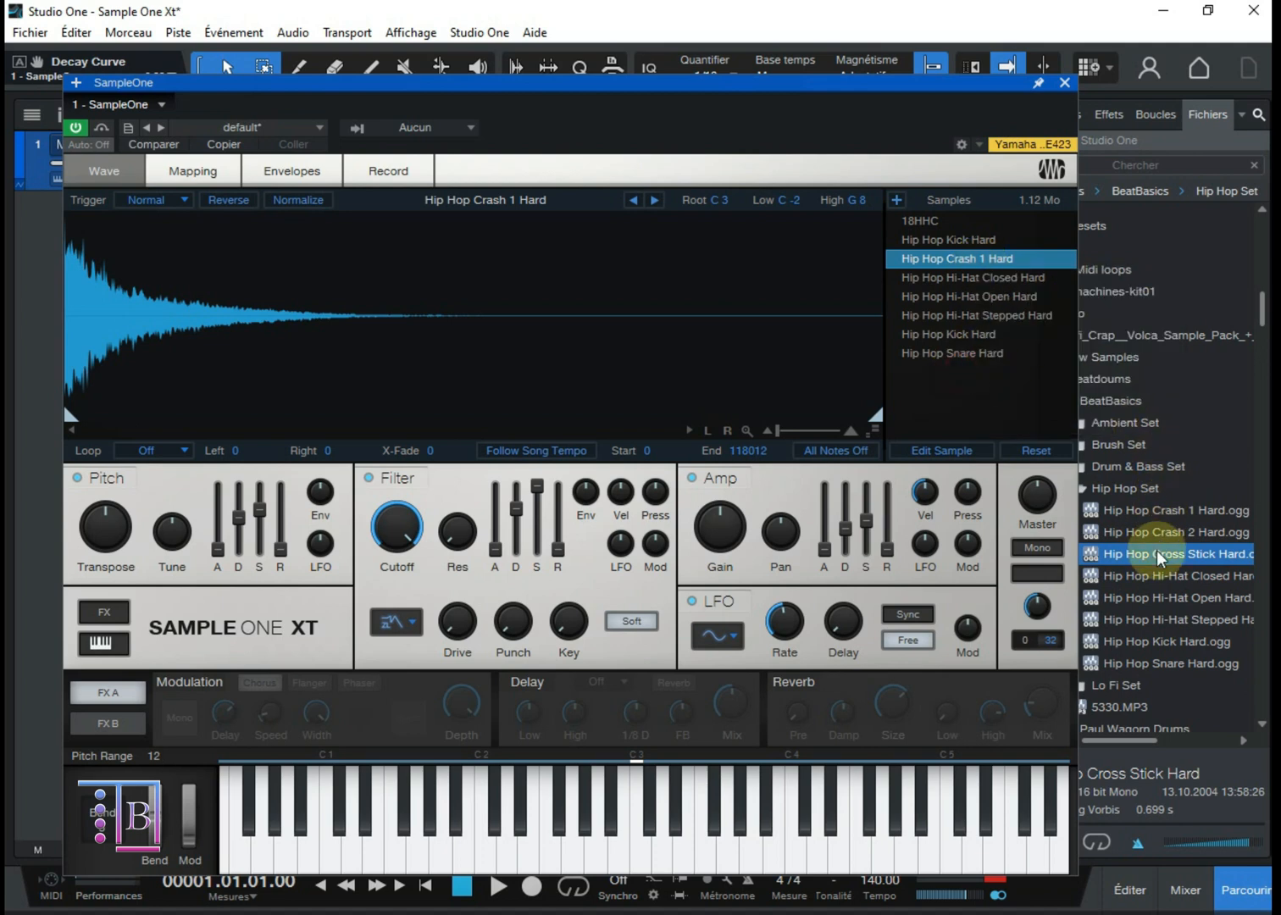
drag(1161, 560, 977, 262)
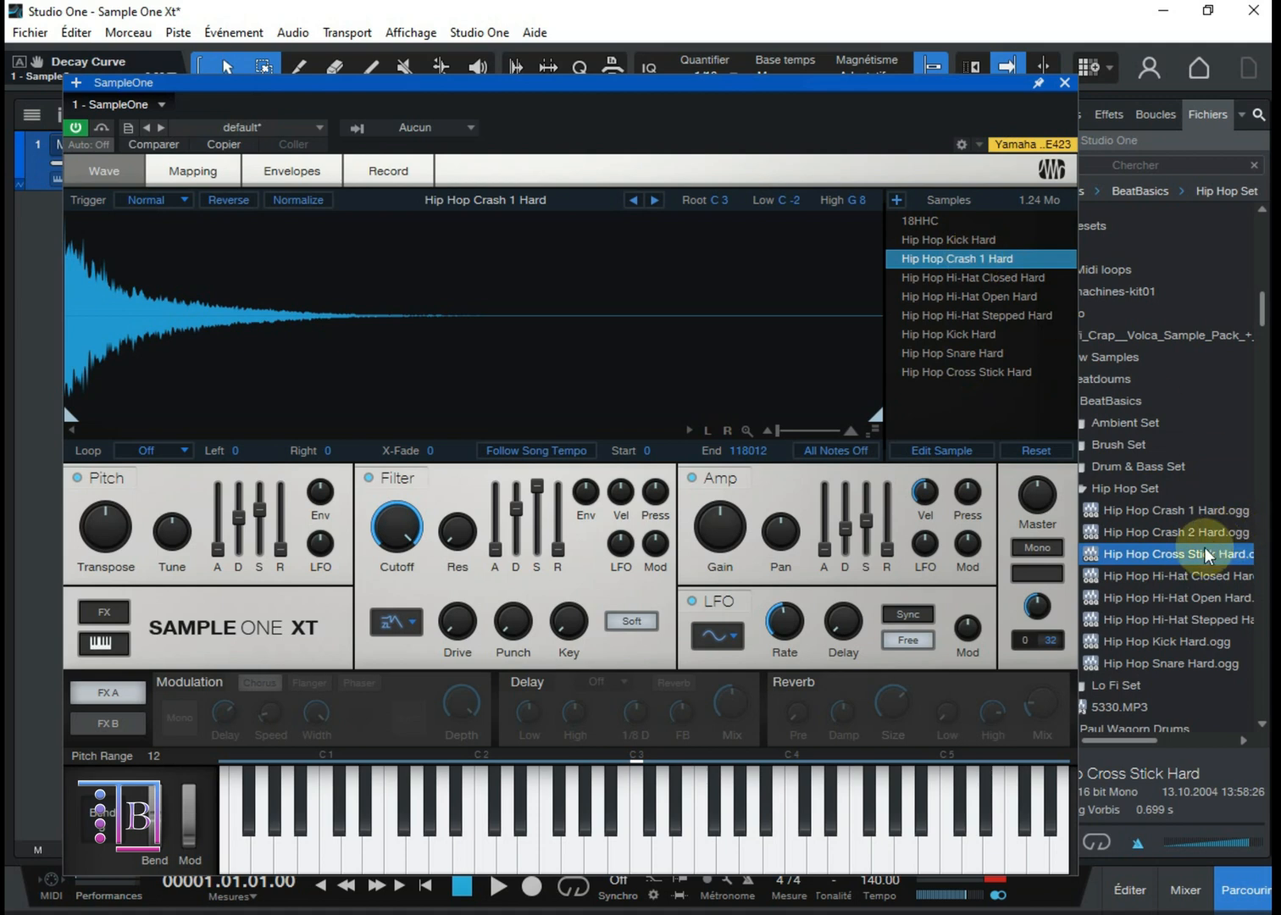
Step: Replace the selected Hip Hop Crash 1 Hard sample with Hip Hop Cross Stick Hard.ogg and audition it on C3
drag(1178, 558, 286, 376)
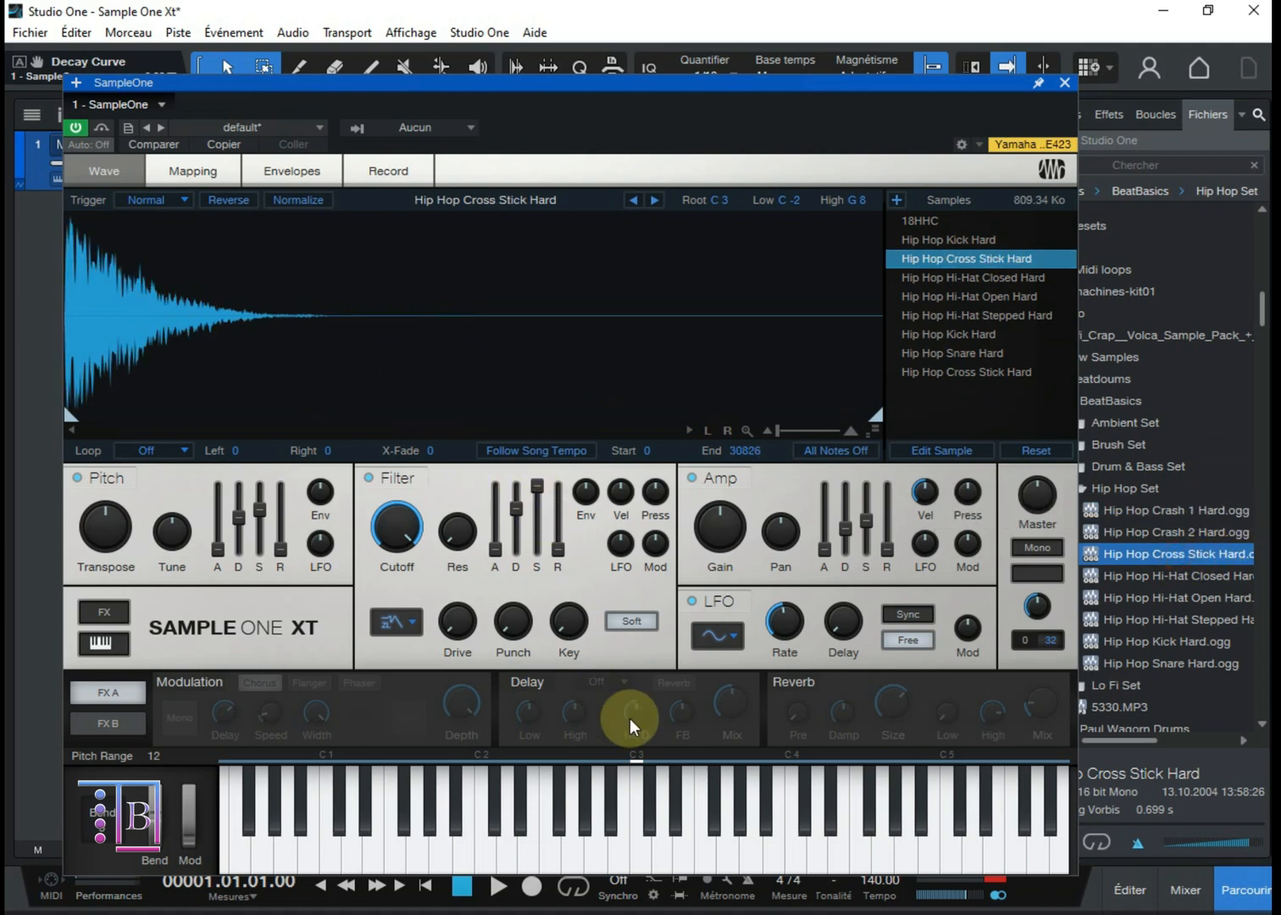
click(641, 854)
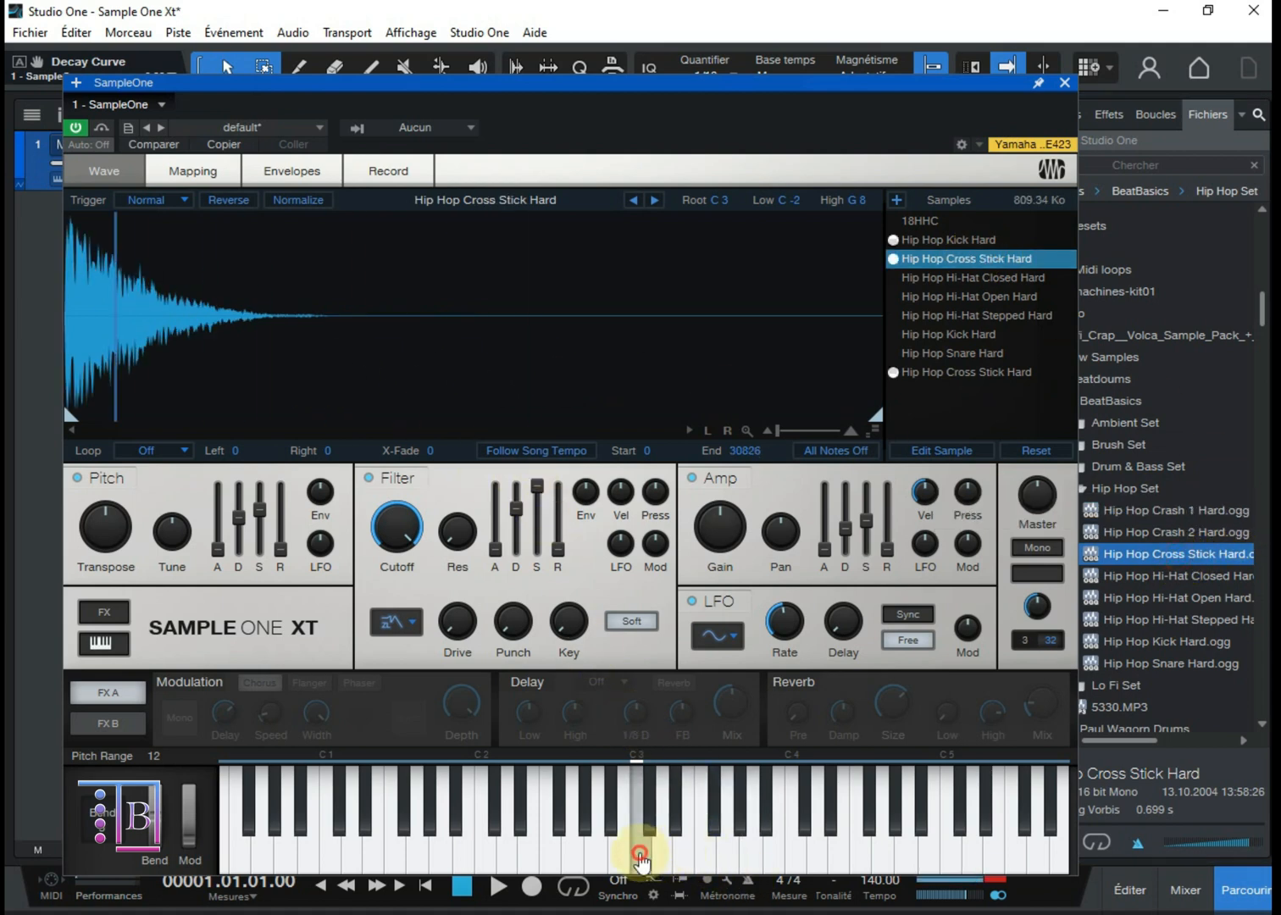
click(640, 854)
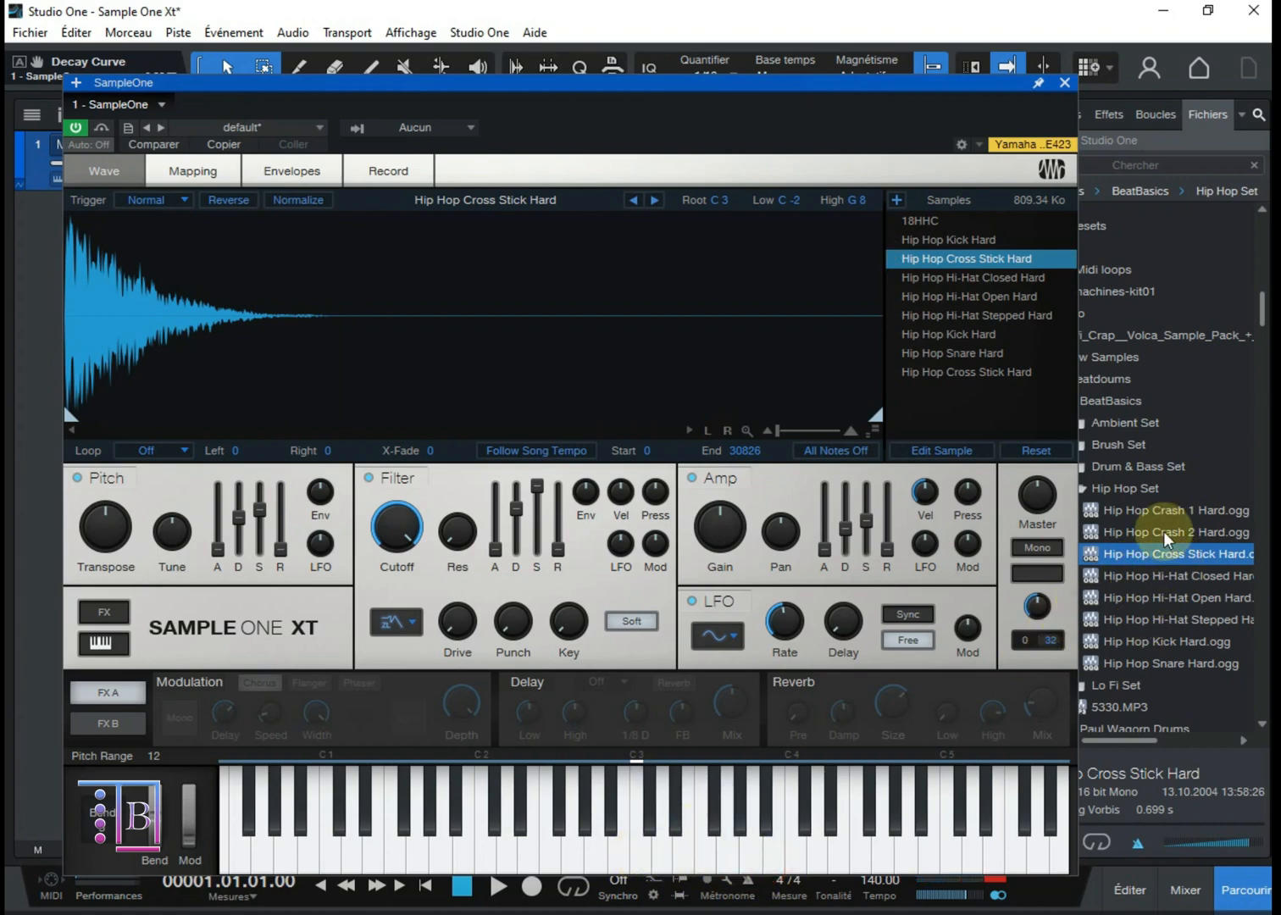
Step: Replace the selected cross stick sample with Hip Hop Crash 2 Hard.ogg and look at its sample management options
drag(1165, 533, 708, 273)
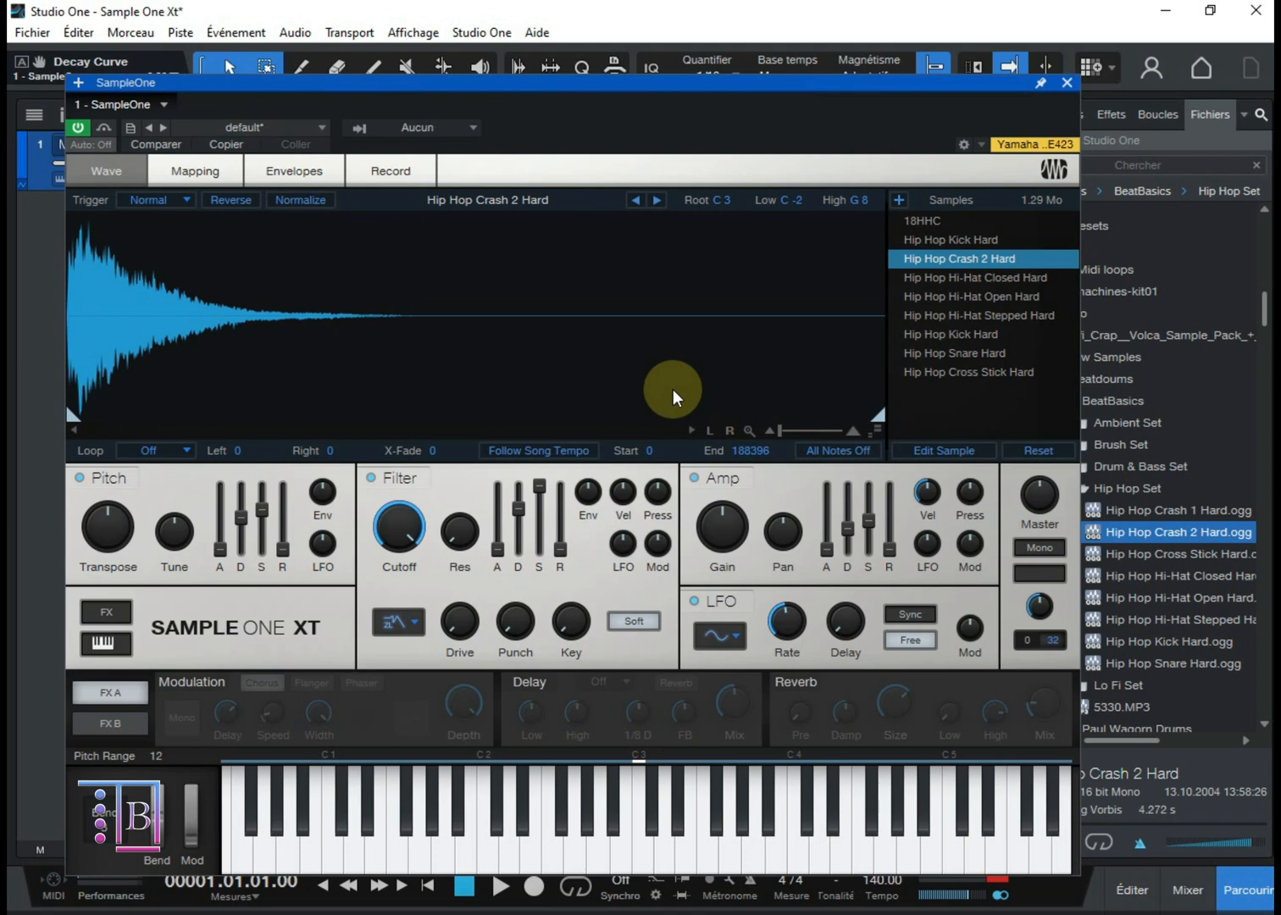
right_click(921, 266)
click(802, 136)
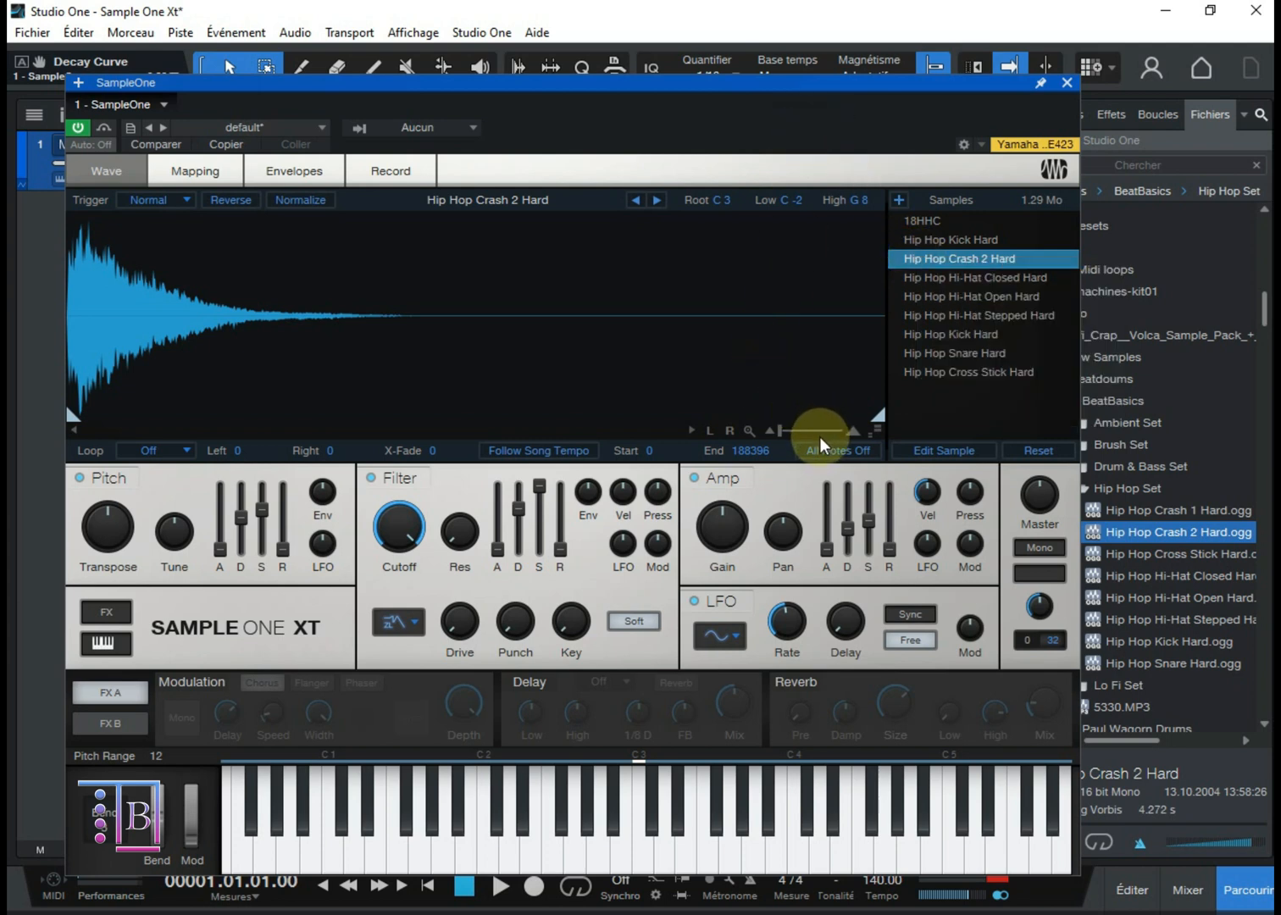
click(924, 449)
click(927, 453)
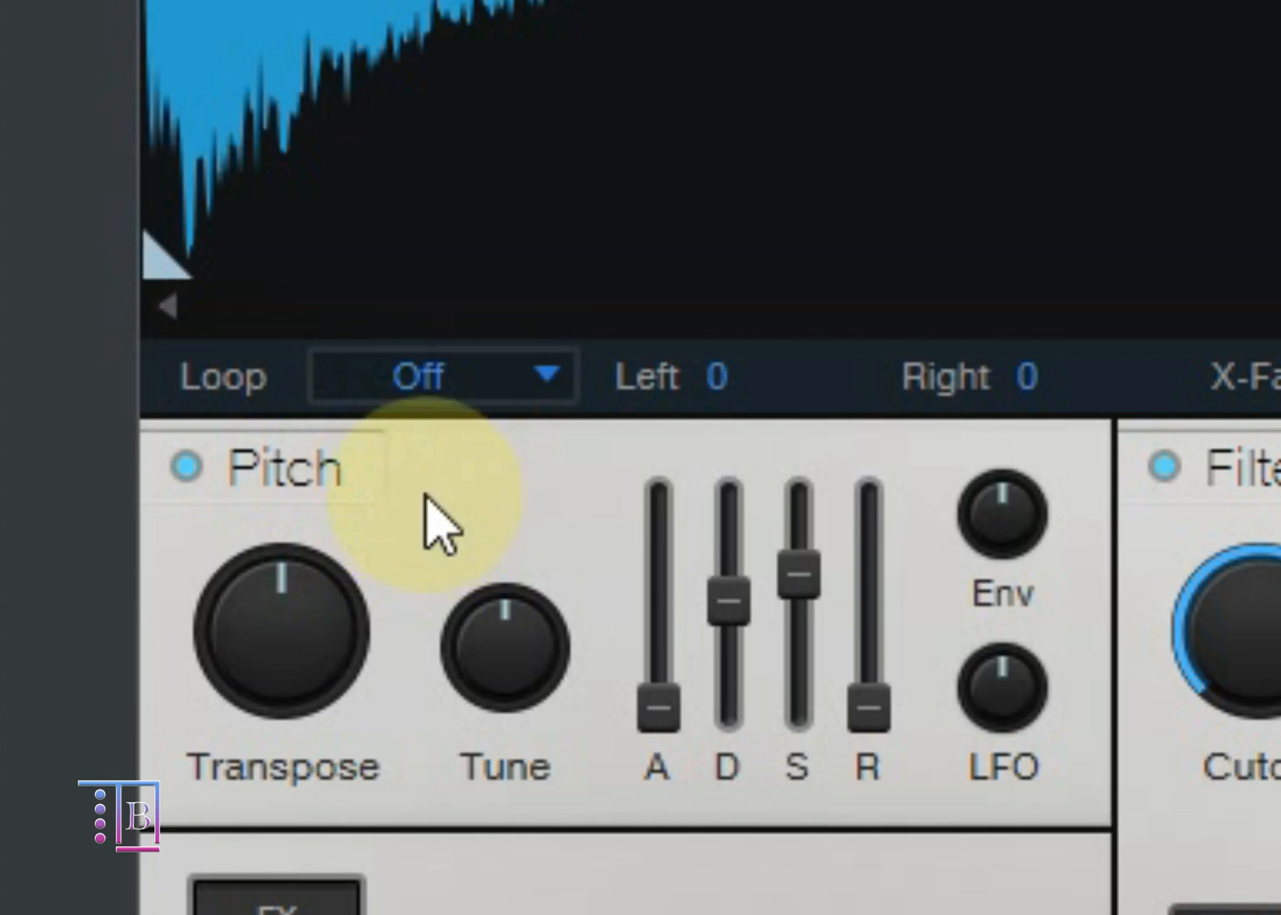
Step: Toggle the Pitch section off and back on to demonstrate its bypass
click(281, 624)
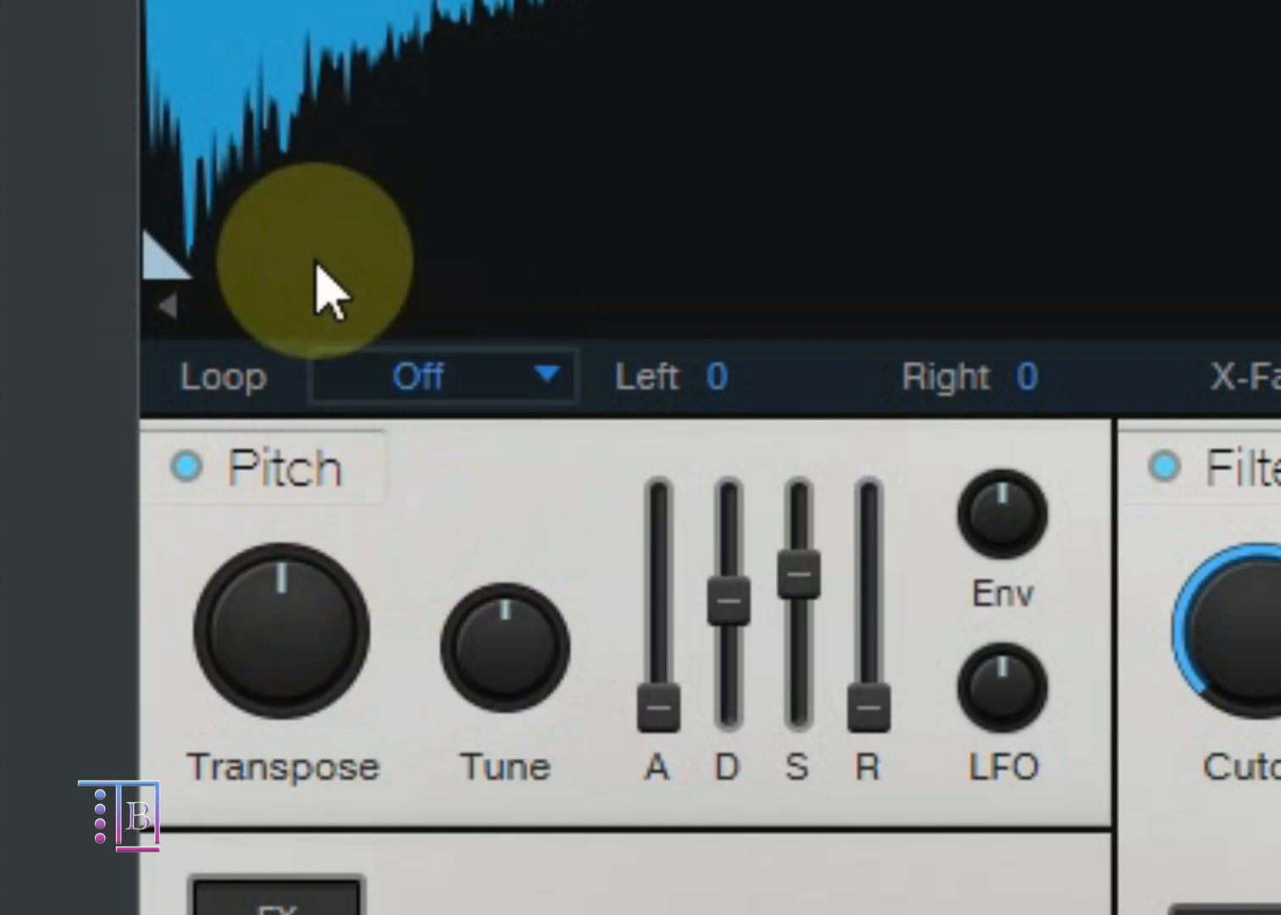
click(183, 467)
click(181, 469)
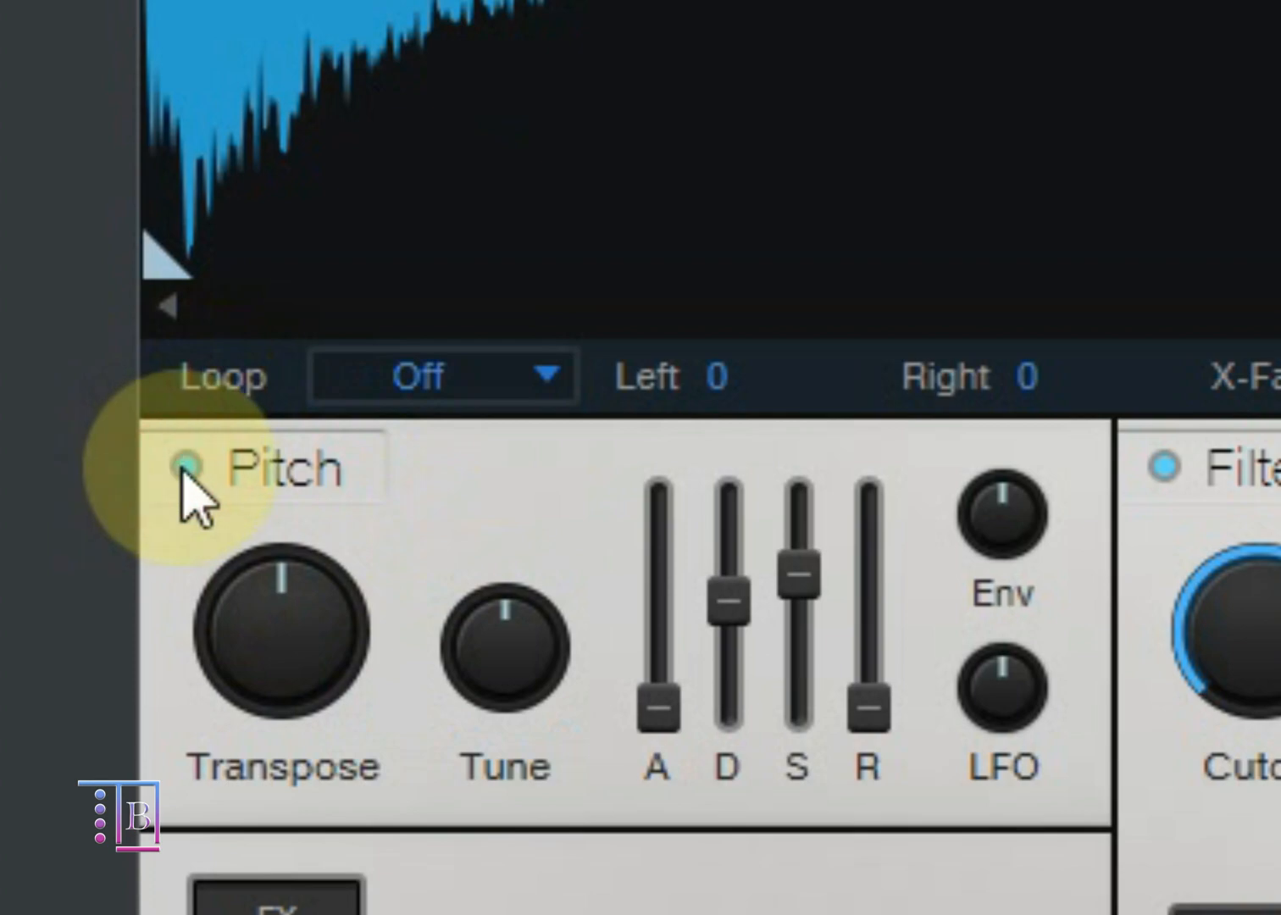
click(182, 468)
click(181, 468)
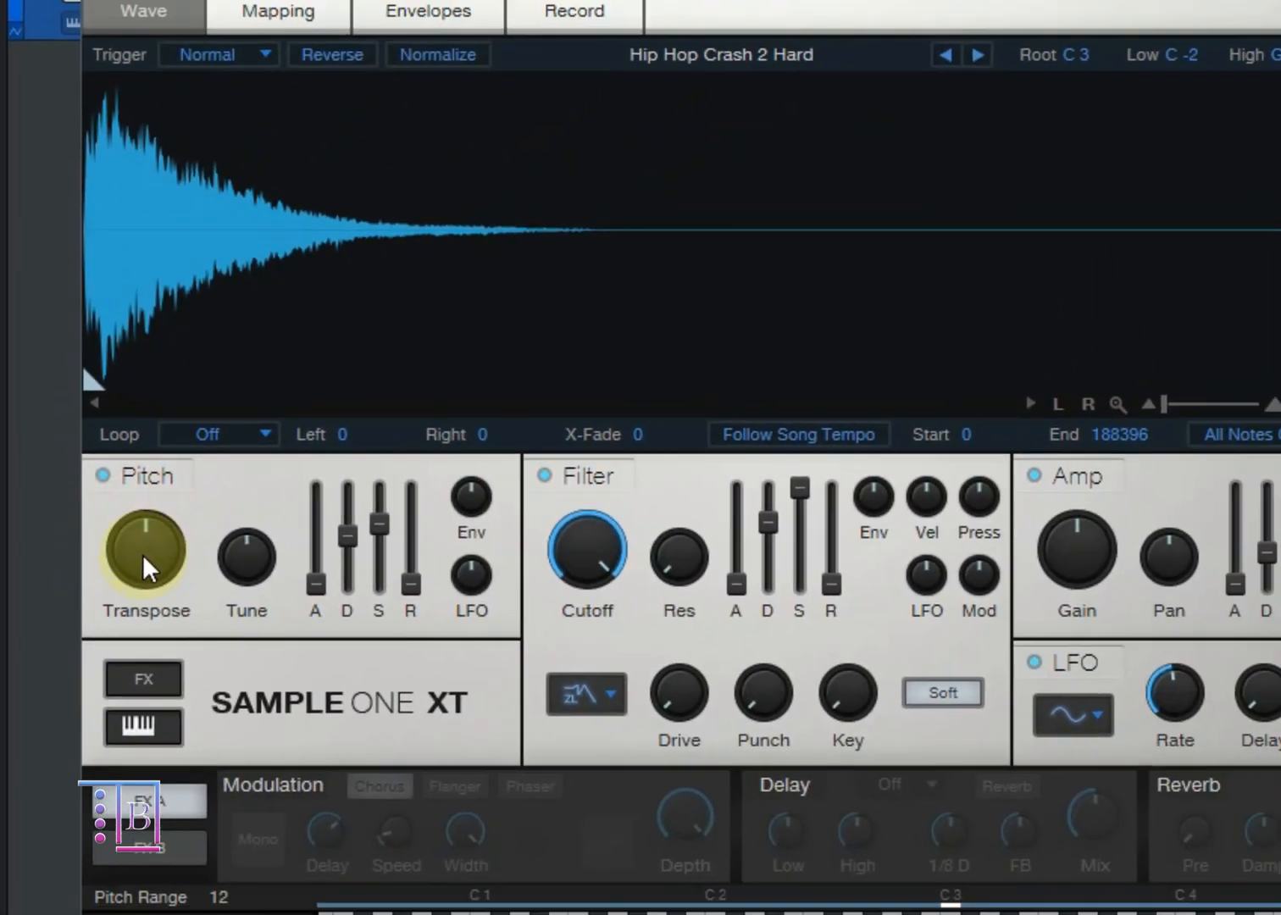
Step: Try Transpose at 14 and at a lower setting, auditioning C3 after each change, and return it to centre
drag(144, 555, 146, 514)
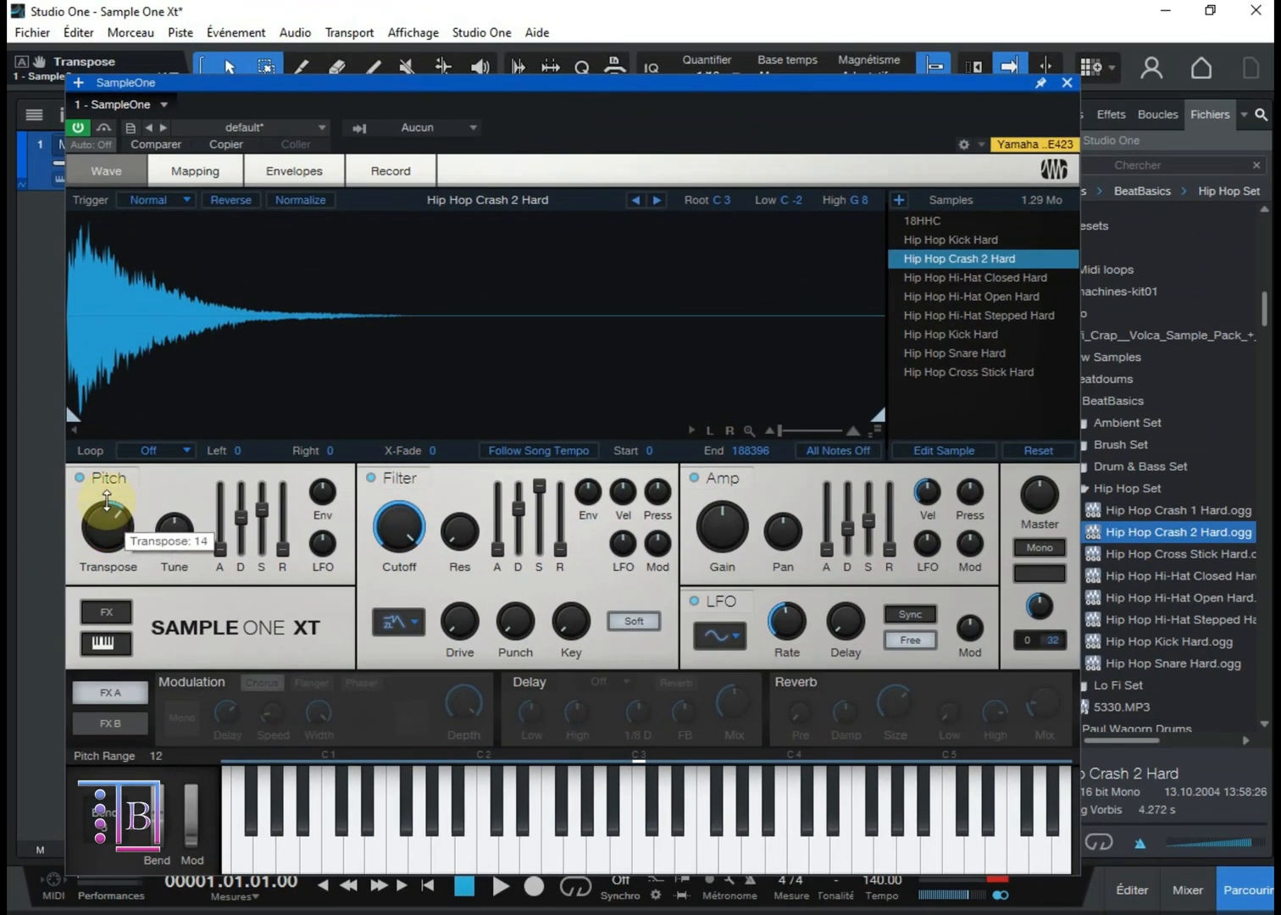
click(642, 837)
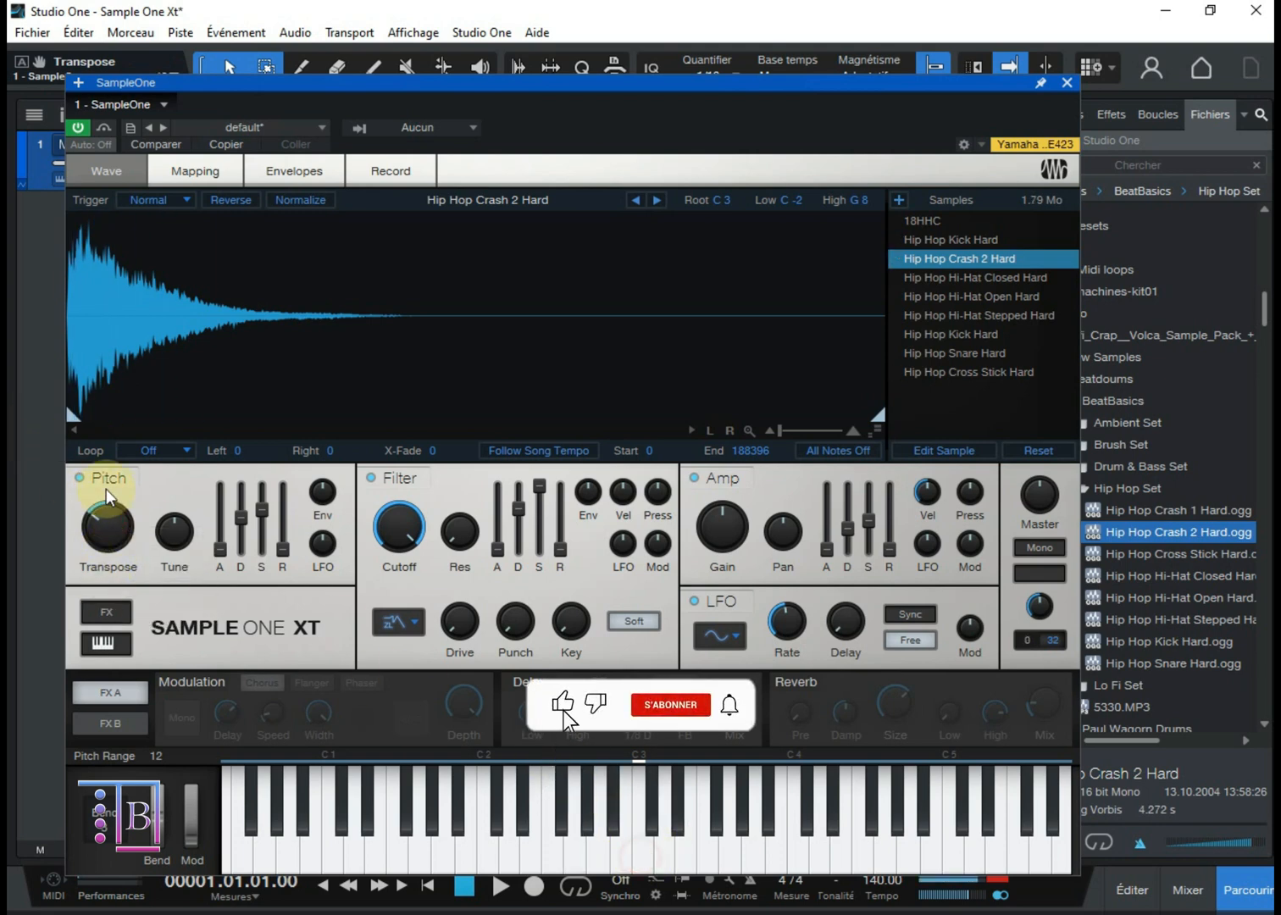
drag(106, 511, 151, 616)
click(643, 857)
click(648, 851)
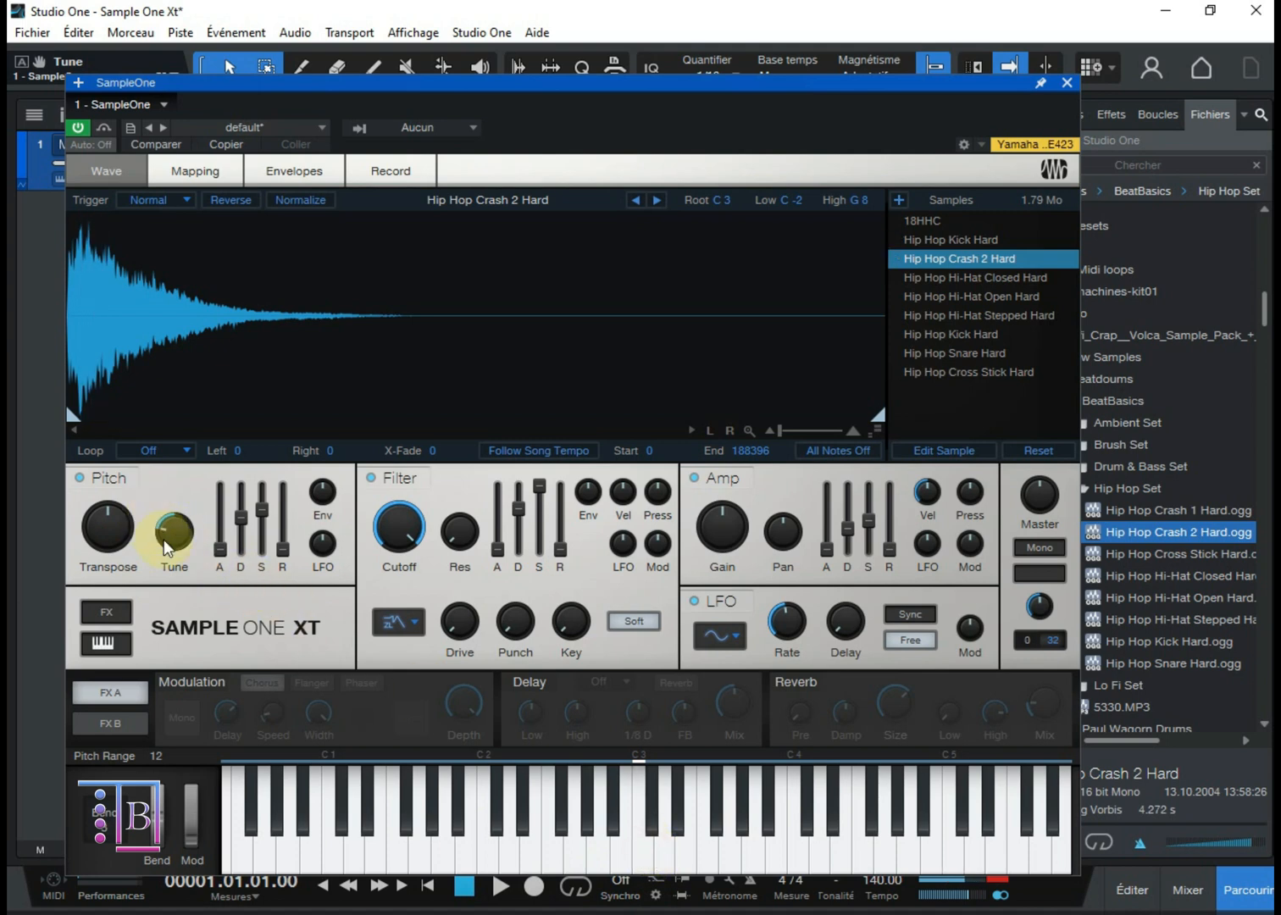
Step: Try the pitch Tune and LFO amount, audition the sound on C3, and return both to centre
drag(167, 547, 212, 492)
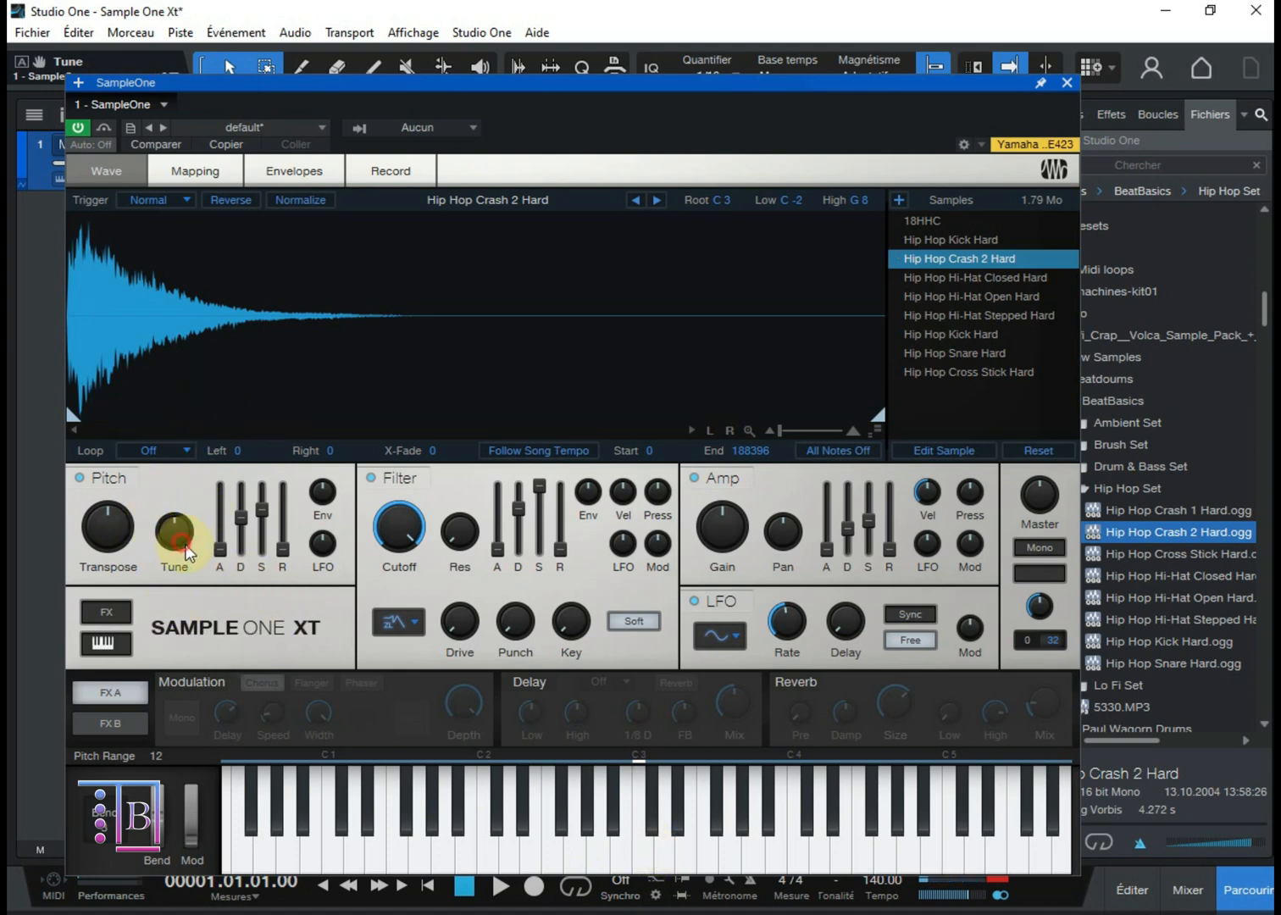
drag(317, 561, 347, 359)
click(645, 854)
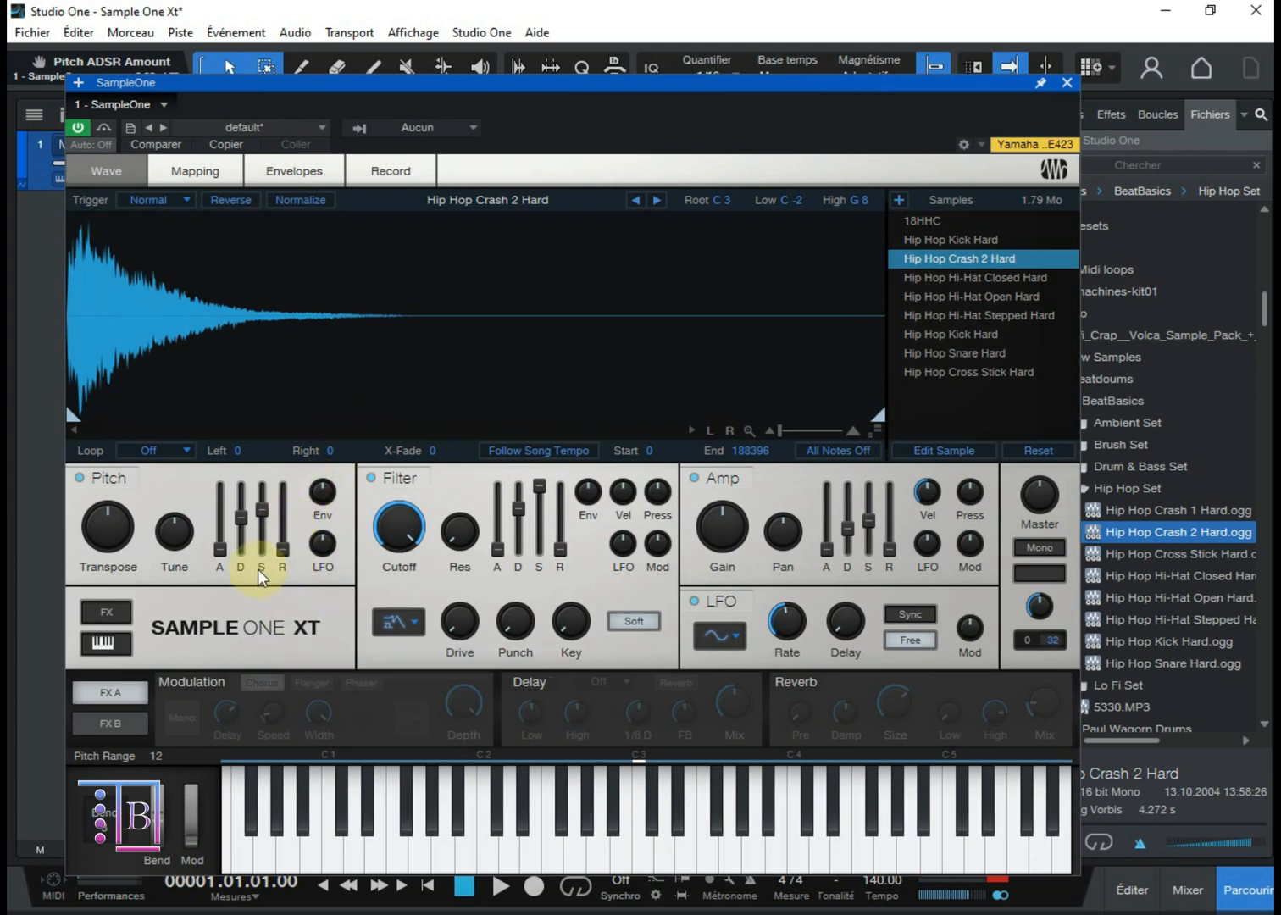
Step: Move the pitch envelope's Attack and Decay through their ranges, leaving both at minimum
click(223, 558)
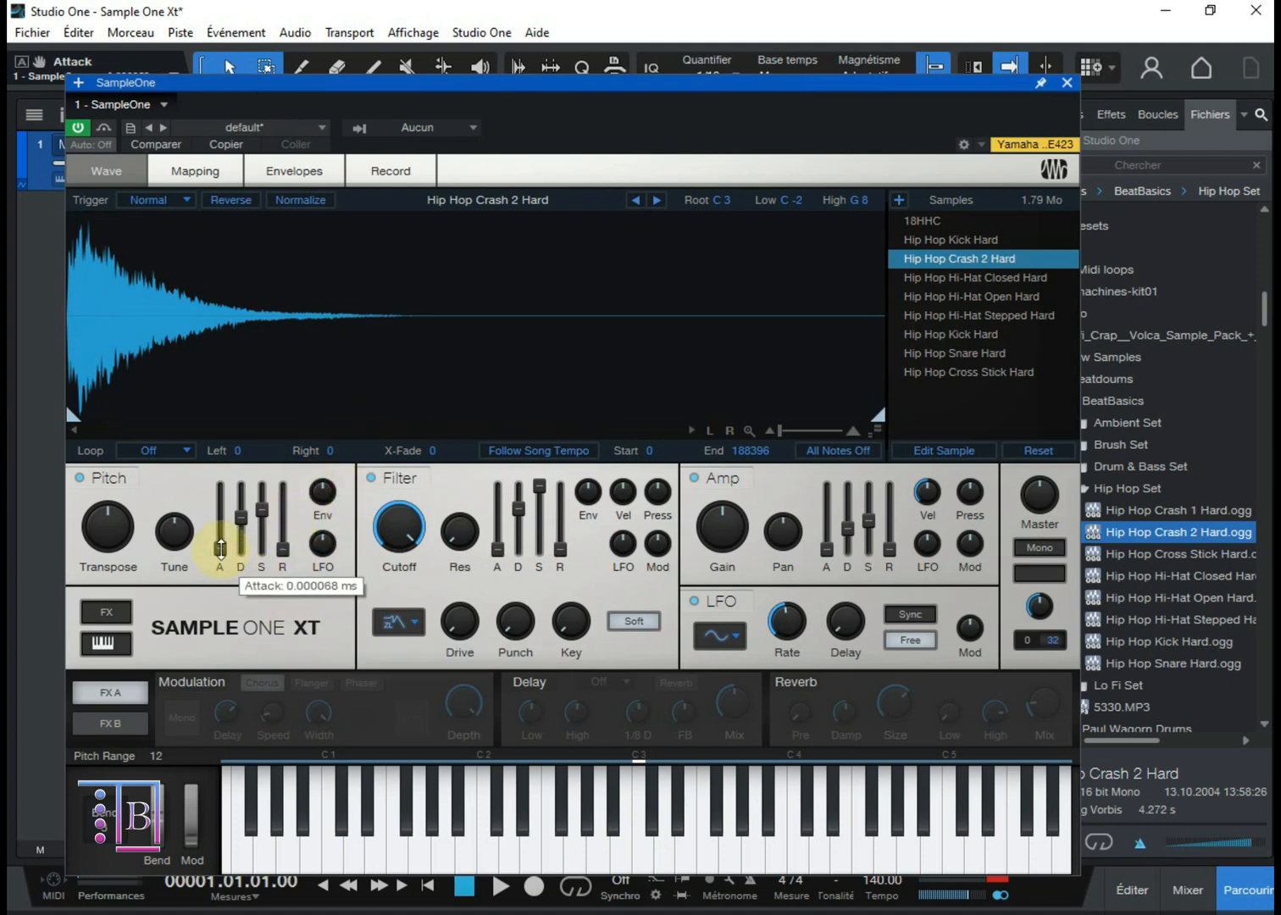
drag(220, 549, 243, 612)
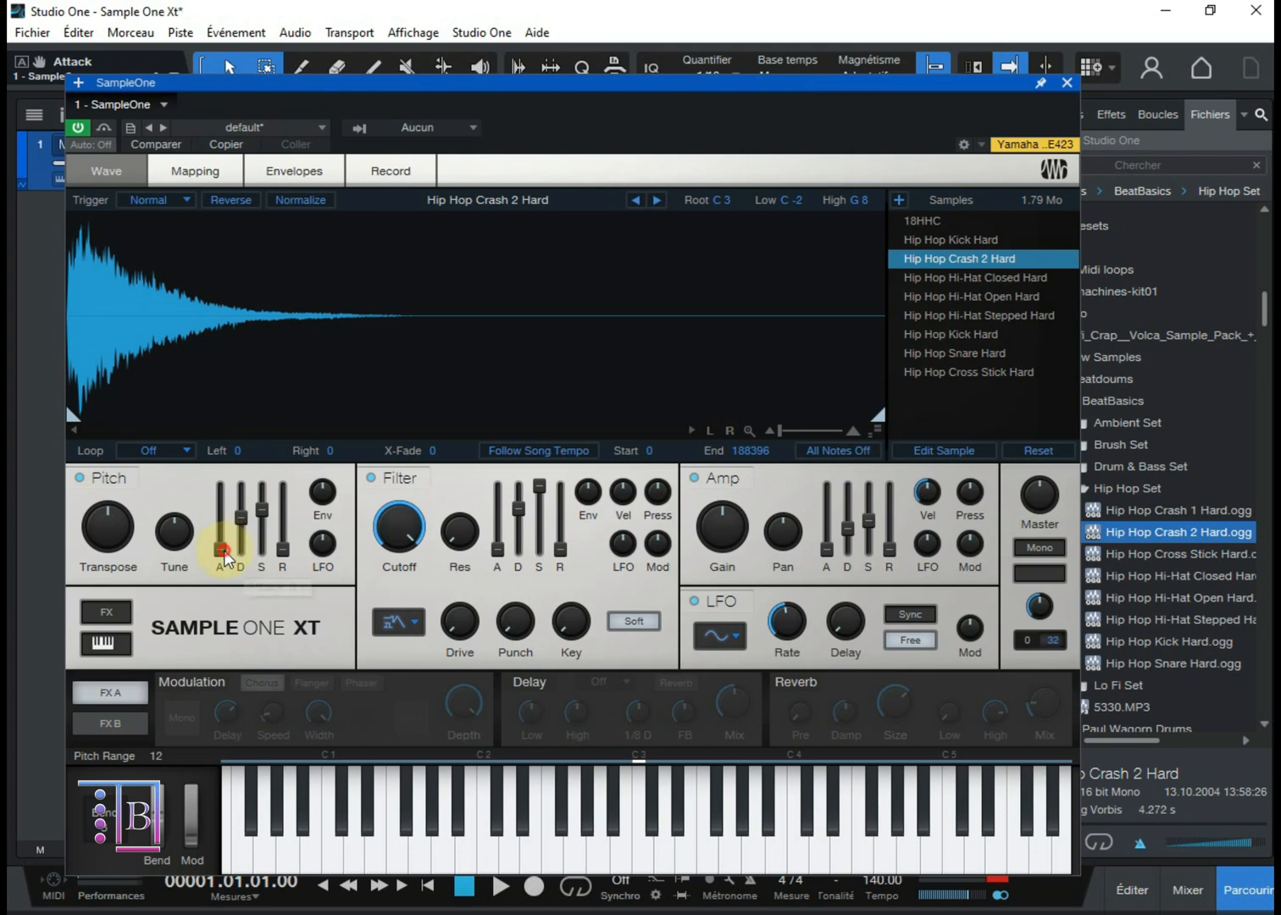
drag(223, 553, 228, 362)
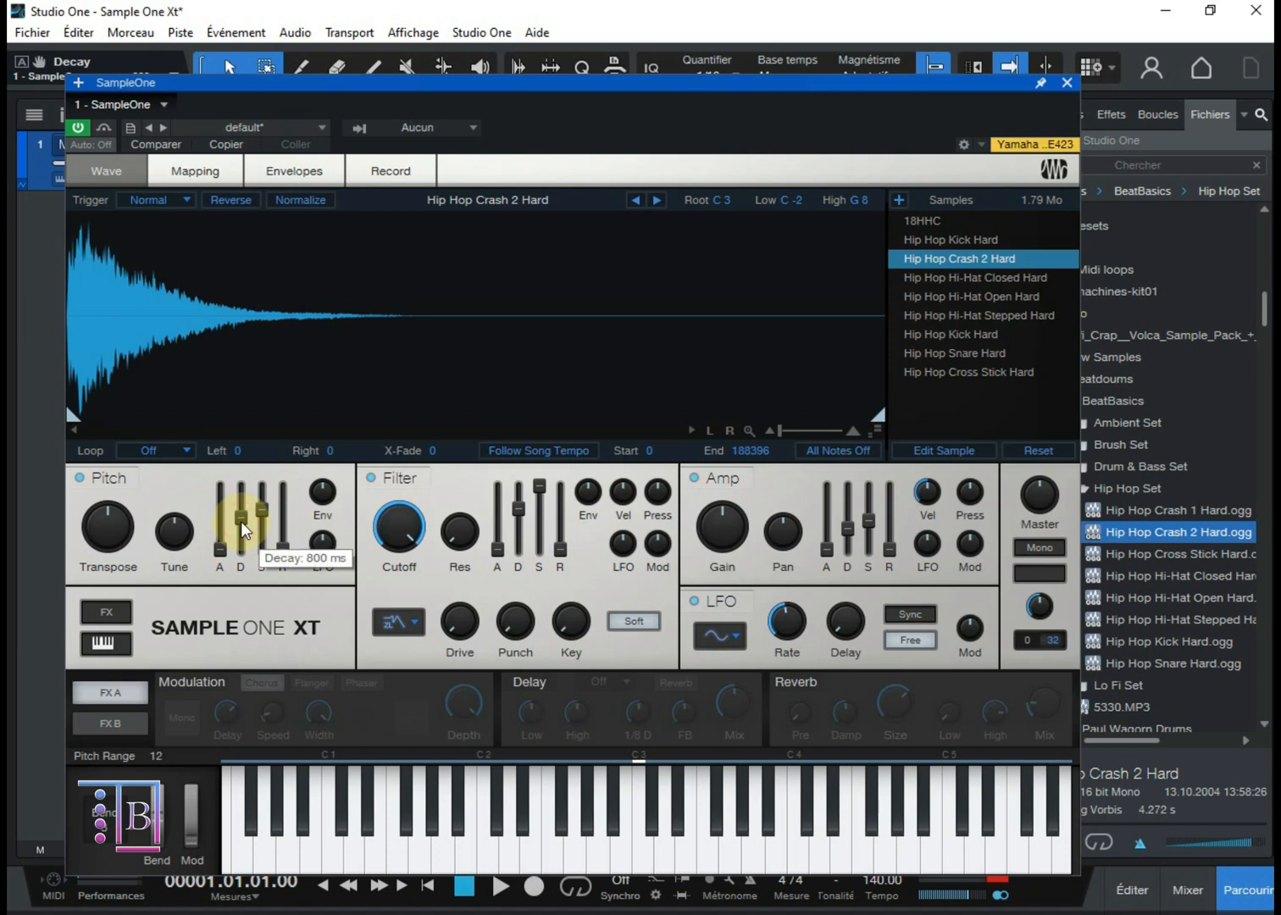
drag(243, 531, 258, 420)
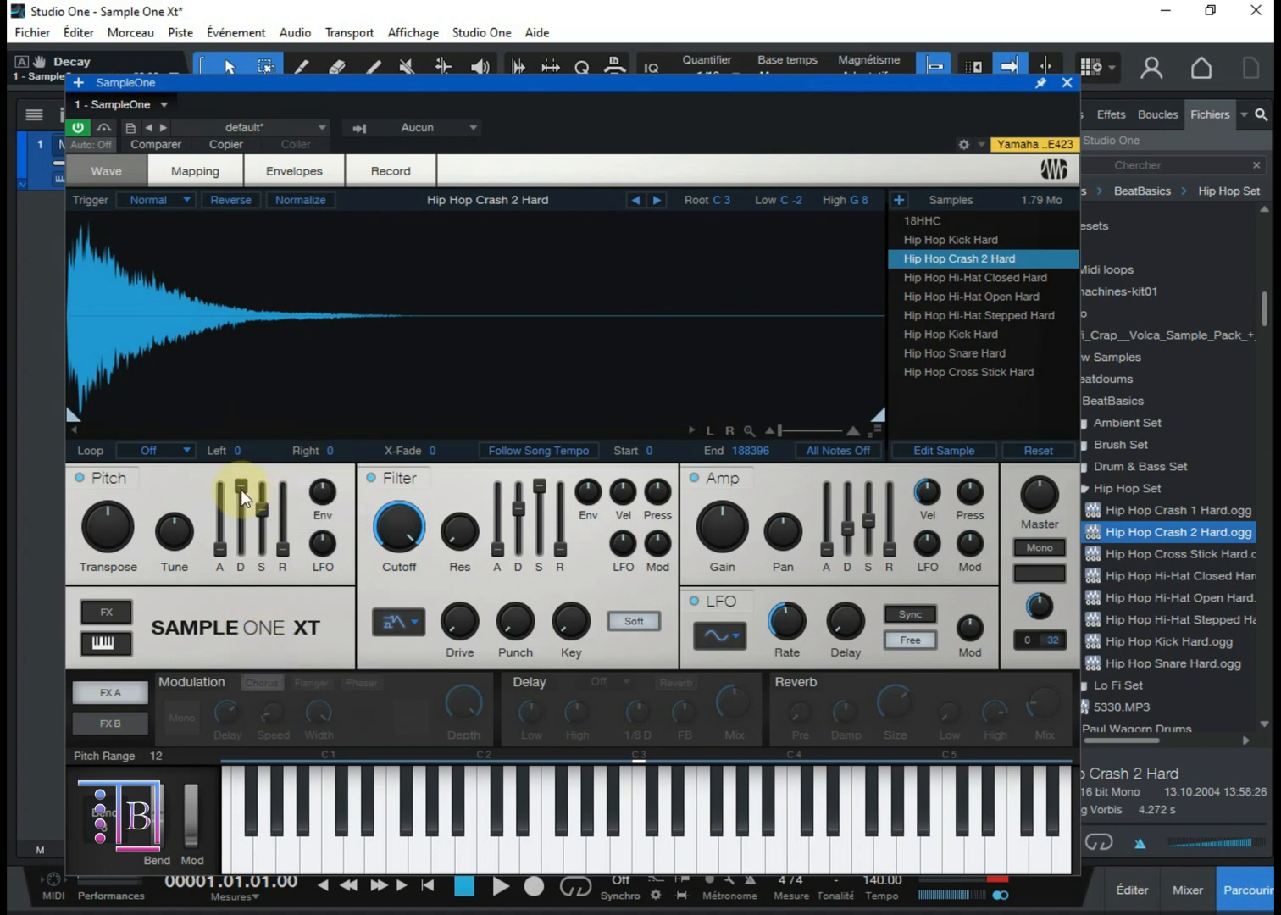
Step: Raise the pitch envelope's Sustain to maximum and try its Release, leaving Release at 0 s
mouse_move(265, 526)
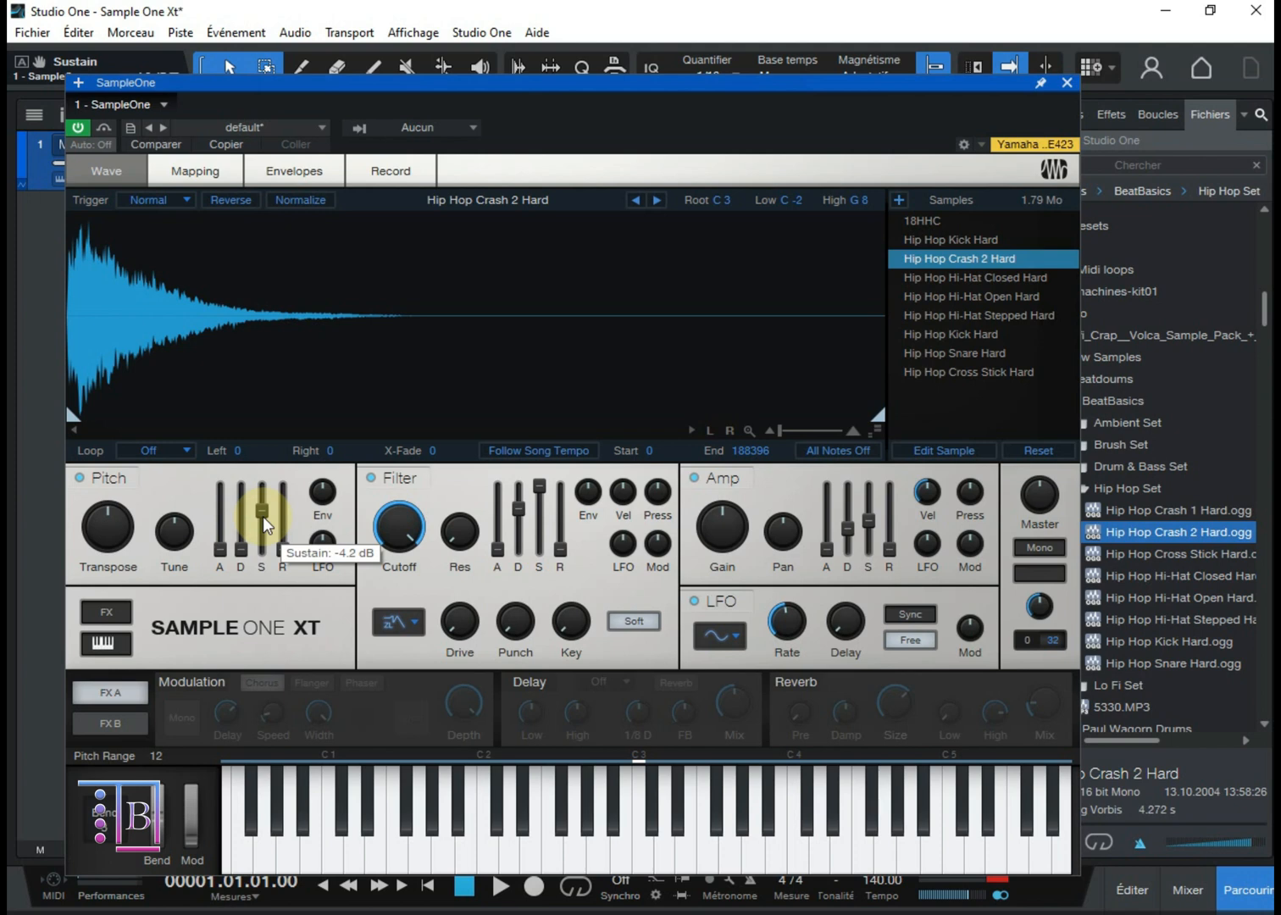
drag(264, 521, 272, 454)
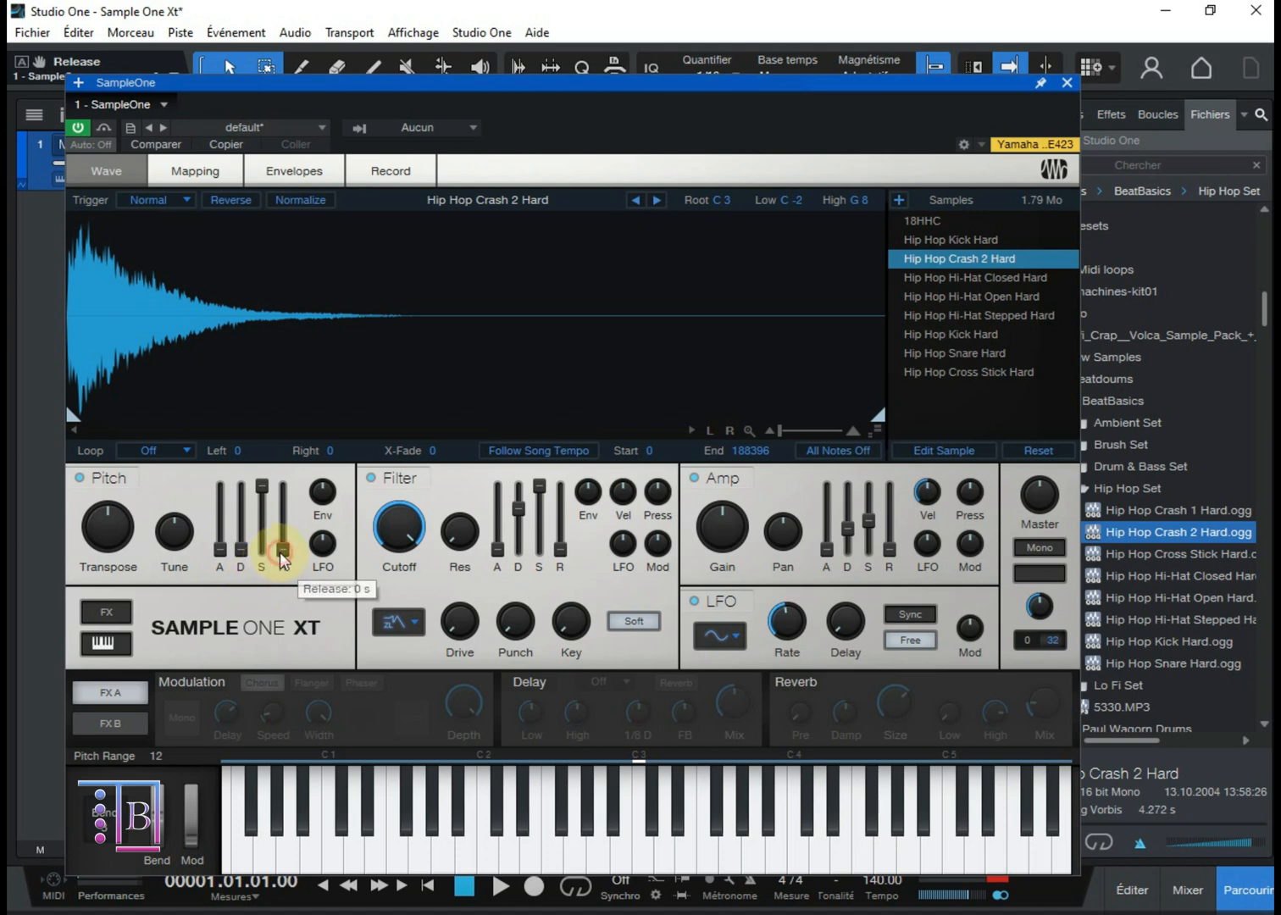
drag(284, 560, 300, 491)
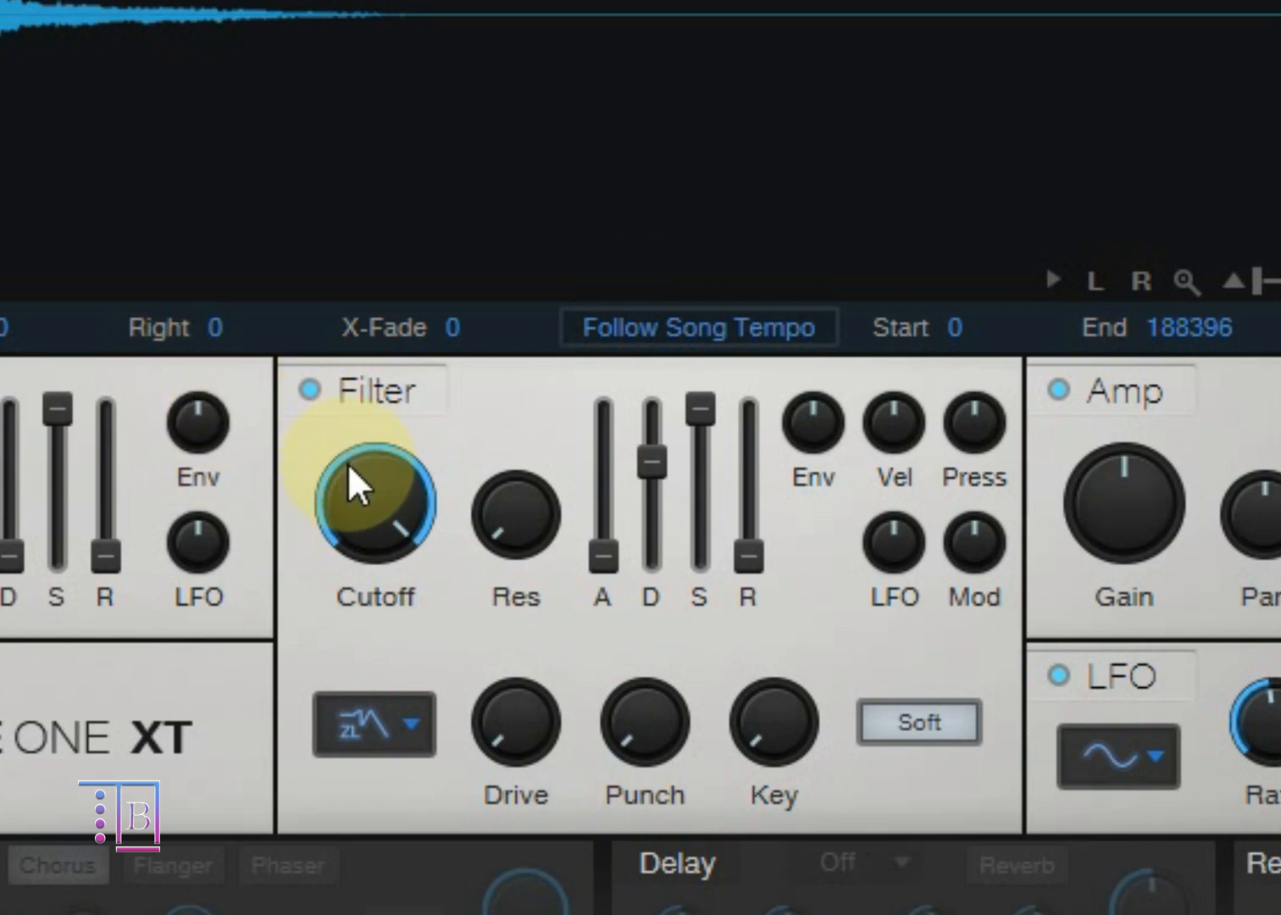
Step: Sweep the filter Cutoff down and back to maximum, and raise Resonance before returning it to minimum
drag(356, 499, 374, 620)
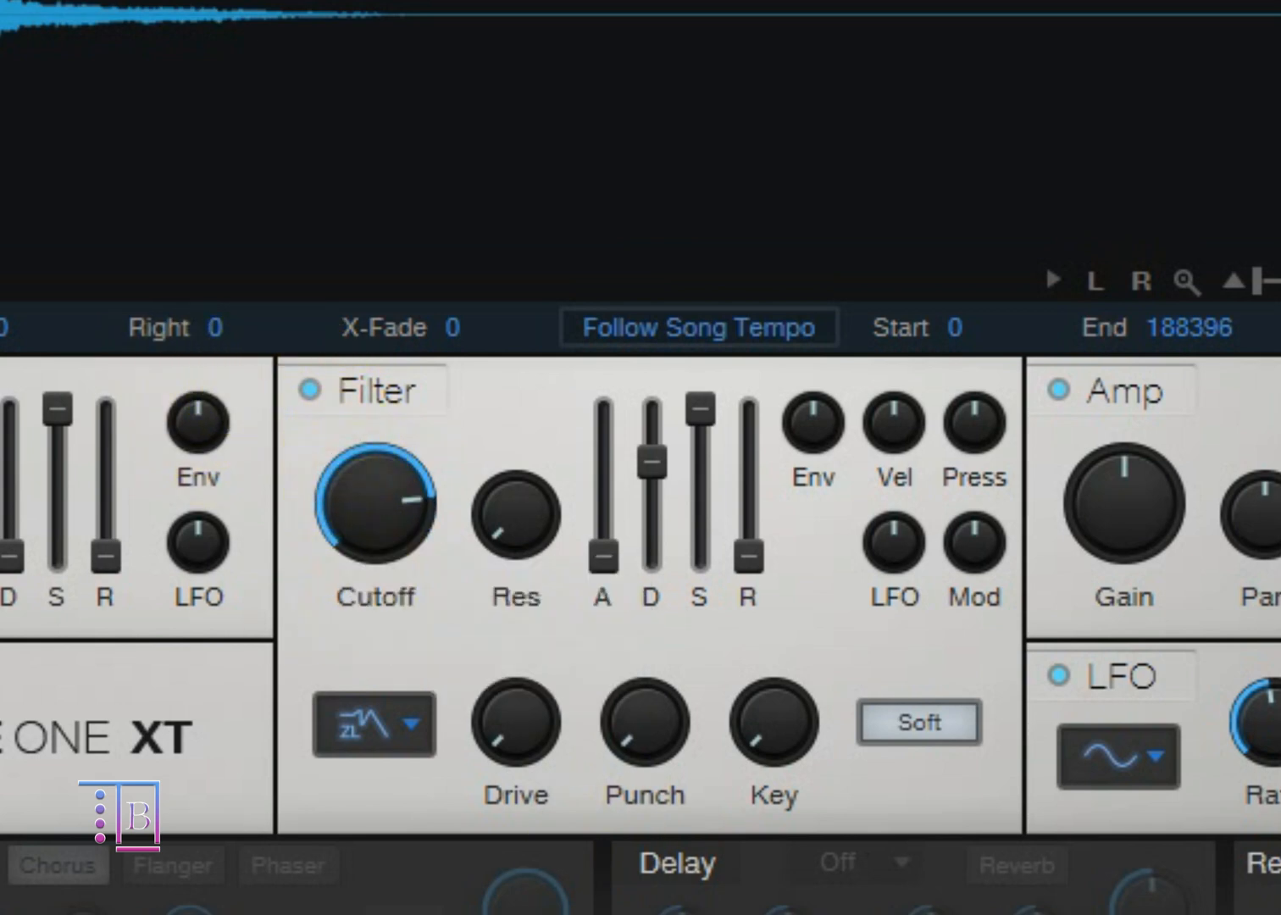
drag(397, 508, 398, 538)
drag(341, 498, 305, 8)
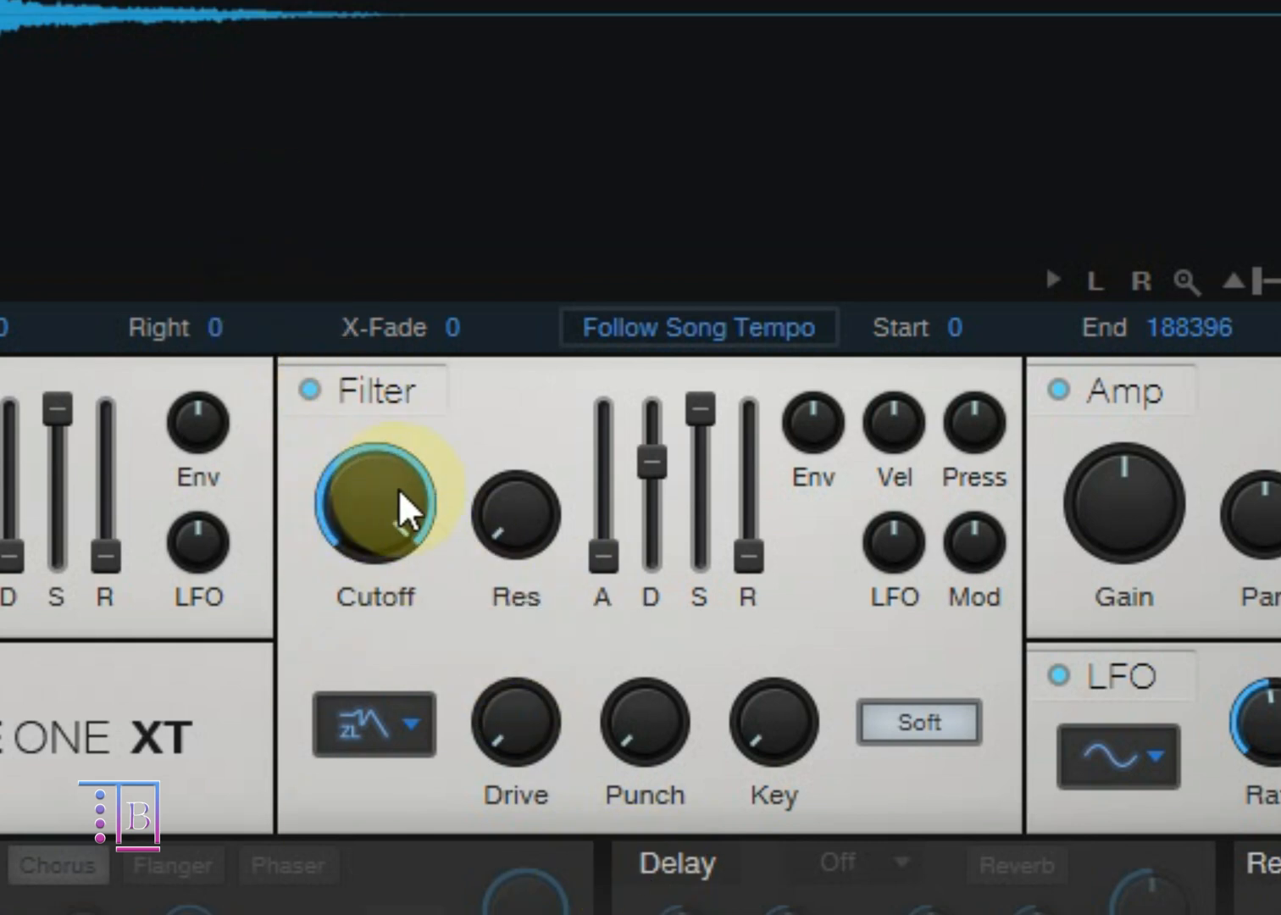
click(508, 553)
drag(504, 534, 504, 386)
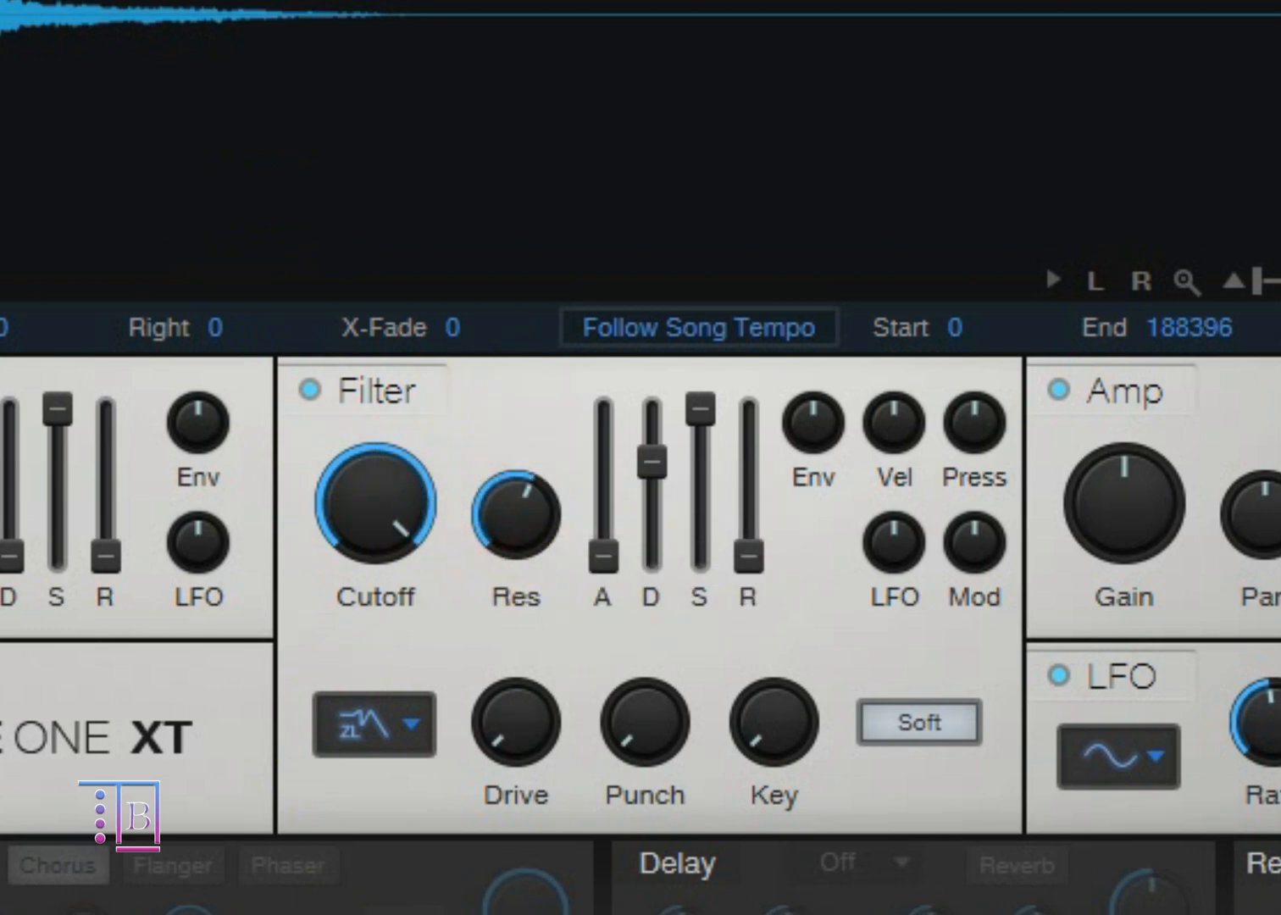
mouse_move(509, 518)
mouse_down()
mouse_move(524, 886)
mouse_move(429, 100)
mouse_move(503, 503)
mouse_up()
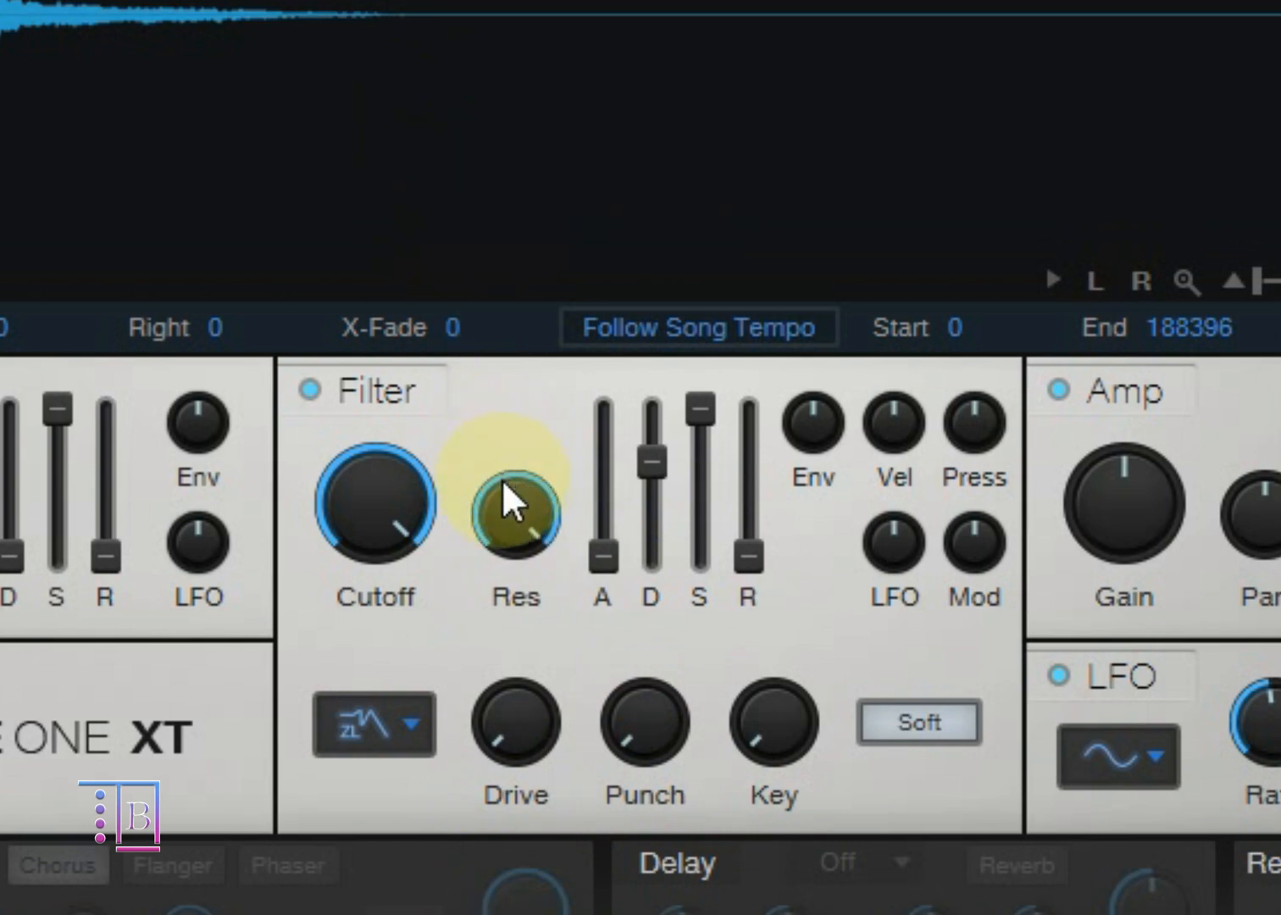
Step: Move the filter envelope's Attack and Decay through their ranges, leaving both at minimum
click(598, 575)
drag(595, 559, 646, 172)
ctrl+click(604, 422)
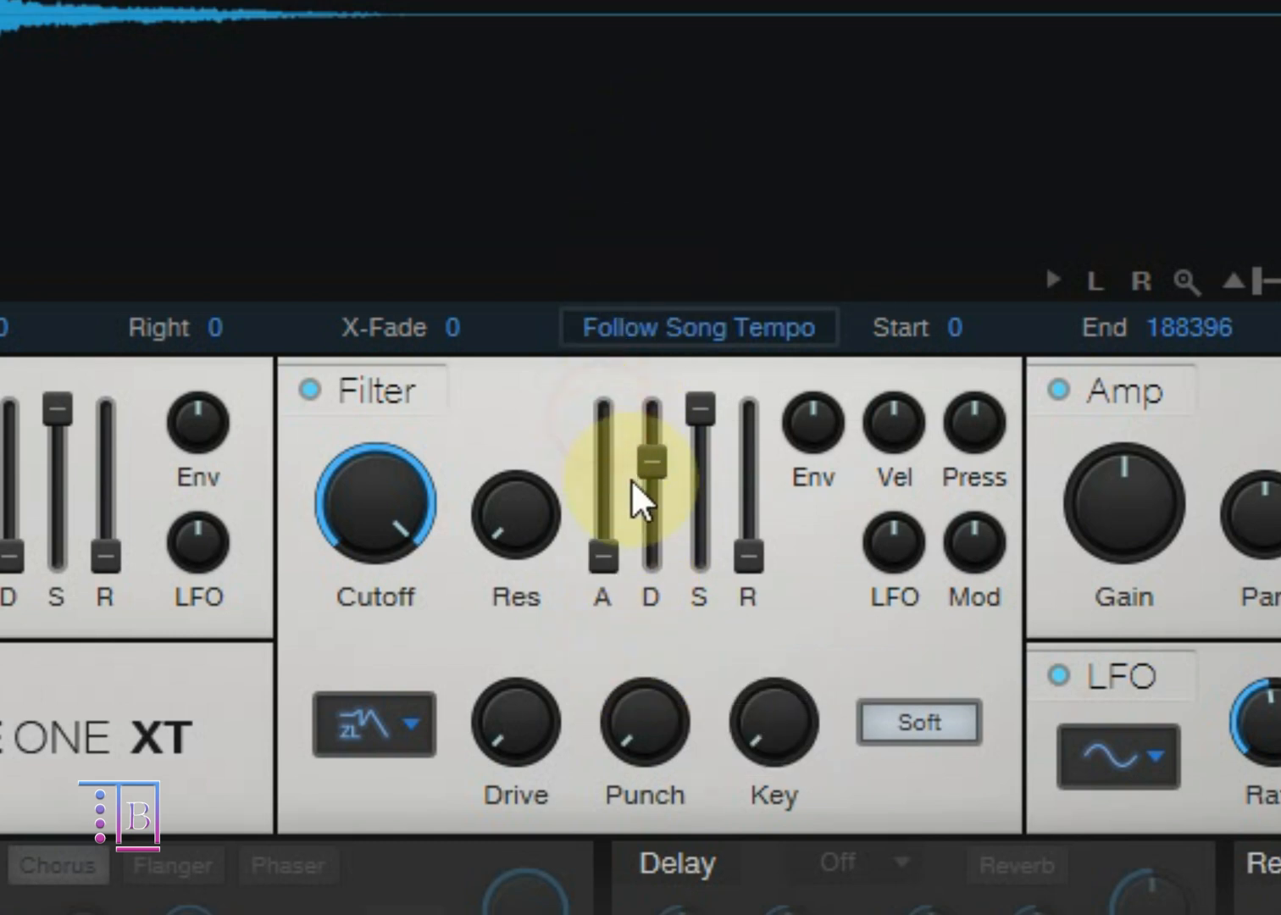
drag(659, 470, 668, 510)
drag(653, 477, 658, 539)
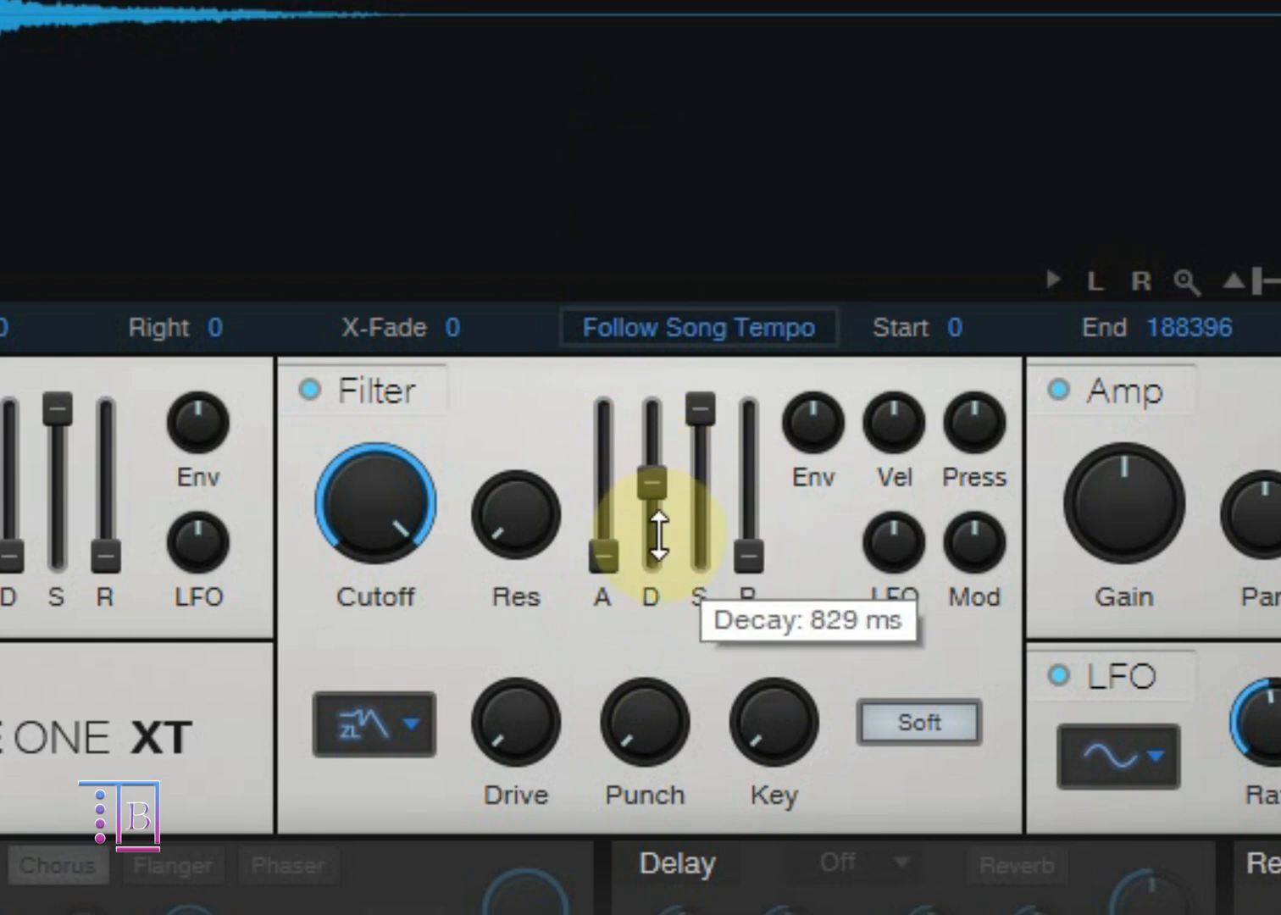
drag(658, 535, 746, 307)
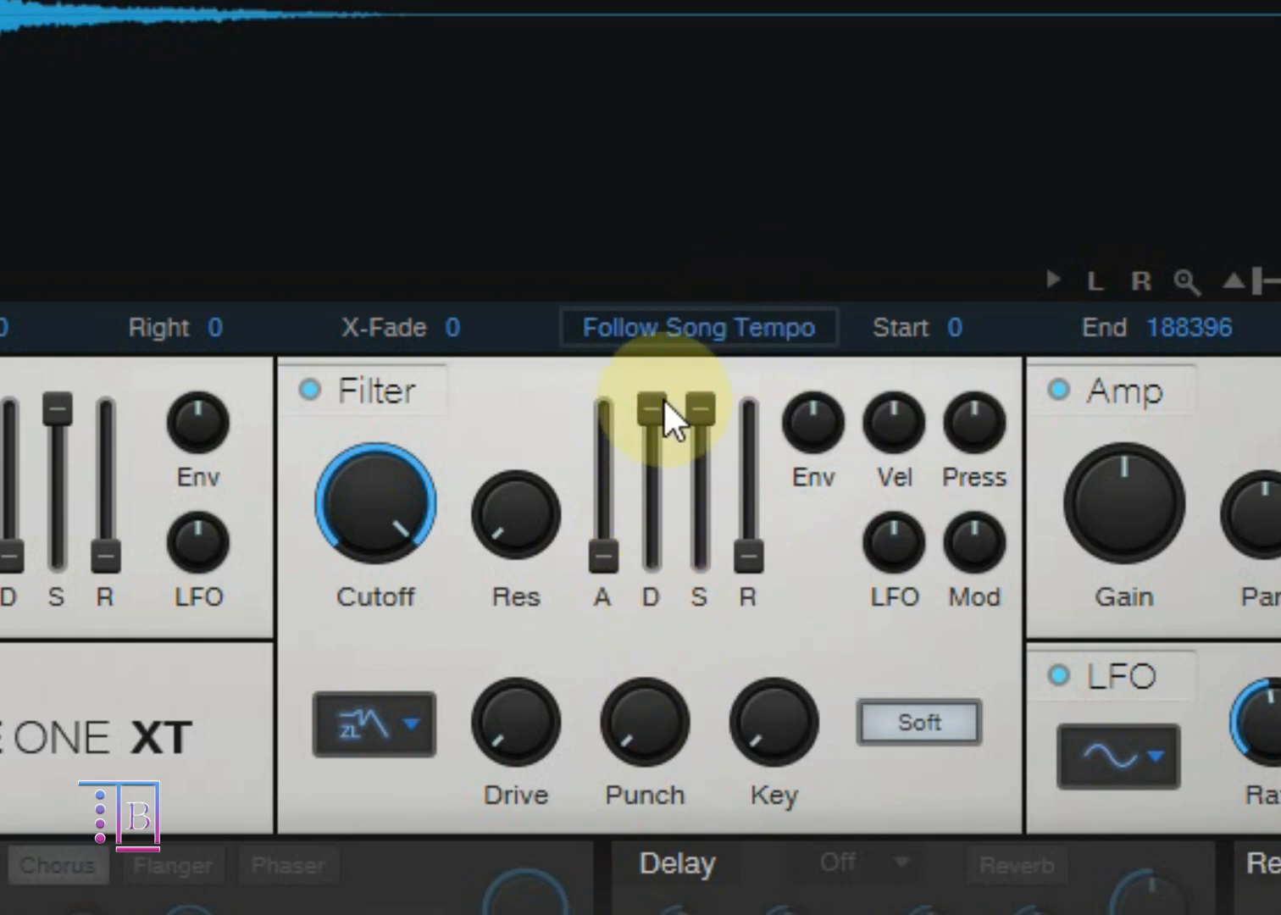
ctrl+click(655, 412)
Step: Lower the filter envelope's Sustain and return it to maximum, and raise its Release before resetting it to 0 s
drag(702, 409, 701, 524)
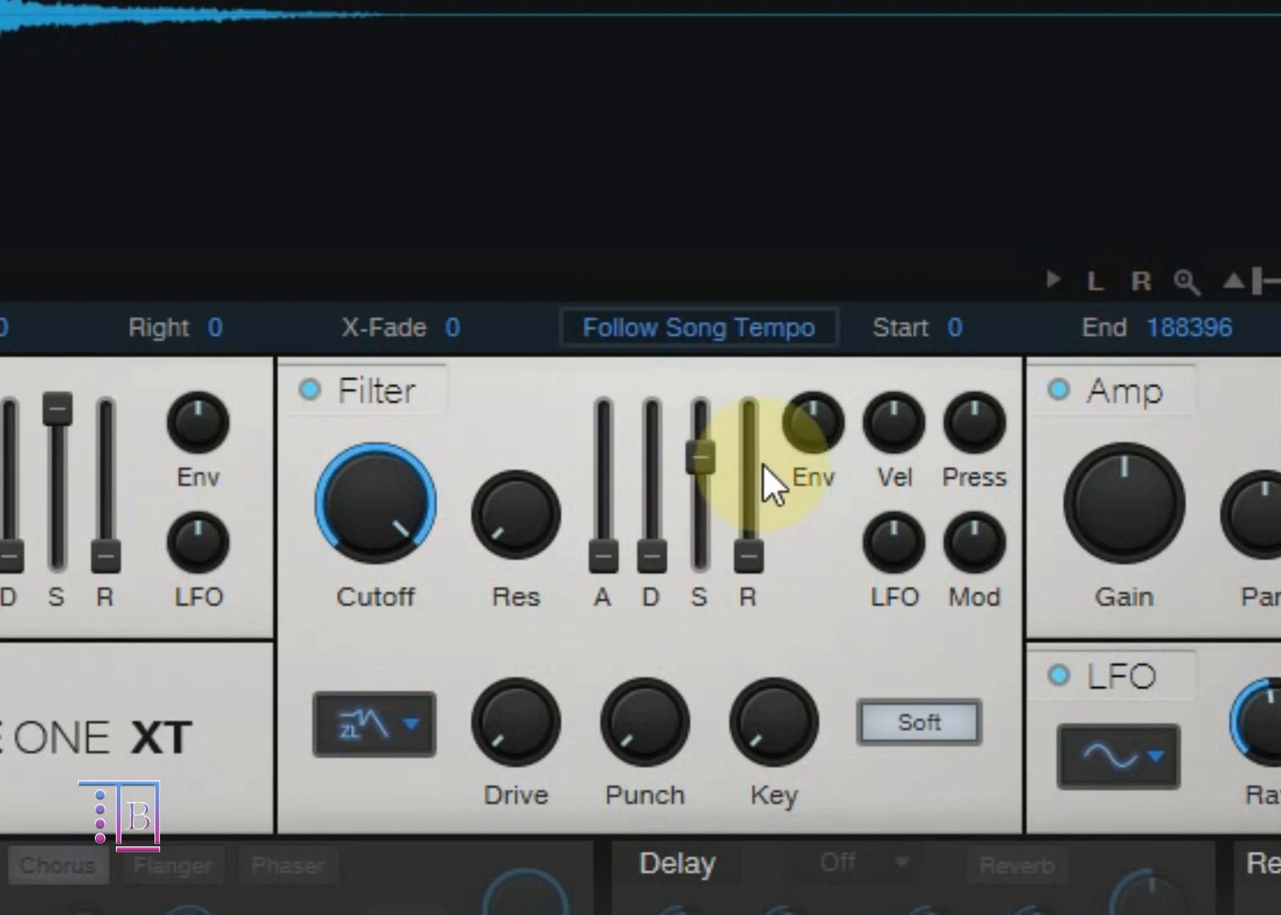
drag(701, 473, 731, 420)
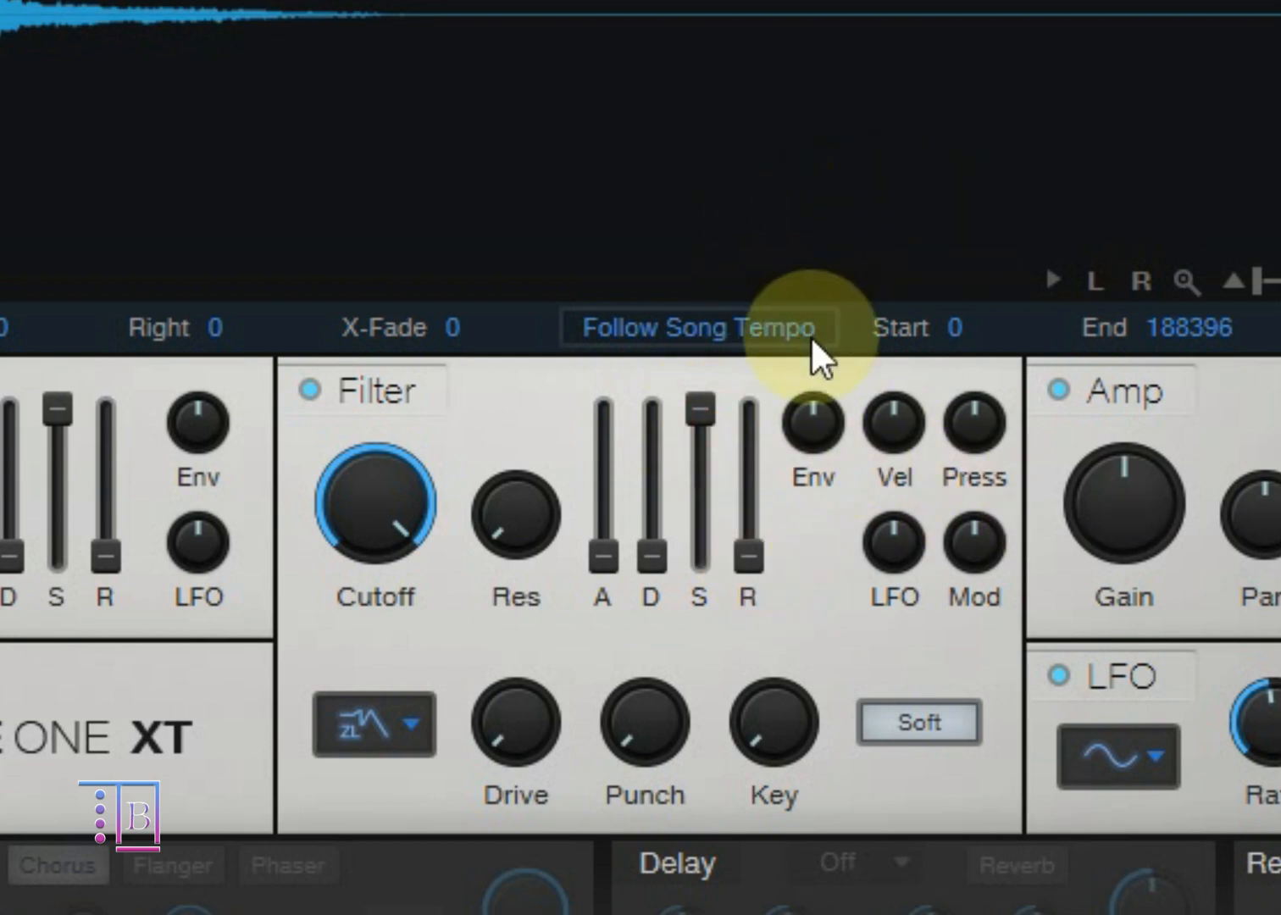
click(746, 565)
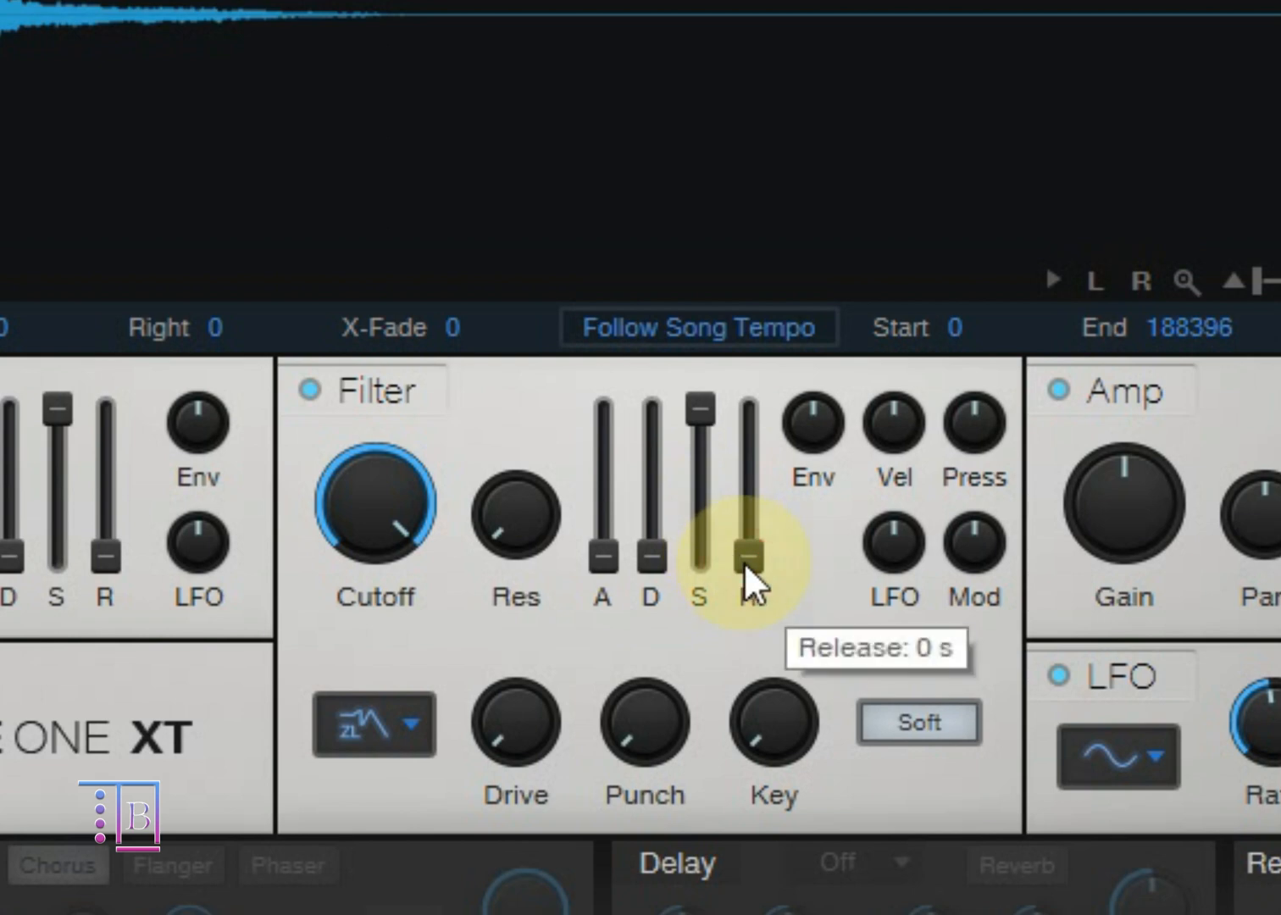
drag(746, 566, 776, 390)
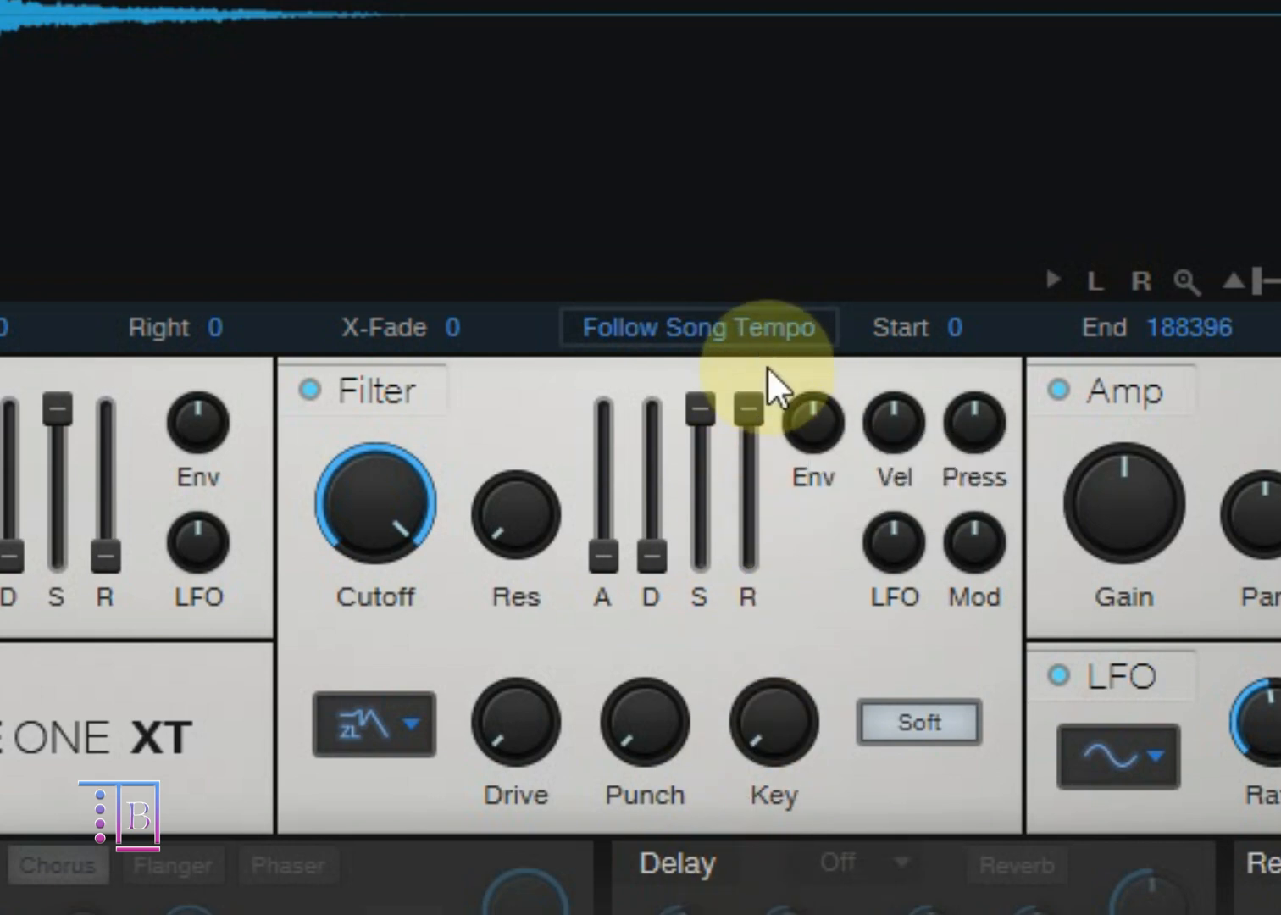
double_click(751, 413)
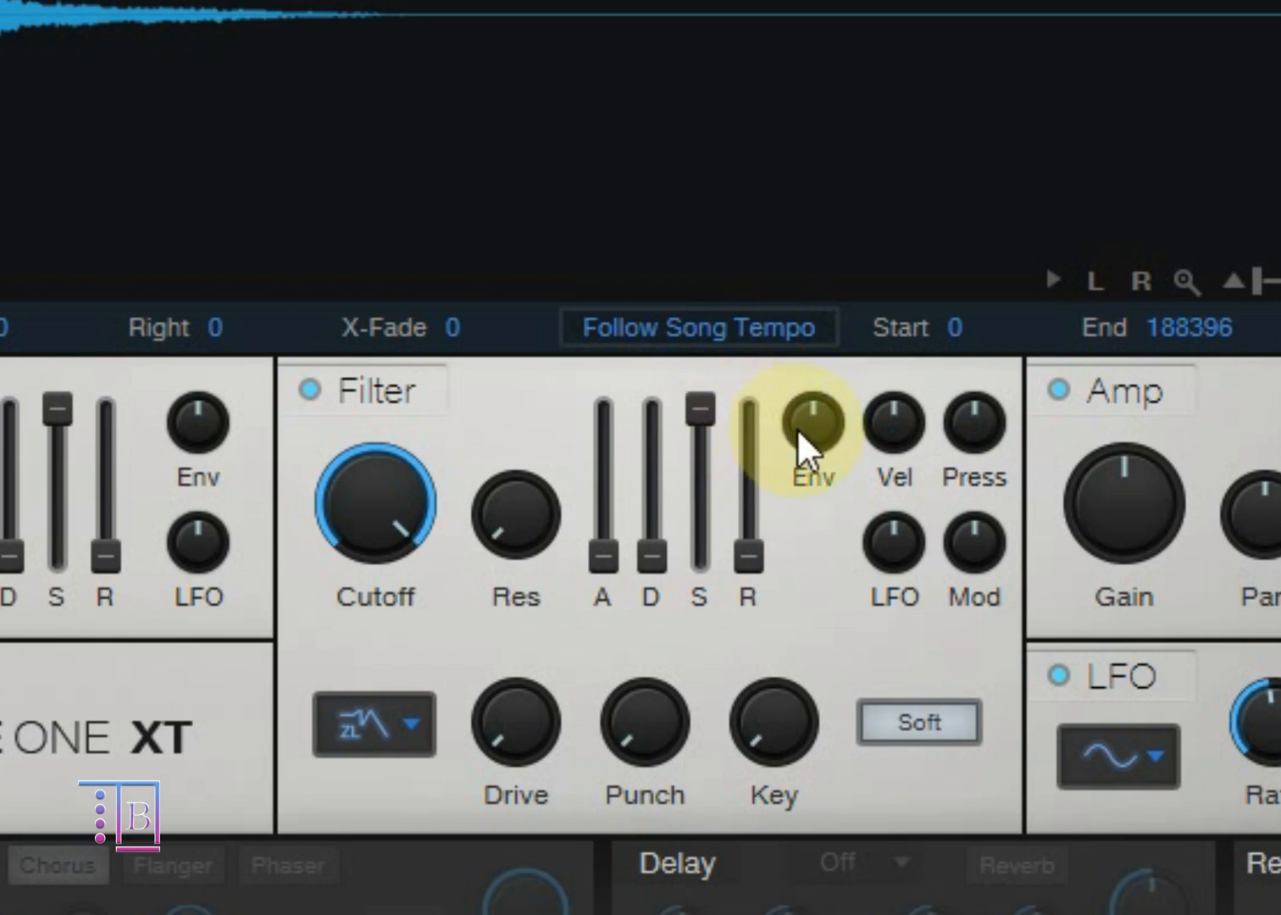
Step: Try the filter's Env and Vel modulation amounts in turn, returning both to centre
drag(806, 419, 810, 53)
ctrl+click(821, 408)
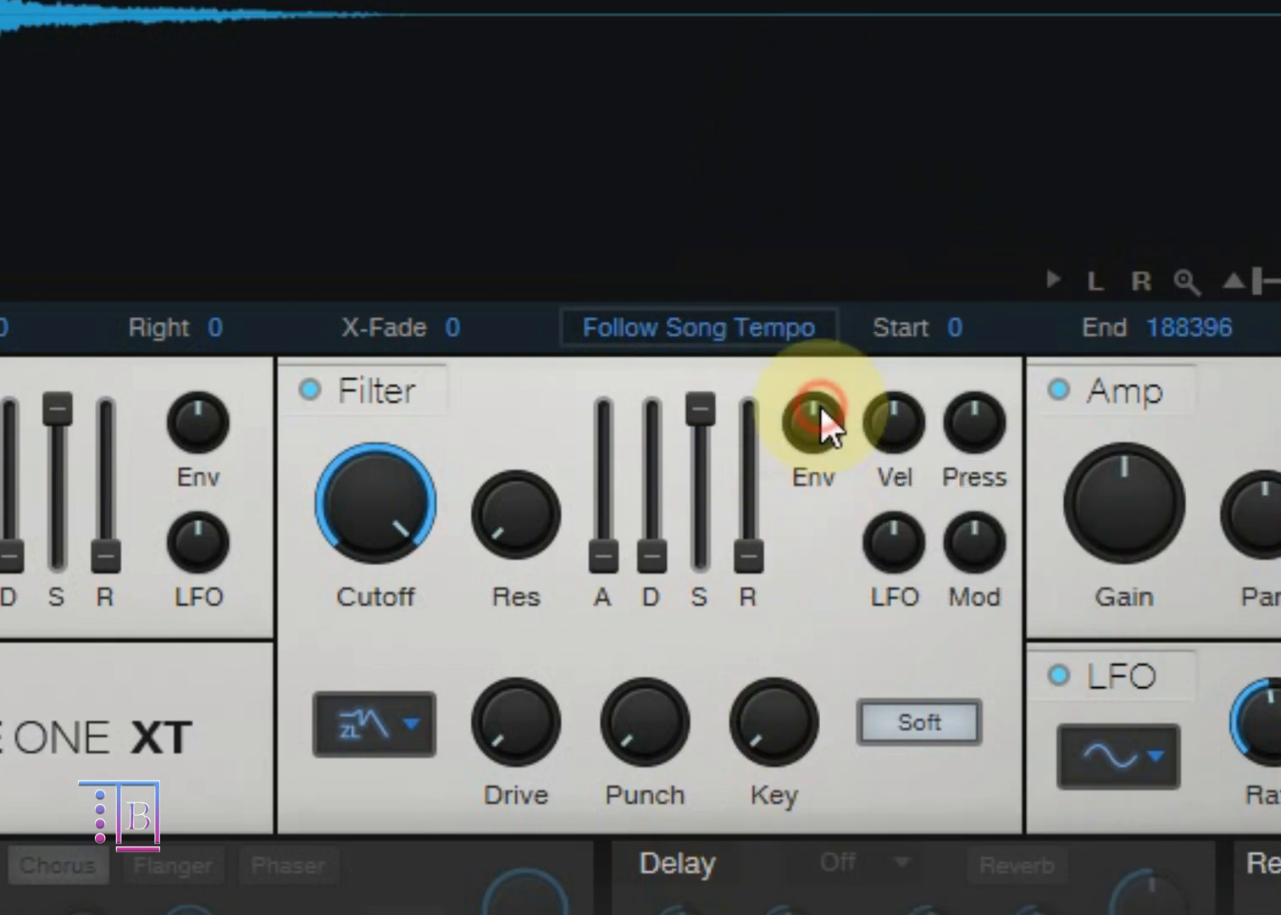
click(882, 415)
drag(881, 415, 917, 555)
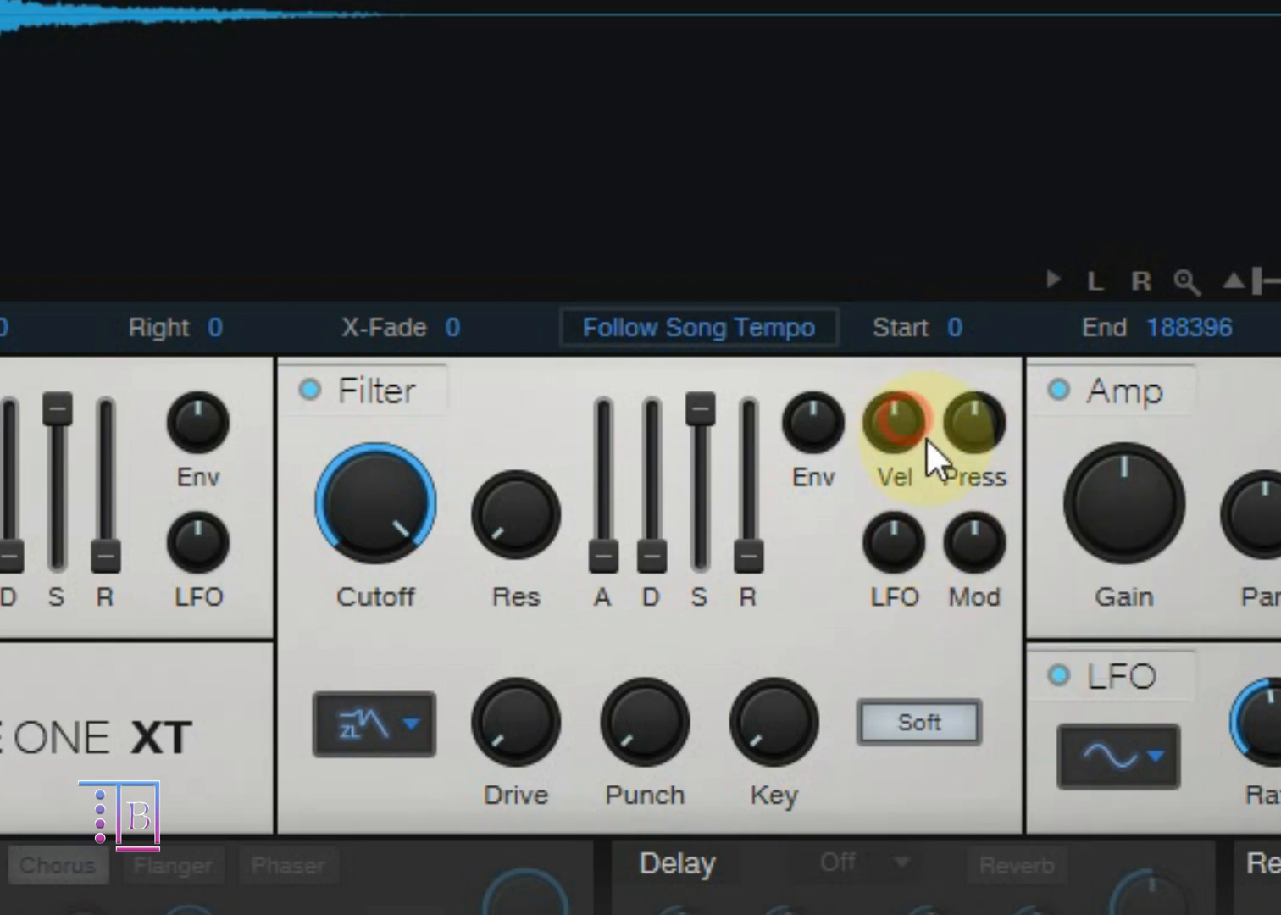
Step: Sweep the filter's Press modulation amount down and up, and return it to centre
drag(967, 480, 1001, 429)
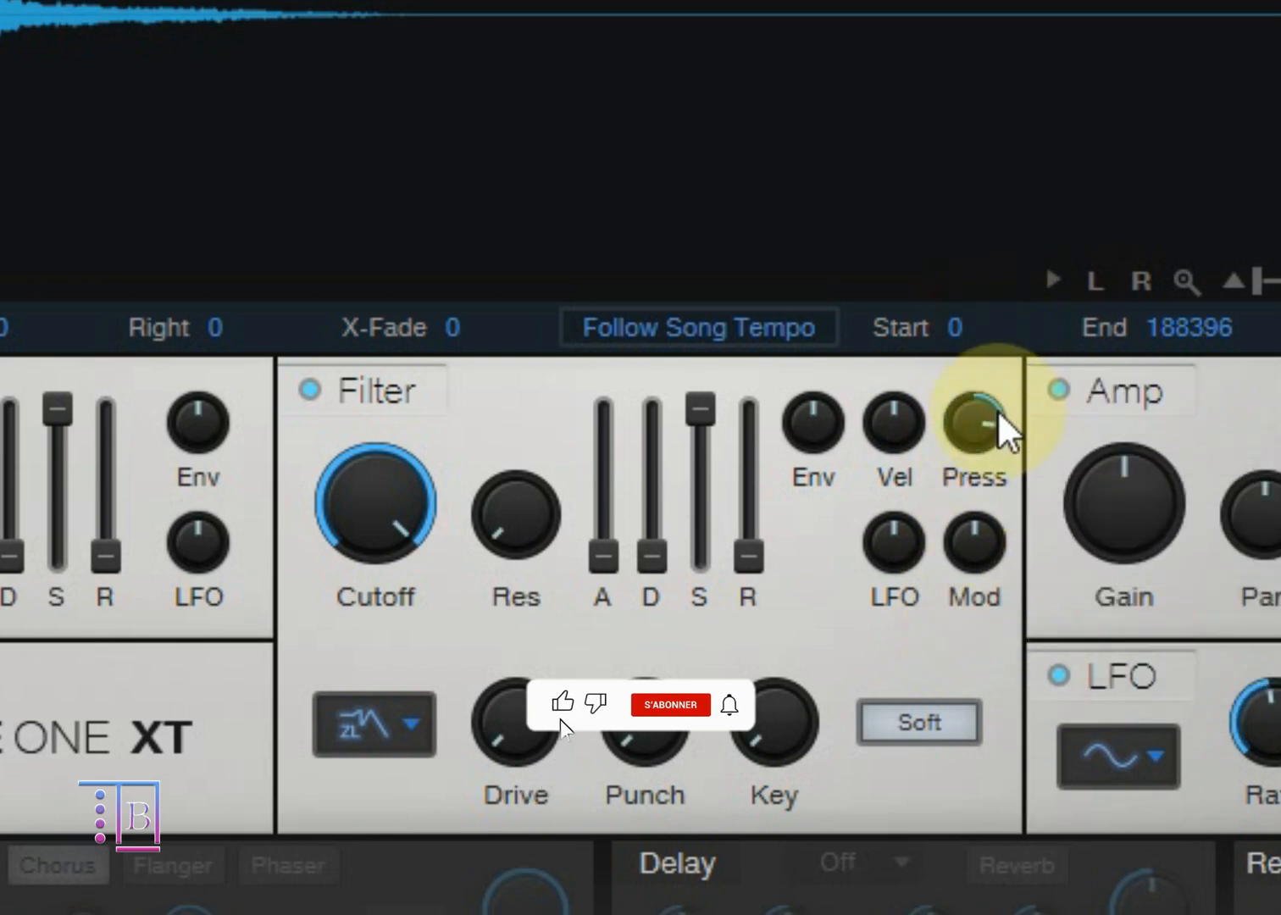
click(962, 722)
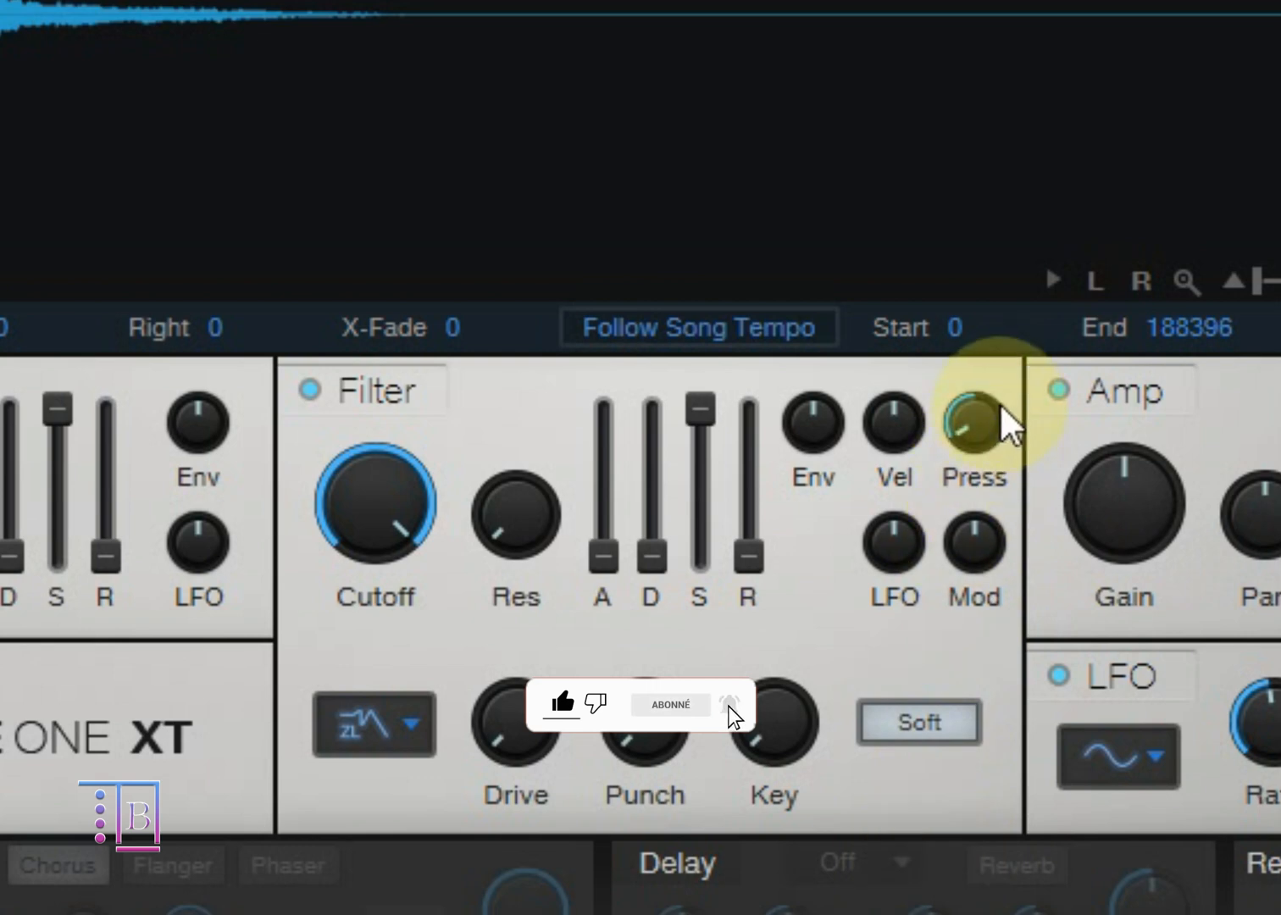
drag(1000, 411, 1027, 76)
ctrl+click(975, 420)
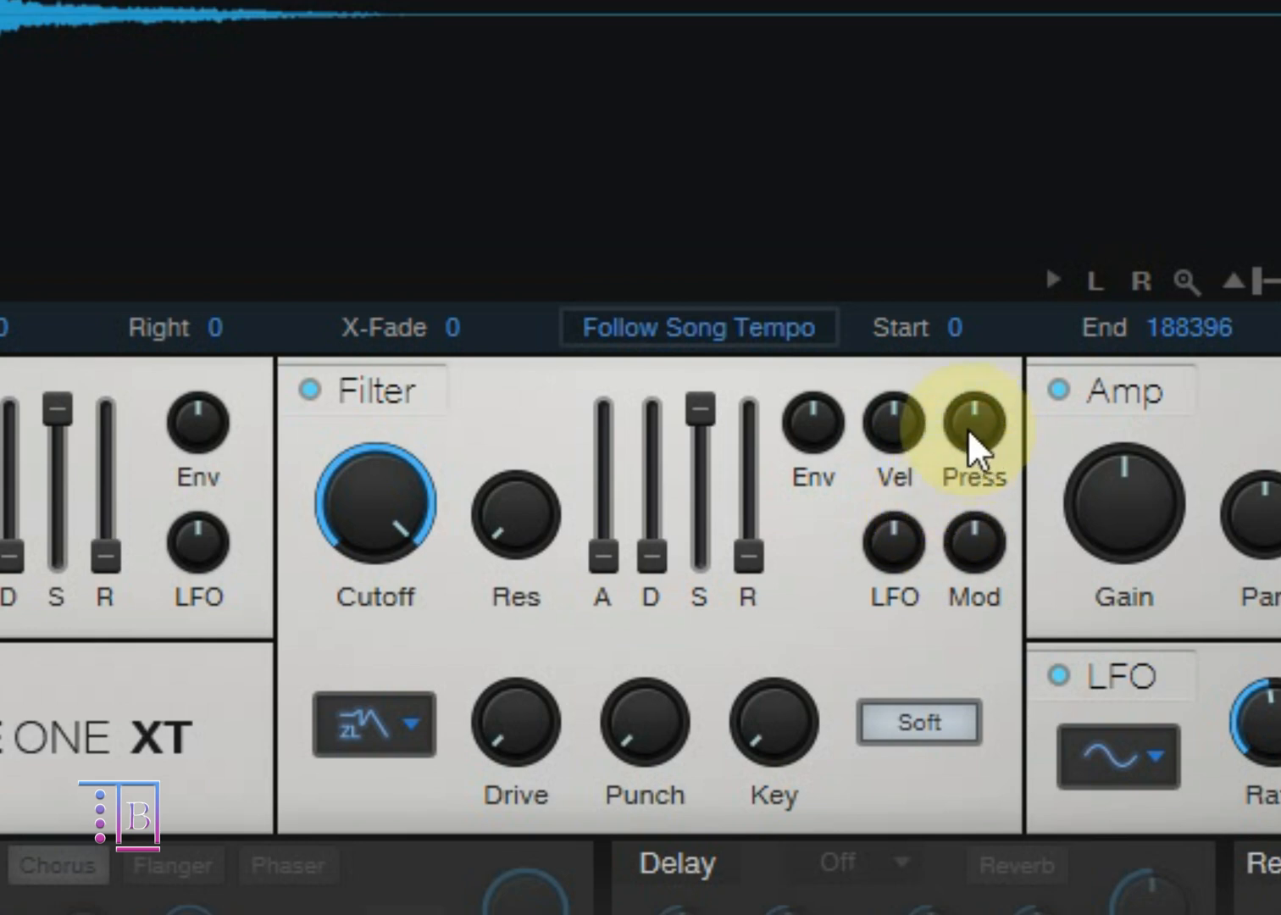
Step: Try the filter's Mod and LFO modulation amounts across their ranges, returning both to centre
drag(970, 539, 1045, 427)
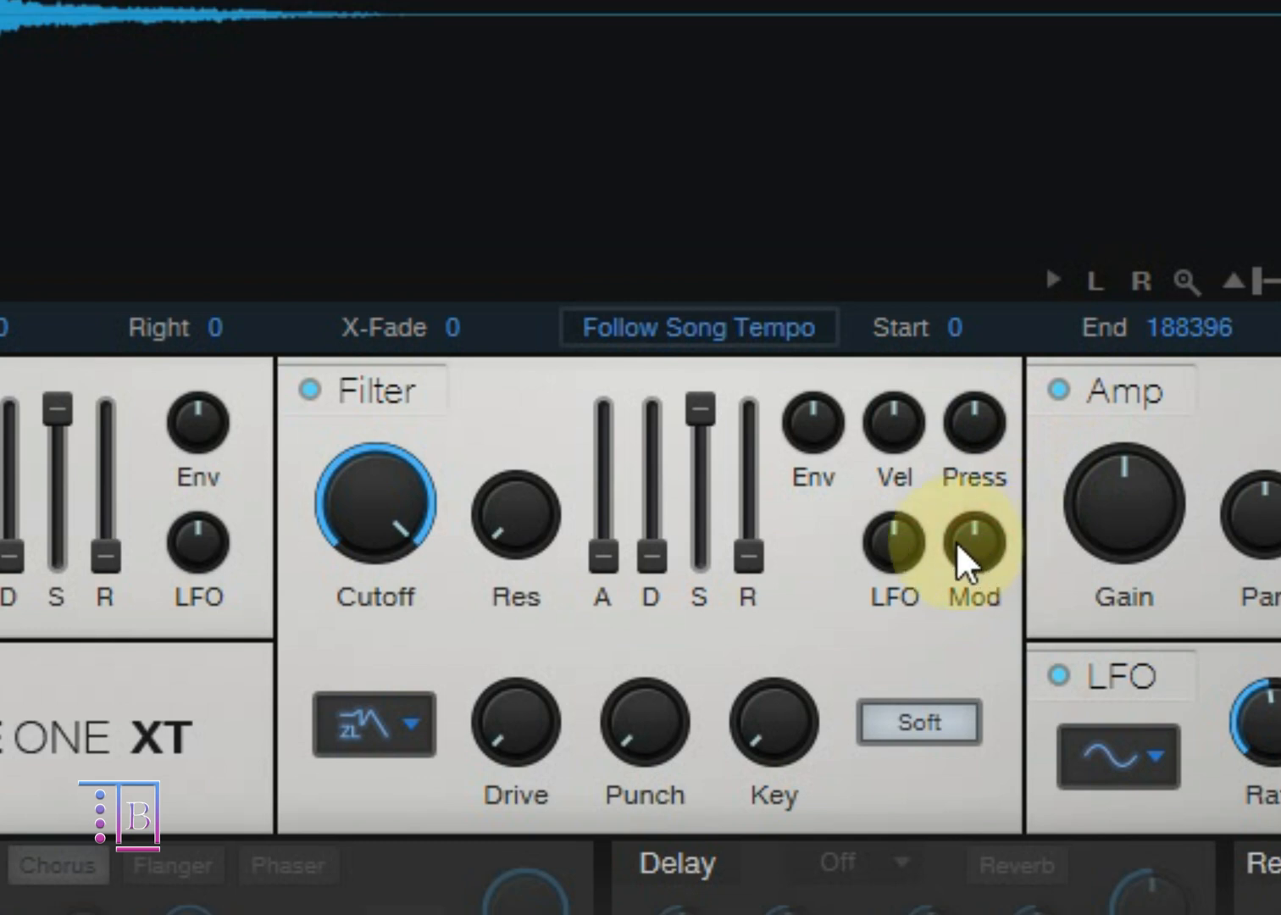
drag(903, 552, 858, 700)
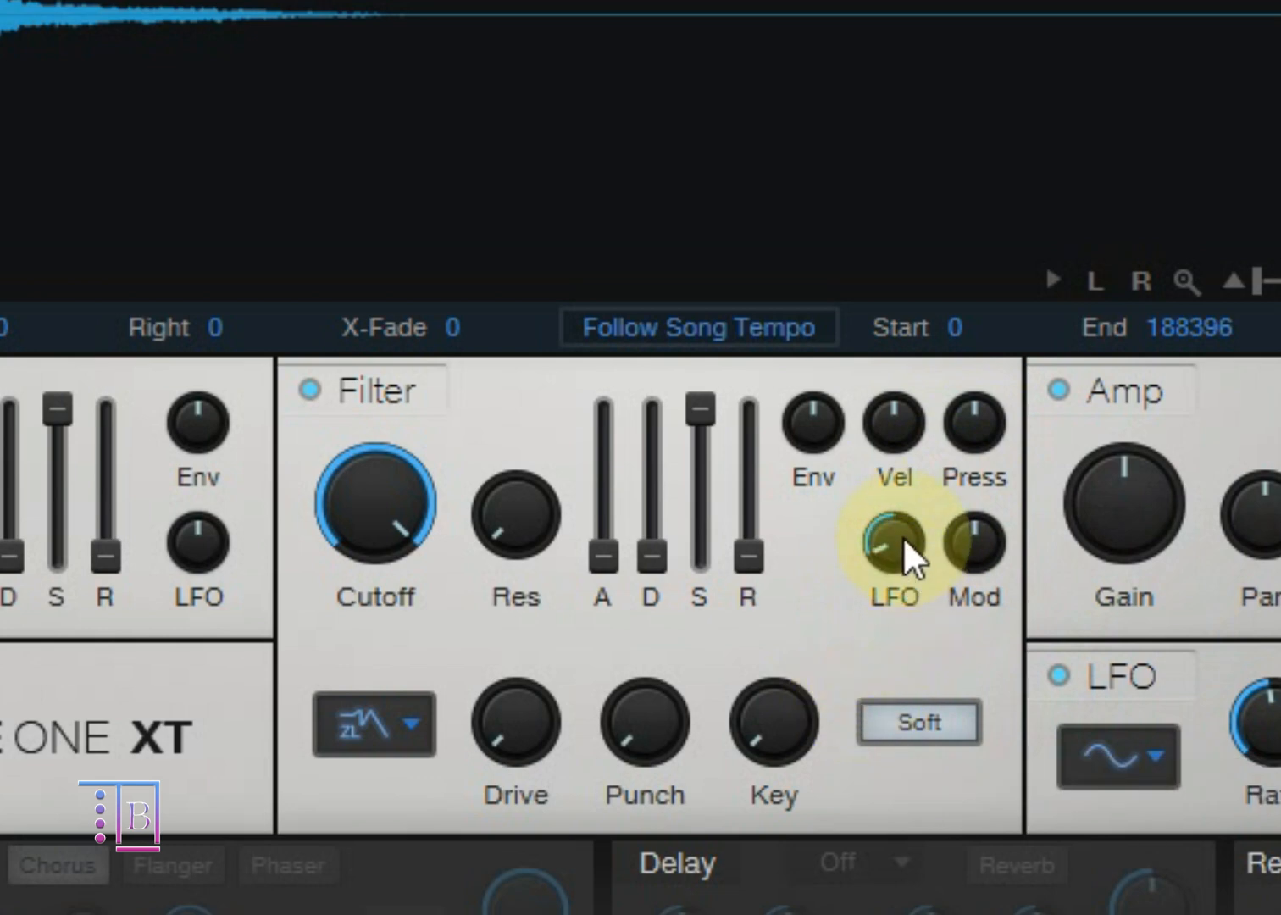
drag(904, 542, 915, 34)
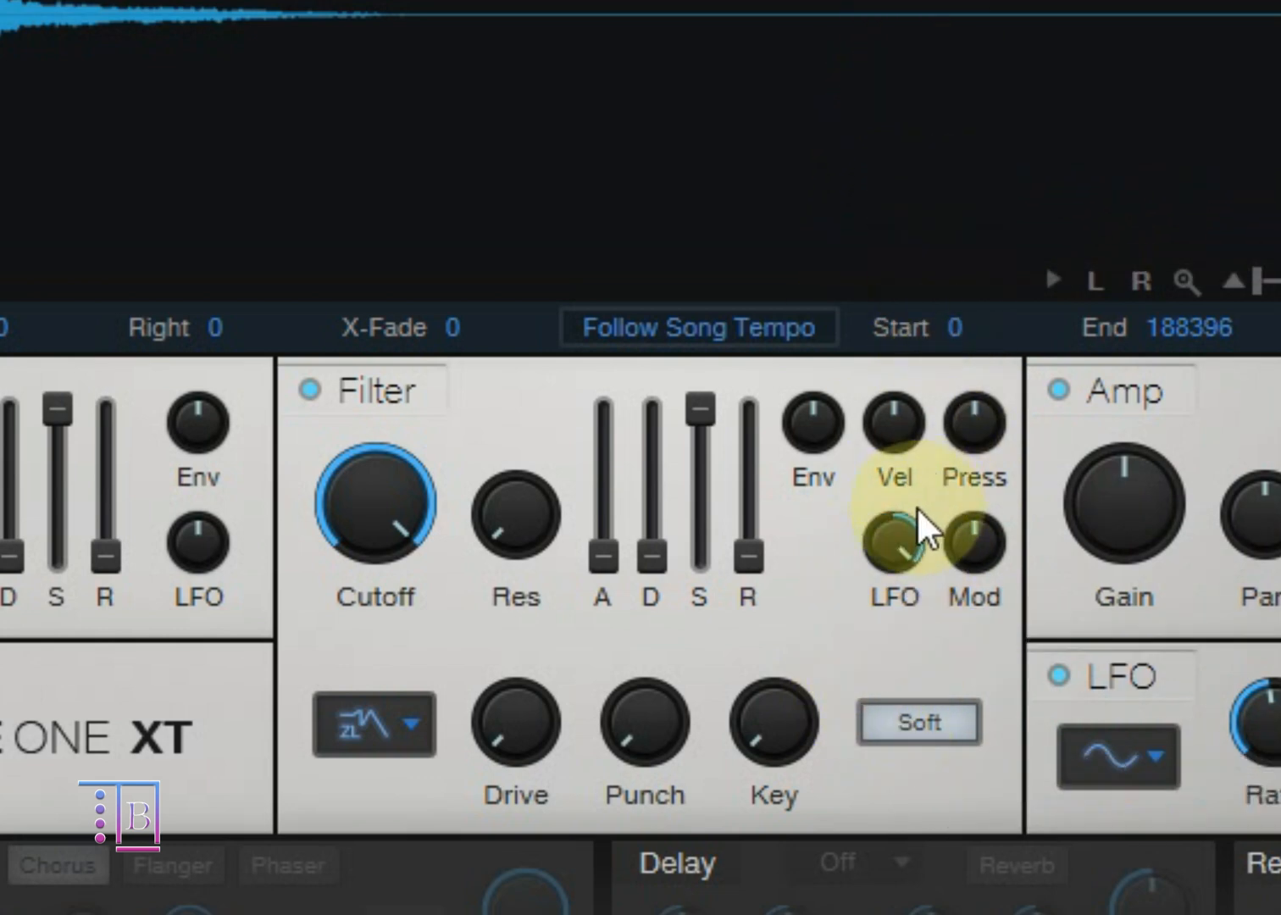
ctrl+click(895, 557)
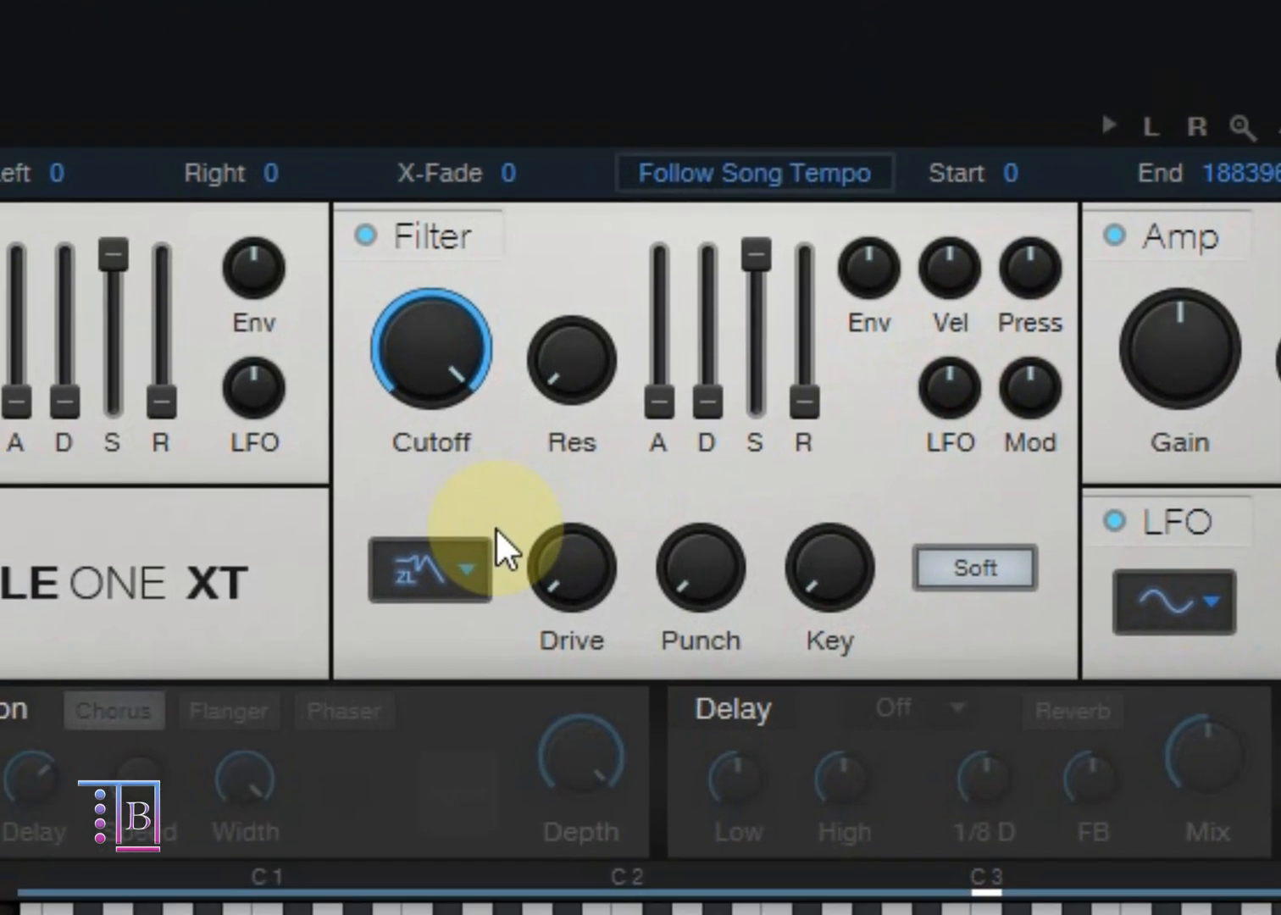
Step: Review the available filter types while keeping LP24 Zero, and raise the filter's Drive before resetting it to 0.0 %
click(449, 577)
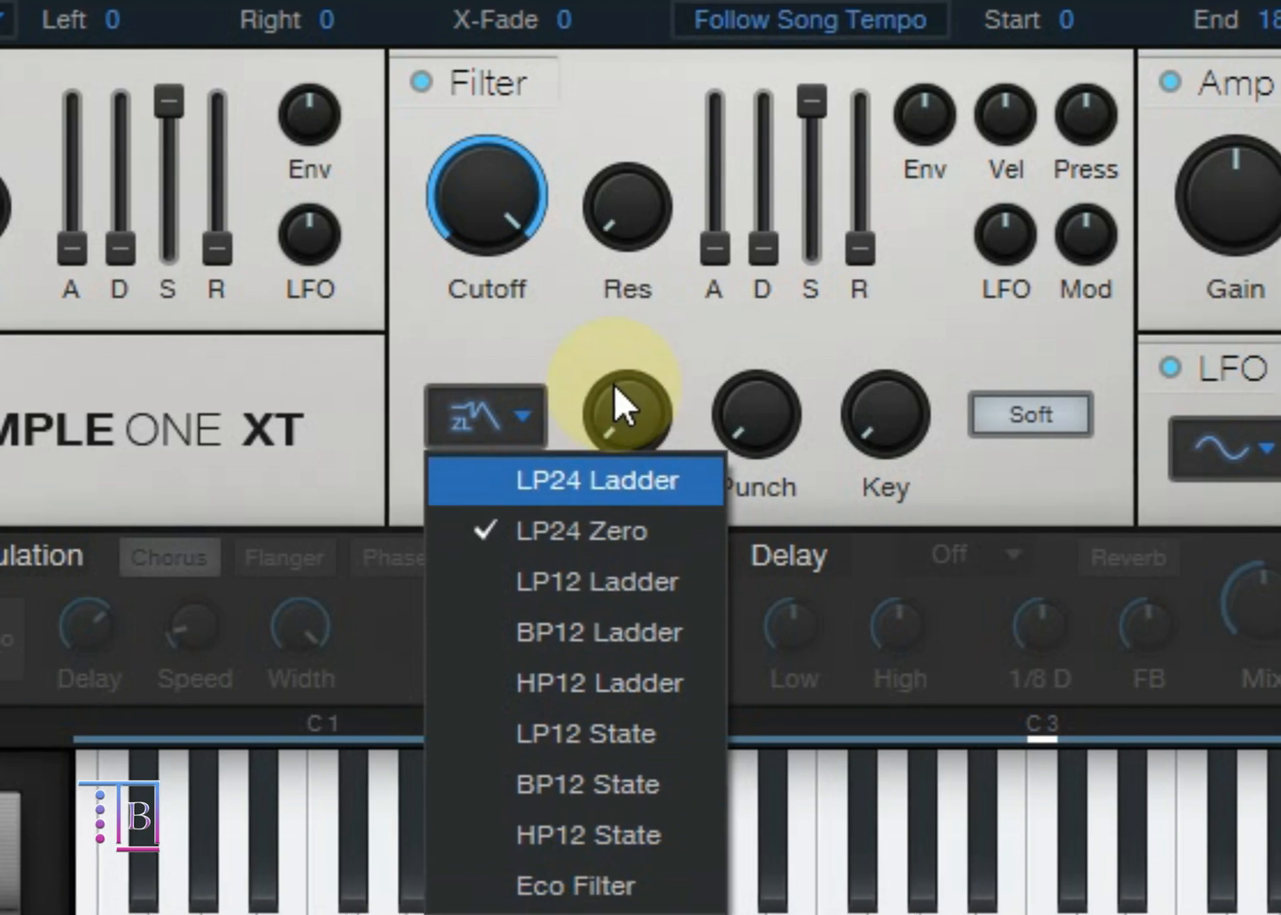
click(612, 333)
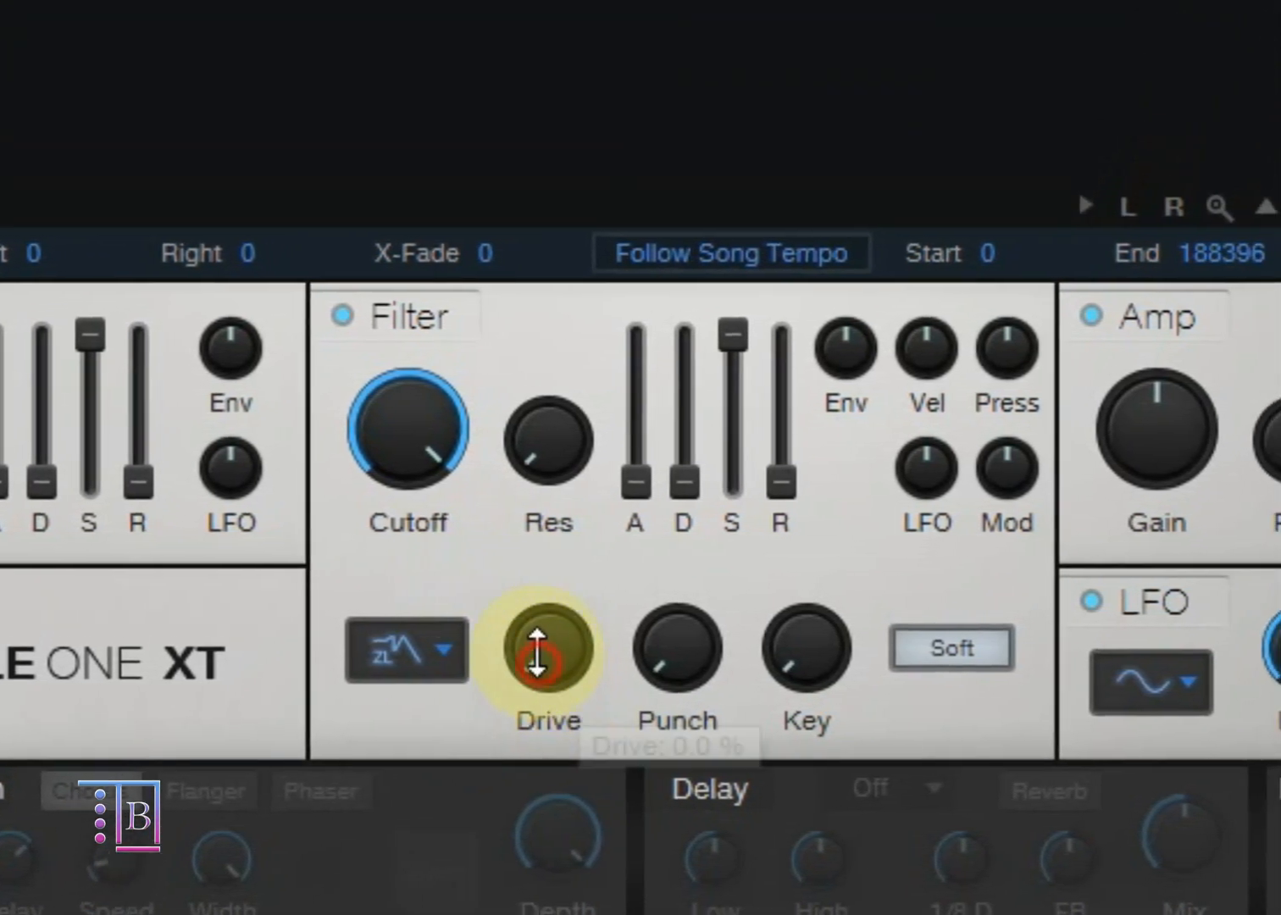
drag(538, 653, 527, 557)
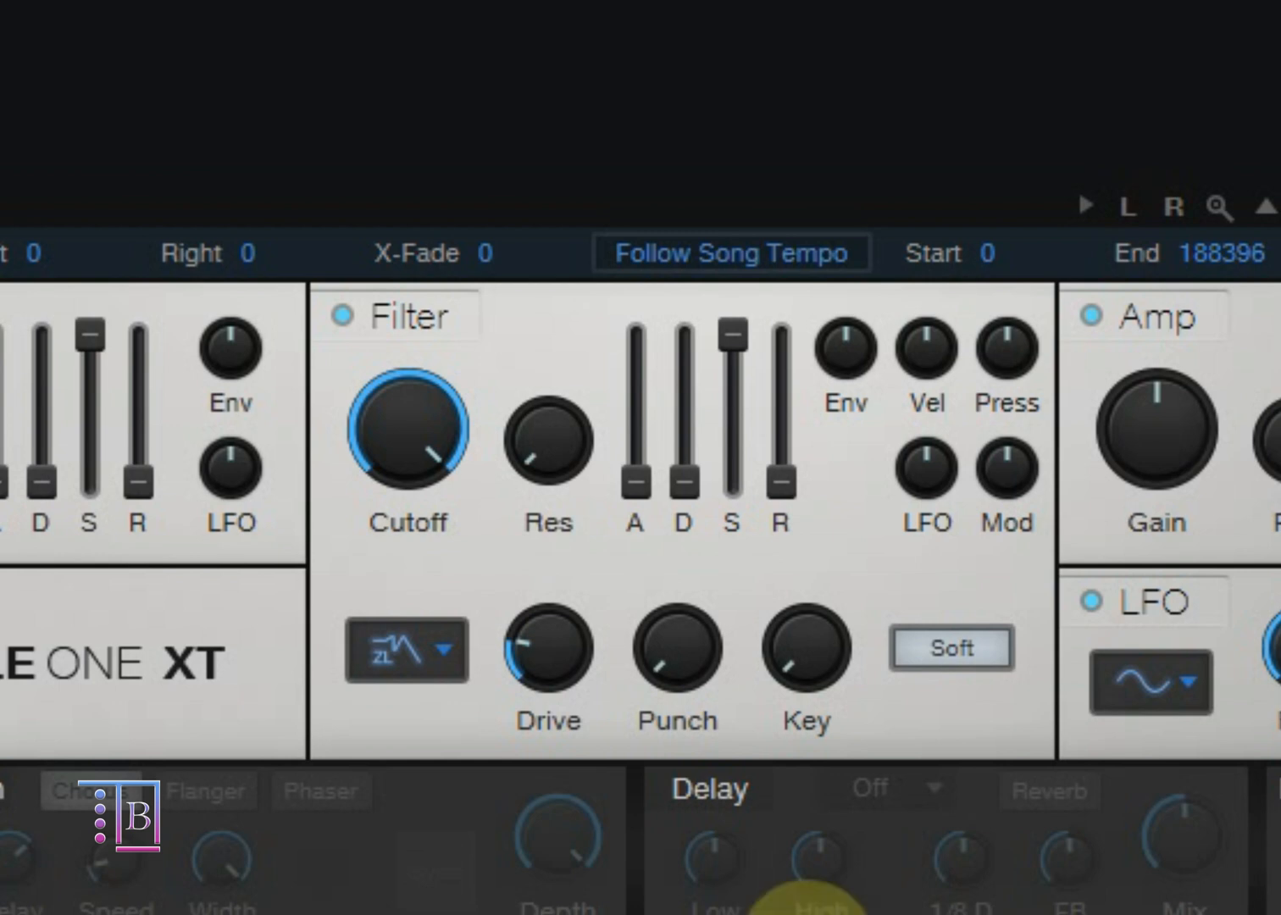
drag(572, 653, 669, 559)
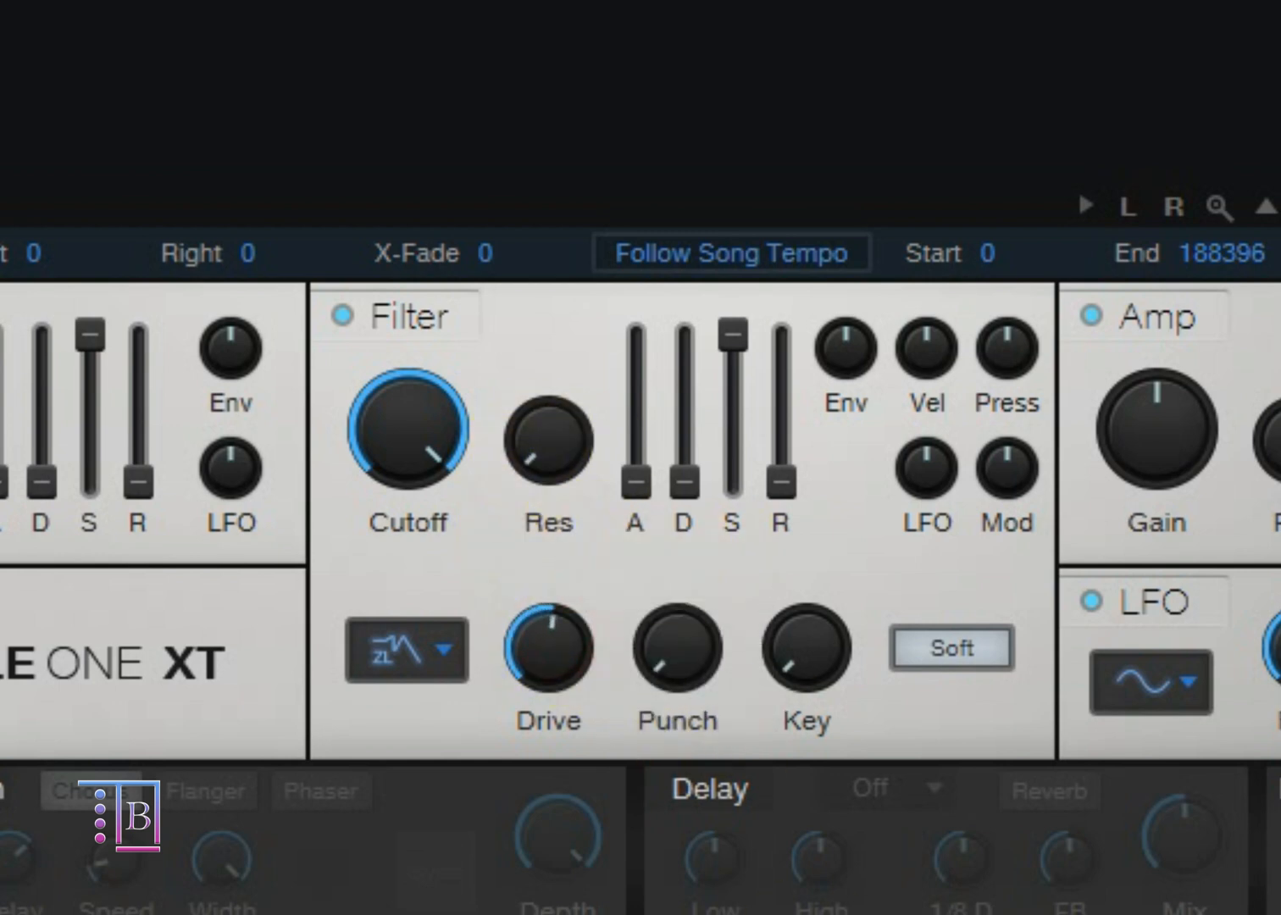
drag(549, 648, 563, 524)
double_click(543, 652)
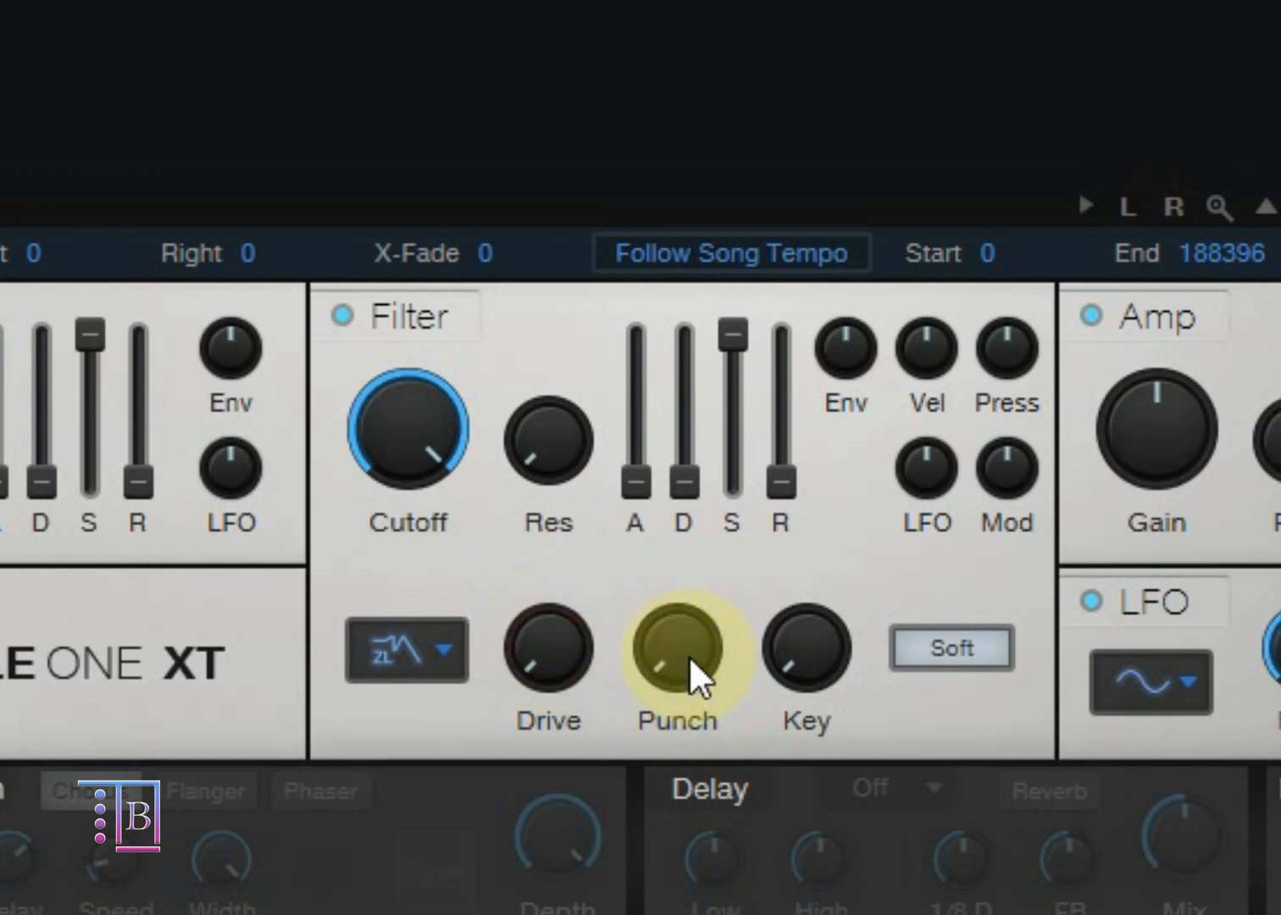
Step: Raise the filter's Punch in stages and return it to minimum
drag(690, 670, 680, 537)
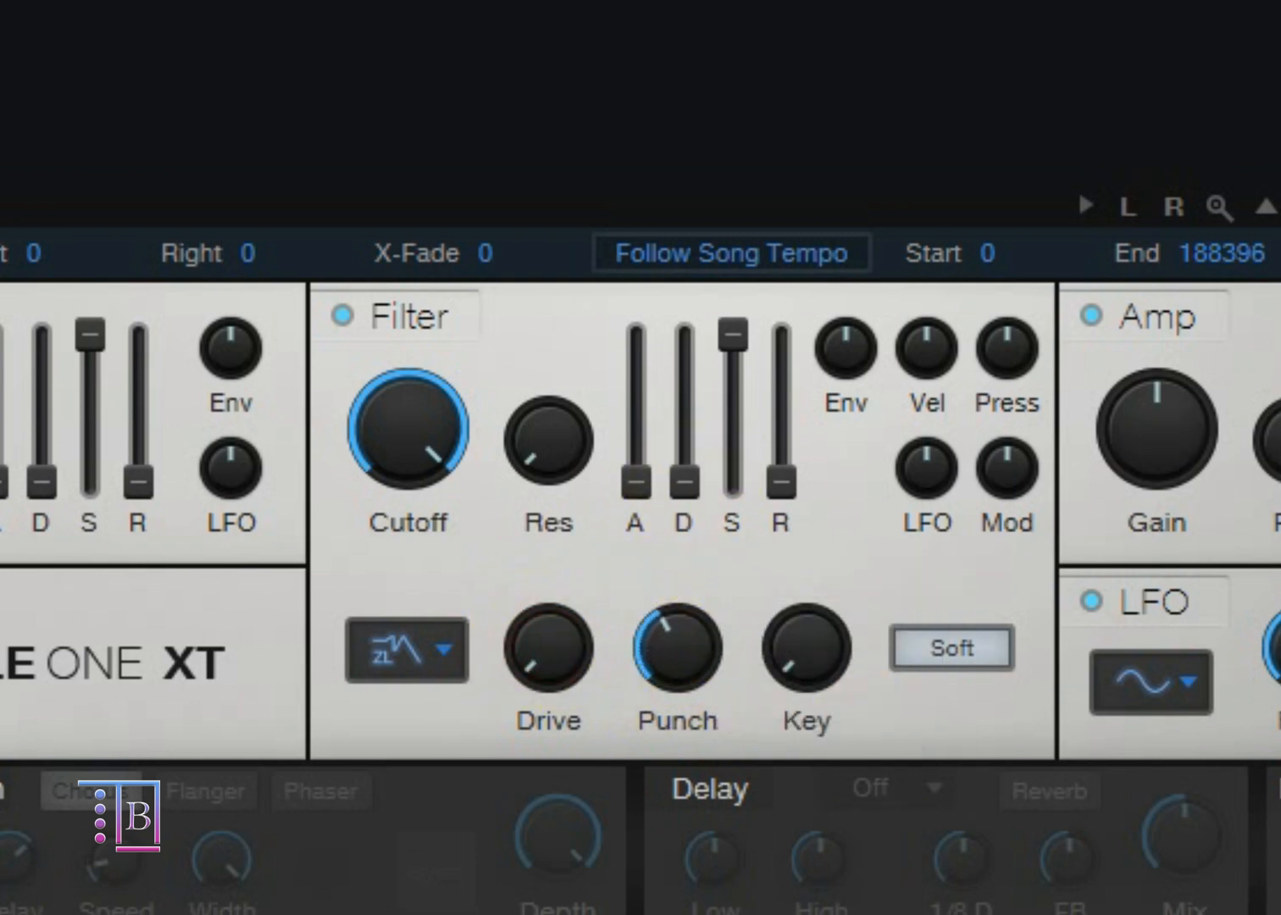
drag(678, 648, 677, 572)
drag(689, 644, 726, 580)
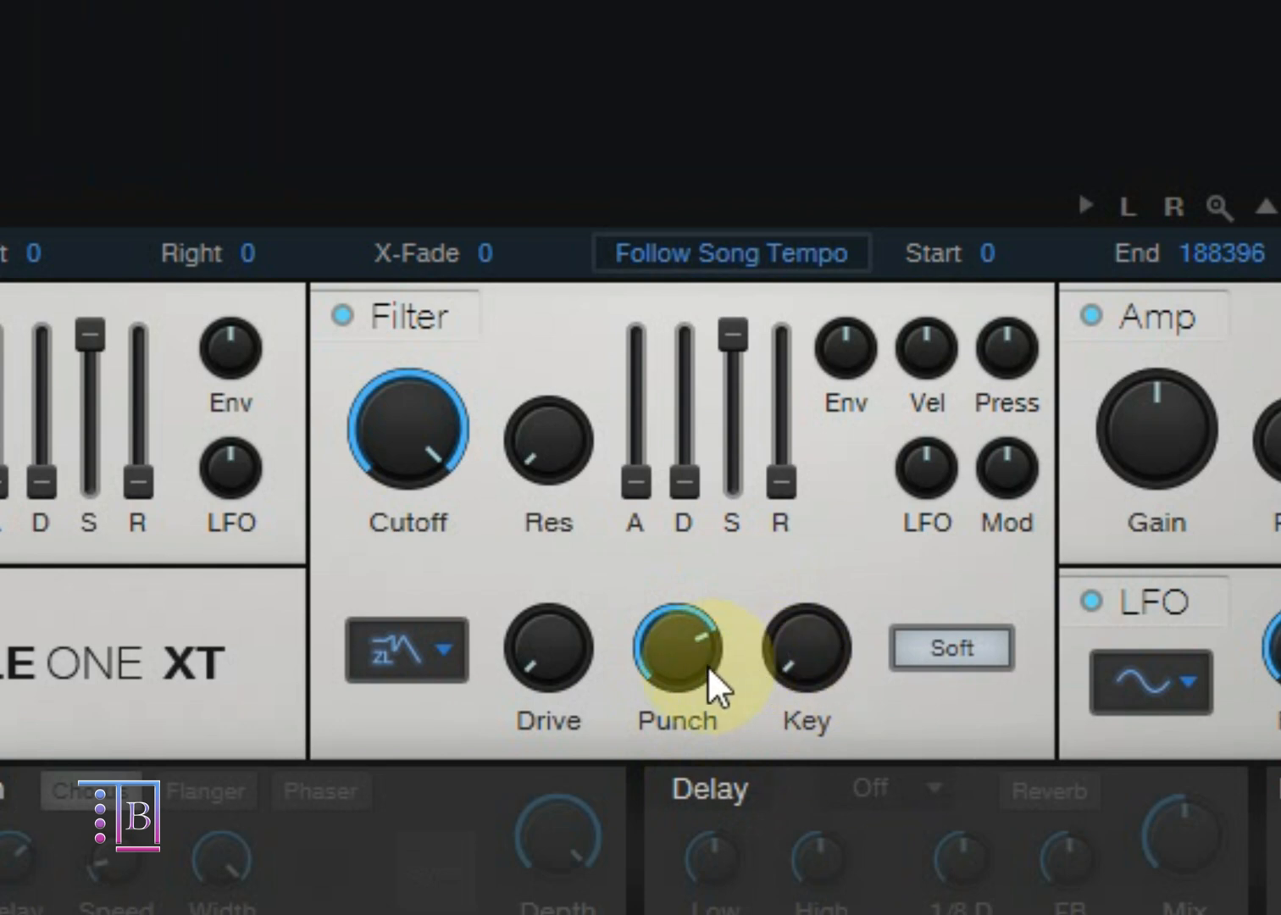
drag(712, 684, 707, 856)
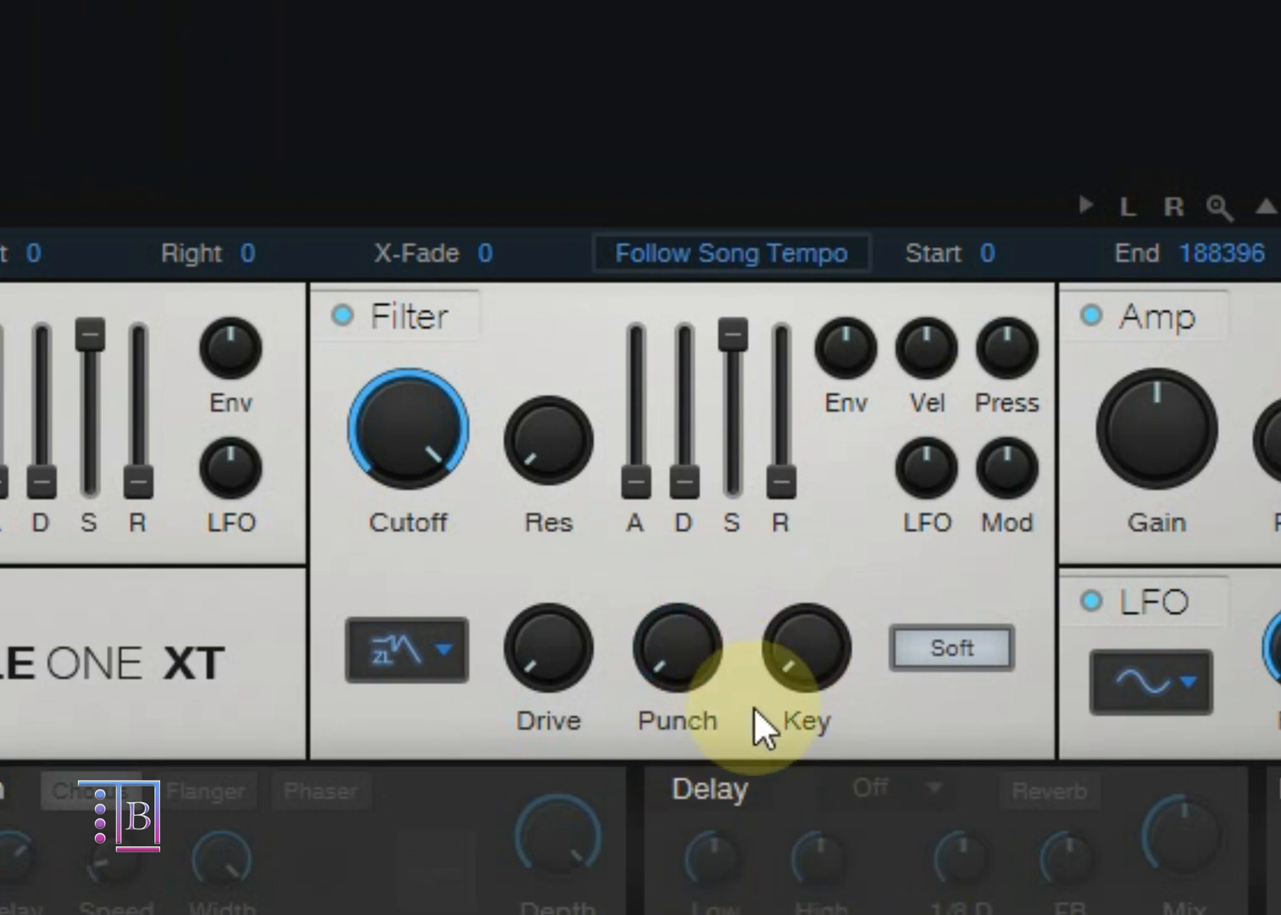
Step: Raise the filter's Key tracking part of the way and return it to minimum
drag(820, 663, 828, 557)
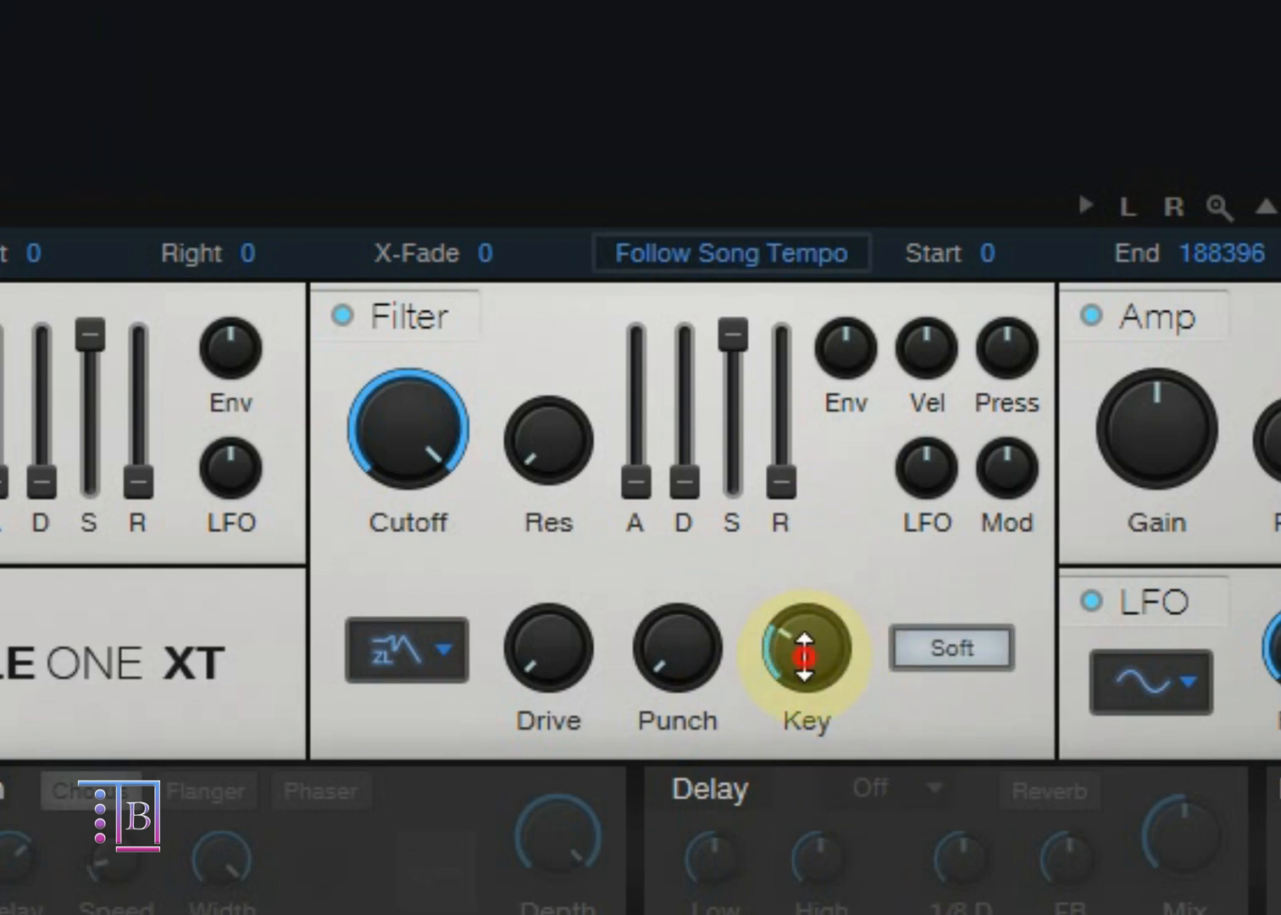
drag(804, 657, 821, 904)
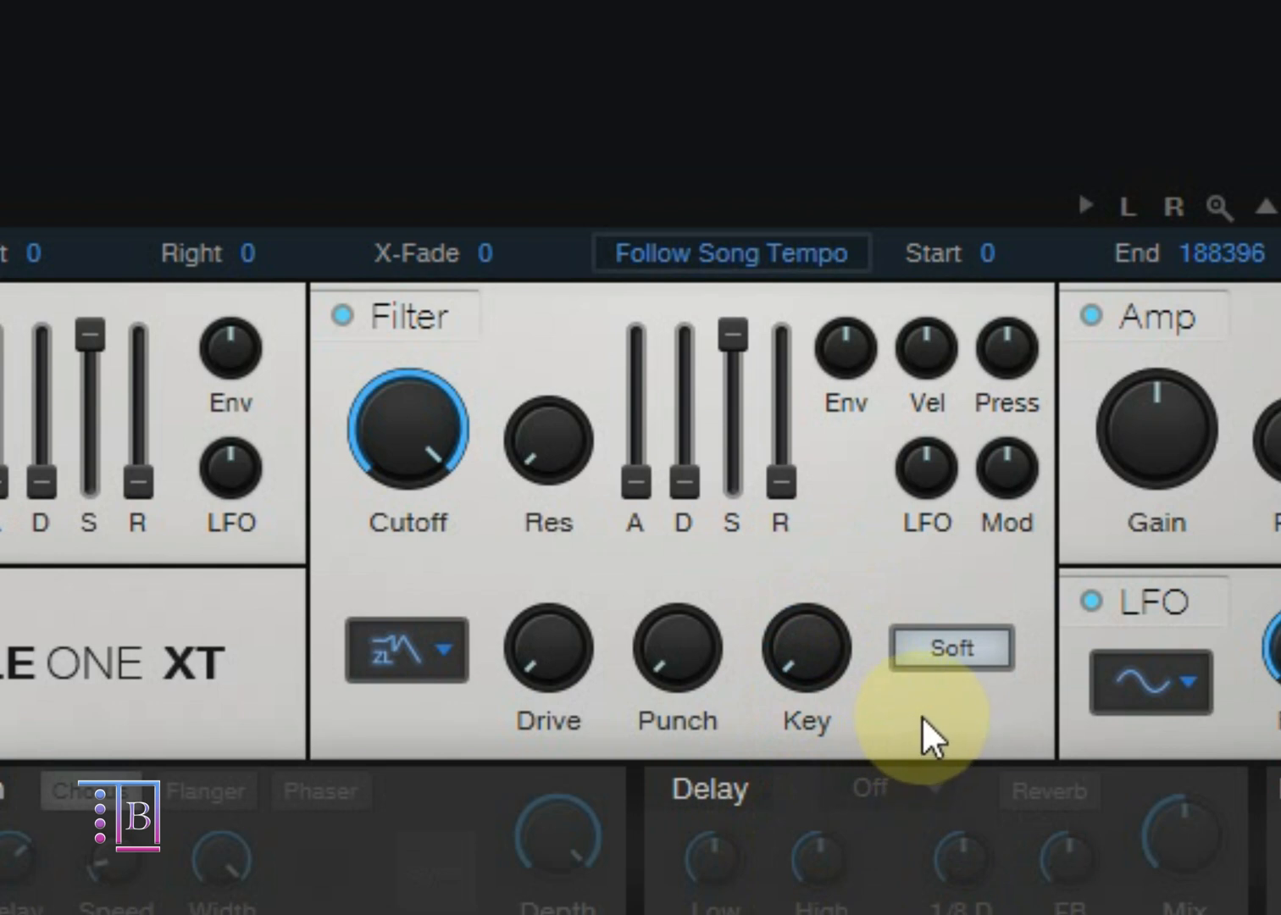
mouse_move(801, 677)
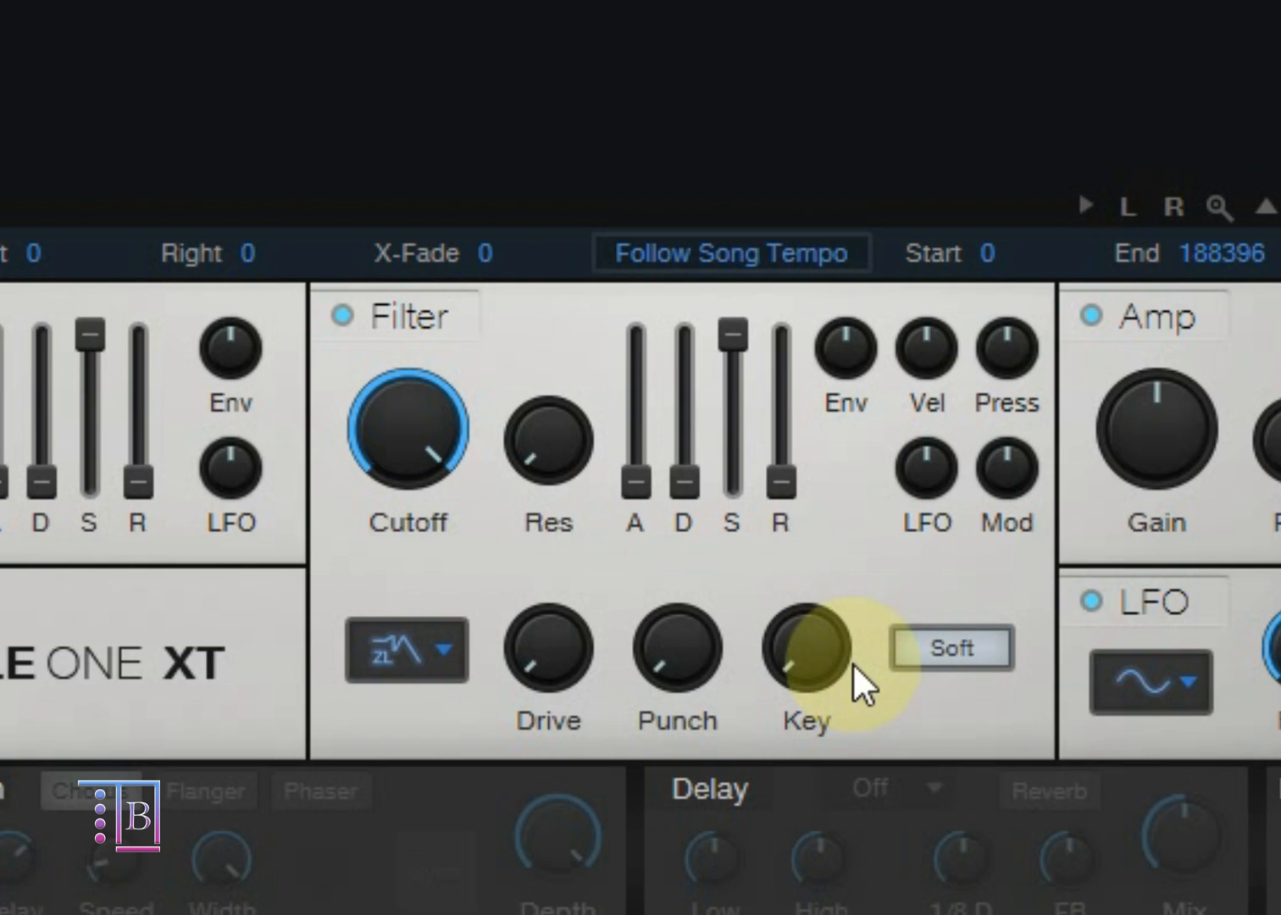
drag(822, 666, 775, 765)
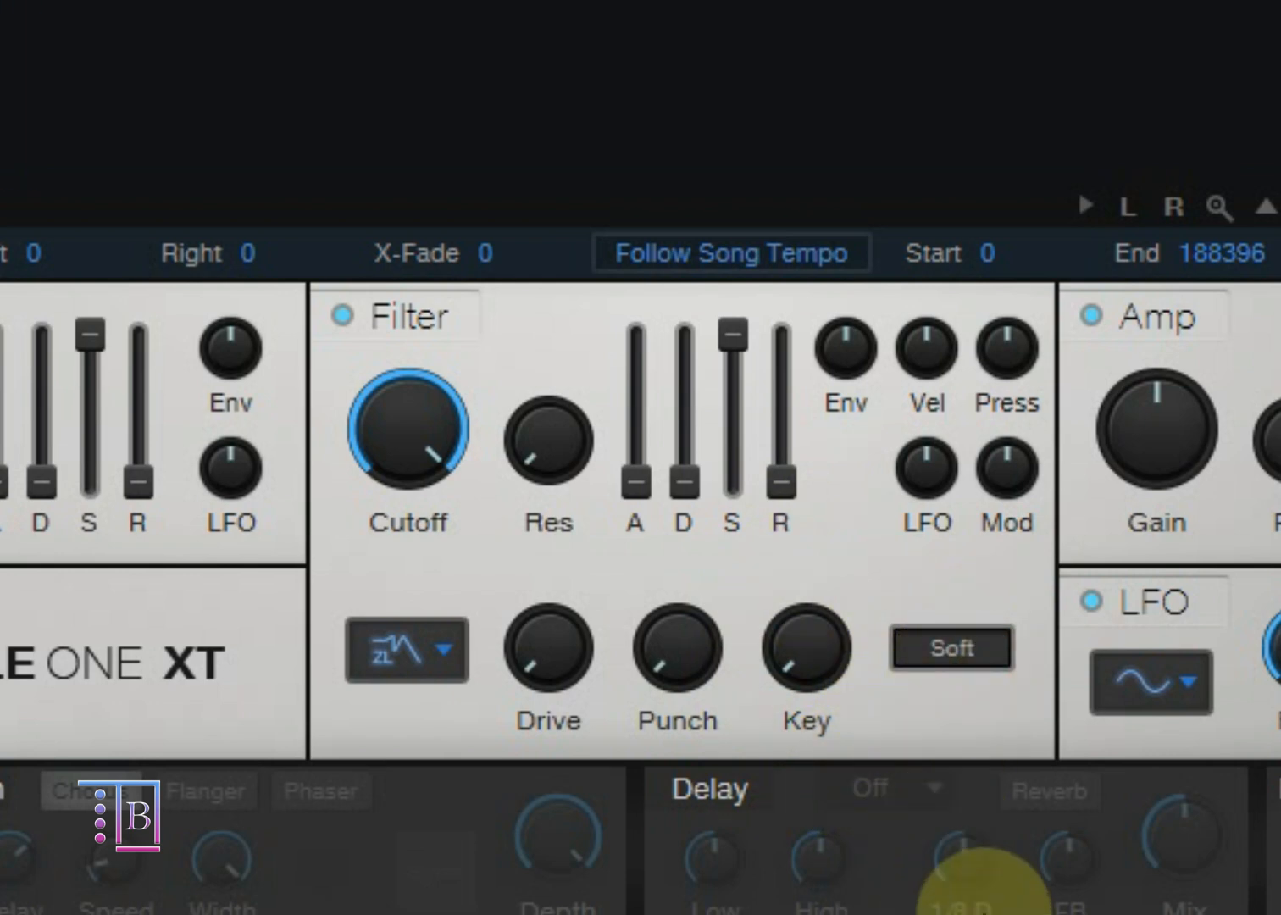
Step: Toggle the filter's Soft mode on and off for comparison, leaving it on
click(987, 643)
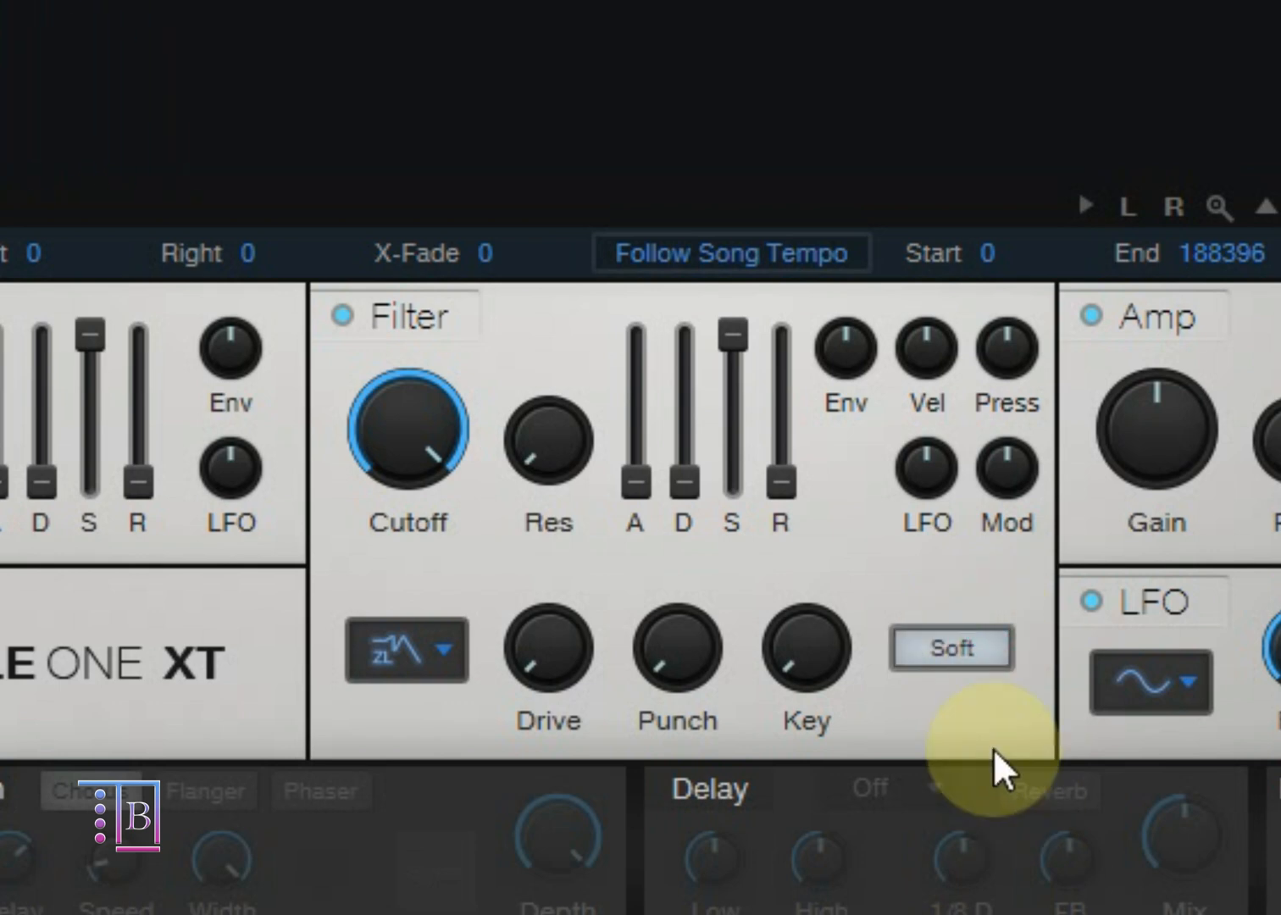
click(939, 665)
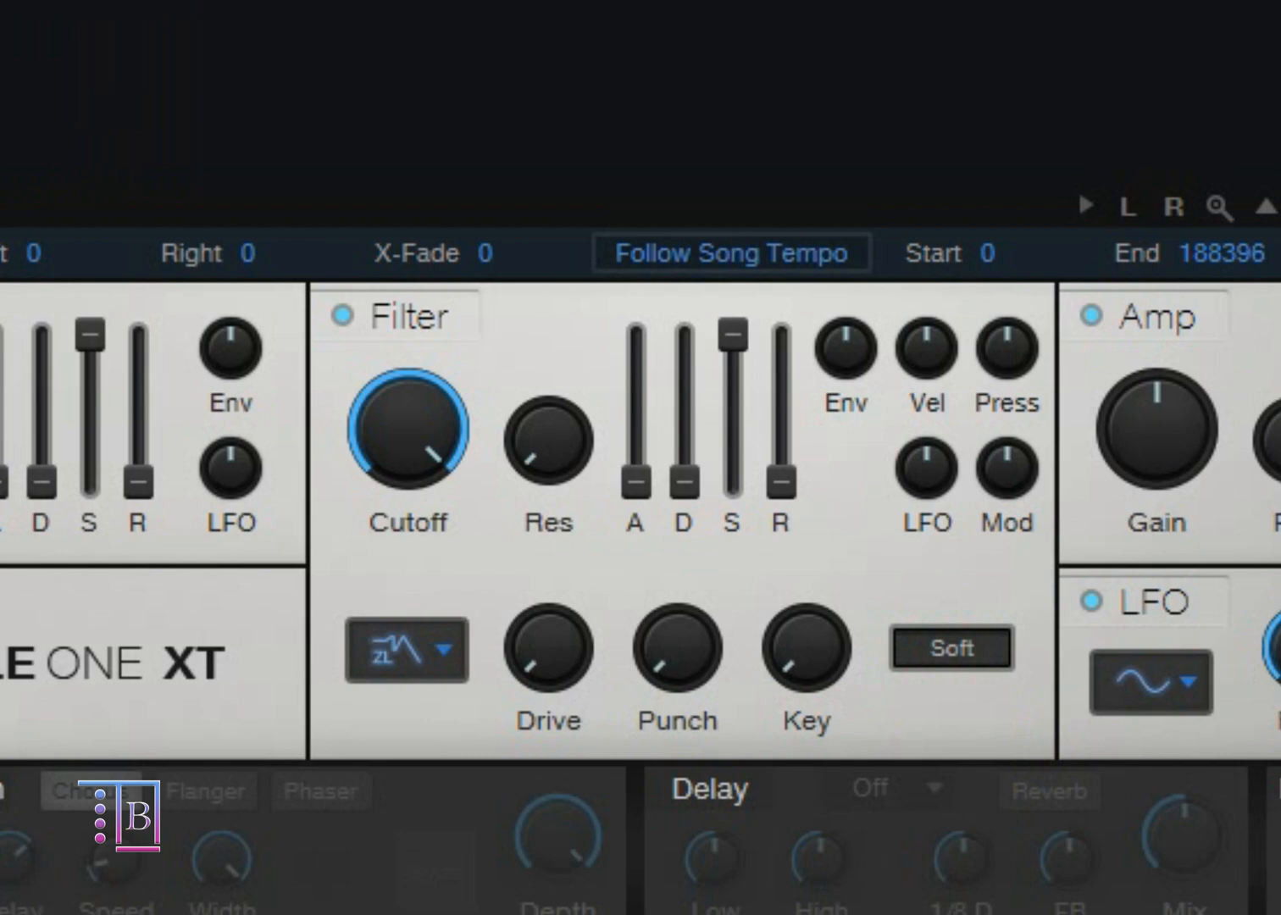
click(940, 669)
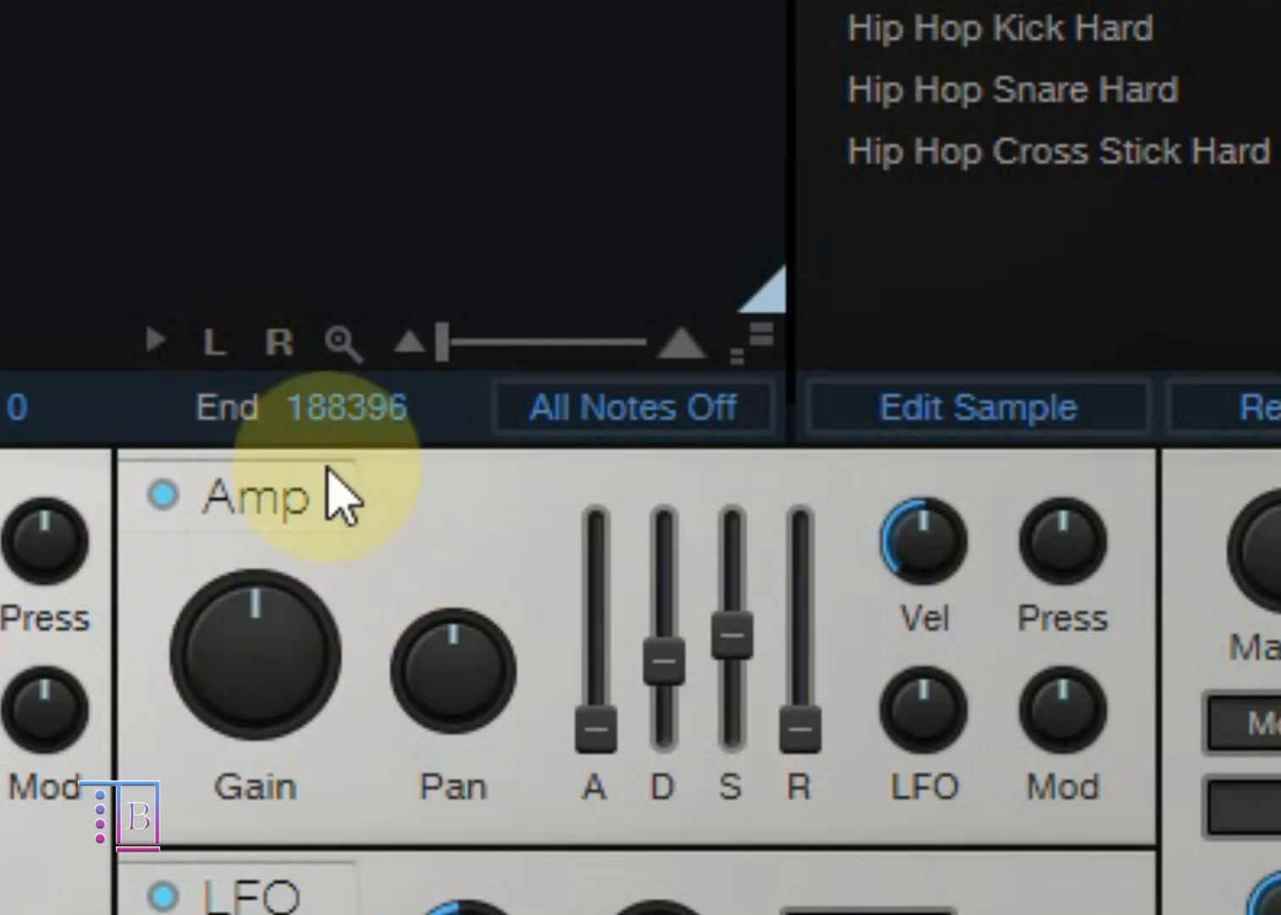
Step: Switch the Amp section off and on again, and raise its Gain well above centre
click(164, 495)
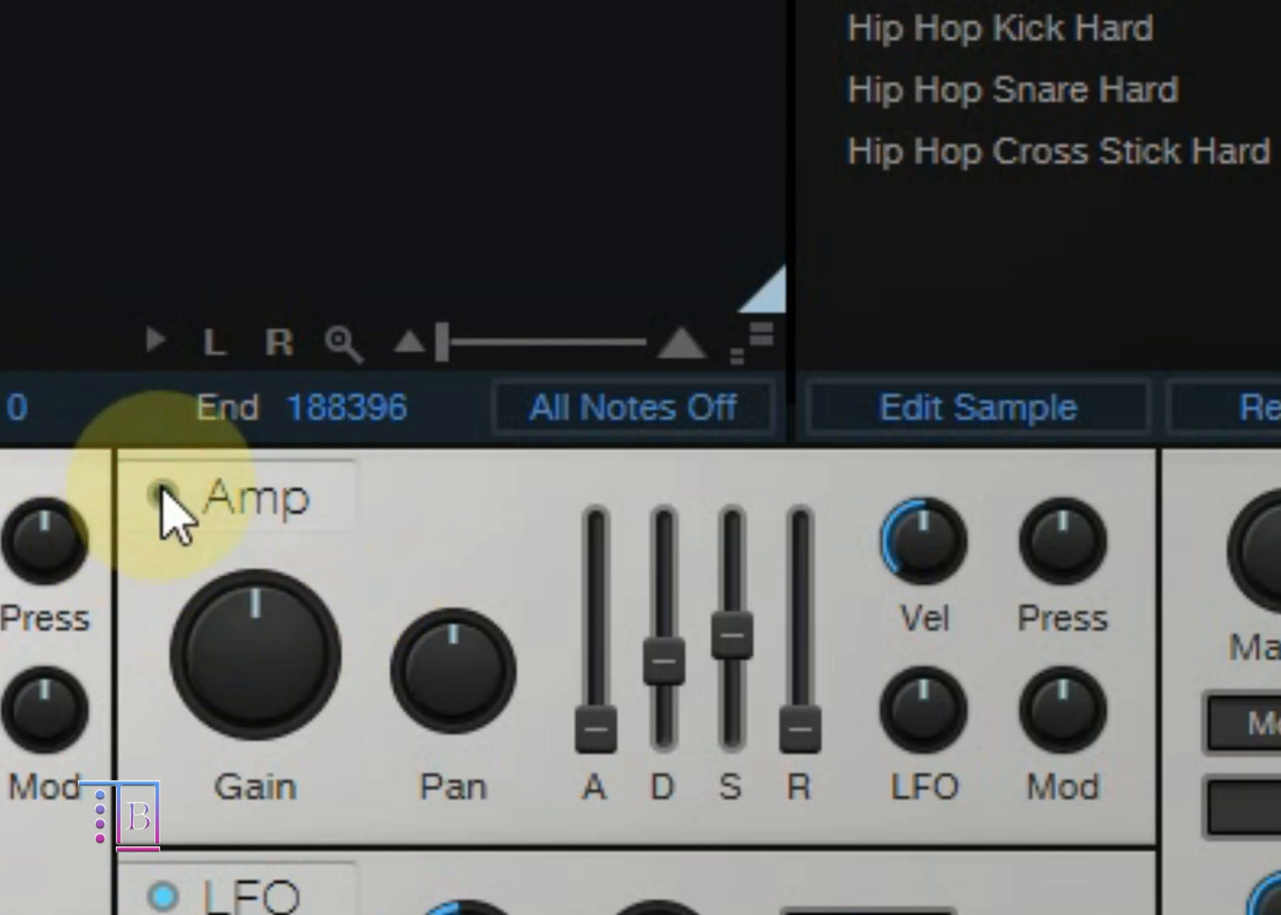
click(163, 496)
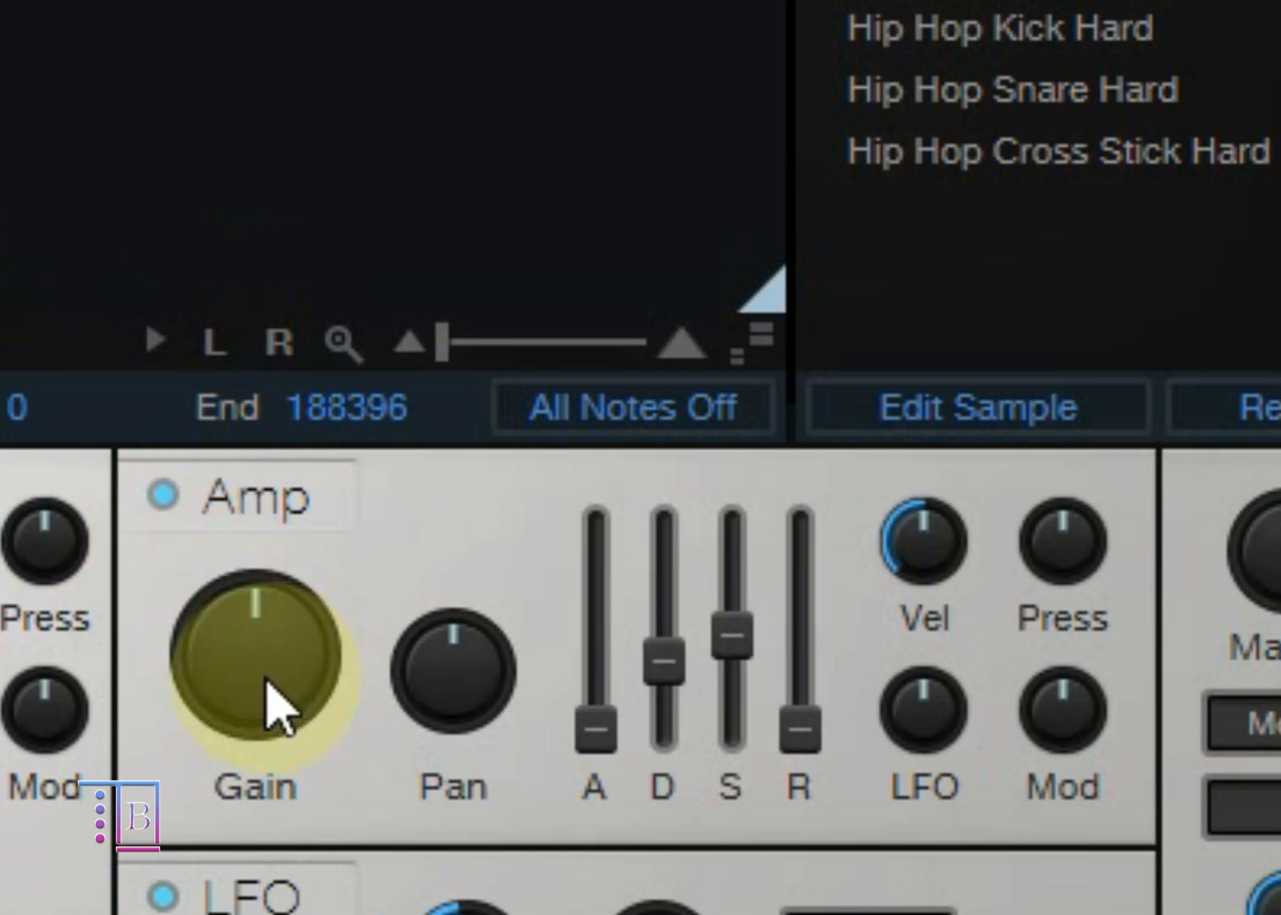
drag(266, 701, 272, 491)
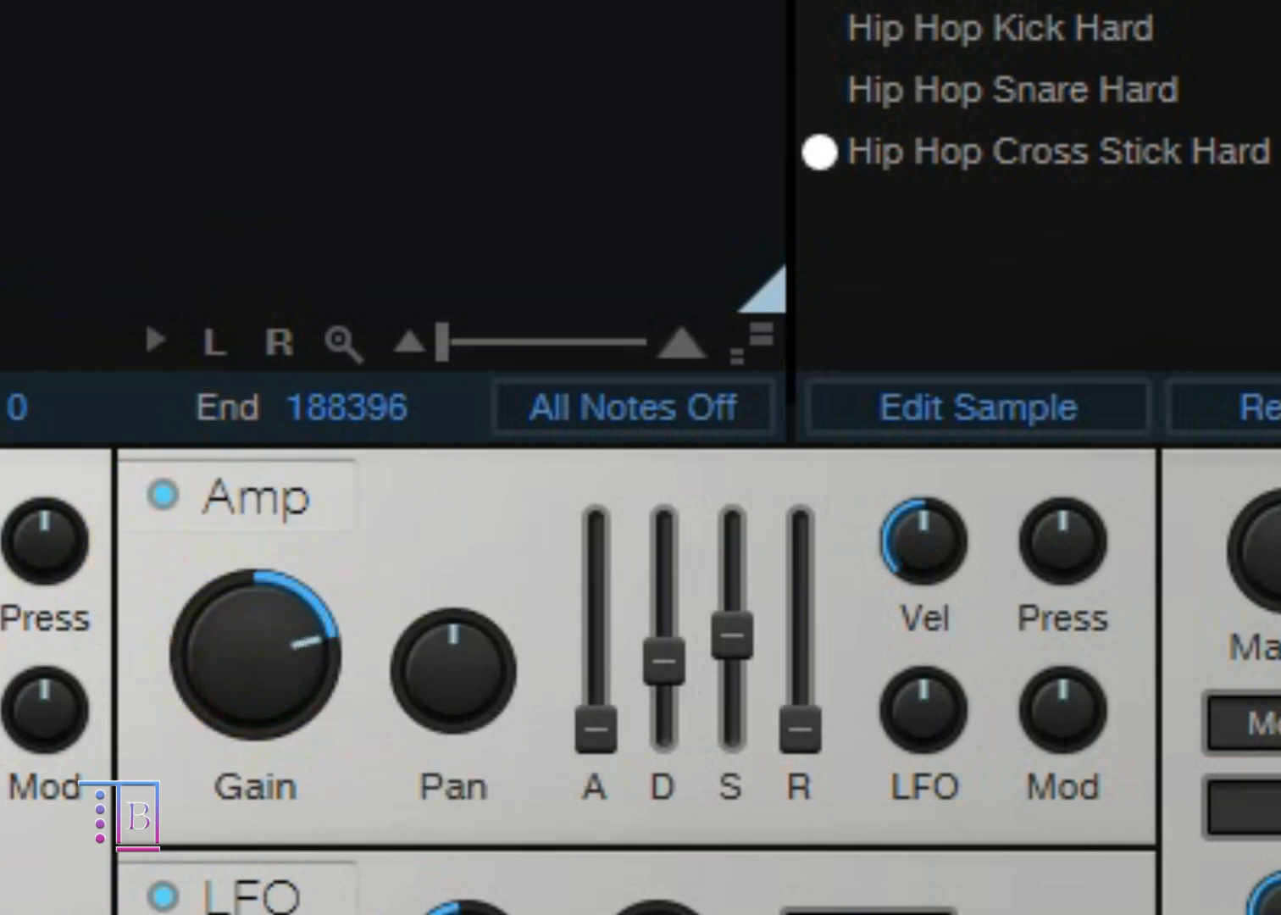
Step: Raise the Amp's Gain to maximum and reset it to centre, and sweep Pan to both sides before recentring it
drag(278, 663, 180, 257)
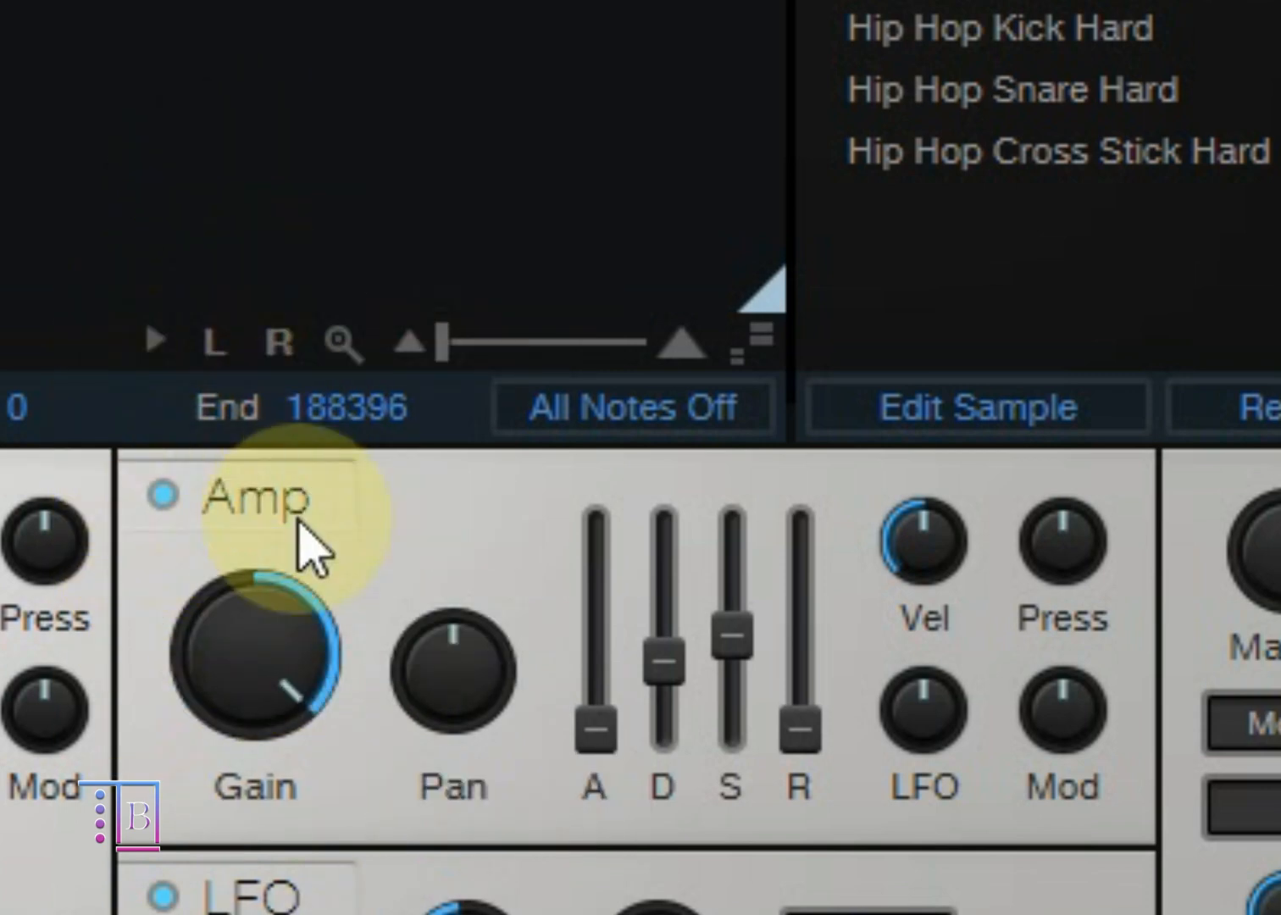
double_click(280, 682)
drag(458, 669, 437, 821)
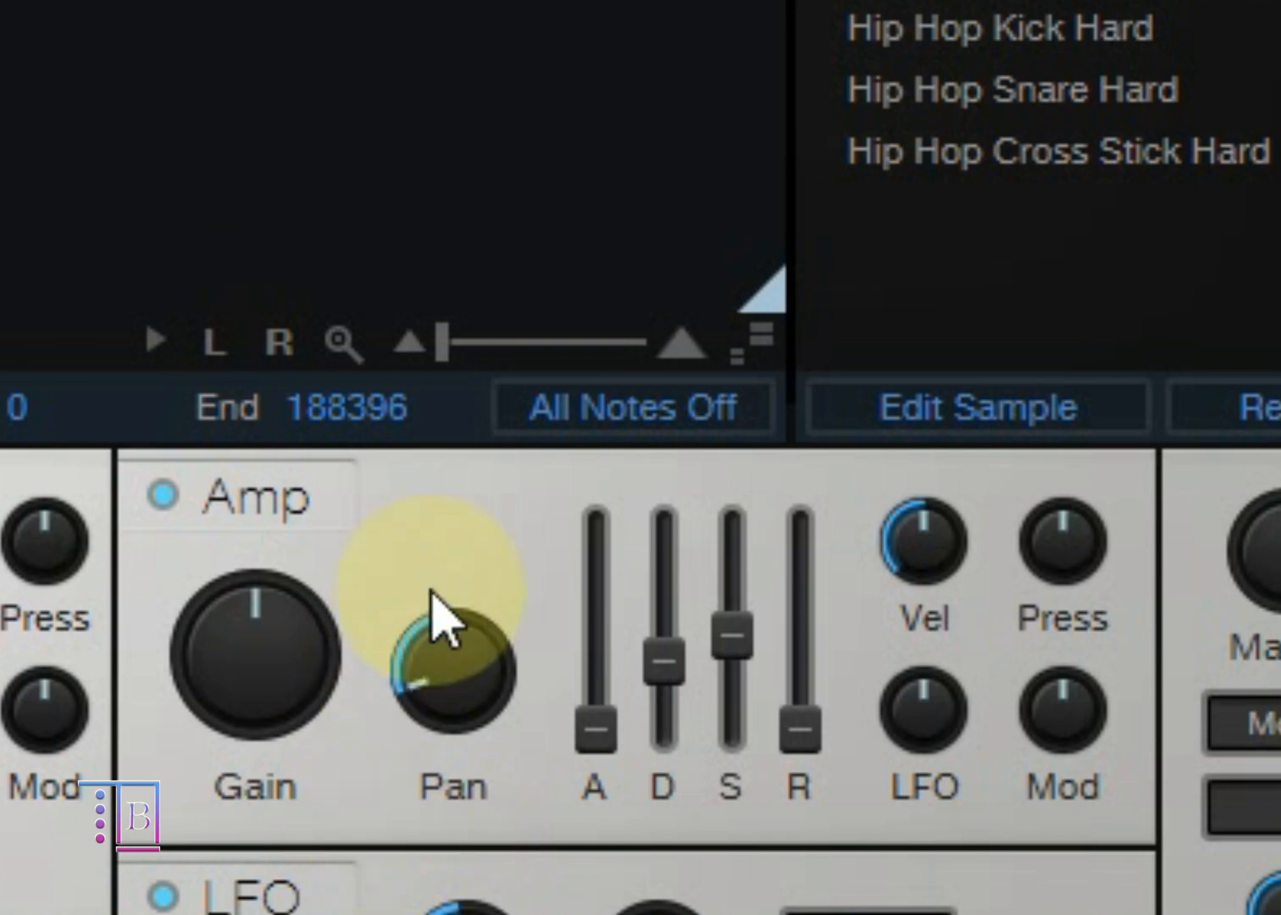
drag(437, 627, 635, 22)
double_click(474, 705)
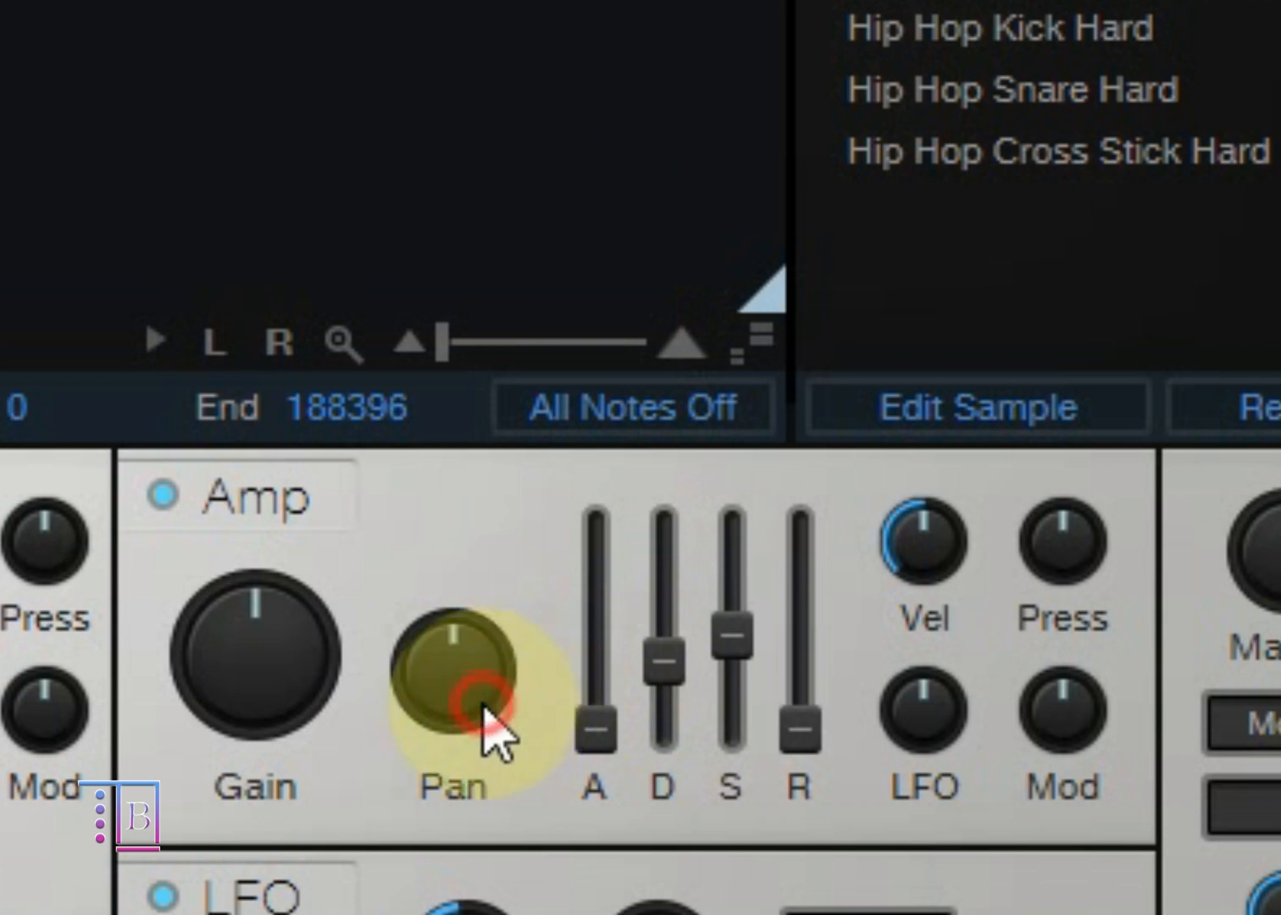
Step: Raise and reset the Amp envelope's Attack, lower its Decay to minimum, and raise its Sustain slightly
drag(602, 737, 713, 256)
ctrl+click(595, 529)
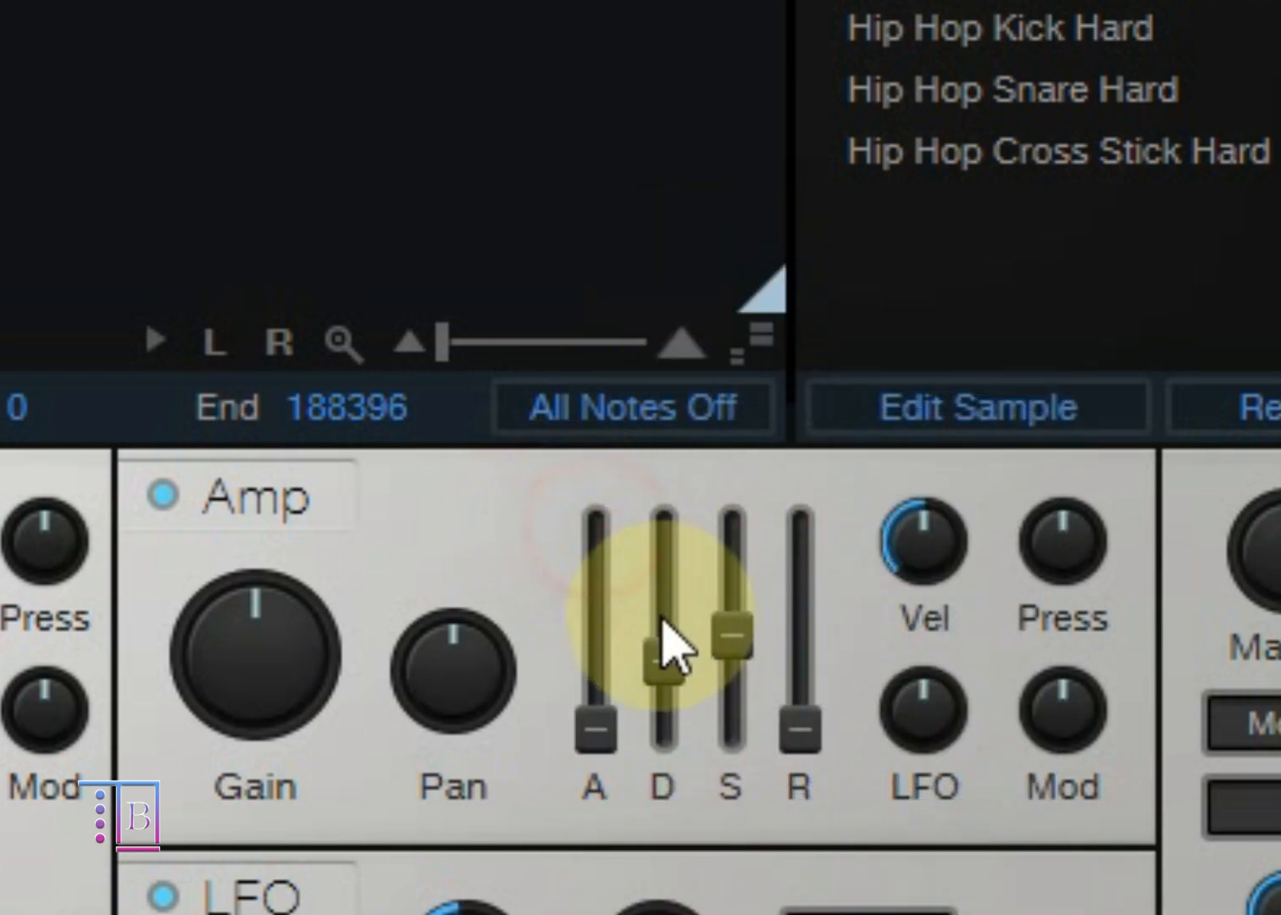
drag(678, 686, 772, 589)
Step: Raise the Amp envelope's Release and return it to 0 s, and set the Amp's velocity amount to maximum
click(805, 734)
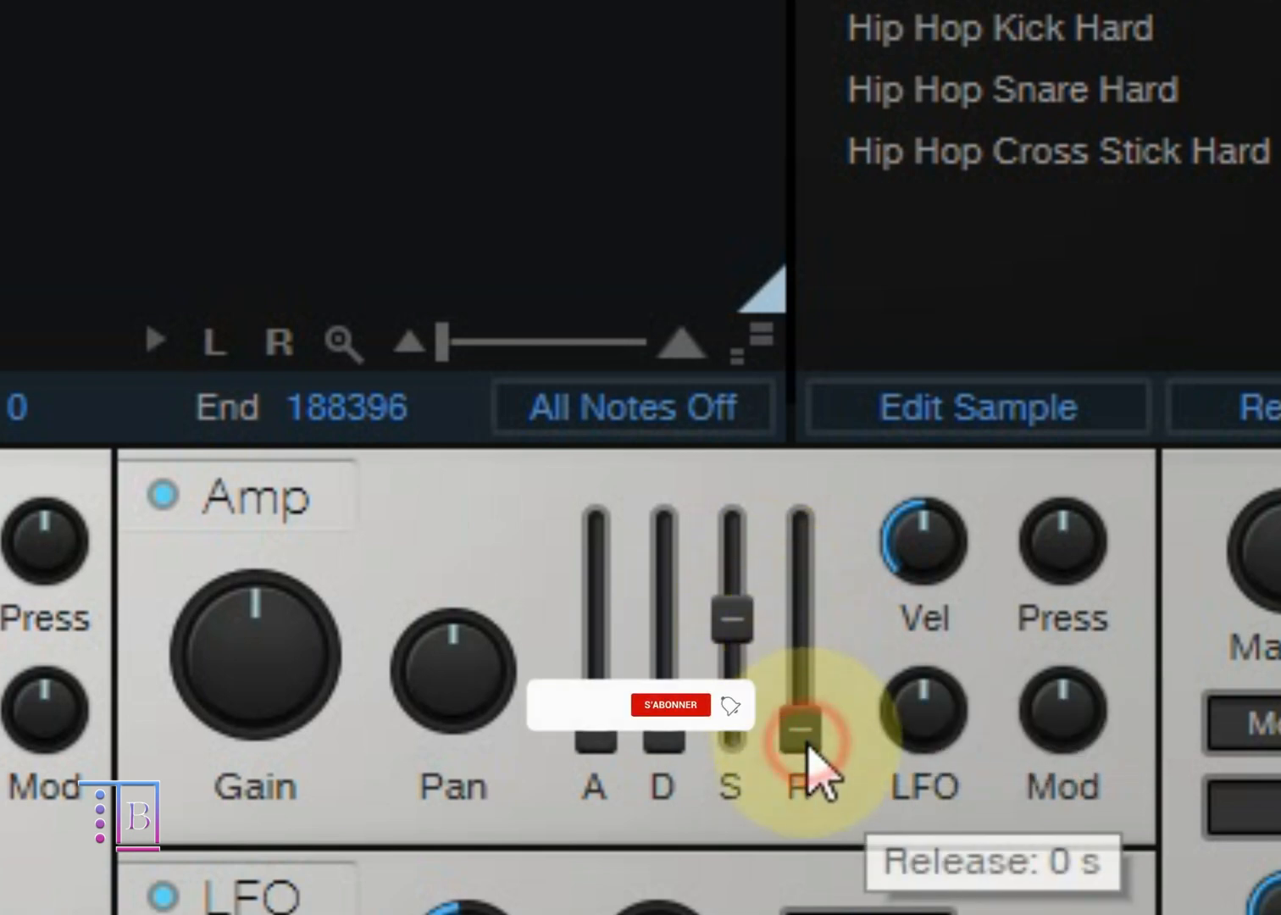
drag(807, 736, 895, 23)
double_click(800, 525)
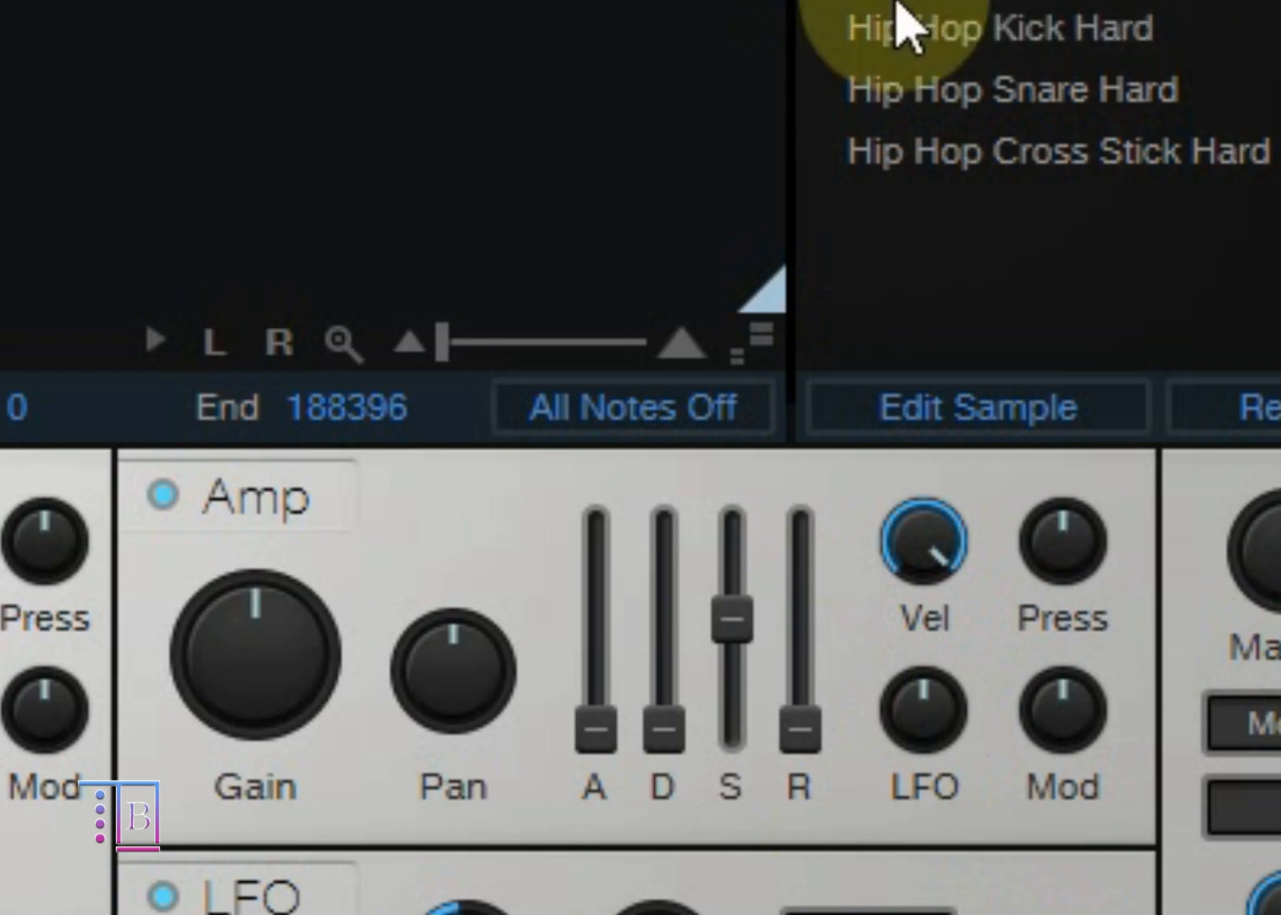
click(963, 566)
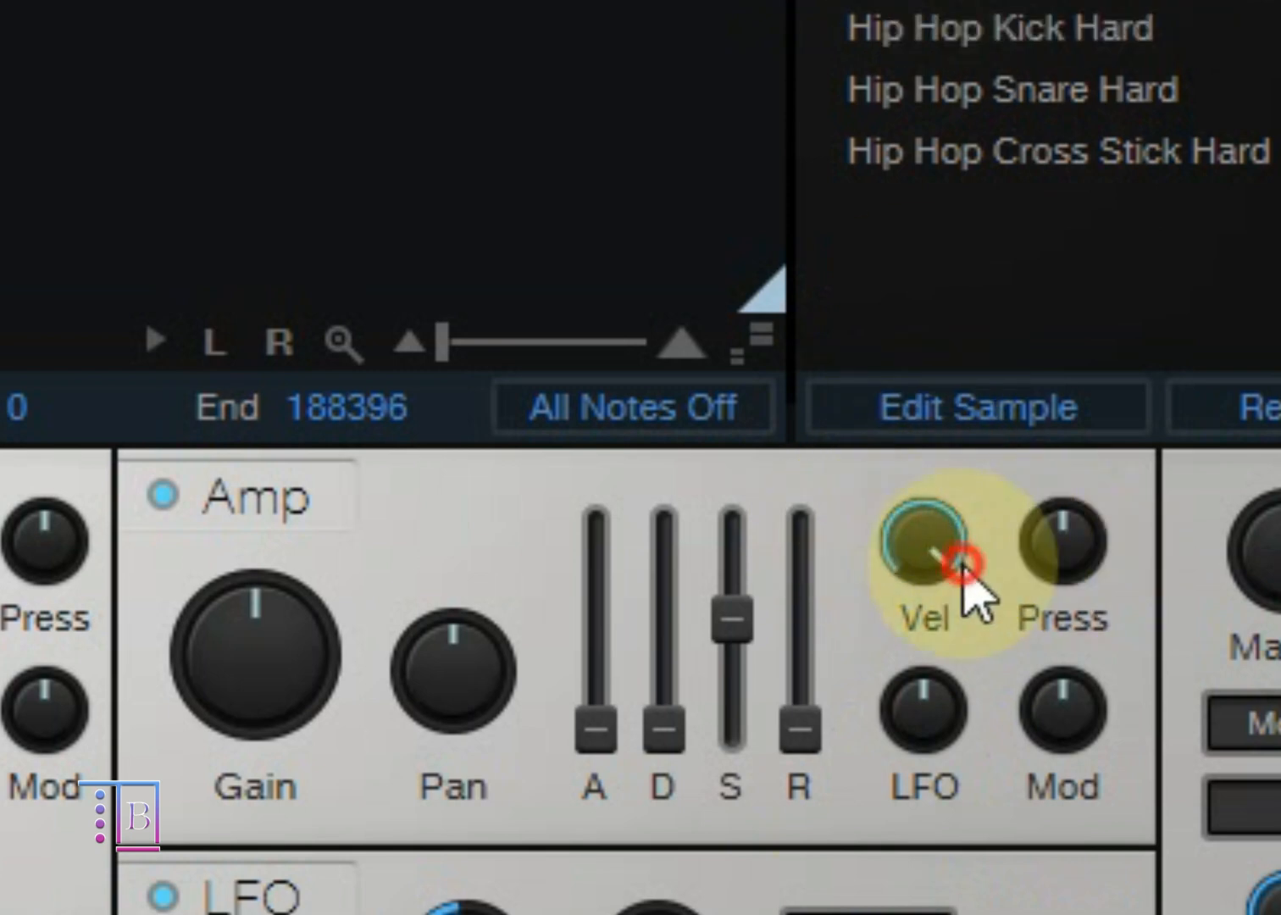
click(895, 543)
Step: Sweep the Amp's Press, Mod and LFO modulation amounts and reset each one to centre
drag(1068, 566, 1001, 863)
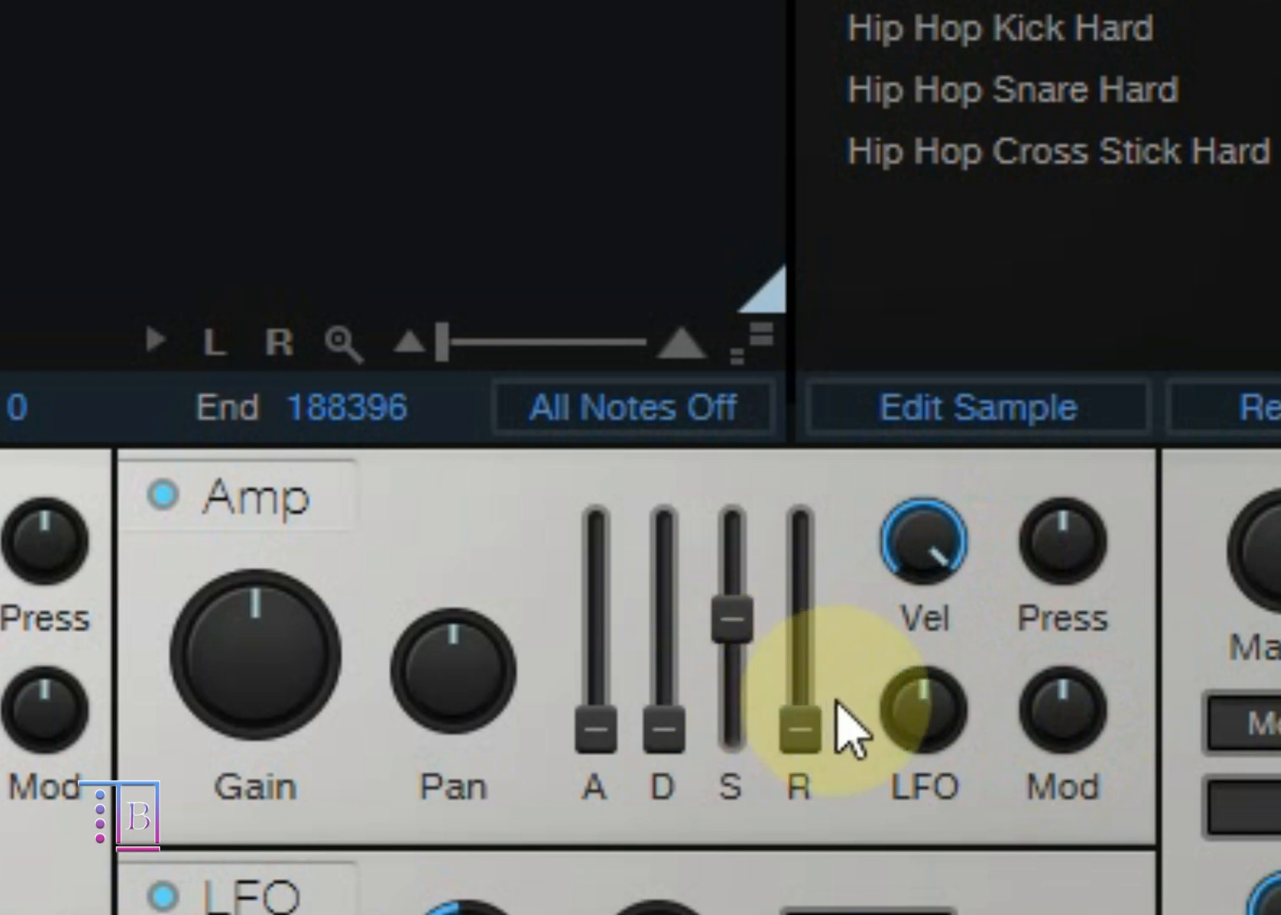
drag(1053, 738, 1131, 644)
drag(1071, 714, 1071, 914)
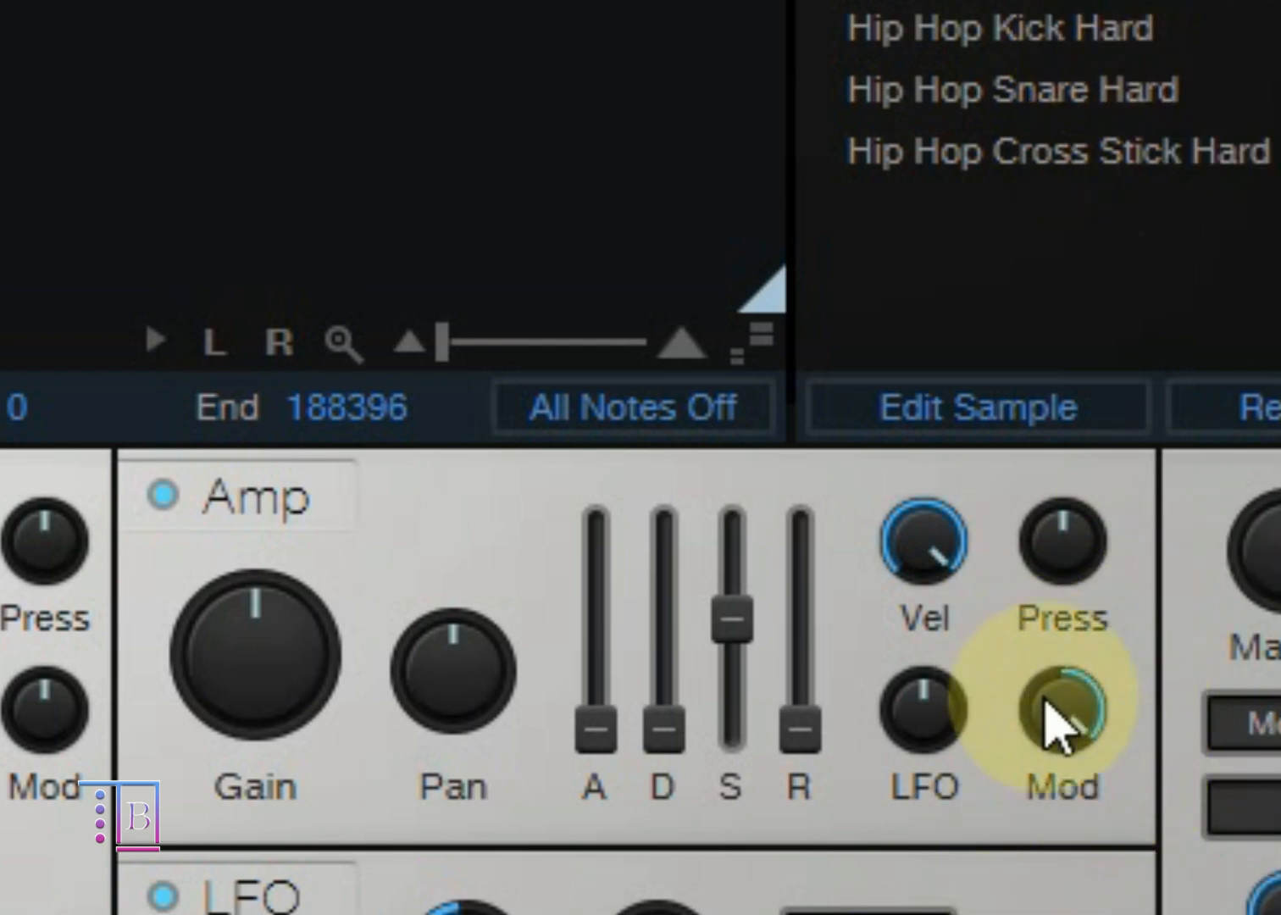
double_click(1059, 713)
drag(959, 700, 952, 877)
double_click(982, 669)
drag(982, 670, 957, 911)
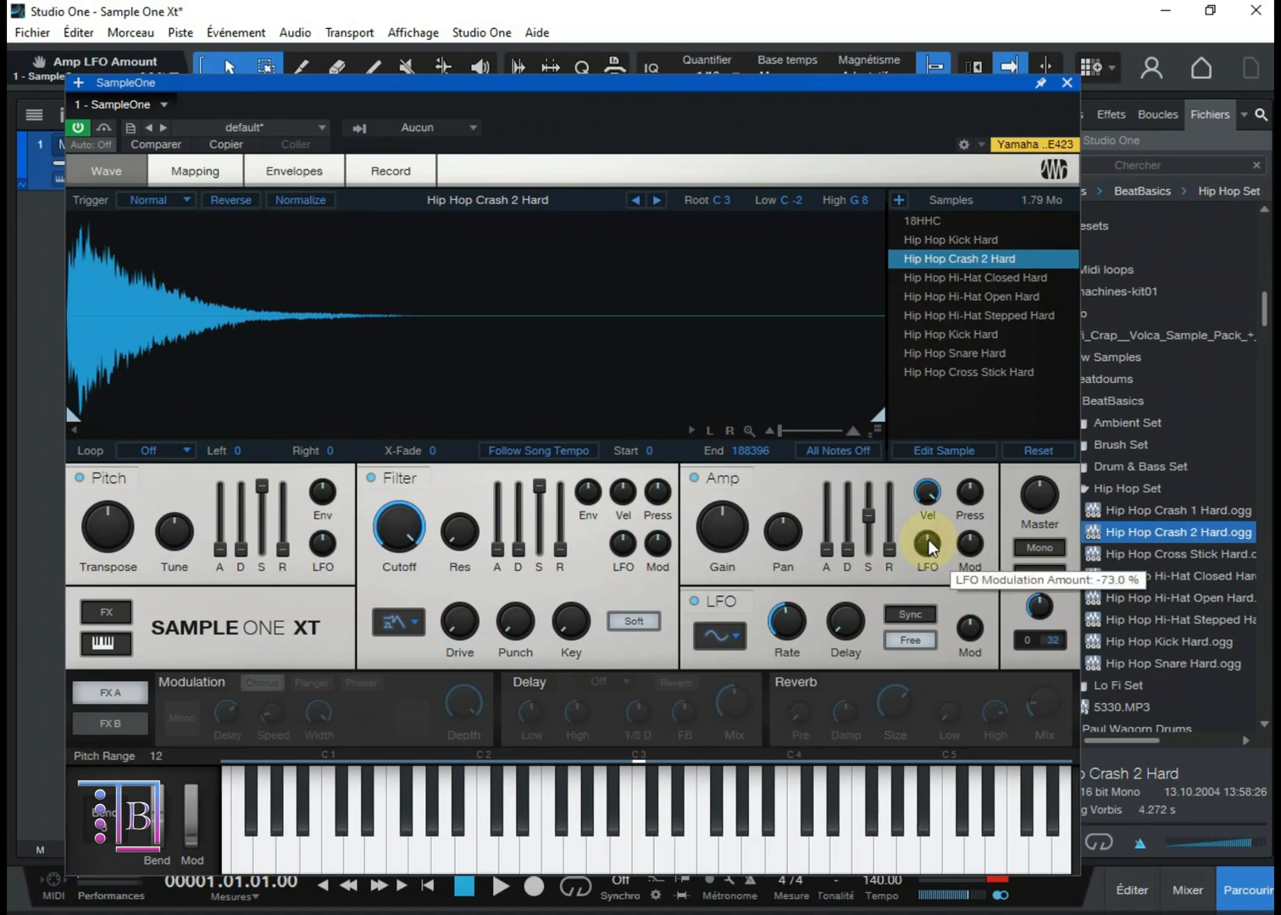
Step: Switch the LFO section off and on again, try its tempo Sync, and leave both Sync and Free off
click(725, 641)
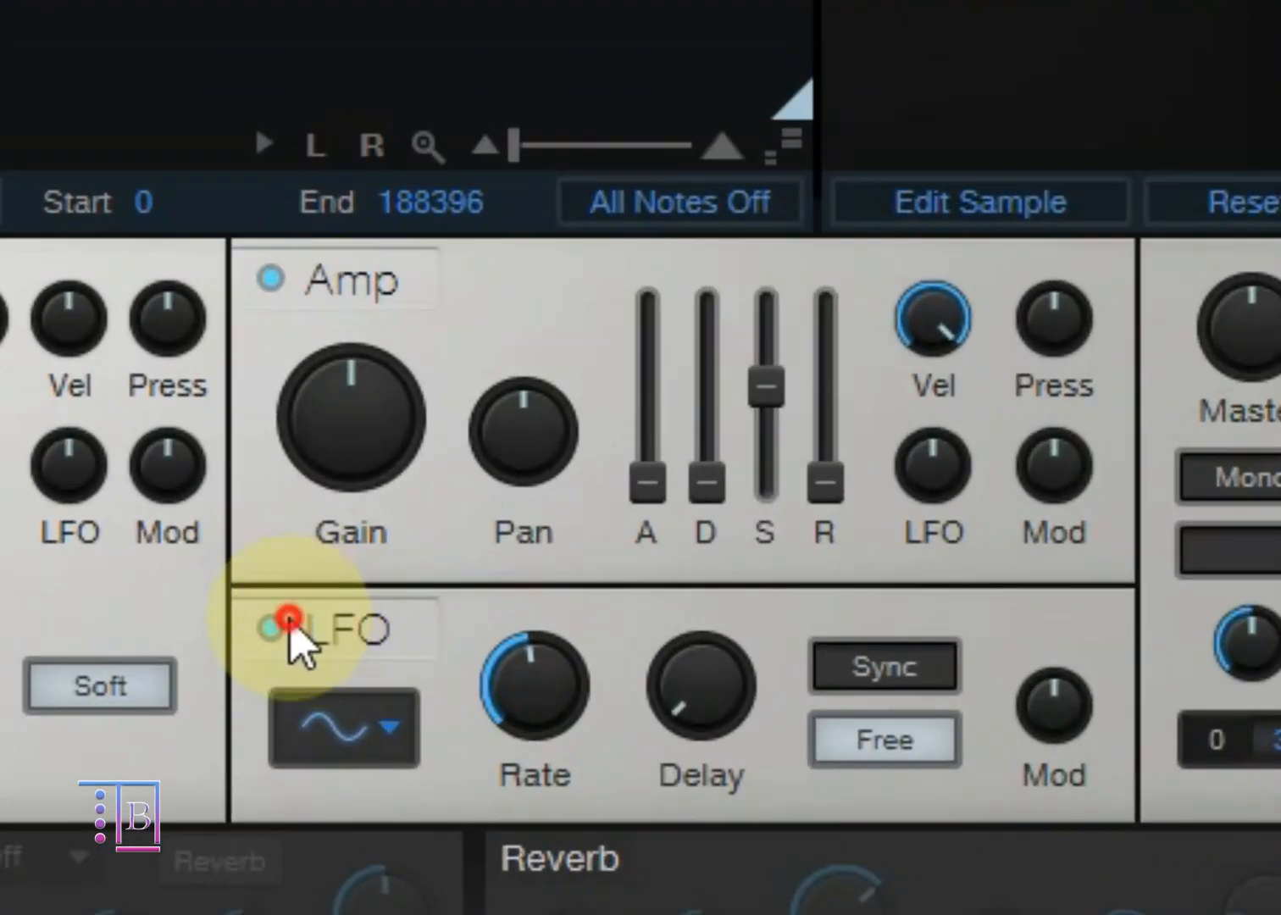
click(286, 623)
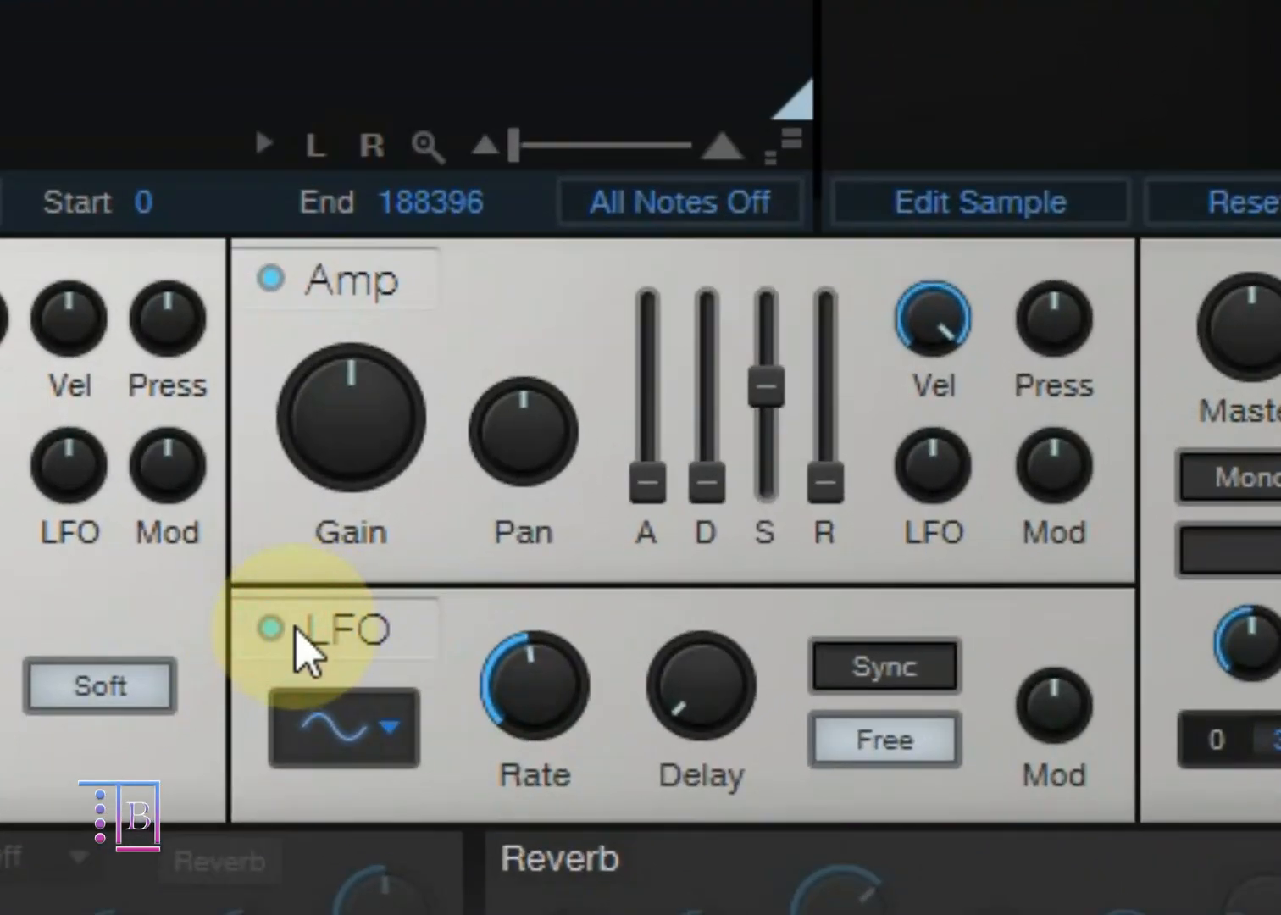
click(922, 671)
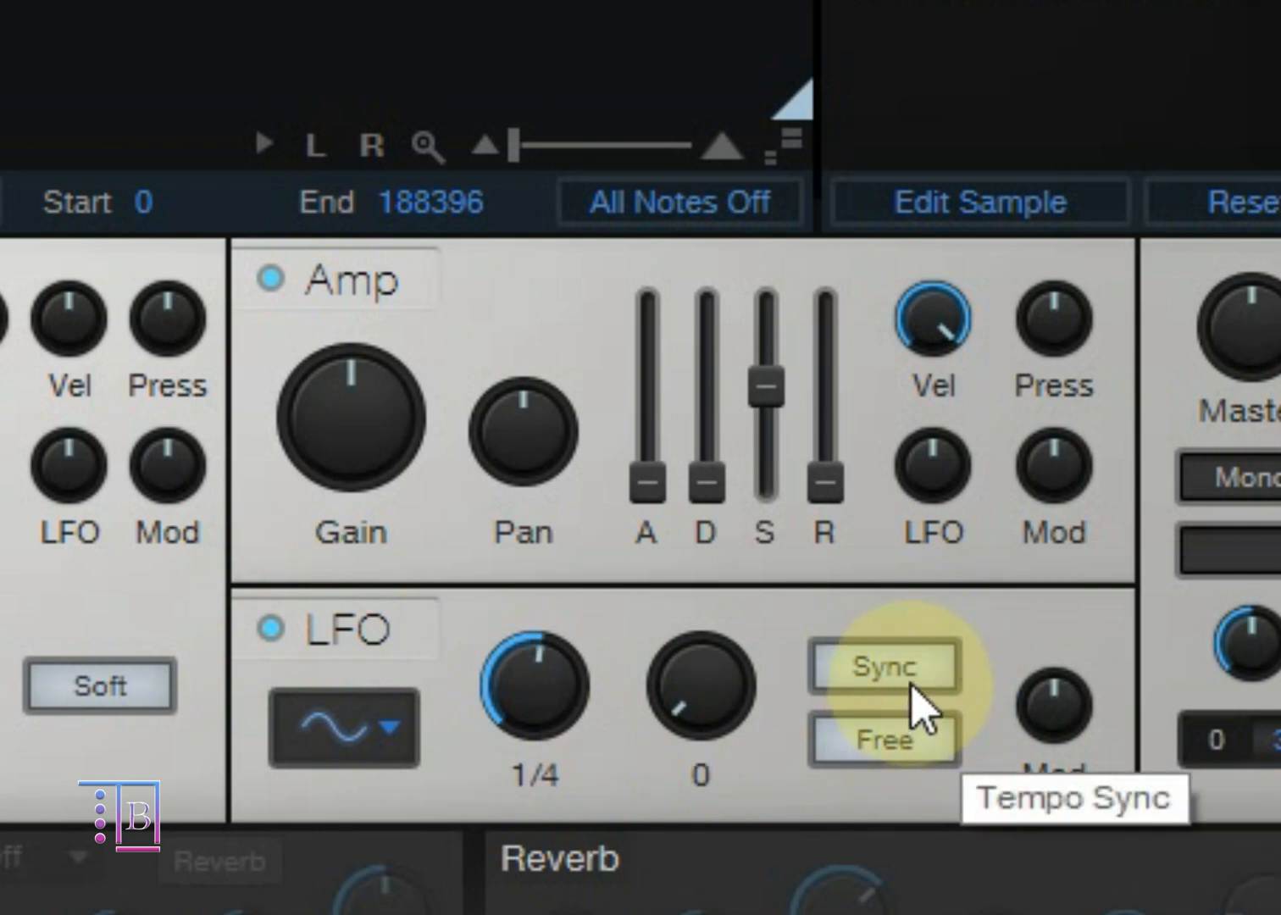
click(877, 746)
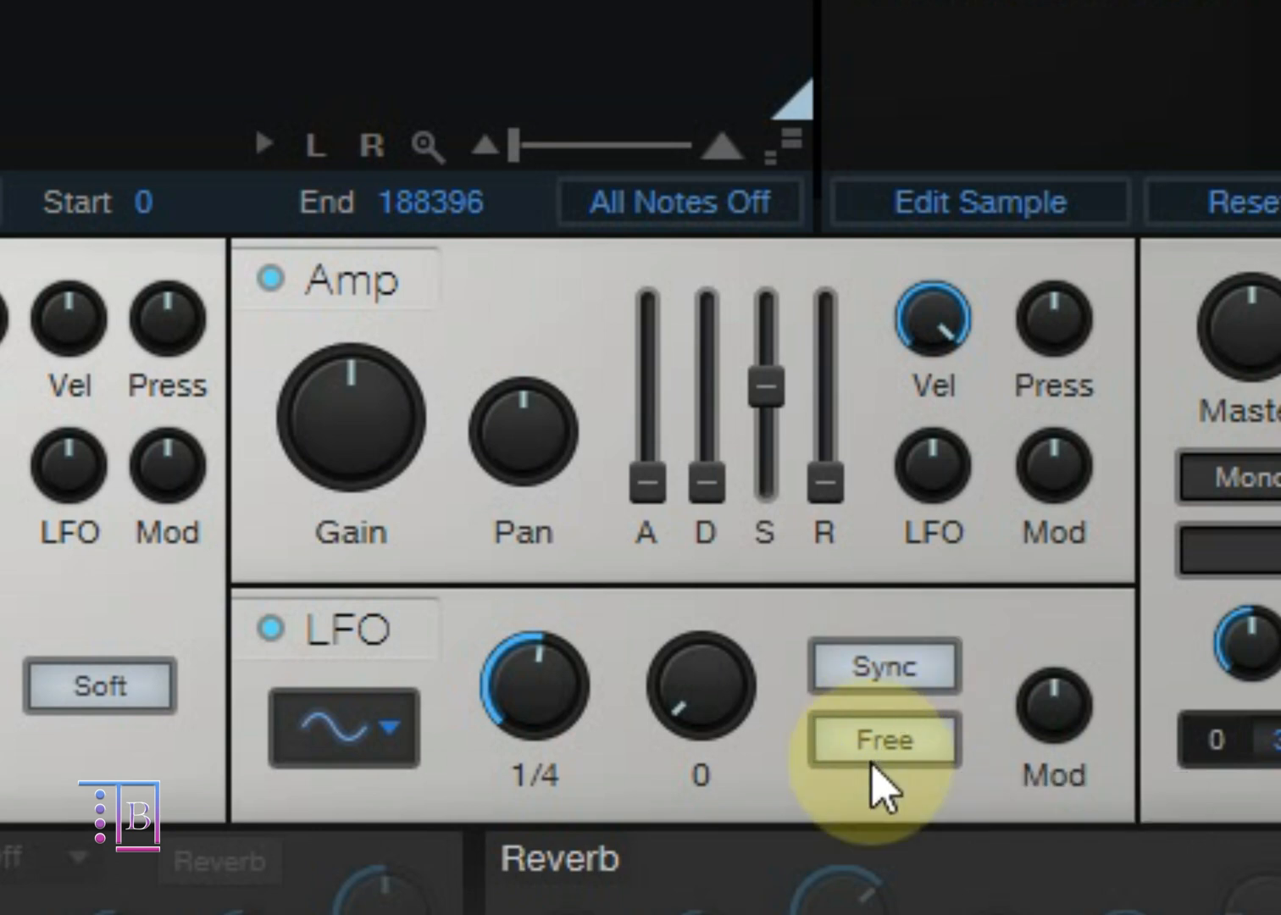
click(877, 678)
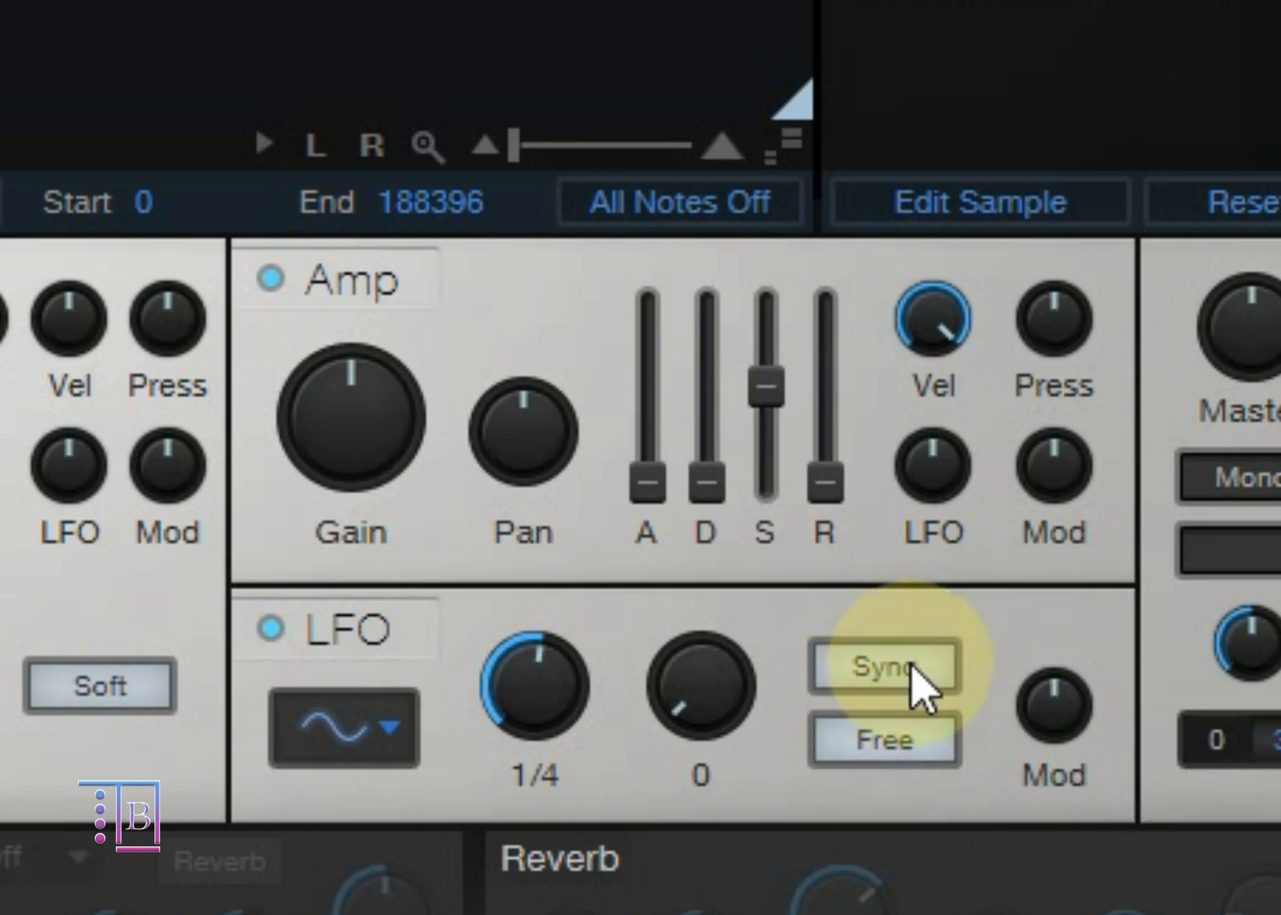
click(910, 738)
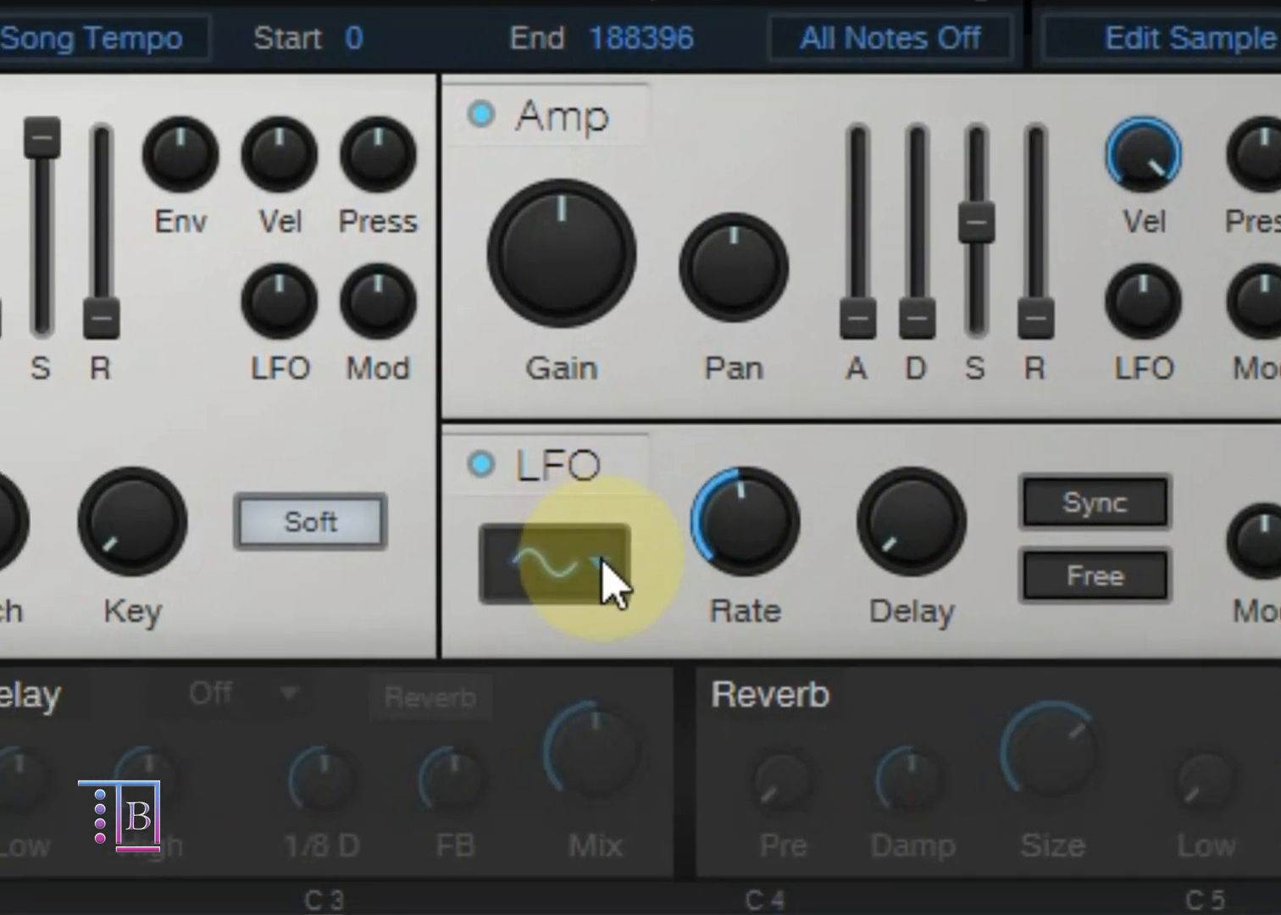
Step: Review the waveform shapes available for the LFO and close the list
click(600, 557)
click(604, 560)
click(601, 561)
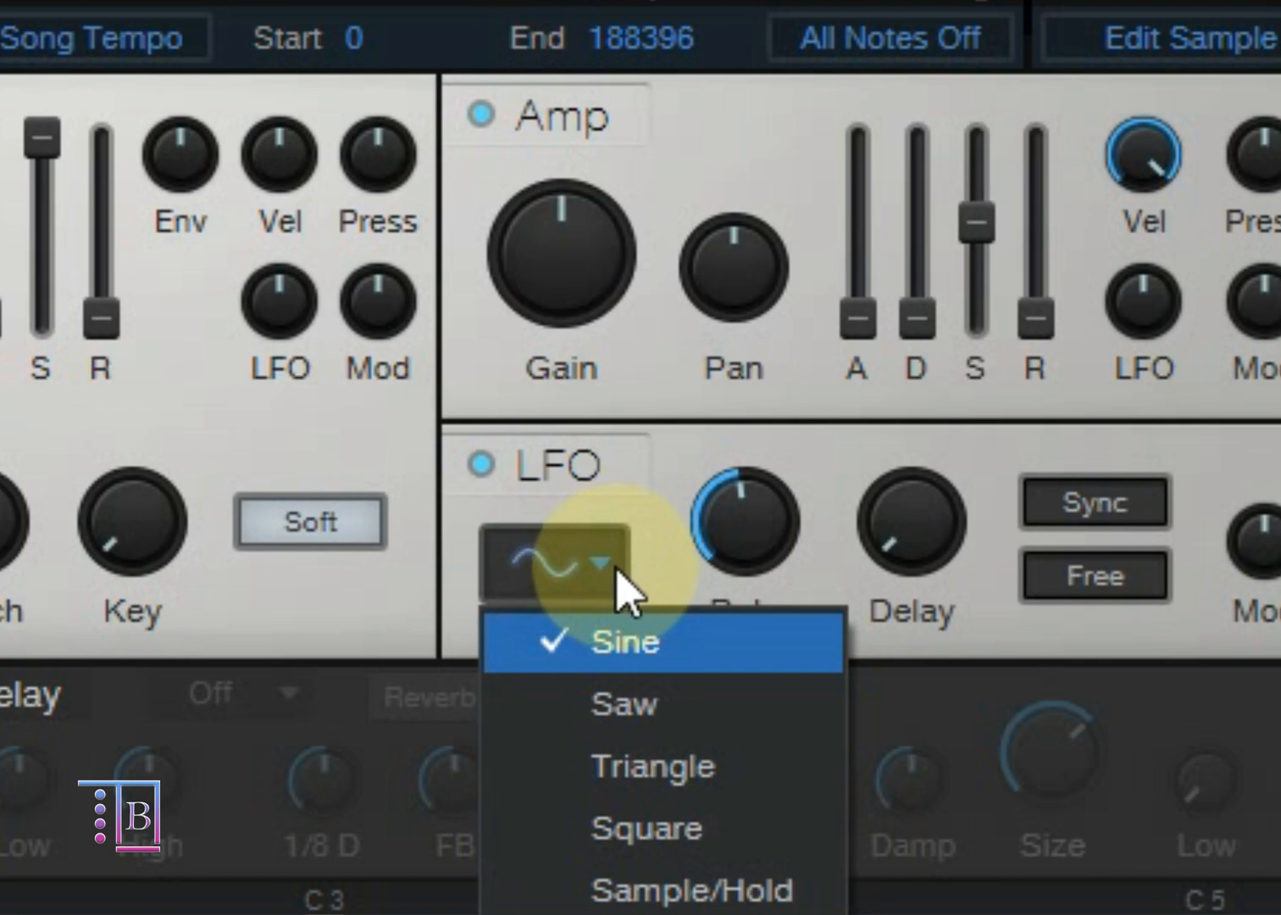
click(951, 648)
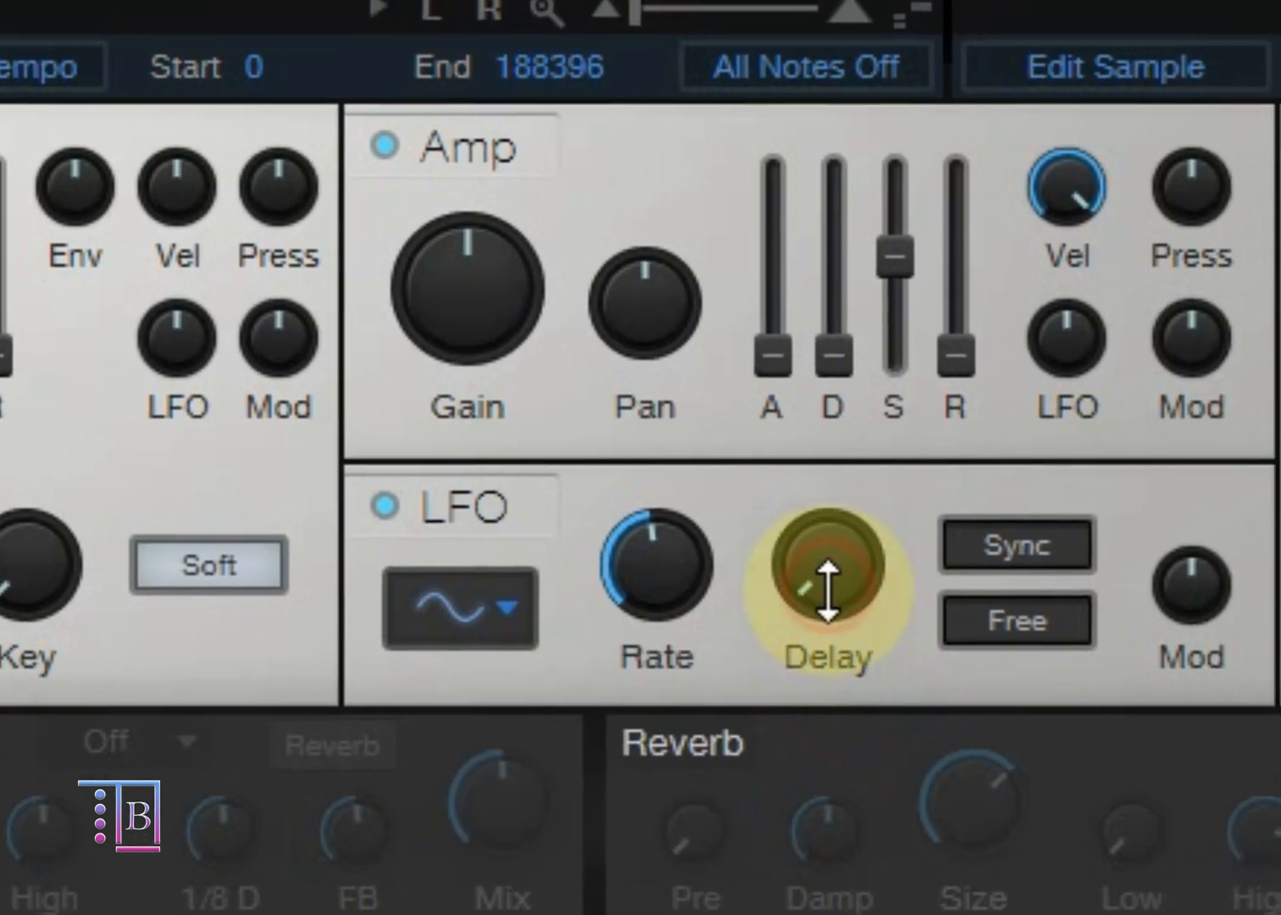
Step: Try the LFO section's Rate, Delay and Mod controls and return them to their starting positions
mouse_move(912, 577)
drag(762, 652, 850, 740)
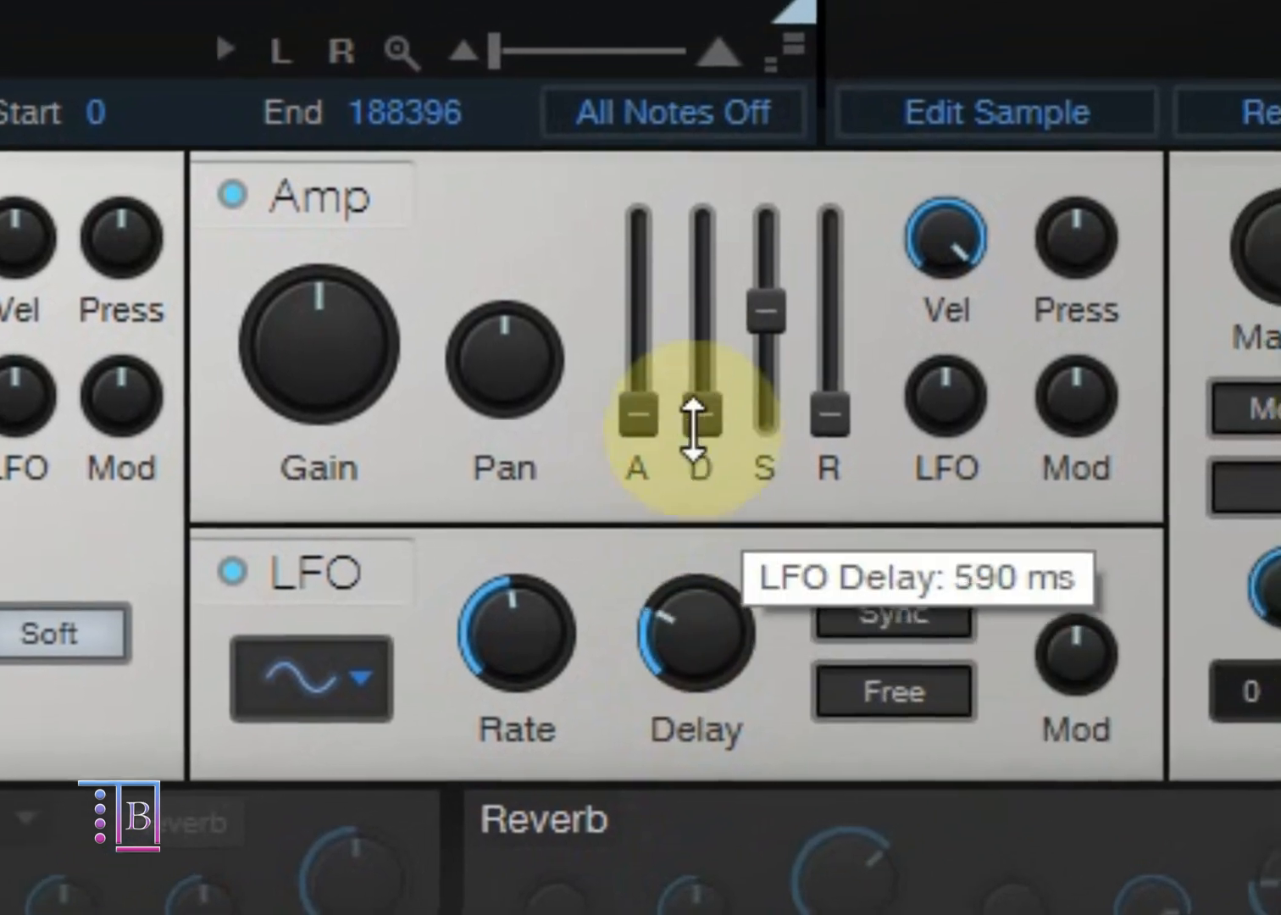
drag(749, 788, 725, 872)
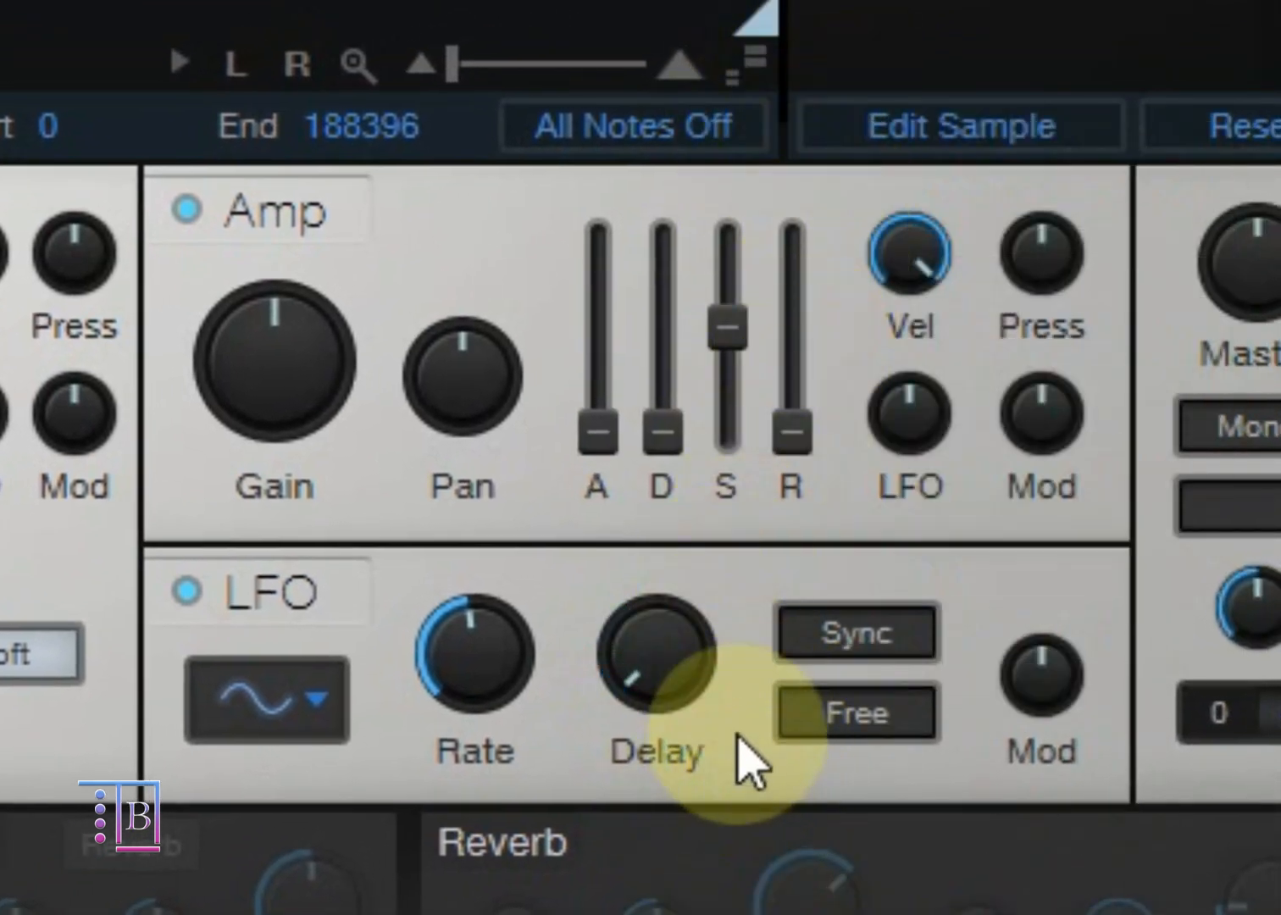
mouse_move(678, 665)
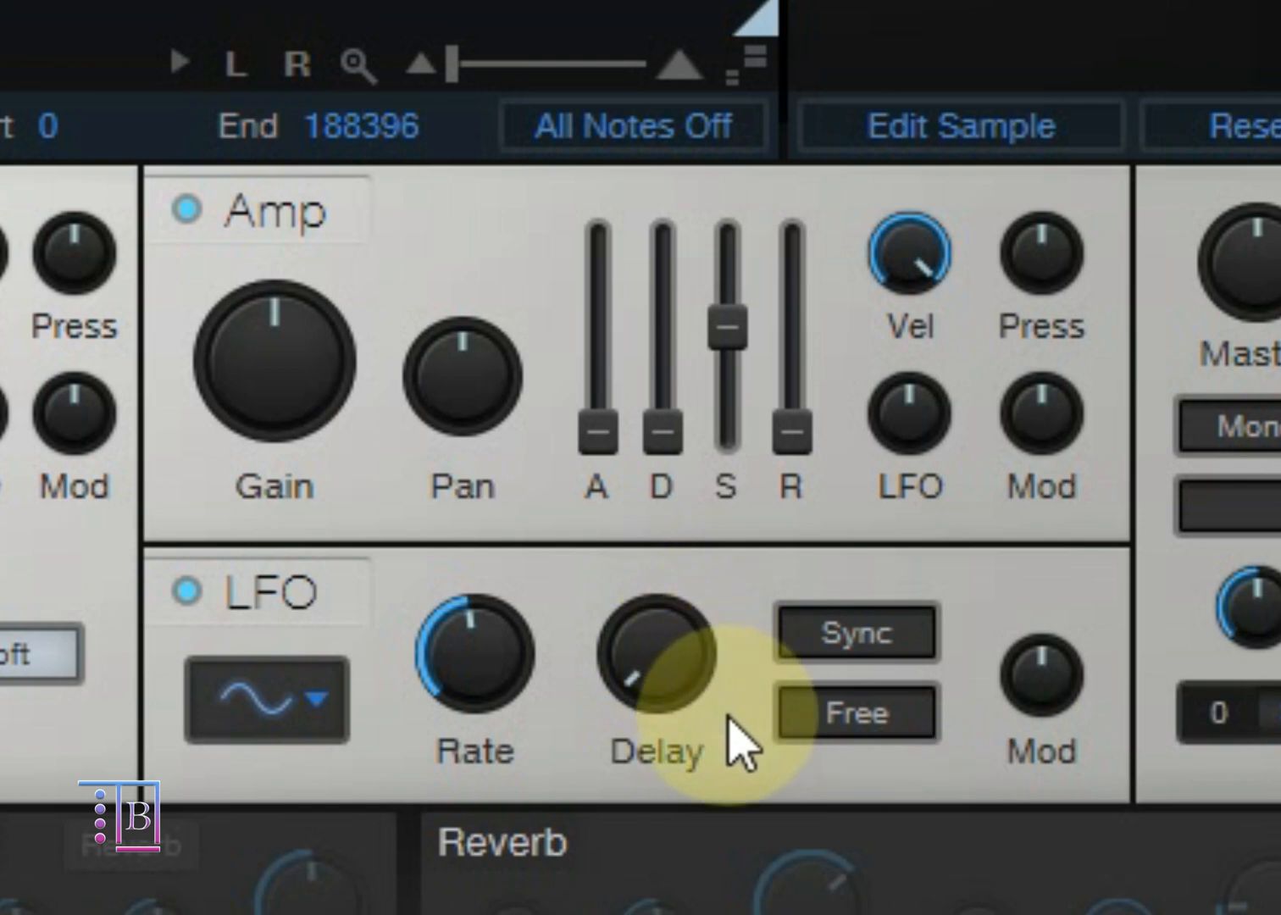
drag(1038, 695, 1063, 601)
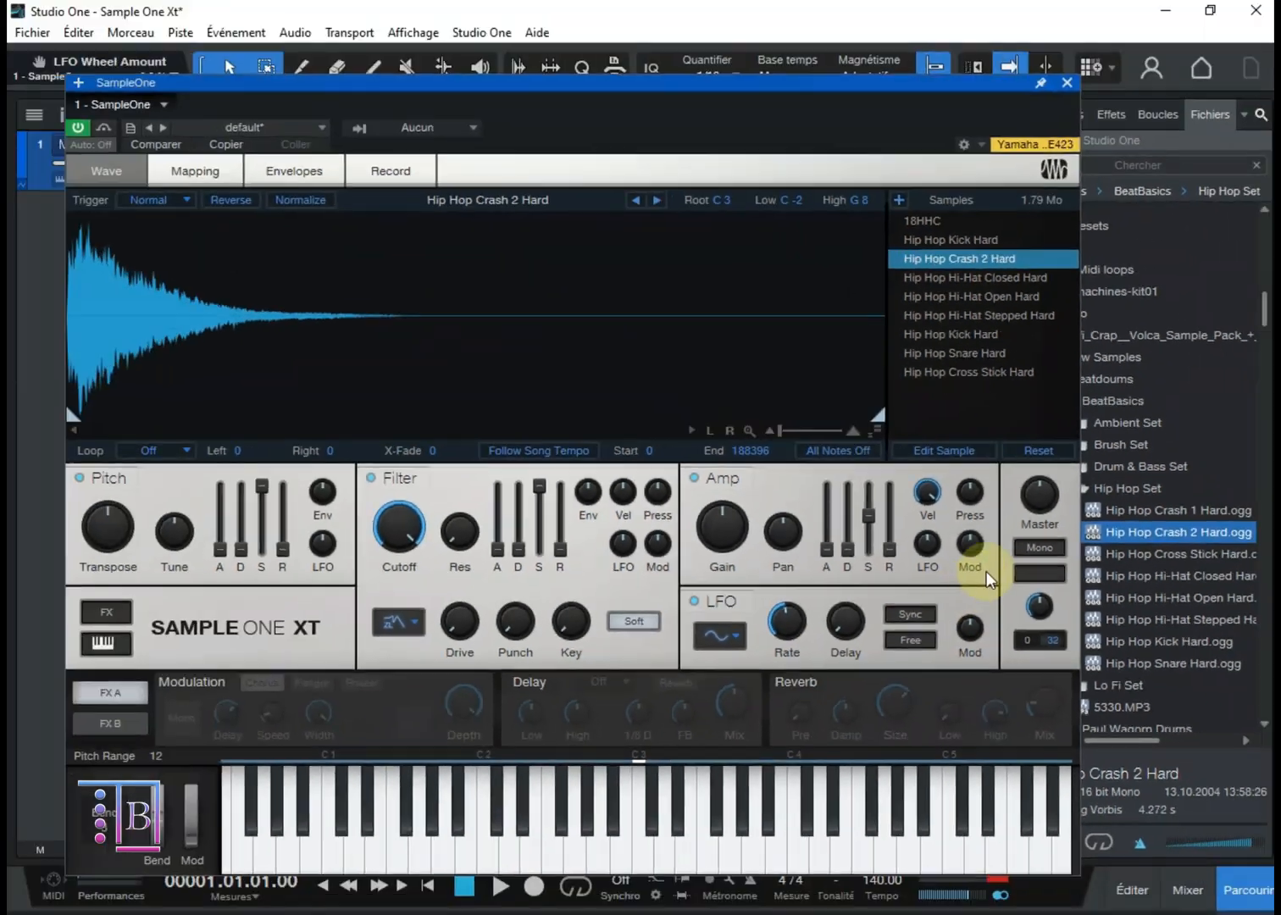
Step: Lower the Master volume, raise it above centre, and return it to its centre position
mouse_move(1042, 513)
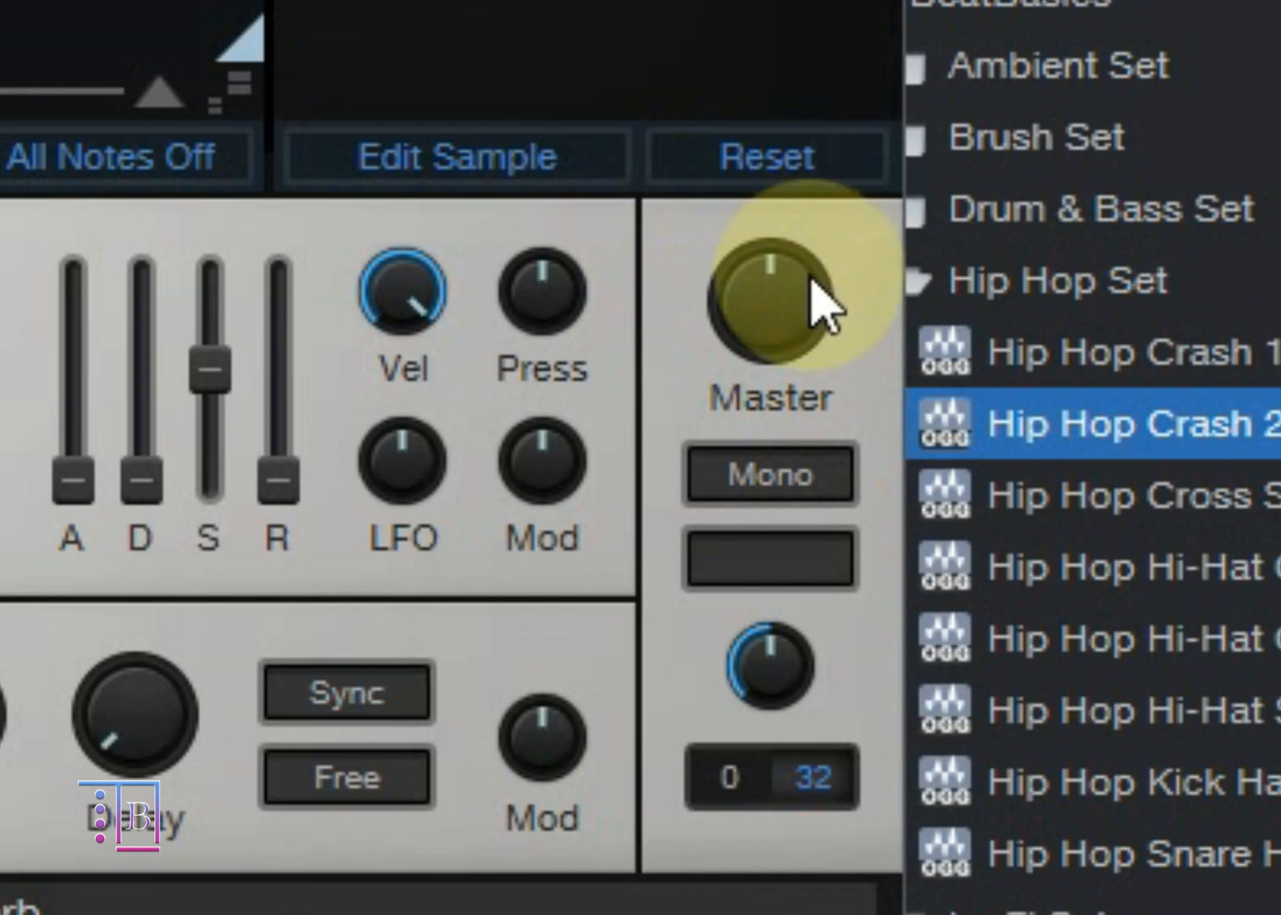
drag(794, 352, 754, 568)
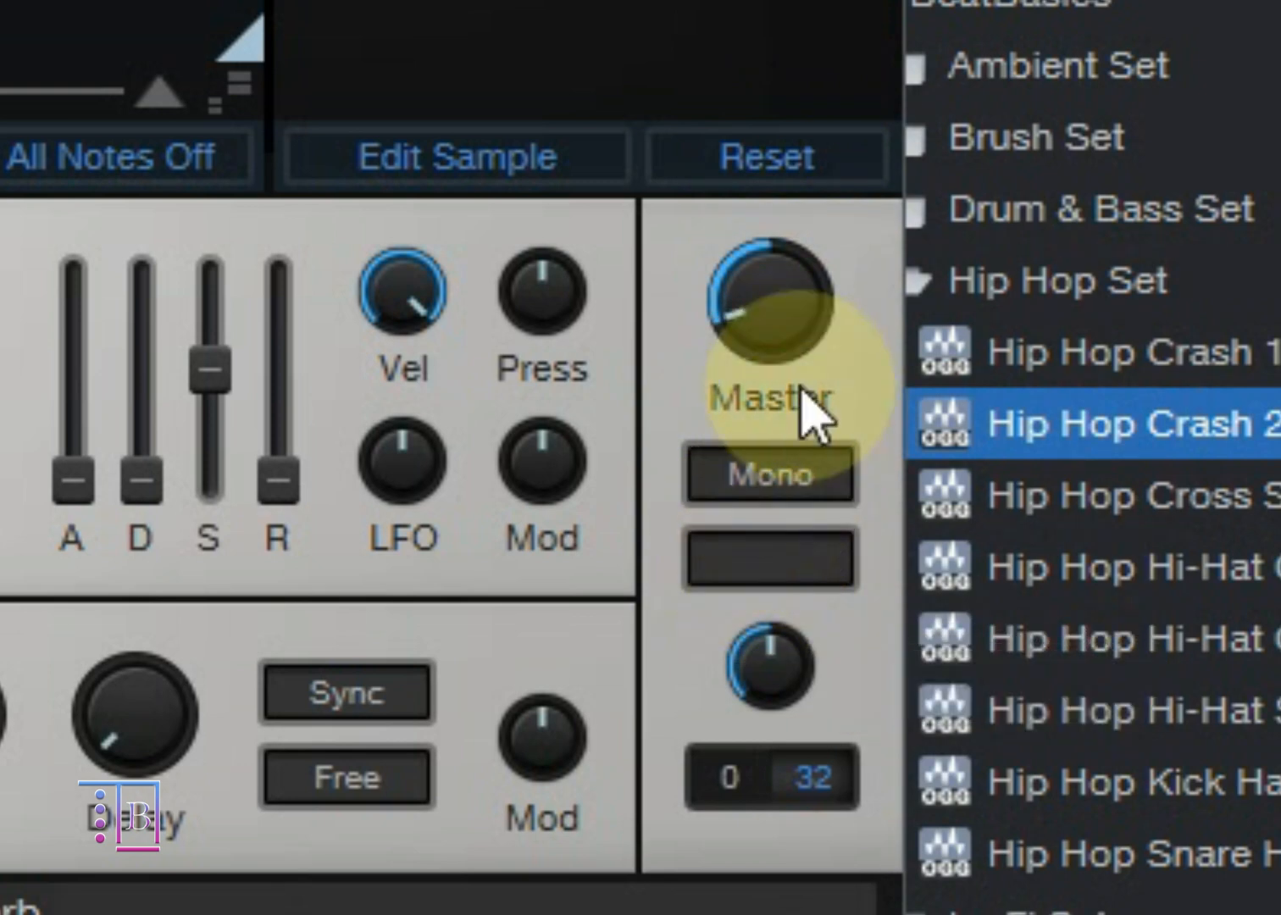
ctrl+click(806, 307)
drag(806, 328, 966, 0)
ctrl+click(794, 263)
Step: Turn on Mono playback and enable Glide in the Master section
click(758, 485)
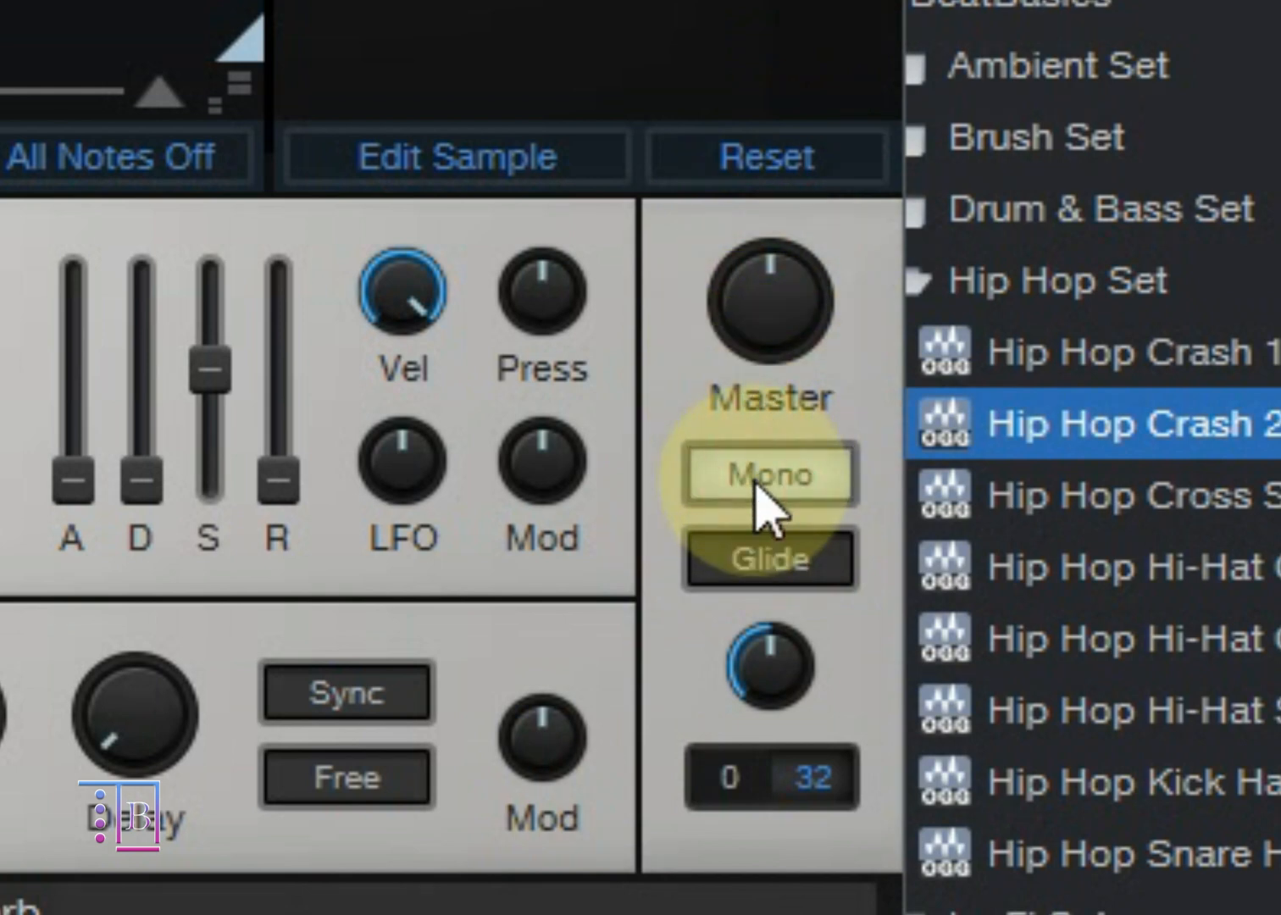
click(755, 512)
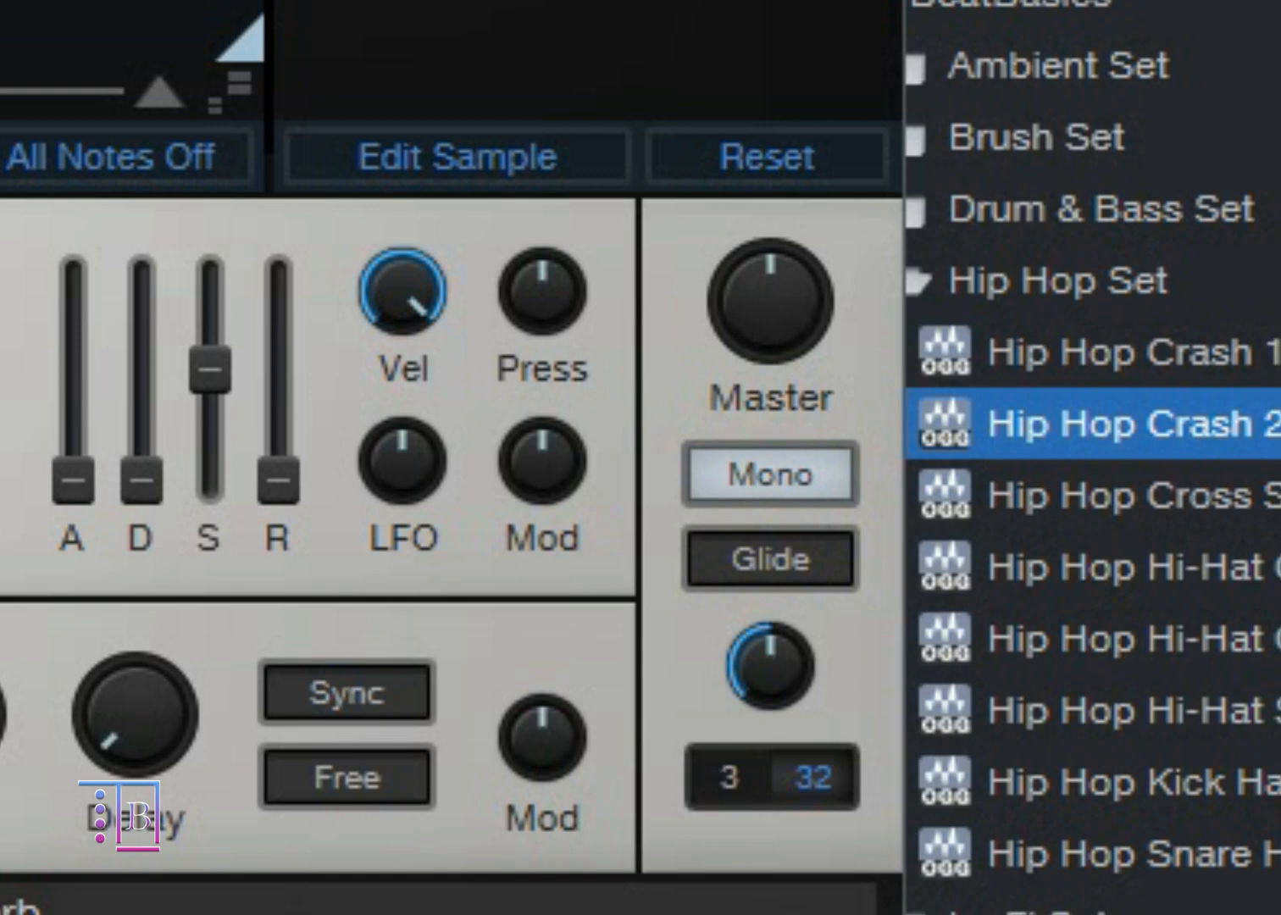
click(730, 559)
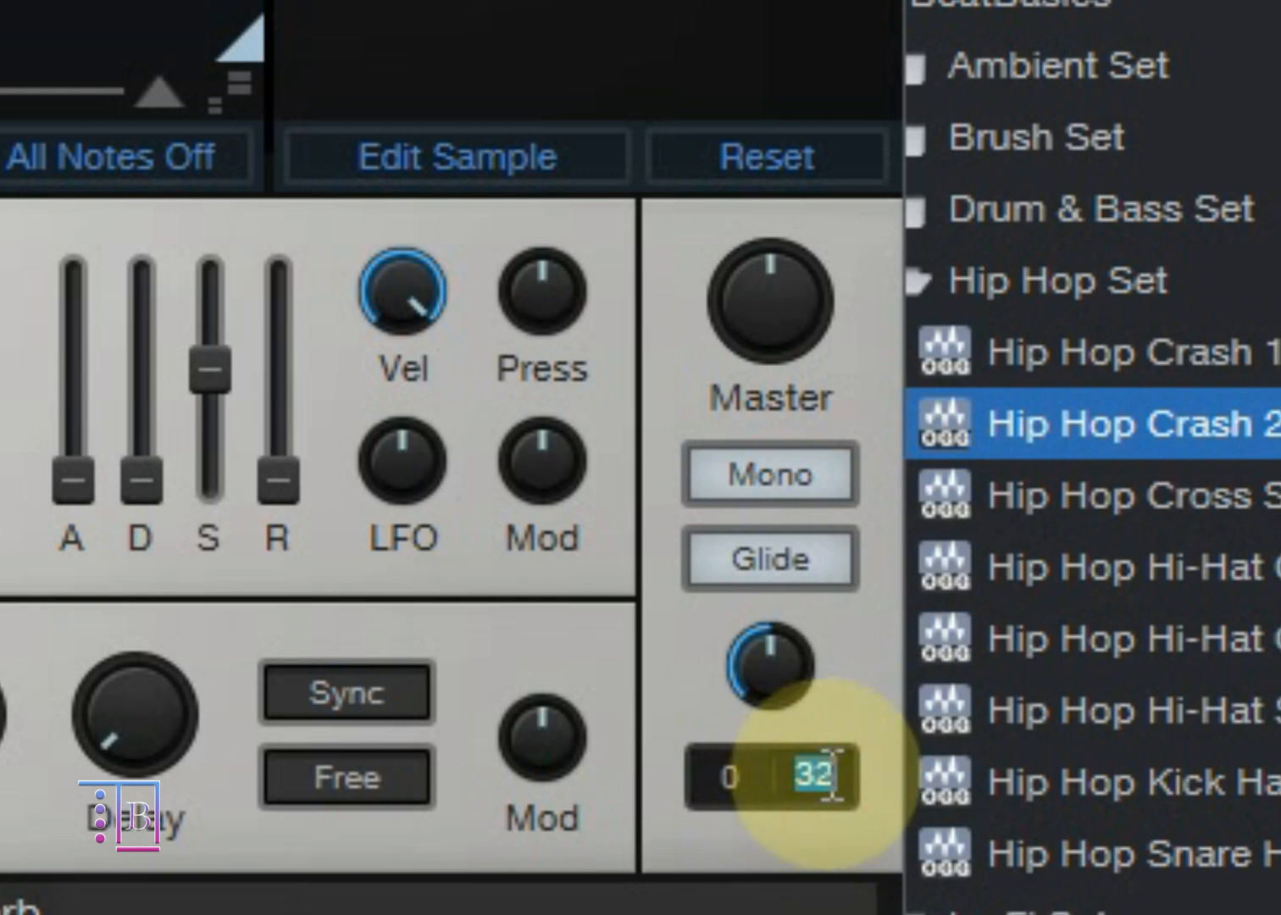
Step: Open the voice limit for editing, try lower and higher values, and leave it at 32
click(832, 705)
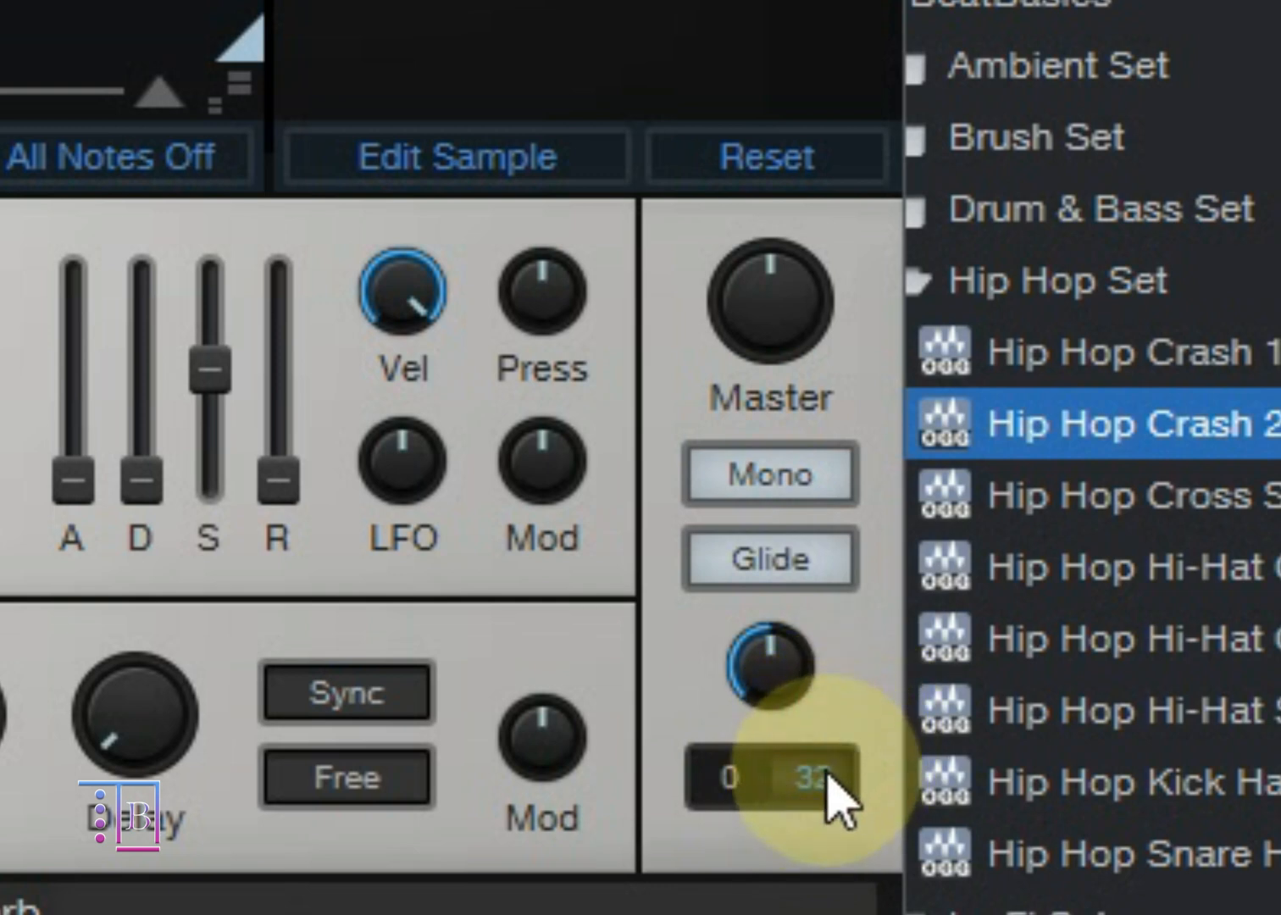
double_click(823, 776)
click(850, 697)
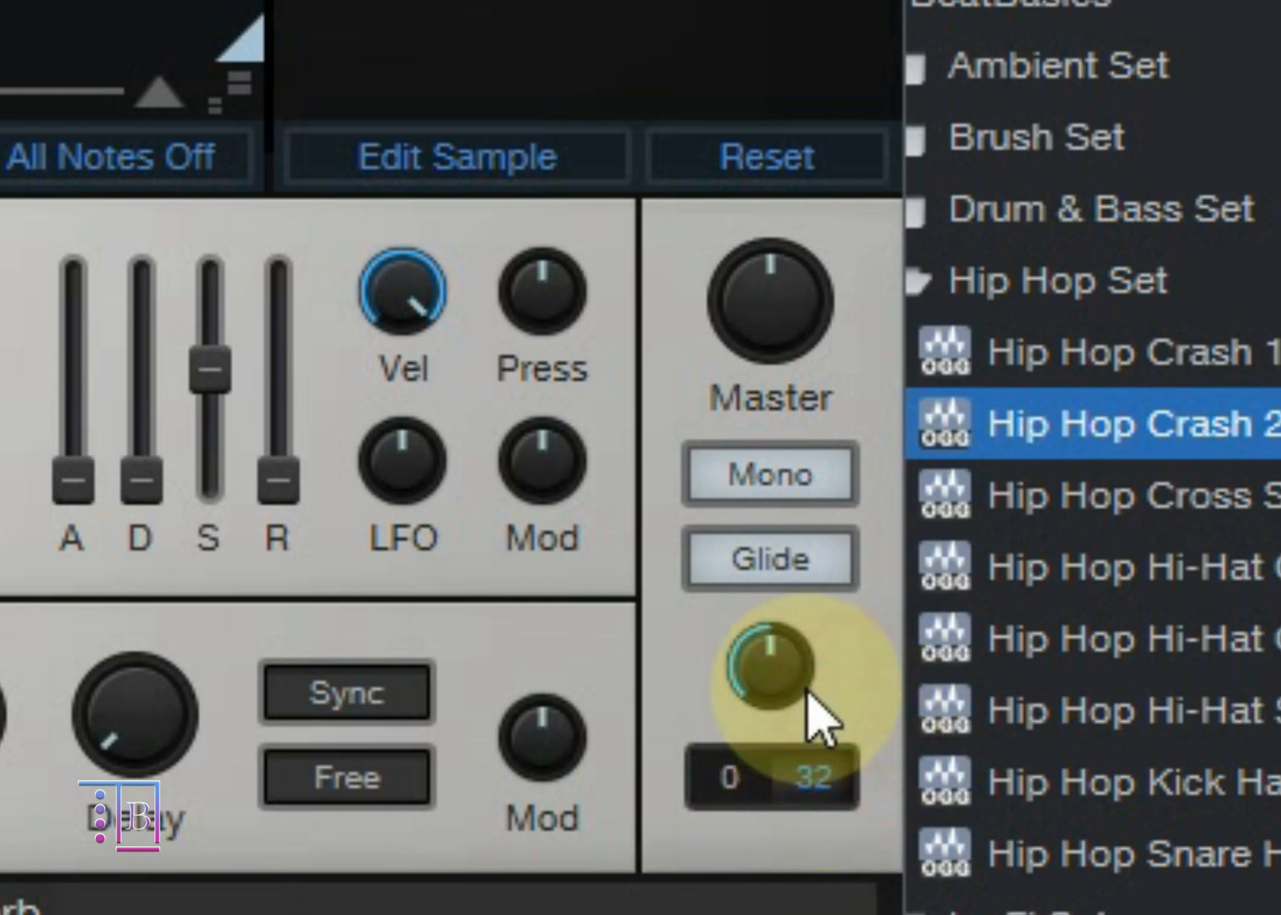
mouse_move(778, 687)
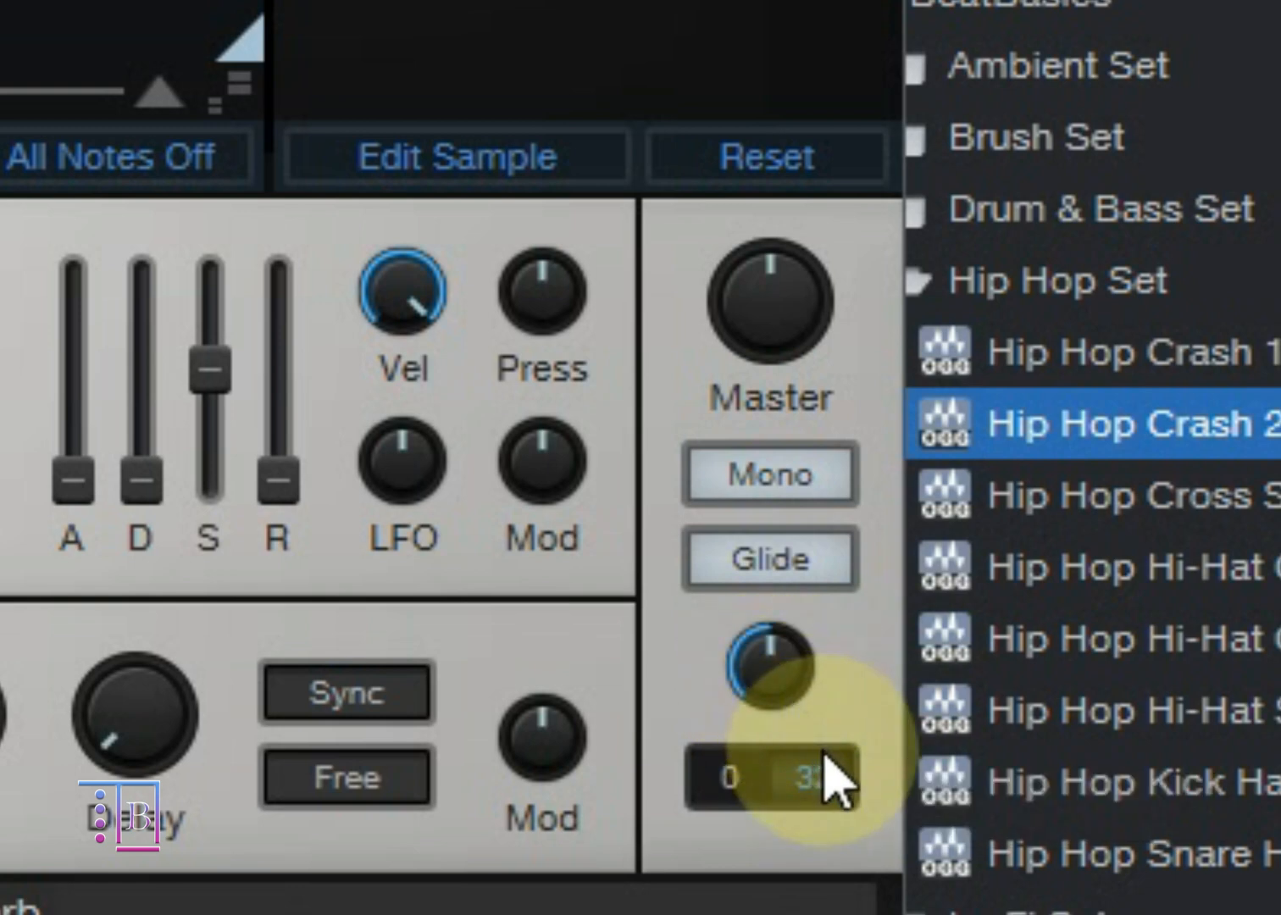
drag(834, 797, 898, 535)
drag(815, 775, 877, 882)
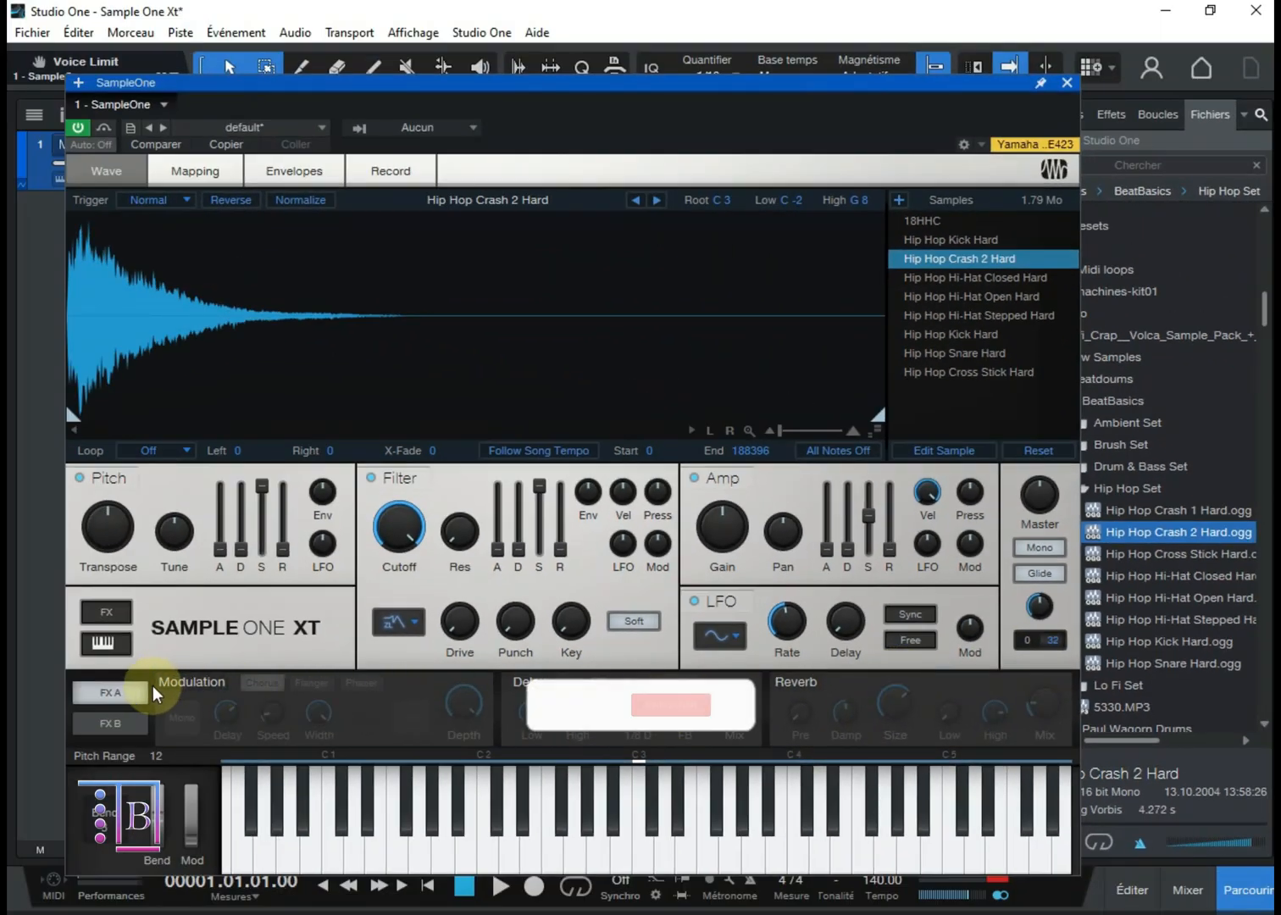
Step: Switch between the FX A and FX B pages to compare the effects modules they offer
click(132, 722)
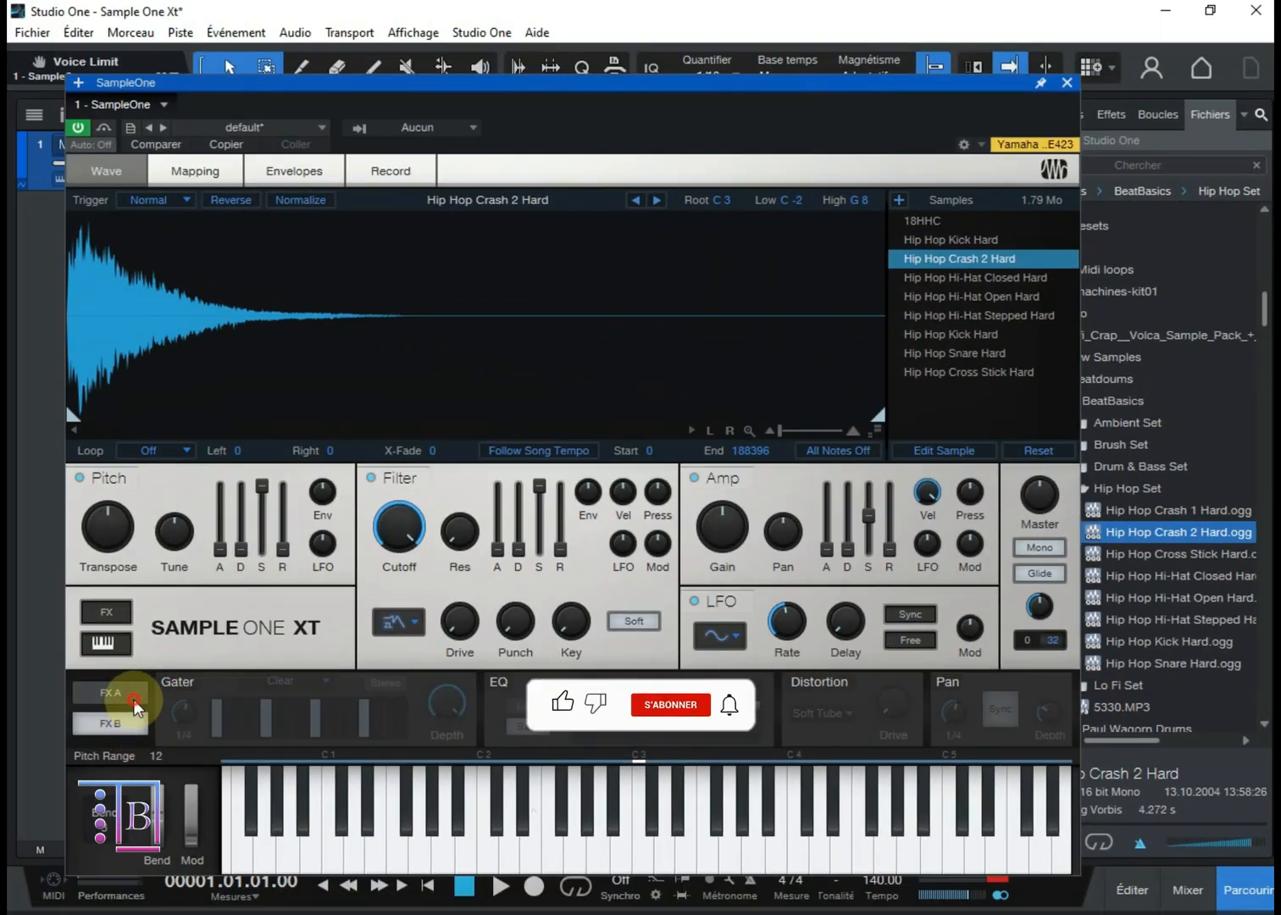
click(133, 699)
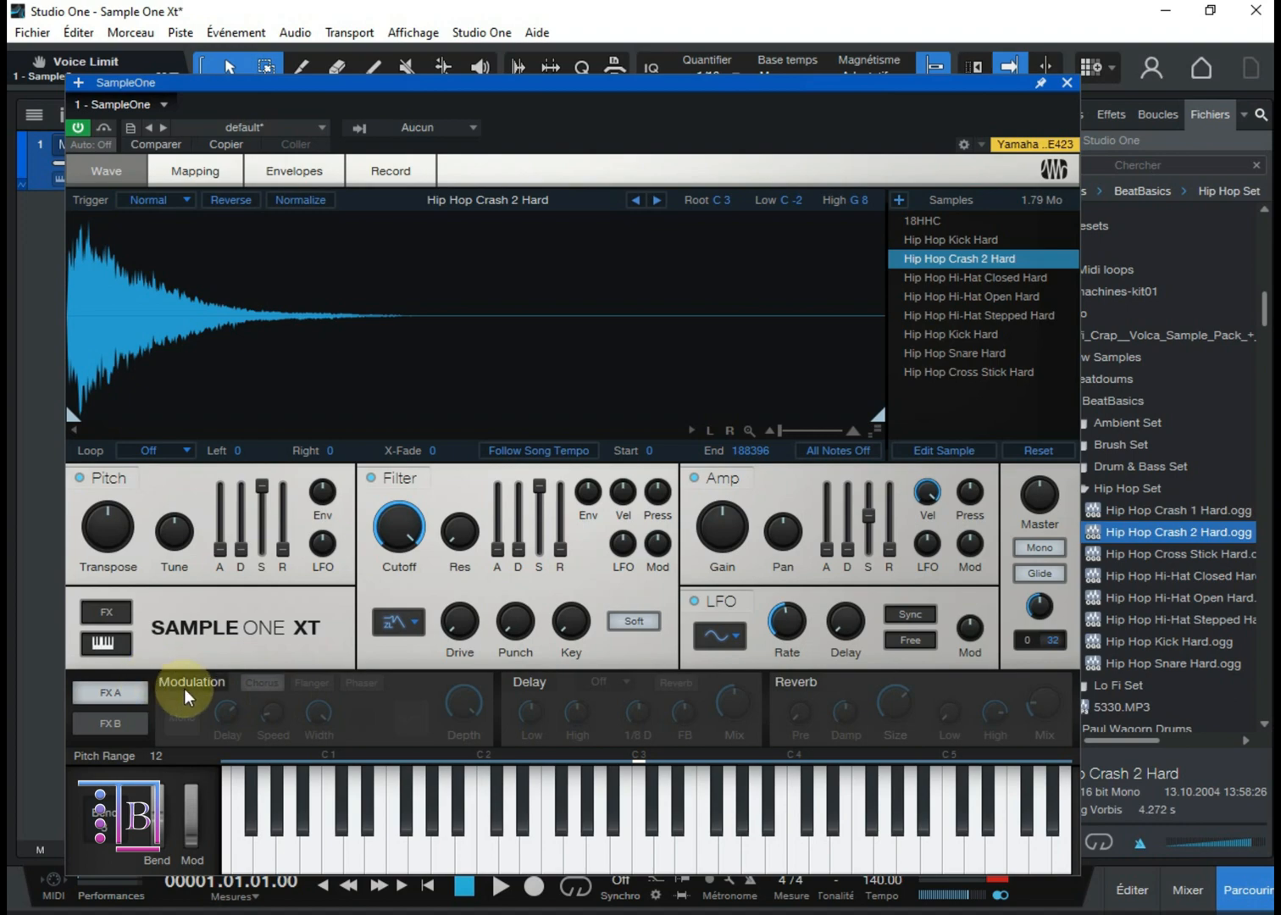
click(136, 723)
Step: Enable the Modulation, Delay and Reverb modules on the FX A page
click(136, 697)
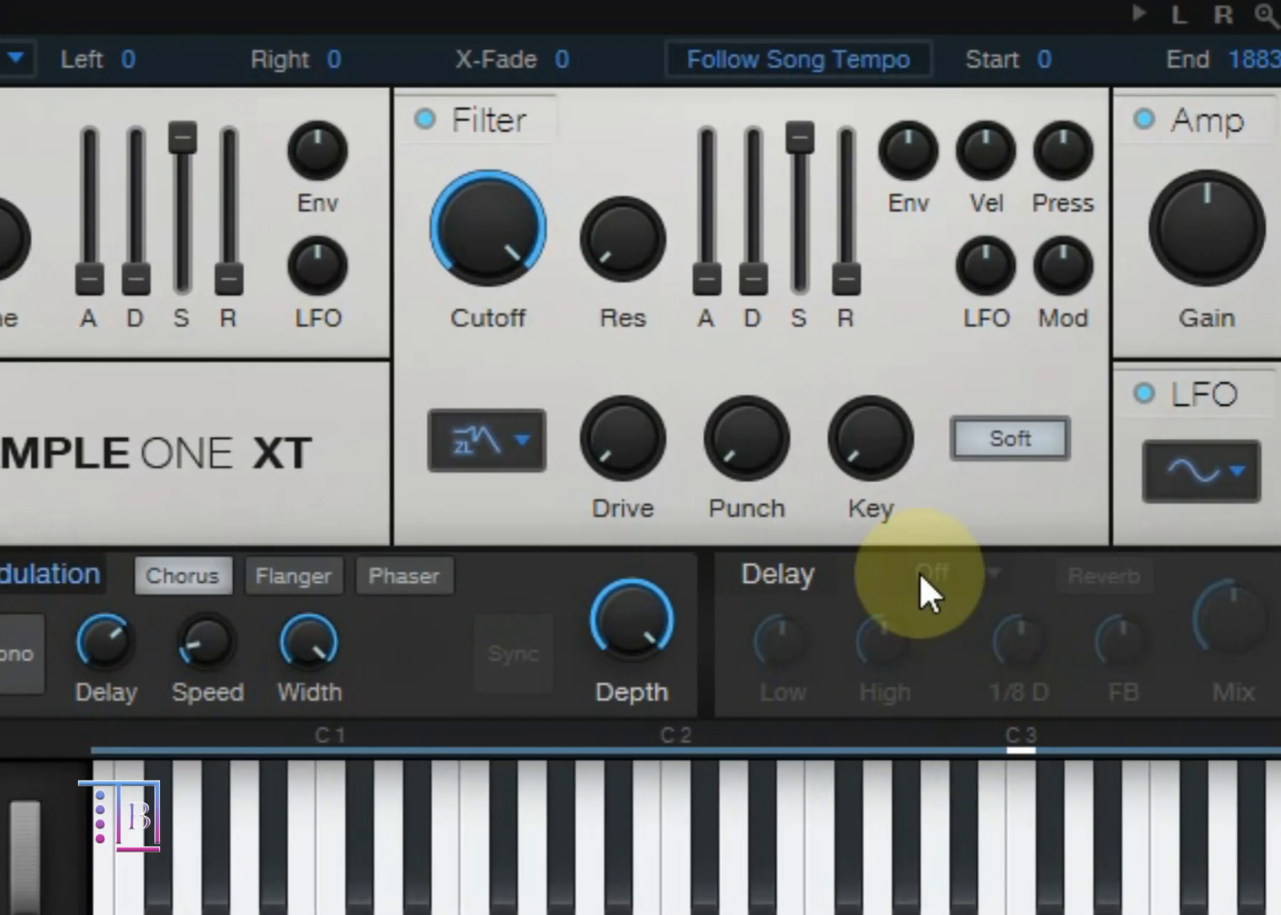
click(1085, 574)
click(1041, 570)
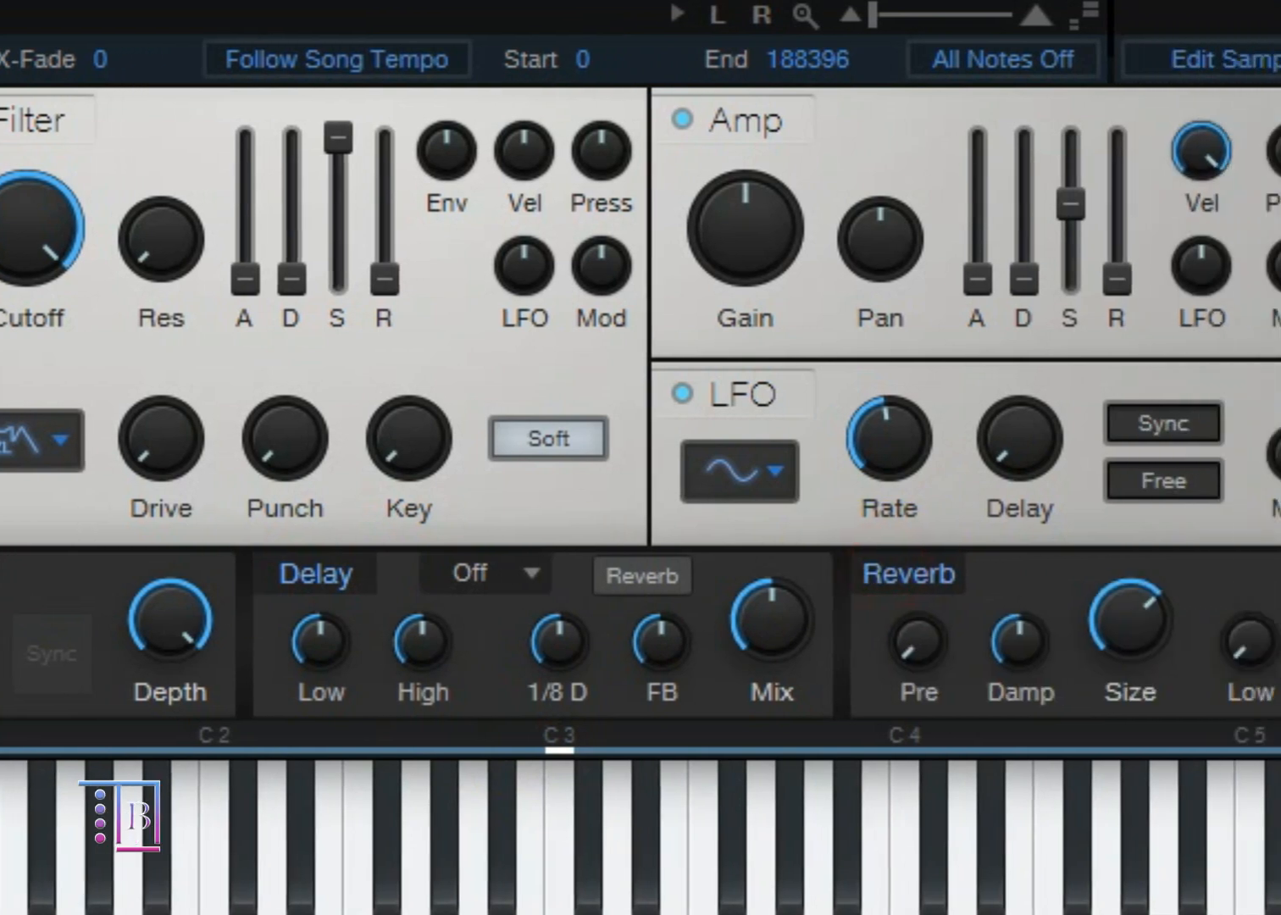
Step: Switch to the FX B page and enable its Gater, EQ, Distortion and Pan modules
click(222, 667)
click(390, 569)
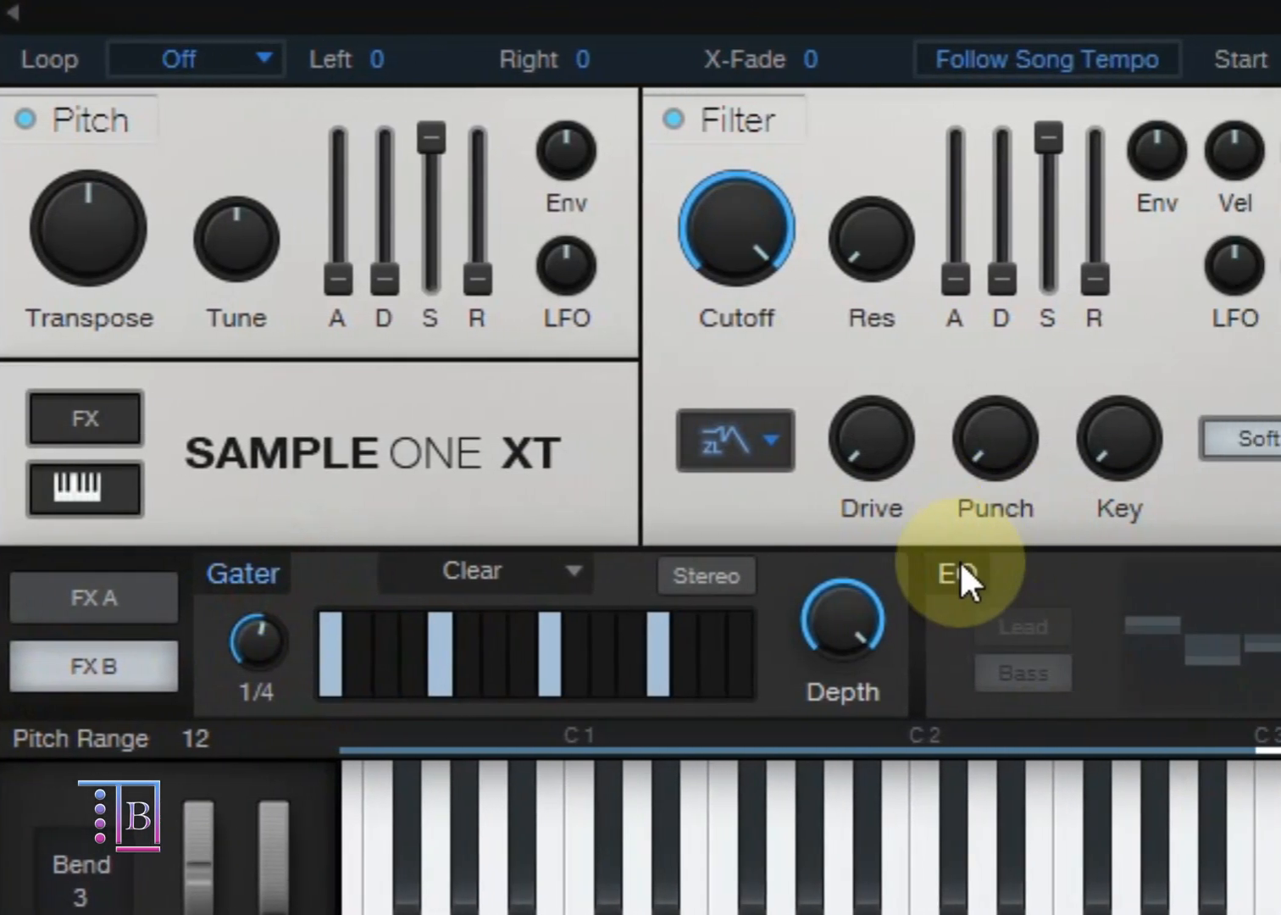
click(1087, 574)
click(1212, 566)
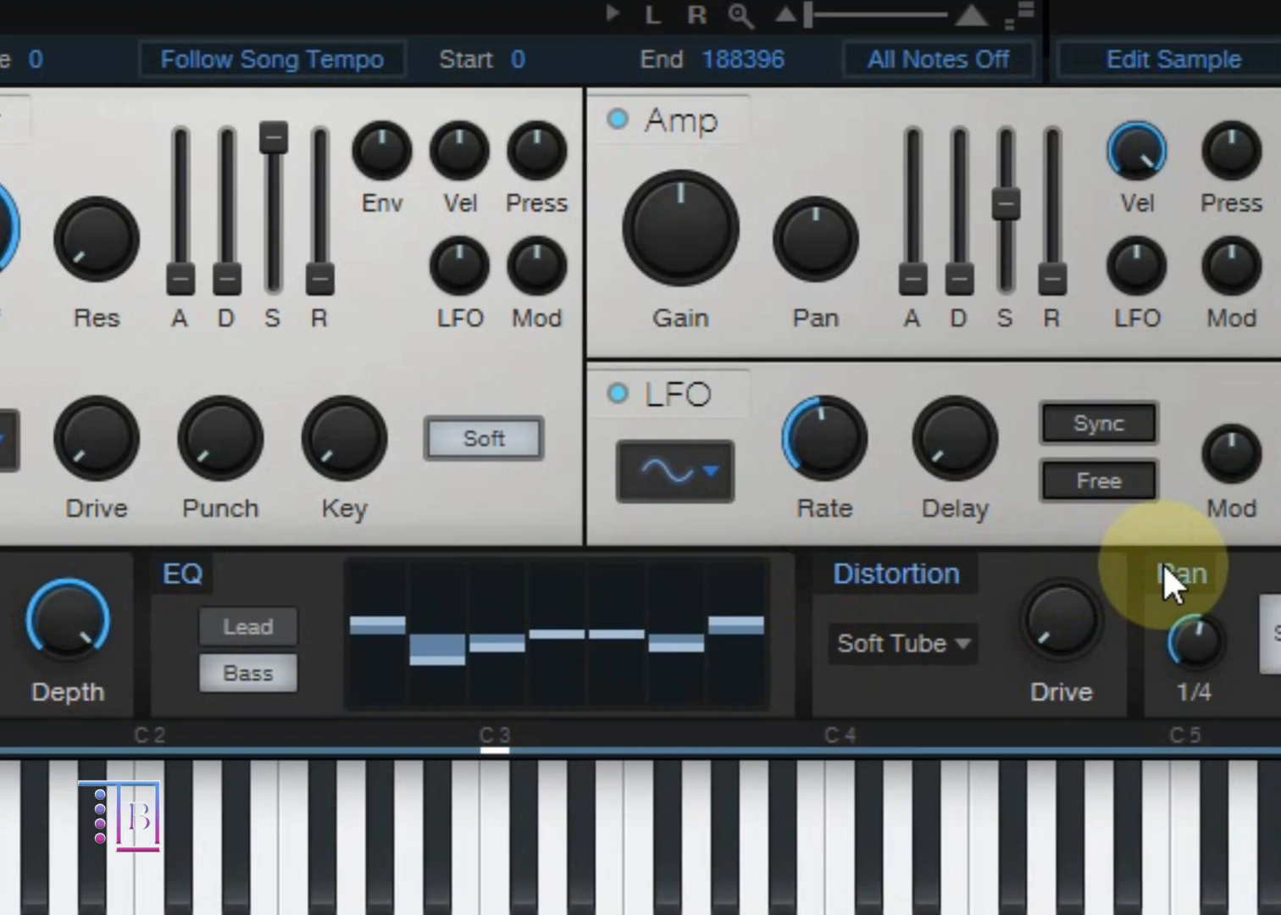
click(1170, 567)
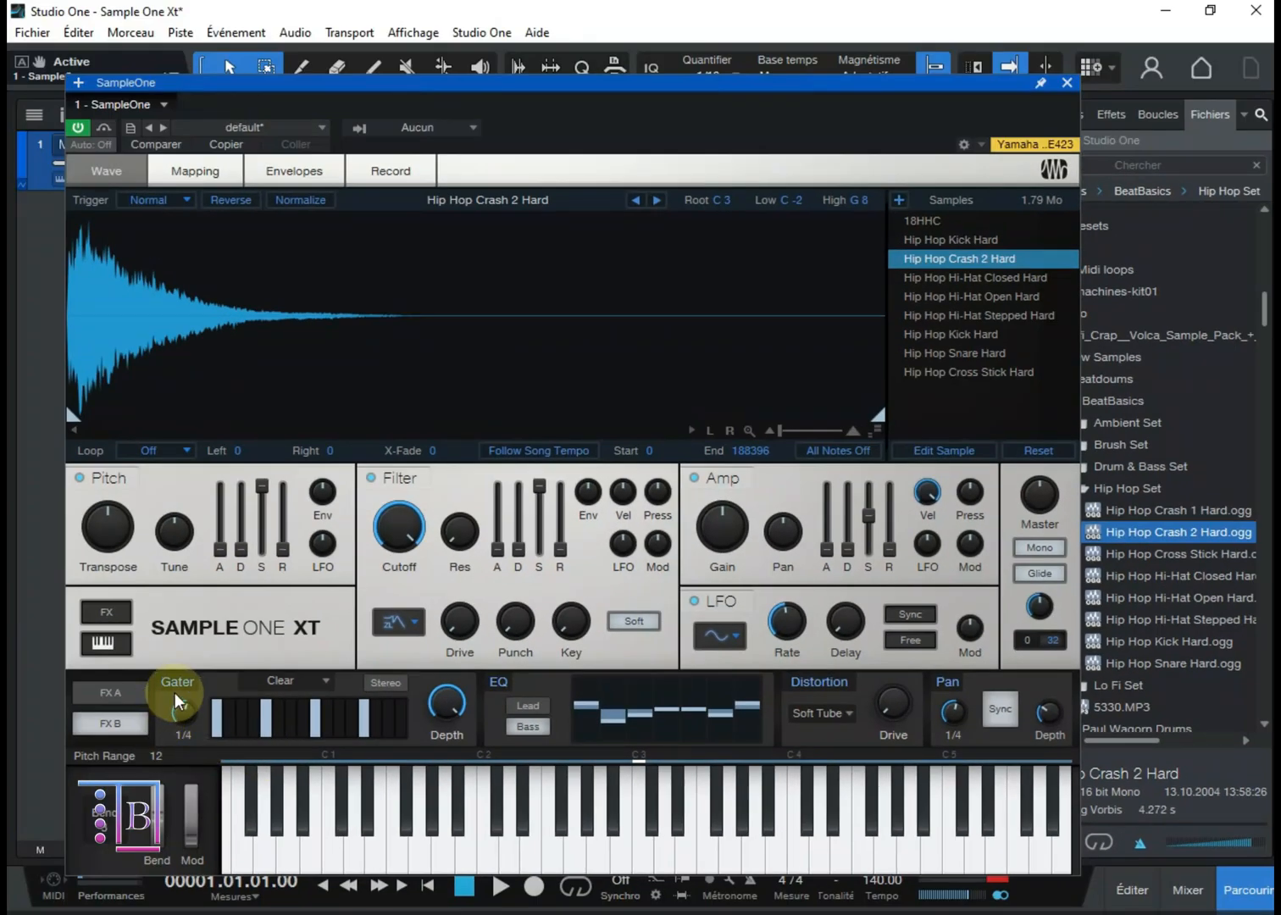
Step: Switch the Gater and EQ modules off and back on, and hide and reshow the effects section
click(173, 687)
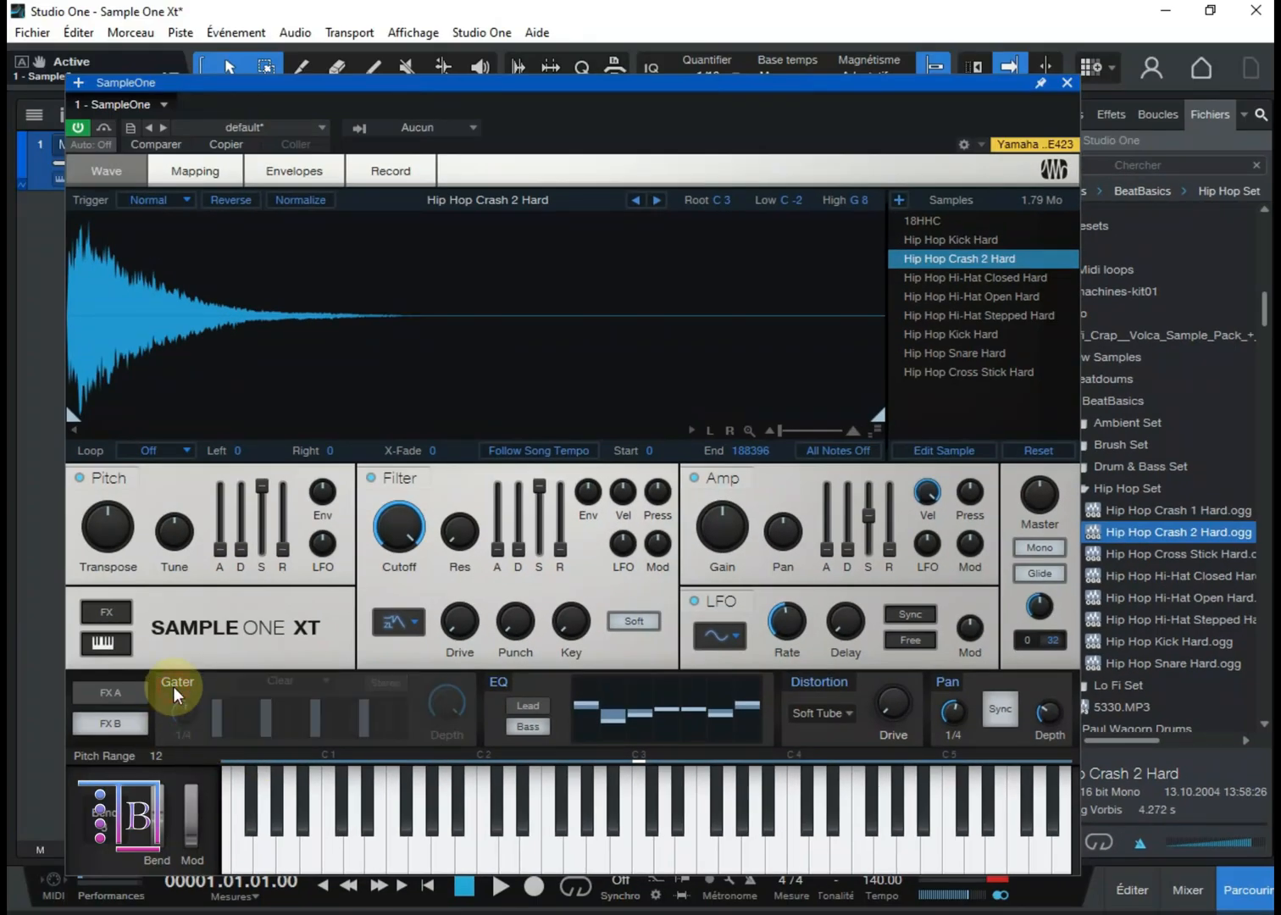
click(173, 687)
click(508, 687)
click(508, 687)
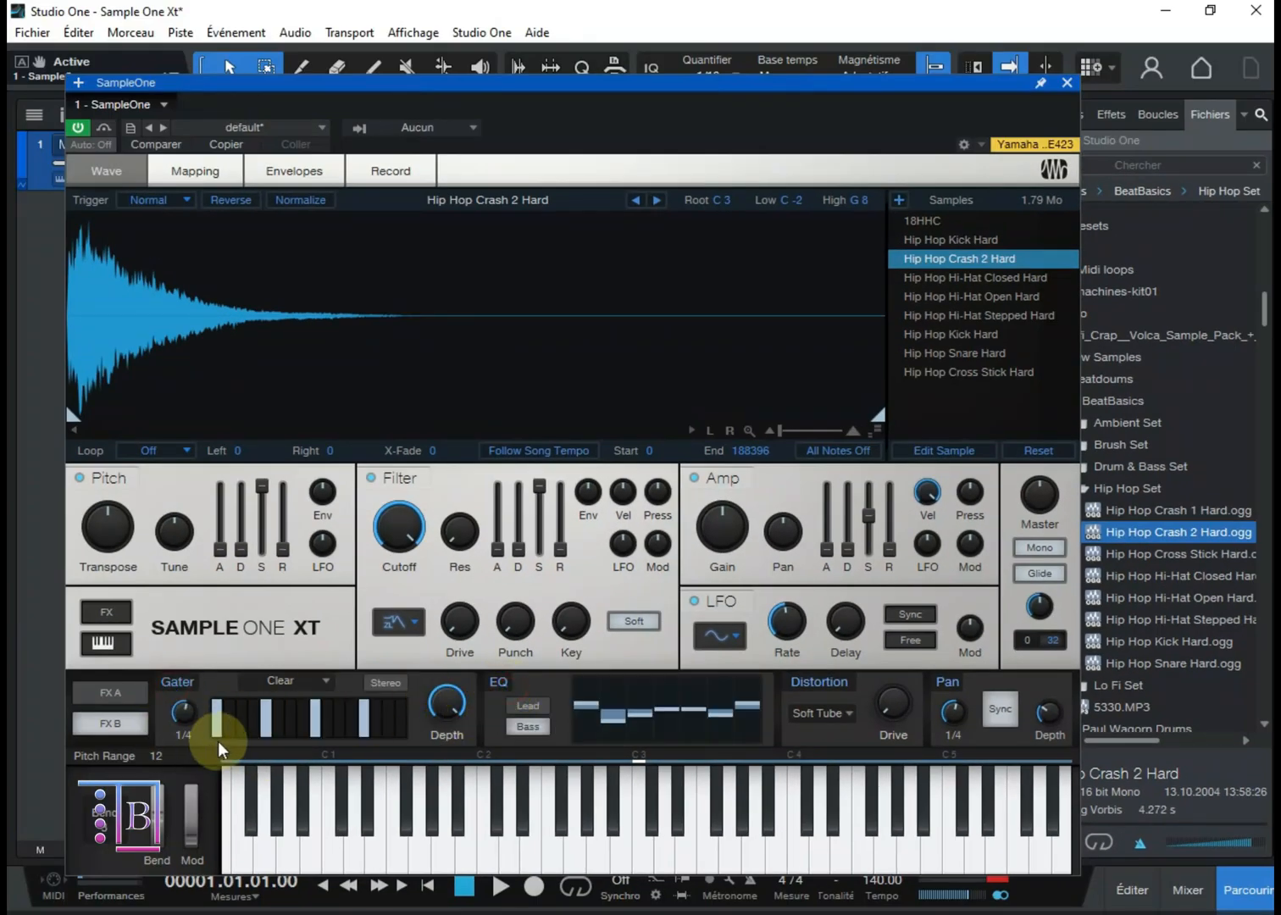
click(105, 610)
click(98, 608)
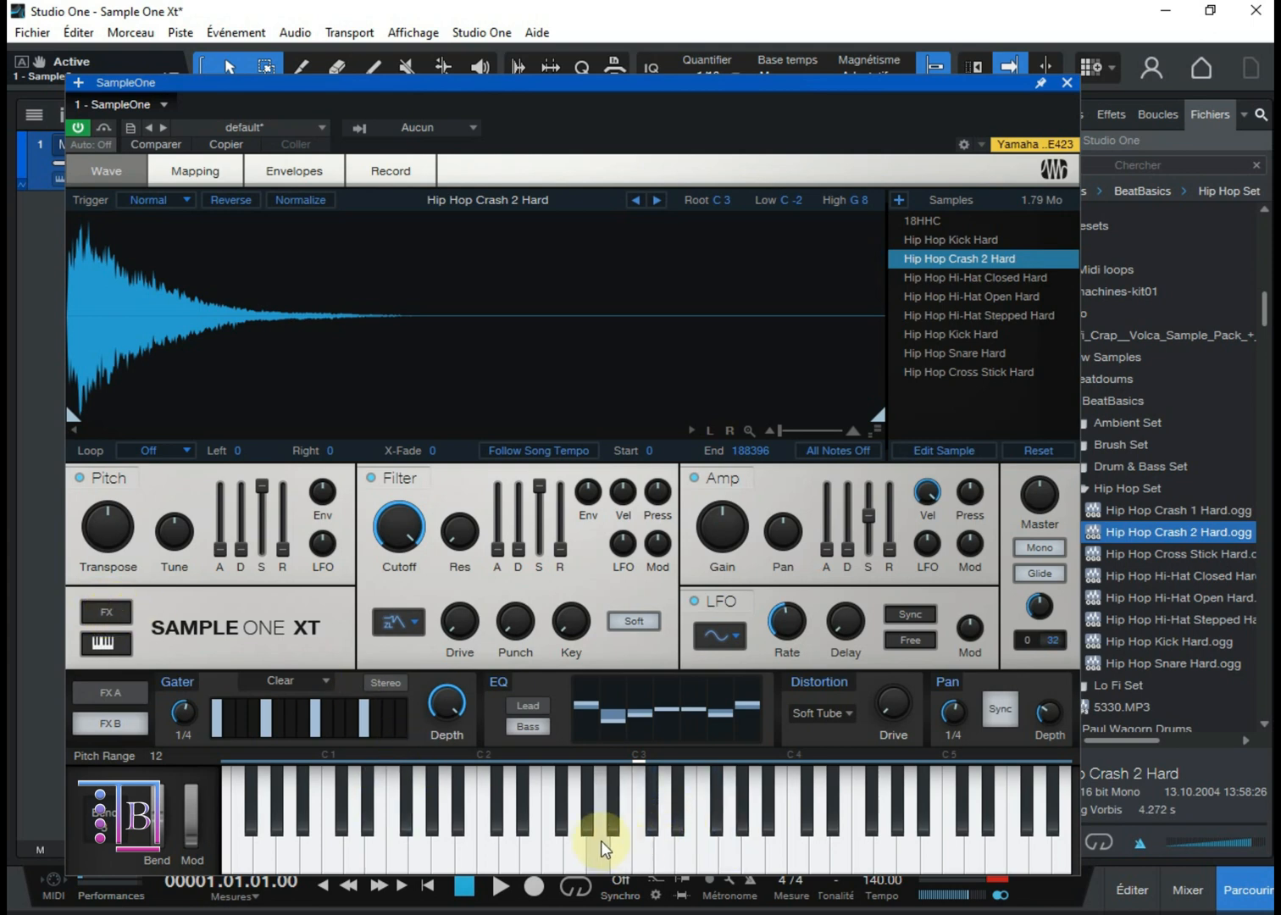
Step: Audition the loaded samples by playing notes around C 3 on the on-screen keyboard, and toggle the keyboard display
click(647, 861)
click(619, 863)
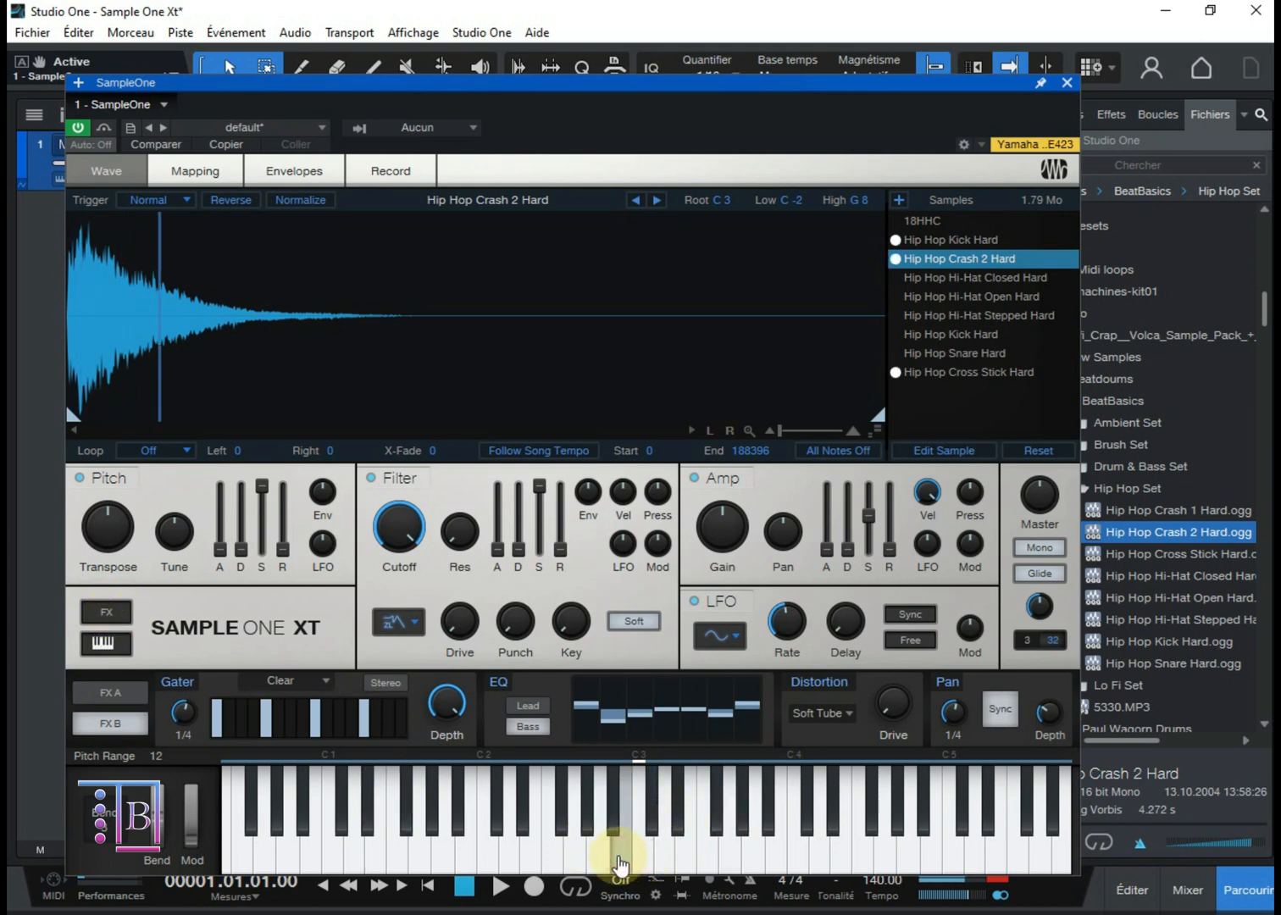
click(599, 858)
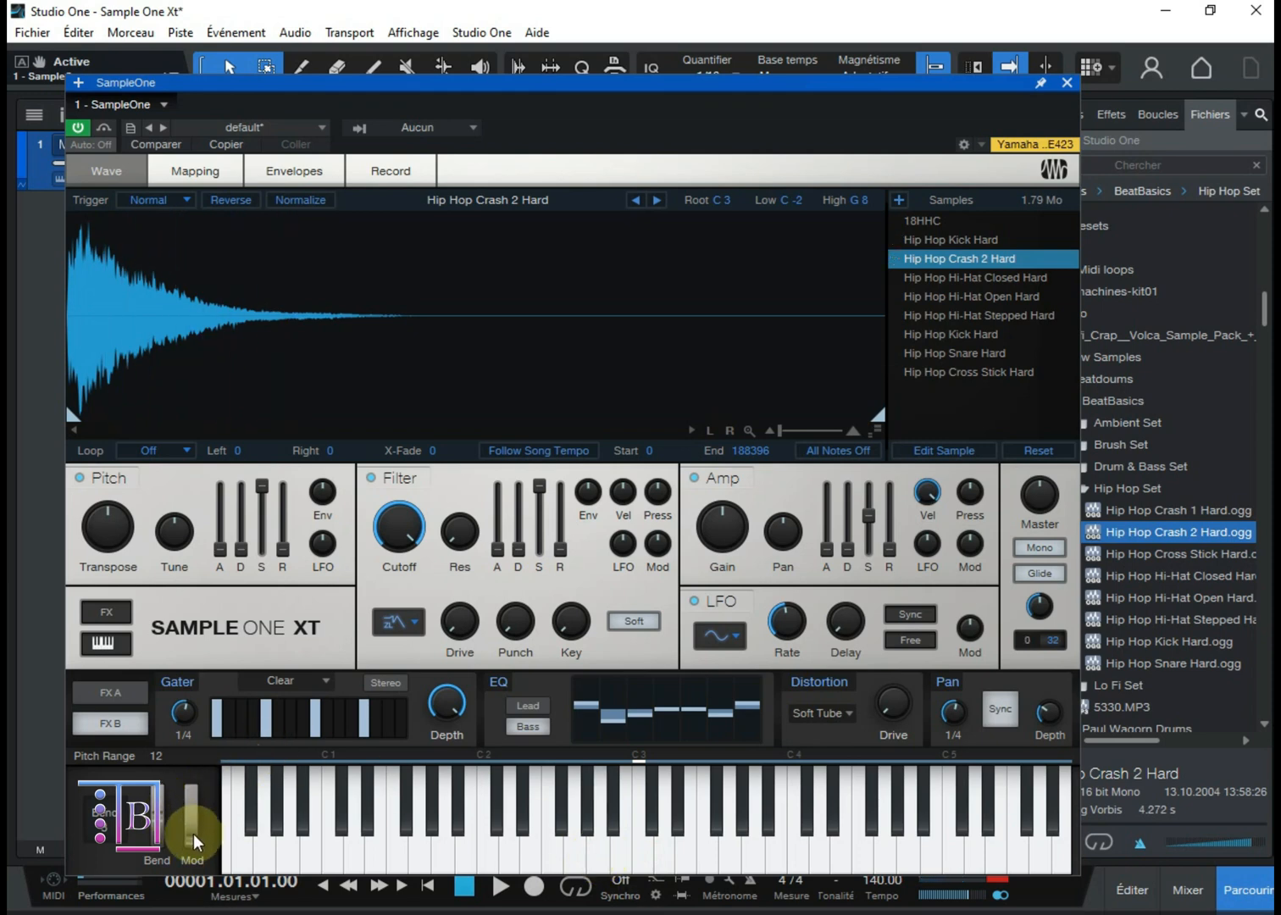
click(317, 810)
click(642, 850)
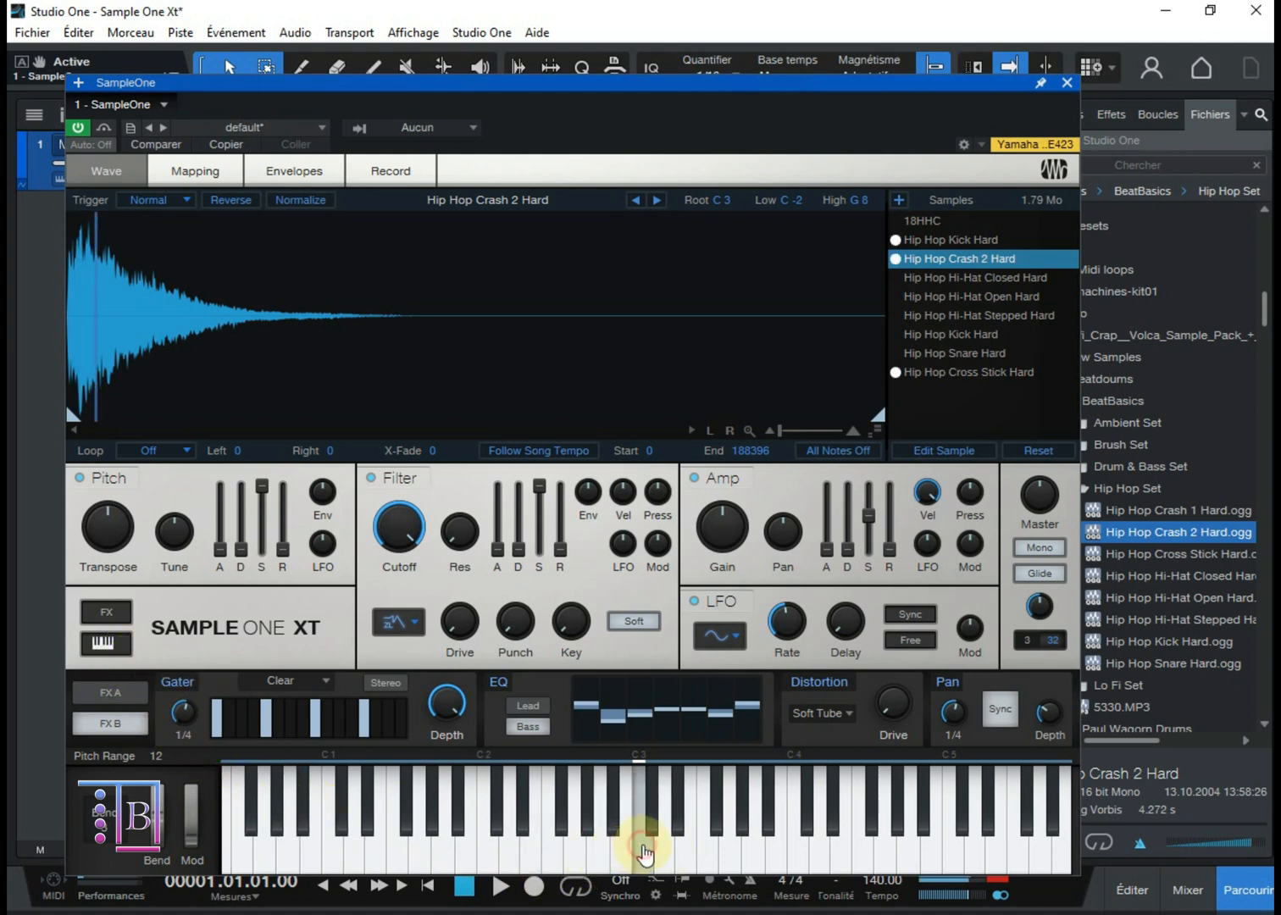
click(615, 858)
click(576, 856)
click(641, 861)
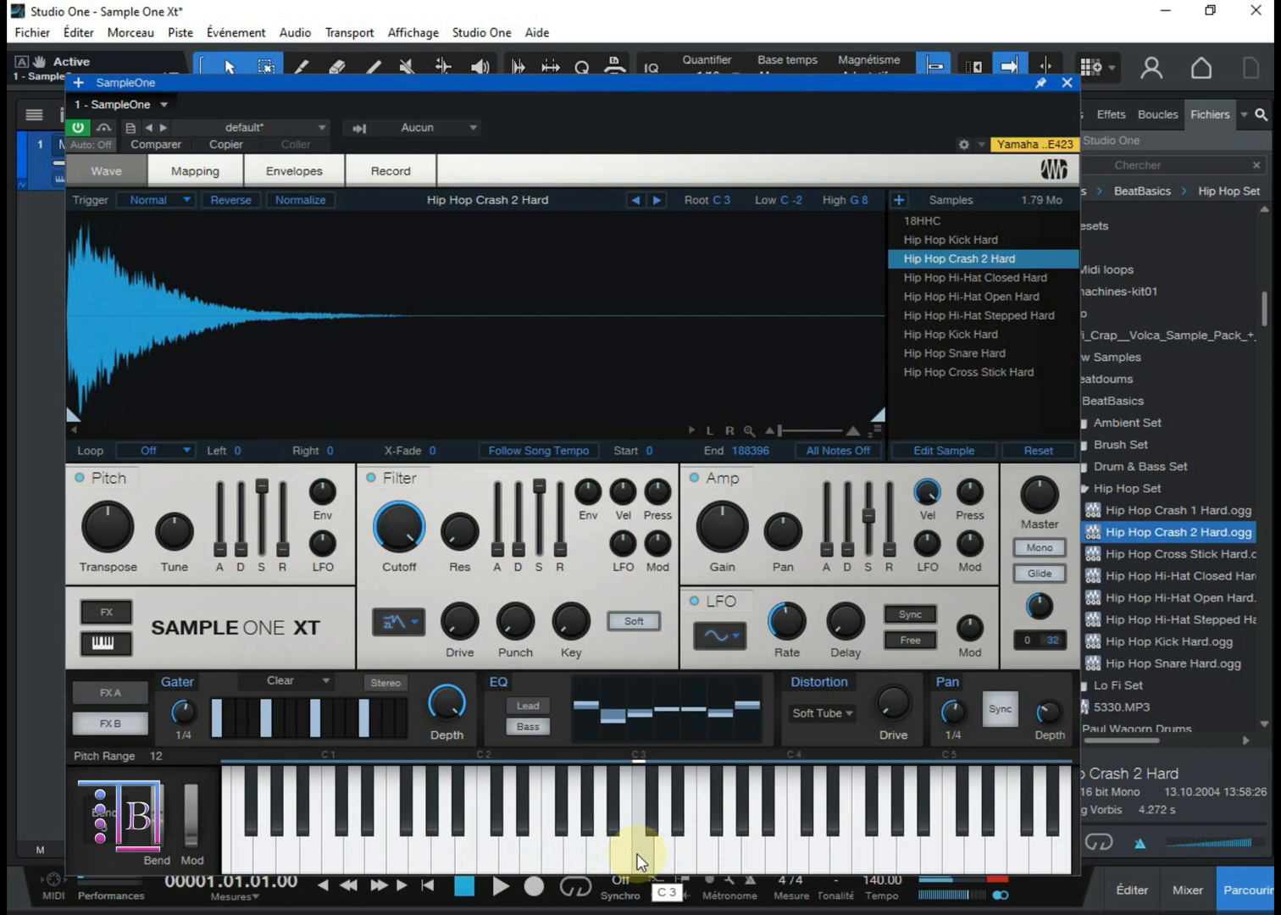
click(532, 848)
click(361, 780)
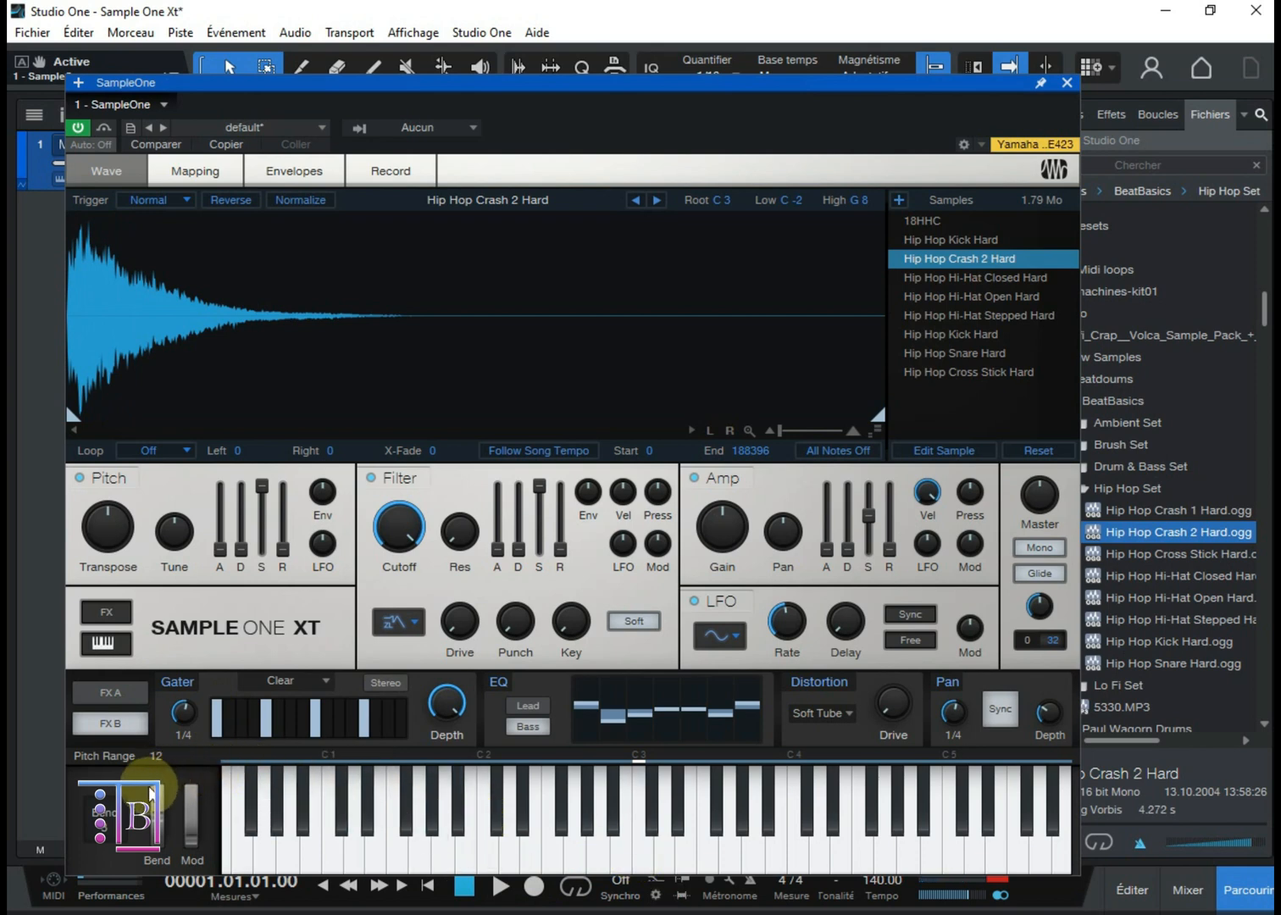
click(104, 646)
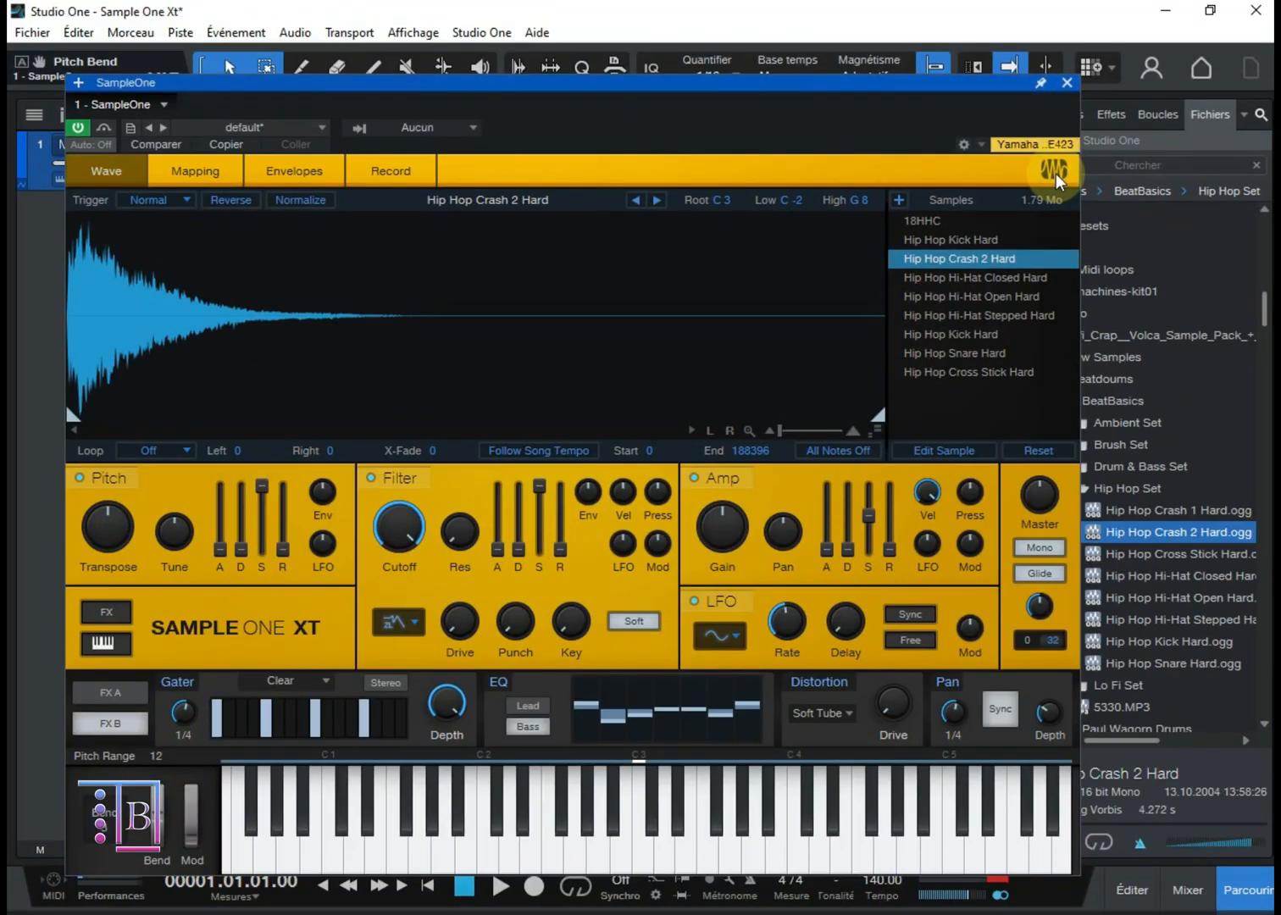
Step: Cycle the instrument's interface colour through green and bright blue to the darker blue theme
click(1056, 173)
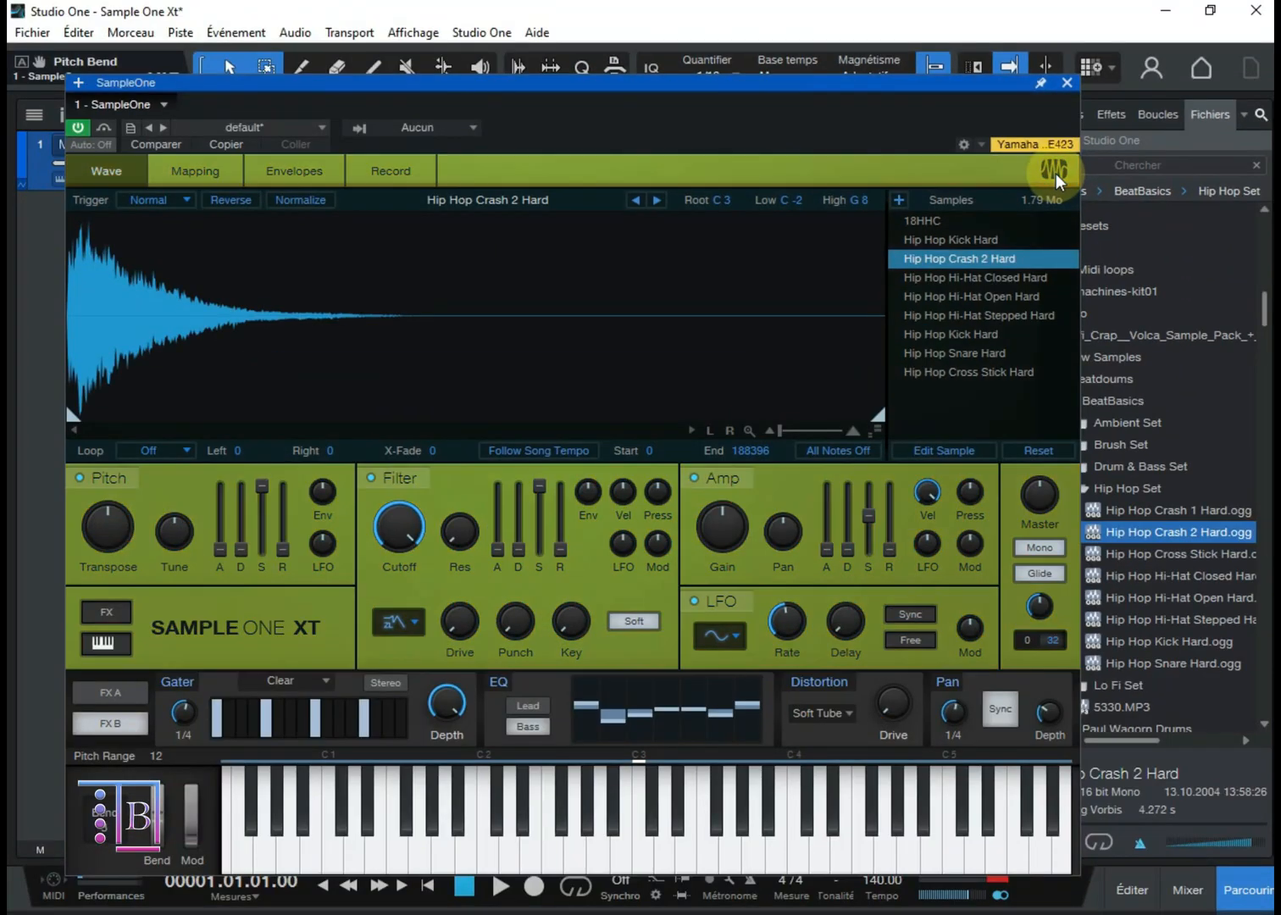
click(1056, 173)
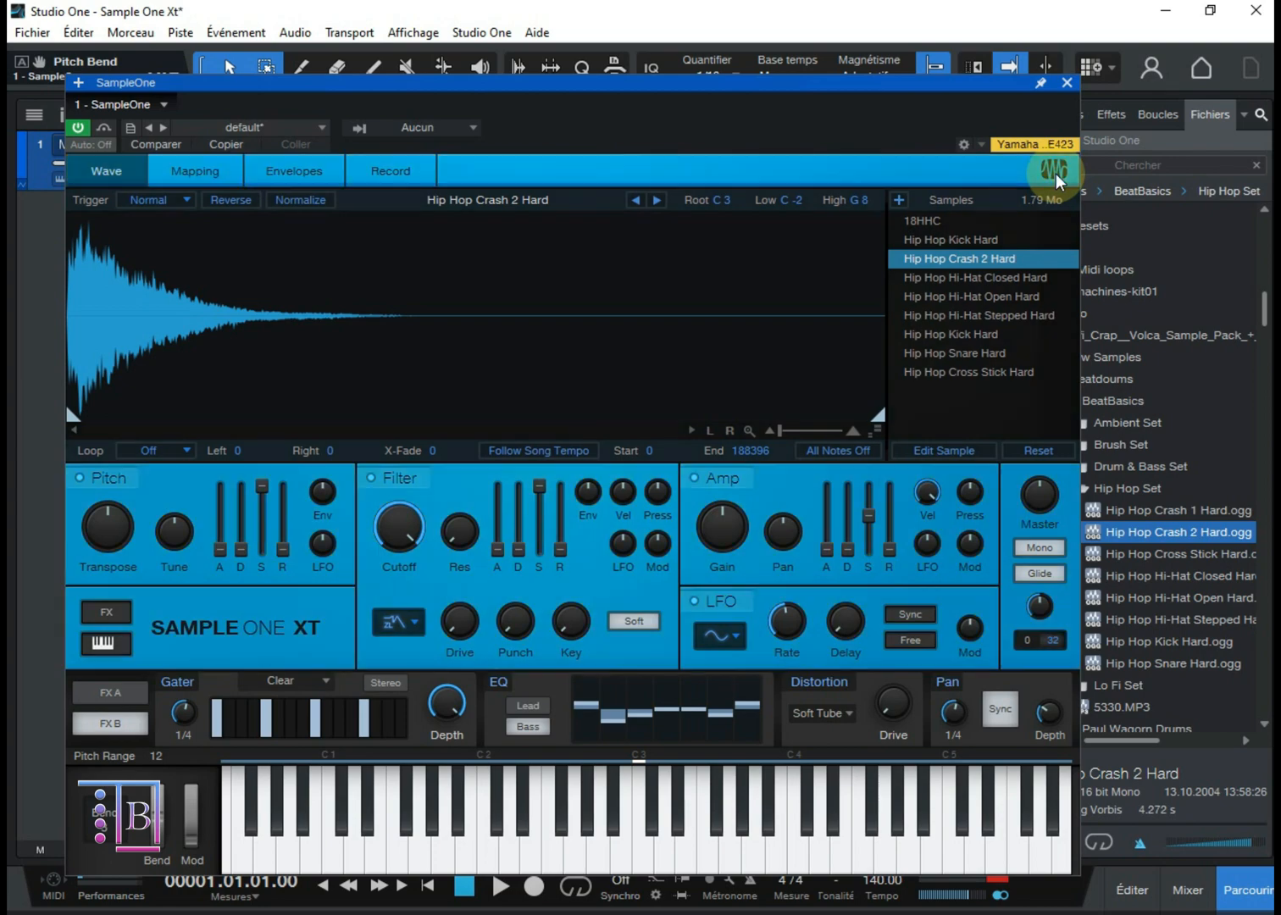
click(1056, 172)
click(1056, 173)
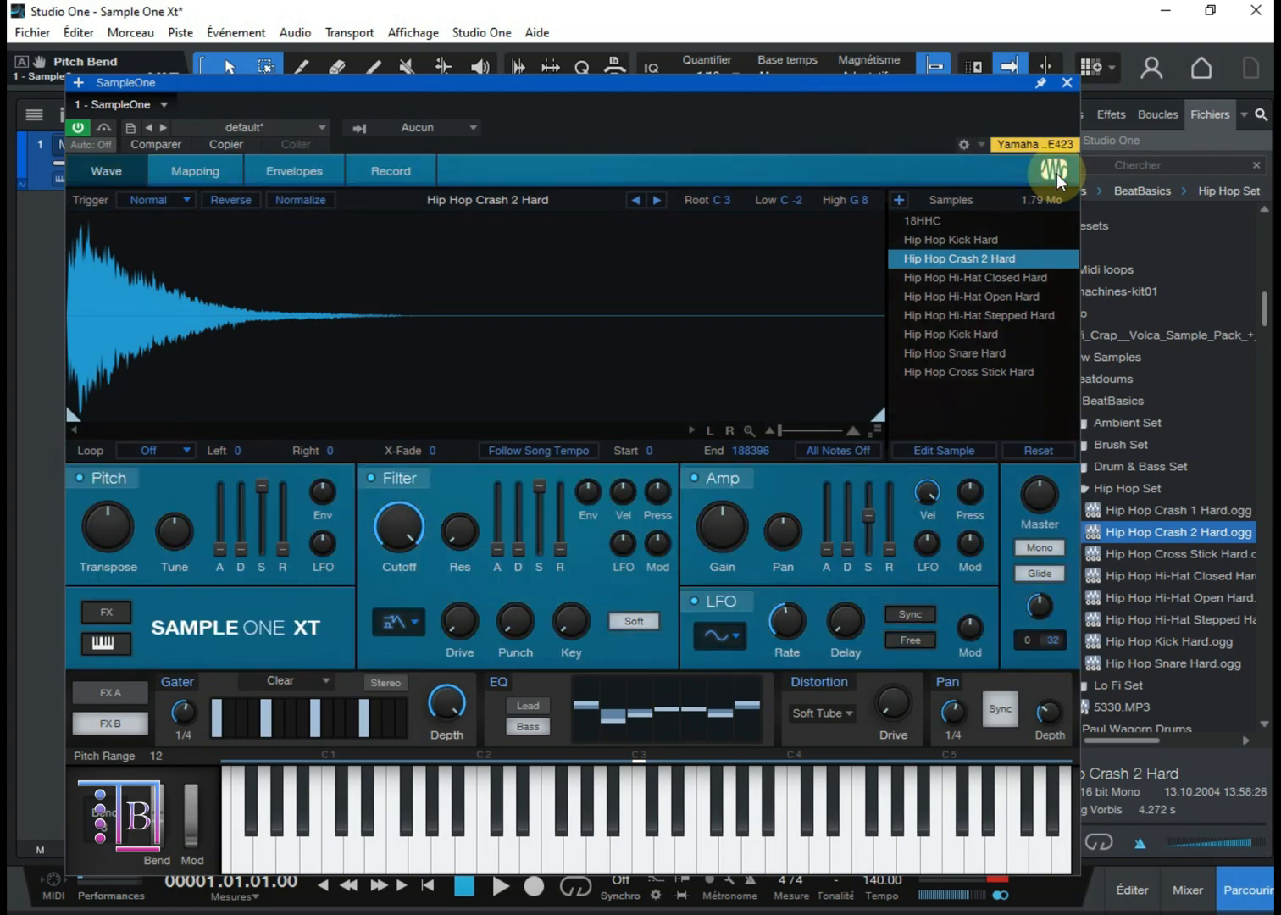